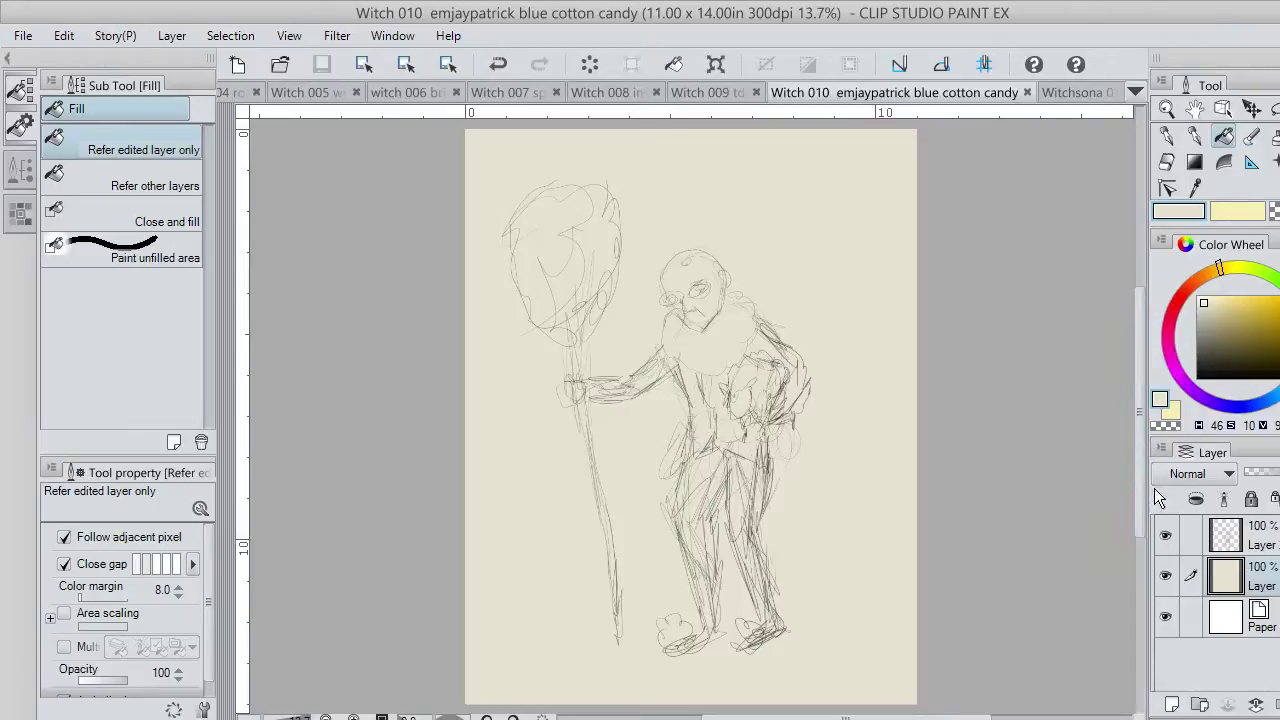
# Add a new layer between the sketch and the beige background, and choose a pale aqua with hue 176 and saturation 27.
pyautogui.click(1252, 542)
pyautogui.click(1172, 705)
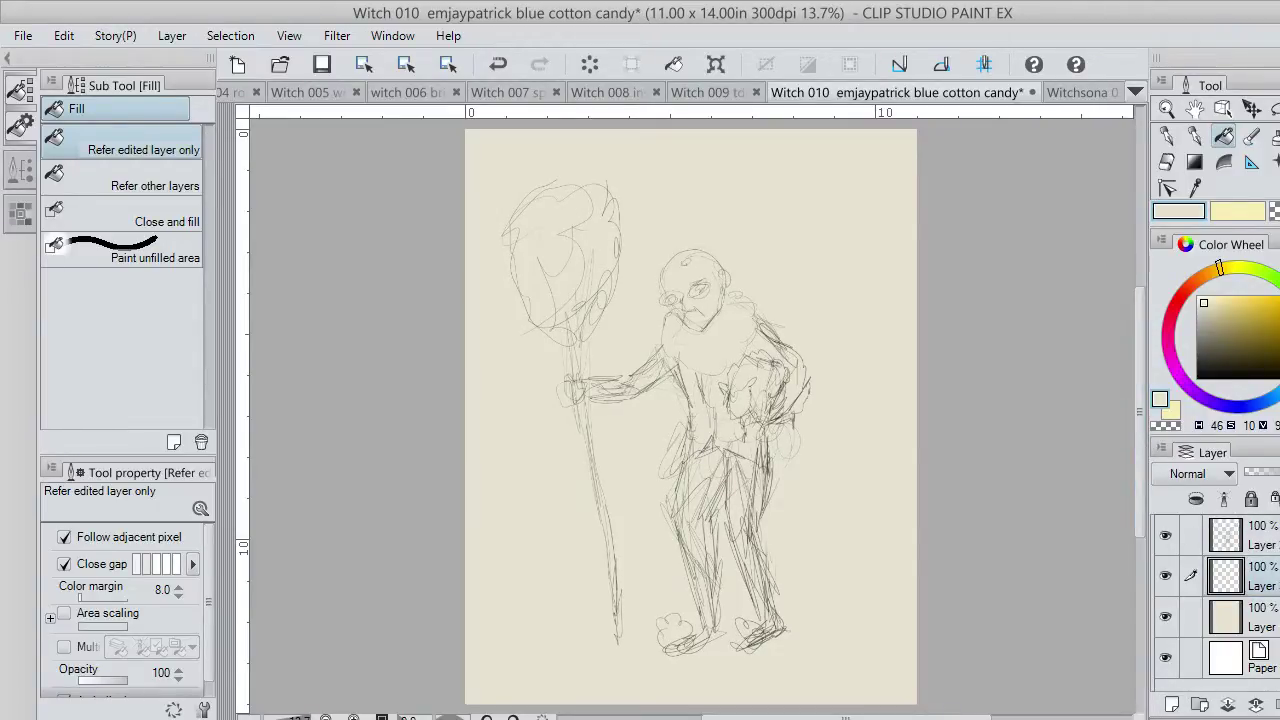
pyautogui.click(1279, 367)
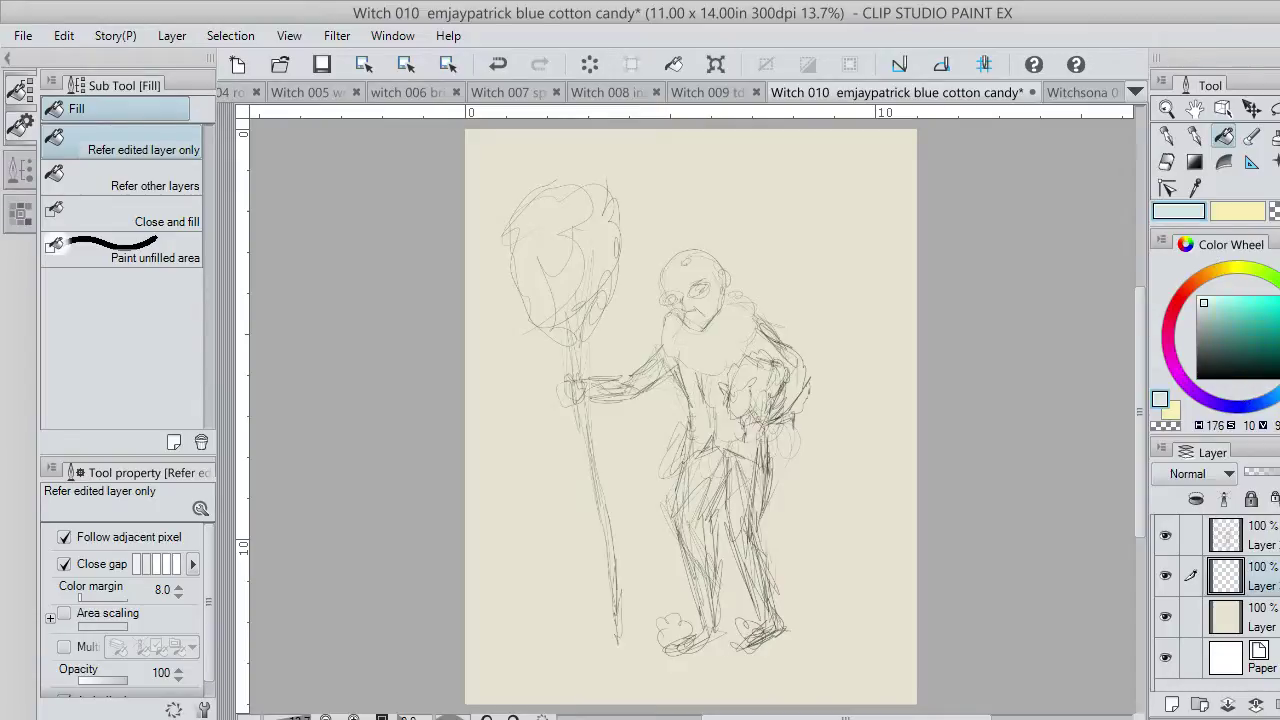
pyautogui.click(1240, 297)
pyautogui.click(1221, 295)
pyautogui.moveTo(1221, 295); pyautogui.dragTo(1219, 302)
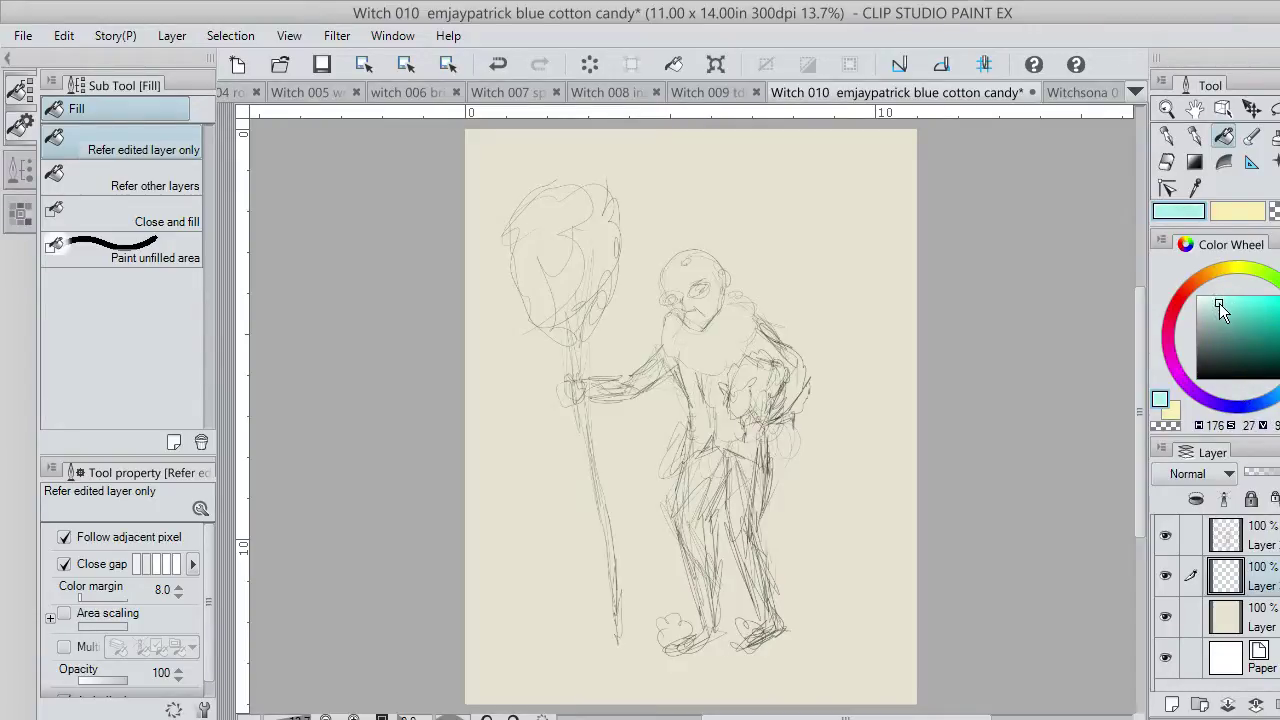
pyautogui.click(1166, 137)
pyautogui.moveTo(528, 242)
pyautogui.mouseDown()
pyautogui.moveTo(518, 280)
pyautogui.moveTo(562, 300)
pyautogui.mouseUp()
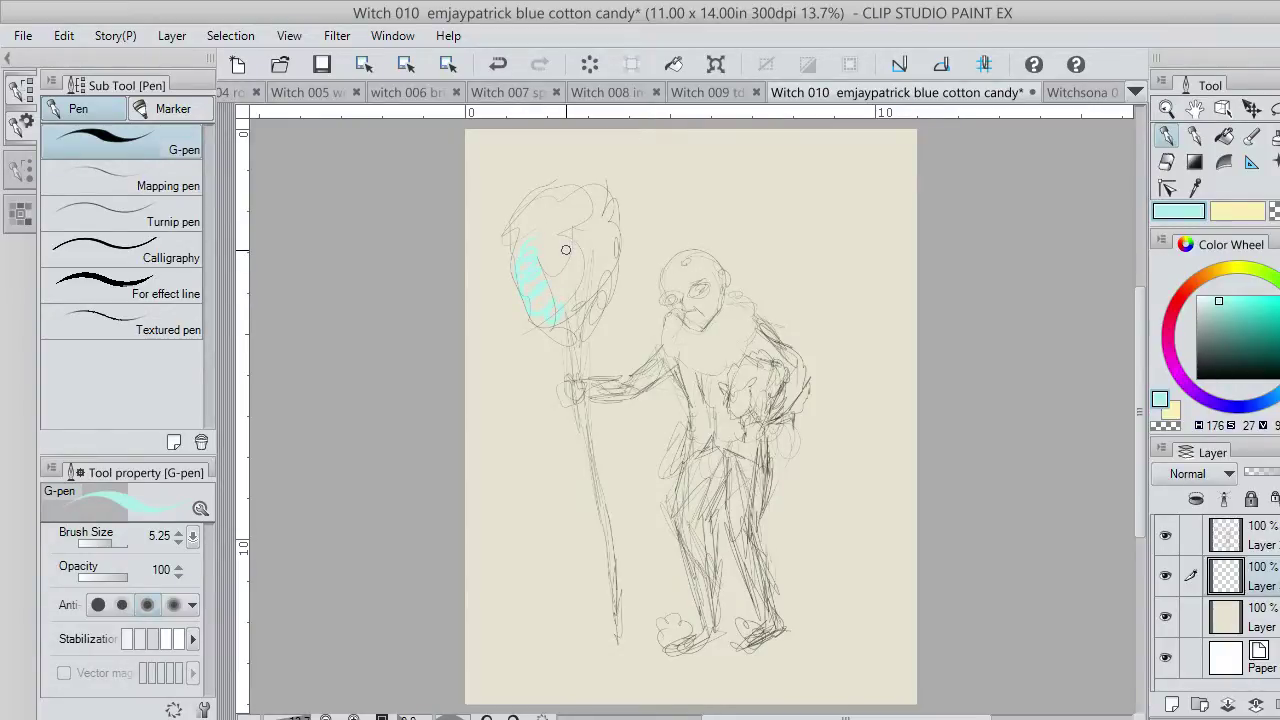
pyautogui.hotkey('ctrl', 'z')
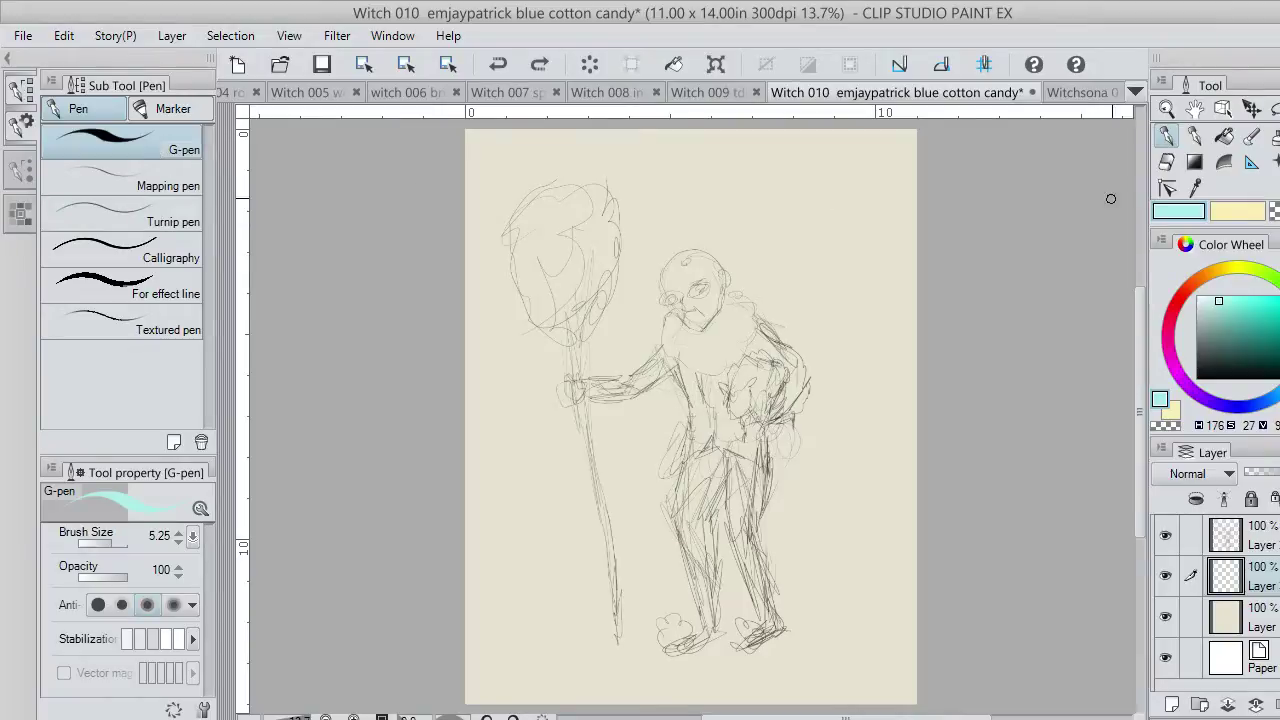
# Paint the cotton candy, ruff, fluffy animal and shoe pom-poms aqua with Inker - Brush, and block in the stick in cream with trimmed edges.
pyautogui.click(1194, 140)
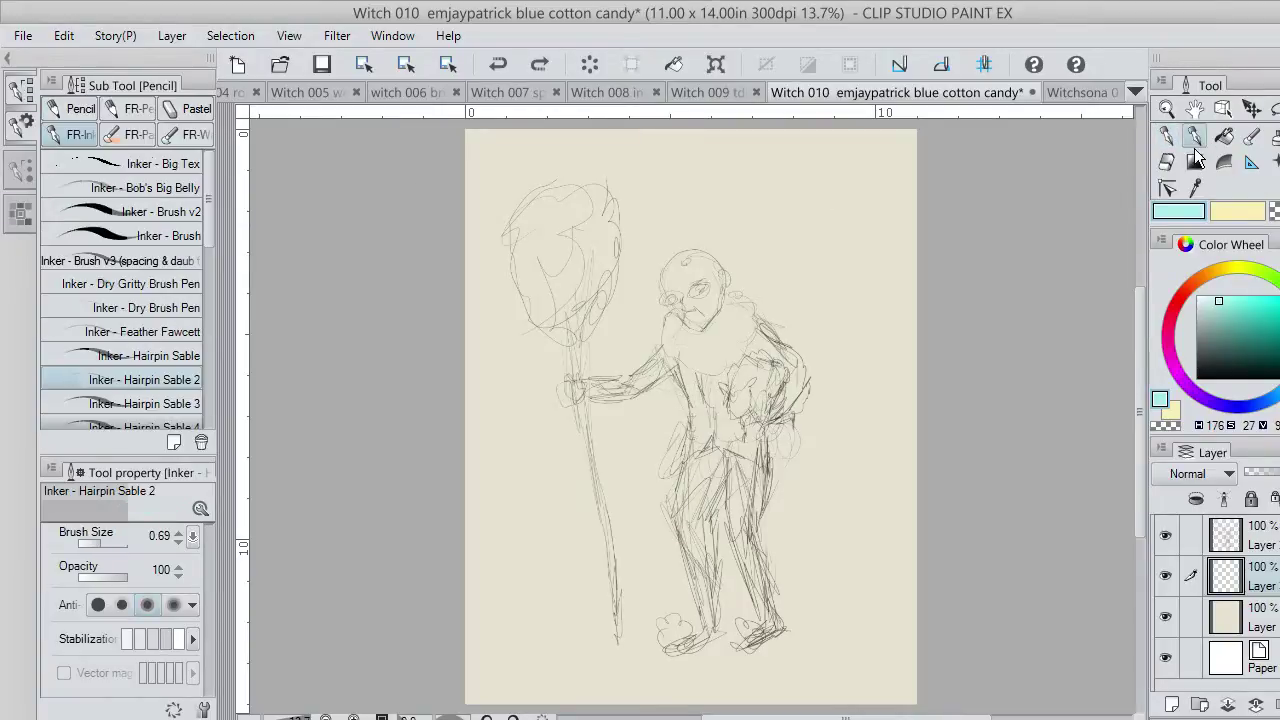
pyautogui.click(160, 236)
pyautogui.moveTo(534, 240); pyautogui.dragTo(532, 277)
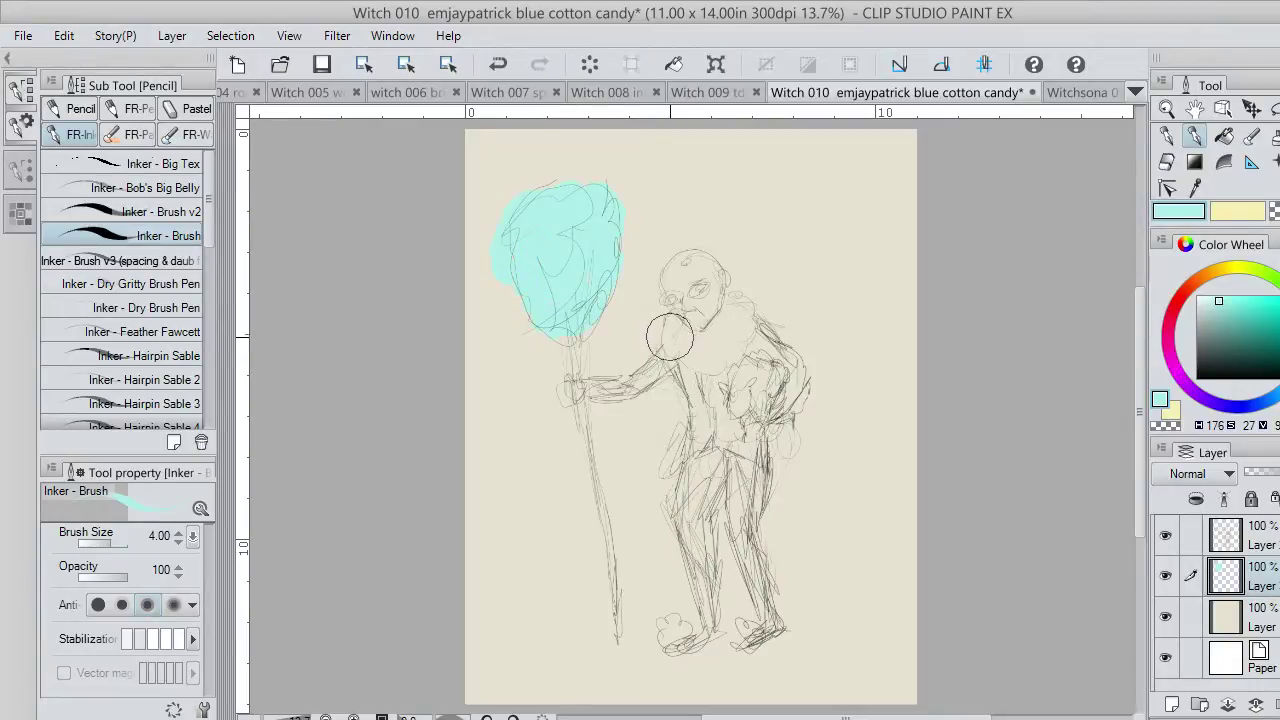
pyautogui.moveTo(669, 337)
pyautogui.mouseDown()
pyautogui.moveTo(672, 319)
pyautogui.moveTo(669, 351)
pyautogui.moveTo(674, 326)
pyautogui.moveTo(700, 340)
pyautogui.moveTo(680, 337)
pyautogui.moveTo(729, 314)
pyautogui.mouseUp()
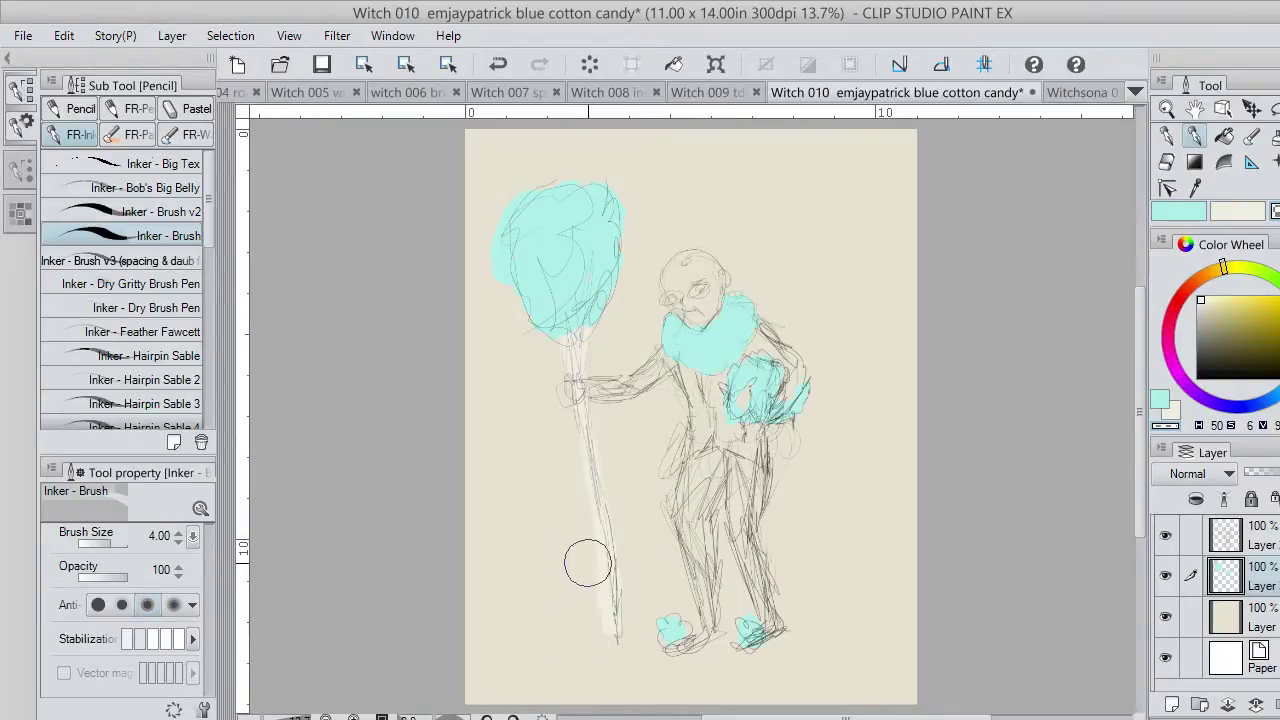
pyautogui.moveTo(586, 565); pyautogui.dragTo(593, 612)
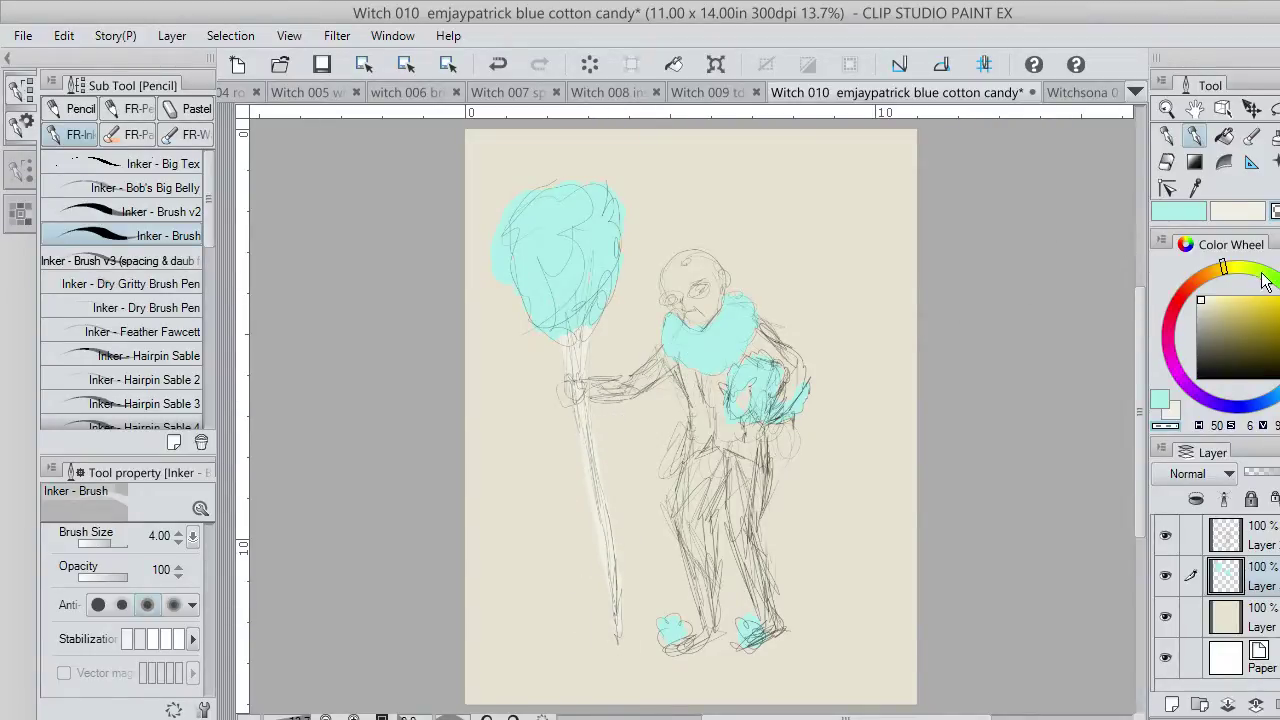
pyautogui.moveTo(1201, 274); pyautogui.dragTo(1210, 288)
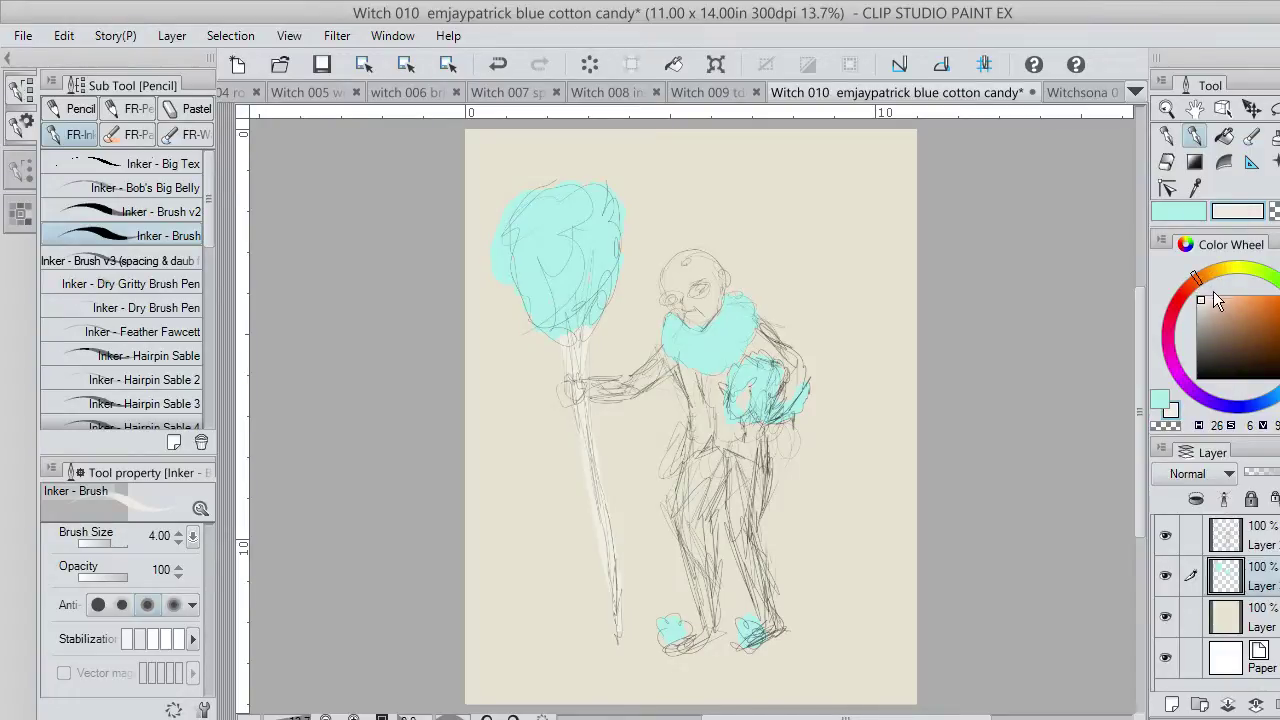
pyautogui.click(1210, 292)
pyautogui.moveTo(573, 392); pyautogui.dragTo(573, 393)
pyautogui.hotkey('ctrl', 'z')
# Paint the hand on the stick and the head in pale pink, hue 311 and saturation 14.
pyautogui.moveTo(1216, 308)
pyautogui.mouseDown()
pyautogui.moveTo(1215, 334)
pyautogui.moveTo(1201, 310)
pyautogui.mouseUp()
pyautogui.moveTo(1166, 360); pyautogui.dragTo(1175, 348)
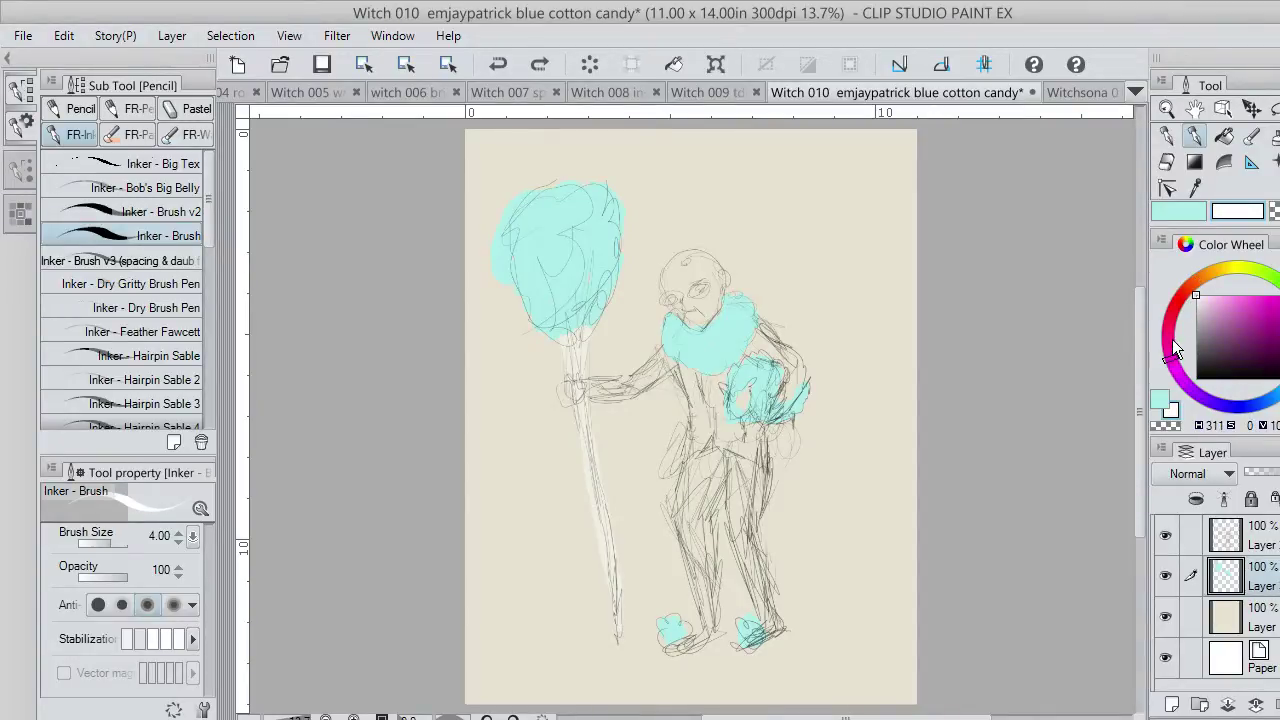
pyautogui.moveTo(1205, 300); pyautogui.dragTo(1209, 284)
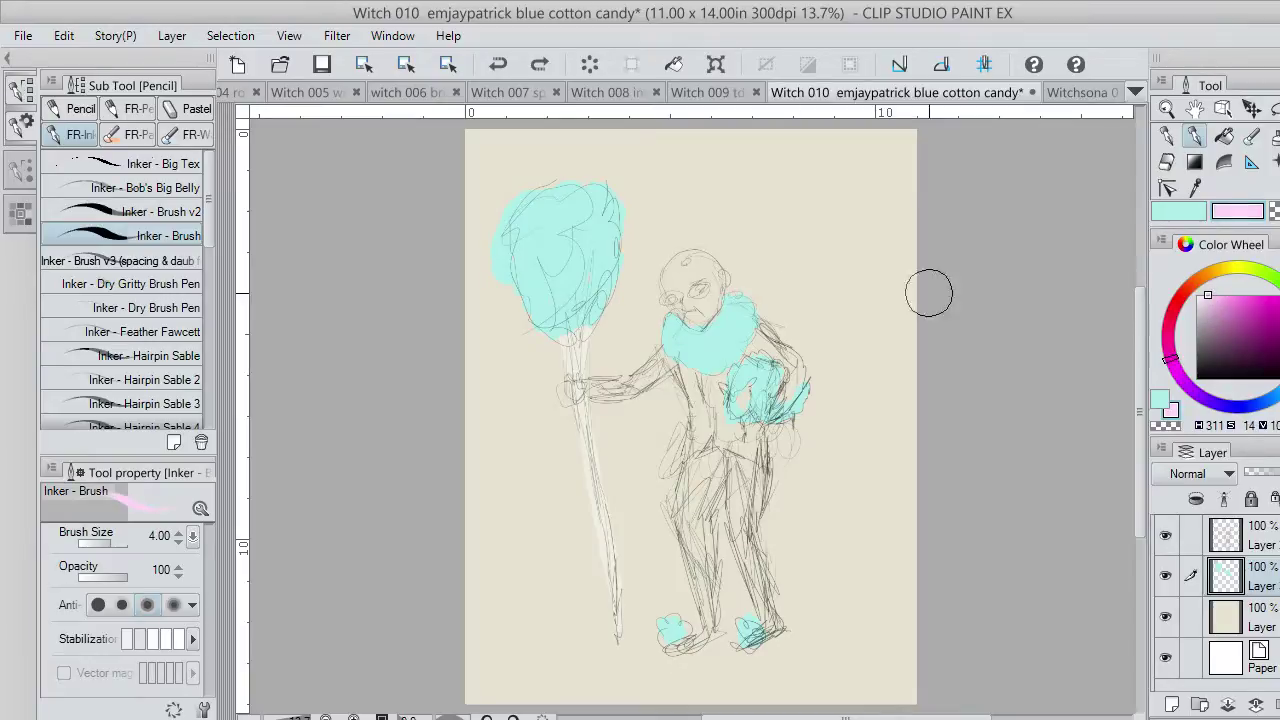
pyautogui.moveTo(557, 380)
pyautogui.mouseDown()
pyautogui.moveTo(571, 374)
pyautogui.moveTo(577, 391)
pyautogui.mouseUp()
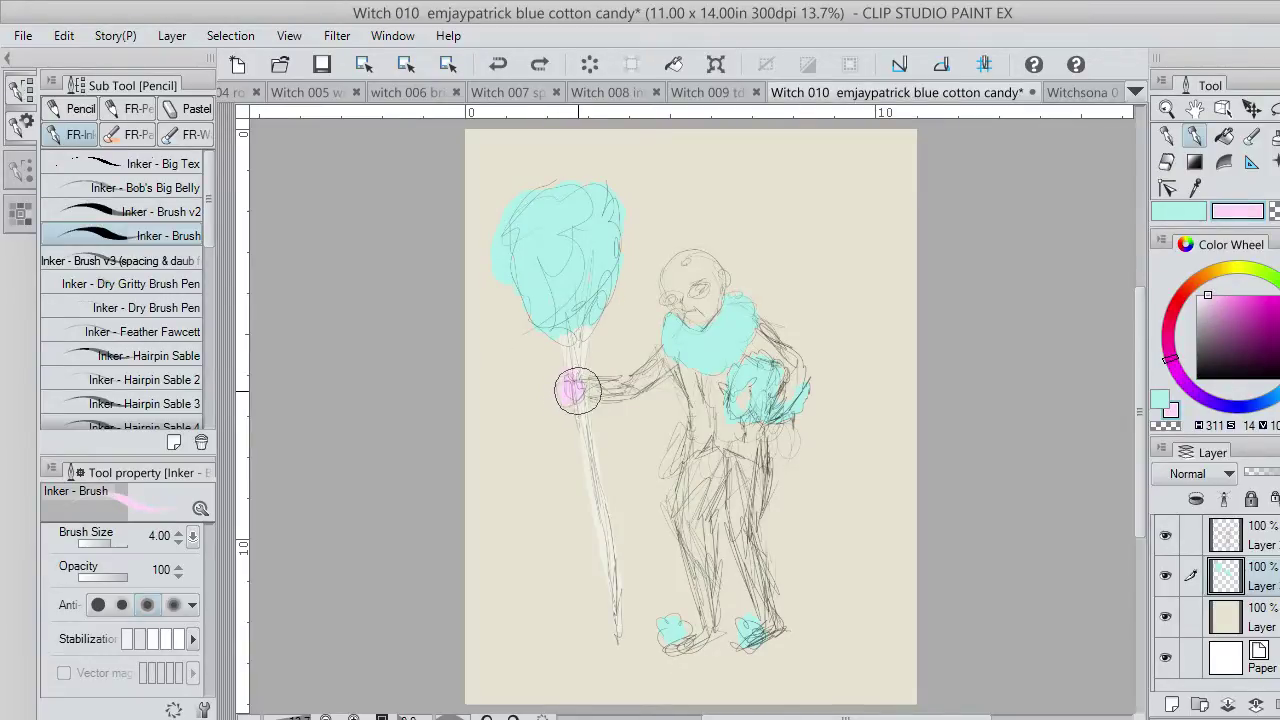
pyautogui.moveTo(656, 290)
pyautogui.mouseDown()
pyautogui.moveTo(705, 300)
pyautogui.moveTo(714, 276)
pyautogui.moveTo(718, 292)
pyautogui.moveTo(696, 272)
pyautogui.moveTo(707, 275)
pyautogui.moveTo(672, 285)
pyautogui.moveTo(692, 264)
pyautogui.mouseUp()
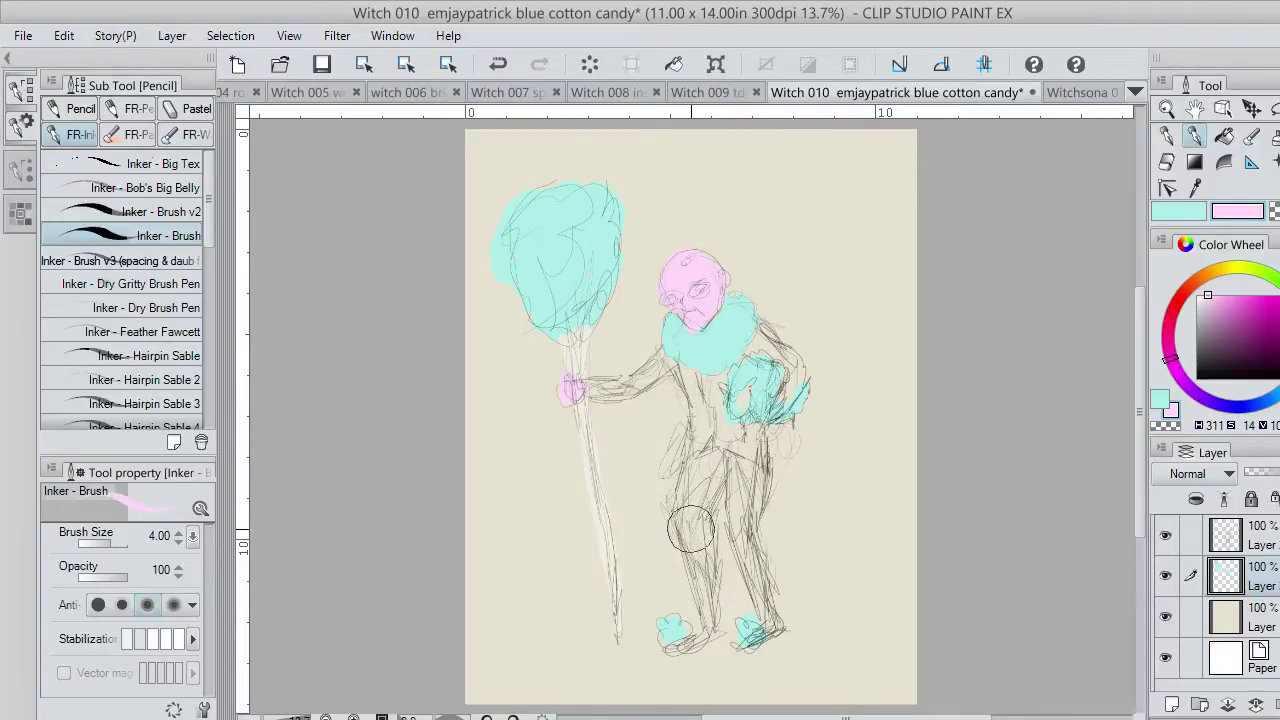
# Block in both trouser legs with the pale pink.
pyautogui.moveTo(690, 530)
pyautogui.mouseDown()
pyautogui.moveTo(680, 522)
pyautogui.moveTo(696, 555)
pyautogui.mouseUp()
pyautogui.moveTo(695, 551)
pyautogui.mouseDown()
pyautogui.moveTo(703, 566)
pyautogui.moveTo(680, 491)
pyautogui.moveTo(690, 505)
pyautogui.moveTo(710, 470)
pyautogui.moveTo(745, 500)
pyautogui.moveTo(764, 604)
pyautogui.mouseUp()
pyautogui.moveTo(722, 478)
pyautogui.mouseDown()
pyautogui.moveTo(693, 518)
pyautogui.moveTo(682, 499)
pyautogui.moveTo(699, 576)
pyautogui.moveTo(659, 412)
pyautogui.moveTo(695, 476)
pyautogui.mouseUp()
# Add small pale pink accents to the cotton candy, the ruff, the fluffy animal and the shoe pom-poms.
pyautogui.moveTo(563, 202)
pyautogui.mouseDown()
pyautogui.moveTo(582, 209)
pyautogui.moveTo(580, 246)
pyautogui.moveTo(537, 274)
pyautogui.moveTo(543, 297)
pyautogui.moveTo(570, 313)
pyautogui.mouseUp()
pyautogui.moveTo(680, 333)
pyautogui.mouseDown()
pyautogui.moveTo(722, 353)
pyautogui.moveTo(715, 331)
pyautogui.moveTo(727, 308)
pyautogui.moveTo(745, 321)
pyautogui.moveTo(739, 300)
pyautogui.moveTo(757, 342)
pyautogui.moveTo(743, 383)
pyautogui.moveTo(765, 376)
pyautogui.moveTo(752, 416)
pyautogui.moveTo(805, 395)
pyautogui.mouseUp()
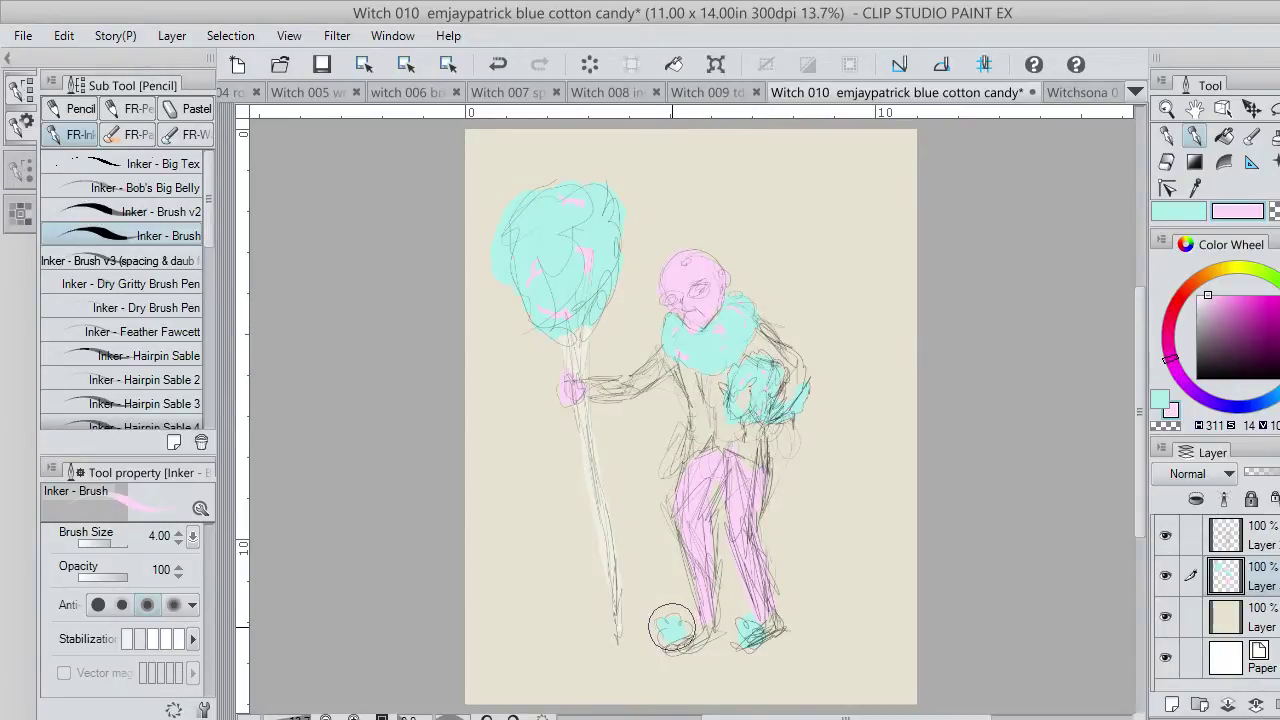
pyautogui.moveTo(672, 627)
pyautogui.mouseDown()
pyautogui.moveTo(735, 625)
pyautogui.moveTo(752, 598)
pyautogui.mouseUp()
# Paint the jacket and both sleeves in pale peach, hue 29 and saturation 12, and hide the beige background layer.
pyautogui.moveTo(1187, 290); pyautogui.dragTo(1203, 280)
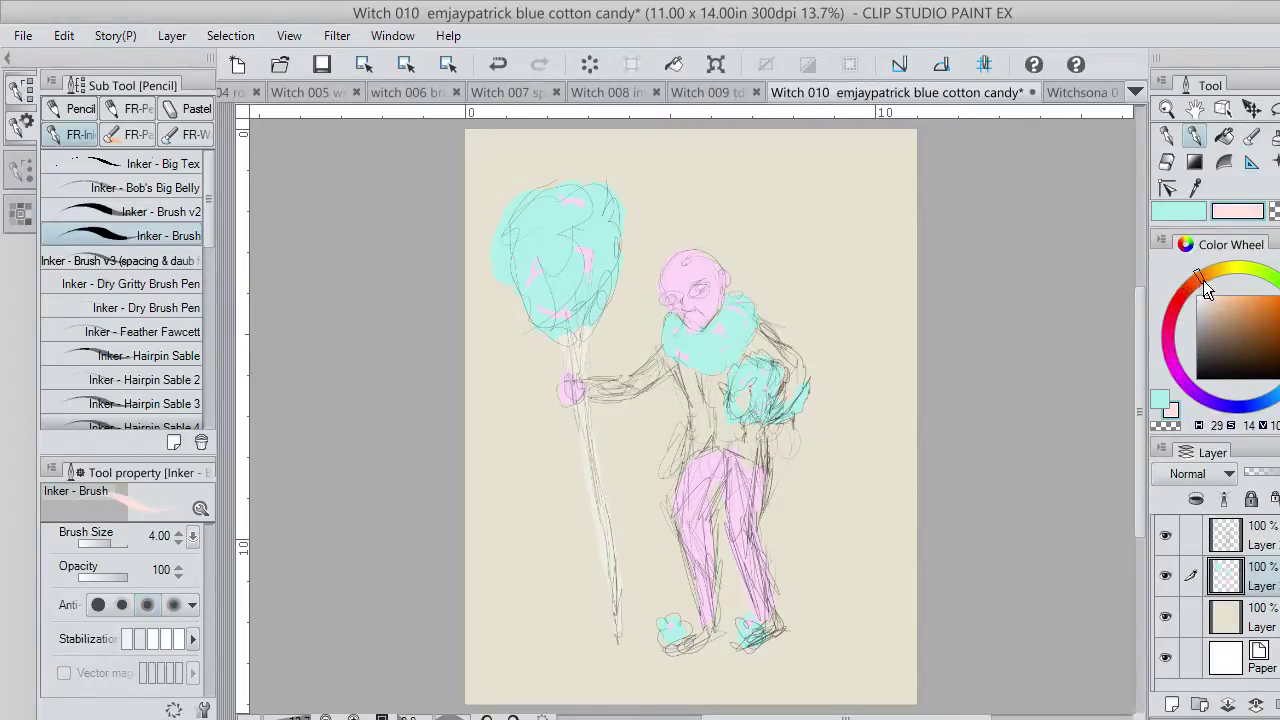
pyautogui.click(1206, 299)
pyautogui.moveTo(641, 378)
pyautogui.mouseDown()
pyautogui.moveTo(657, 357)
pyautogui.moveTo(677, 371)
pyautogui.moveTo(691, 410)
pyautogui.moveTo(678, 442)
pyautogui.moveTo(711, 414)
pyautogui.moveTo(691, 402)
pyautogui.mouseUp()
pyautogui.click(1165, 616)
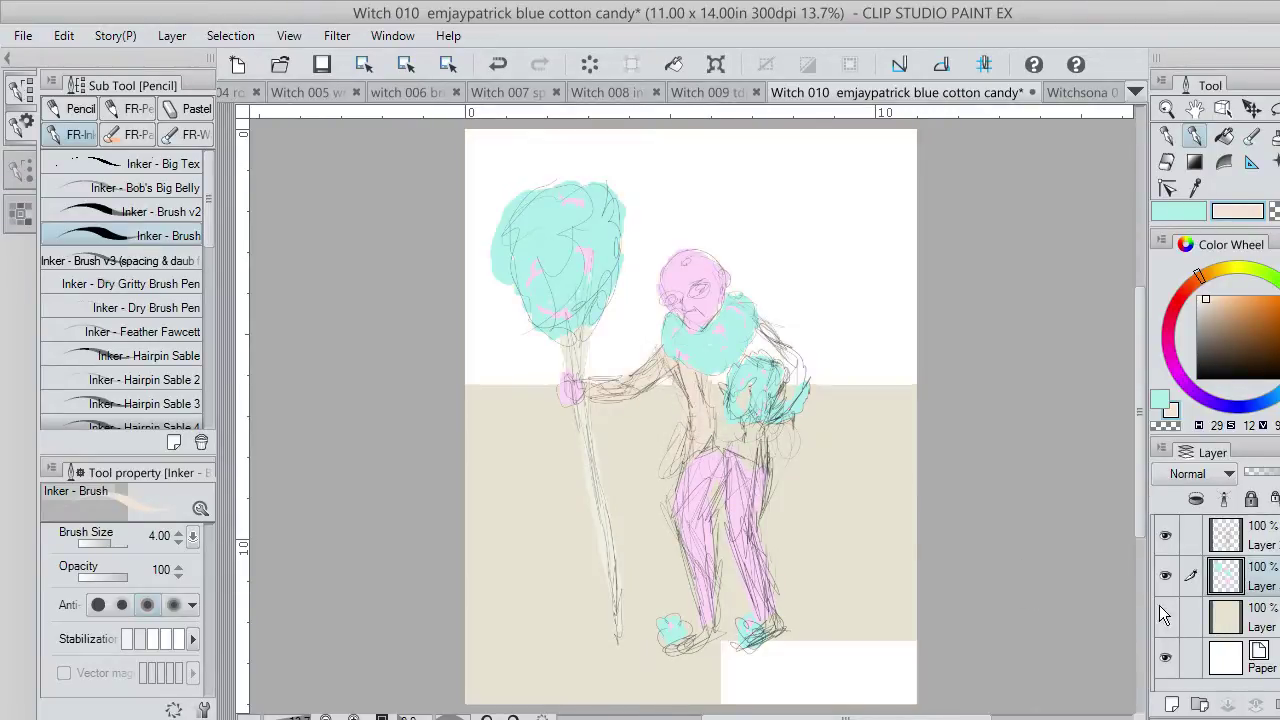
pyautogui.moveTo(675, 380)
pyautogui.mouseDown()
pyautogui.moveTo(703, 404)
pyautogui.moveTo(717, 378)
pyautogui.moveTo(728, 443)
pyautogui.moveTo(749, 446)
pyautogui.moveTo(731, 430)
pyautogui.moveTo(740, 460)
pyautogui.mouseUp()
pyautogui.moveTo(757, 347)
pyautogui.mouseDown()
pyautogui.moveTo(757, 366)
pyautogui.moveTo(757, 337)
pyautogui.moveTo(772, 345)
pyautogui.moveTo(783, 390)
pyautogui.moveTo(765, 418)
pyautogui.moveTo(793, 385)
pyautogui.mouseUp()
pyautogui.moveTo(790, 372); pyautogui.dragTo(775, 368)
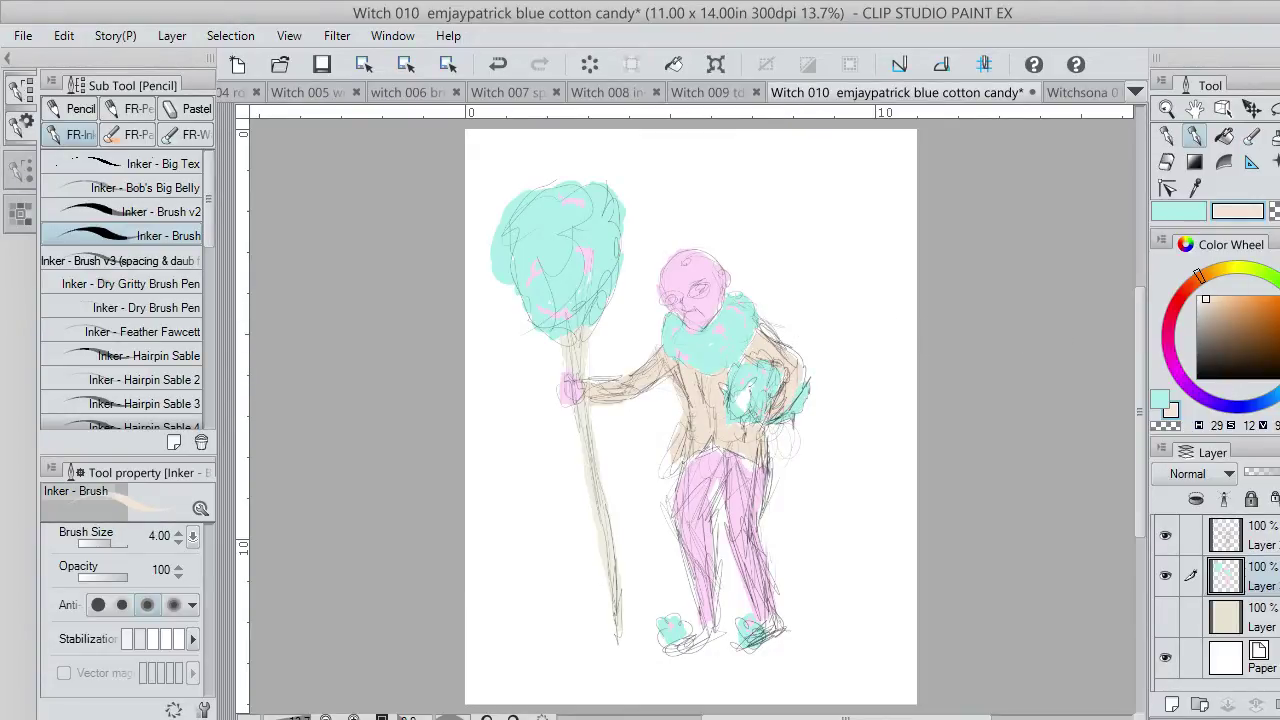
pyautogui.click(1274, 211)
pyautogui.moveTo(789, 335); pyautogui.dragTo(800, 357)
pyautogui.hotkey('ctrl', 'z')
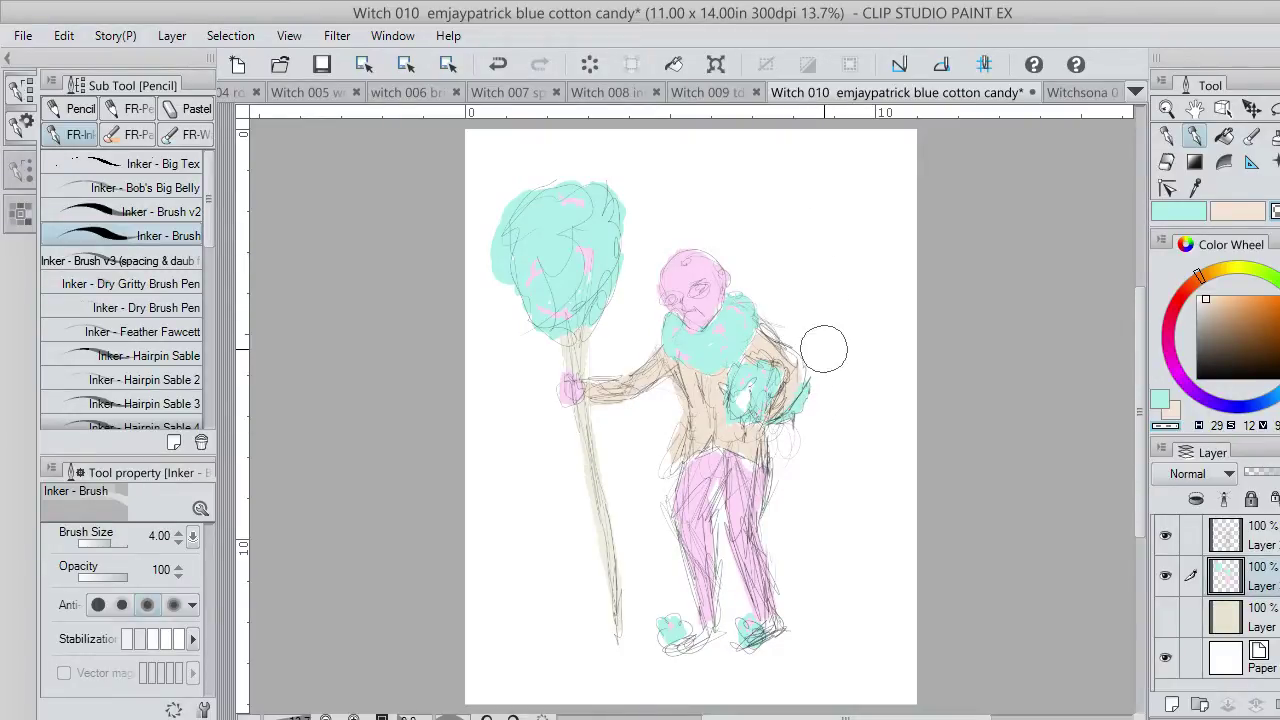
# Hide the sketch layer, sample the pink from the head, and round out the head and the hips of the trousers.
pyautogui.click(1166, 535)
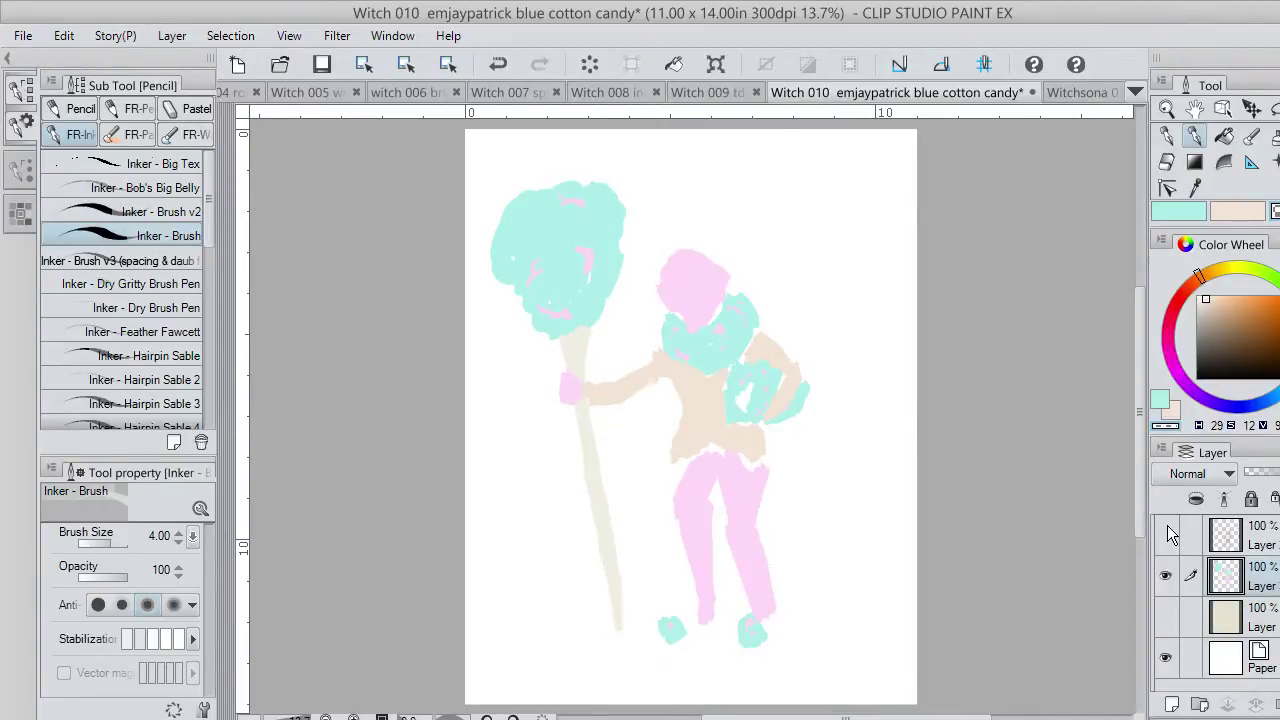
pyautogui.click(1194, 188)
pyautogui.click(725, 267)
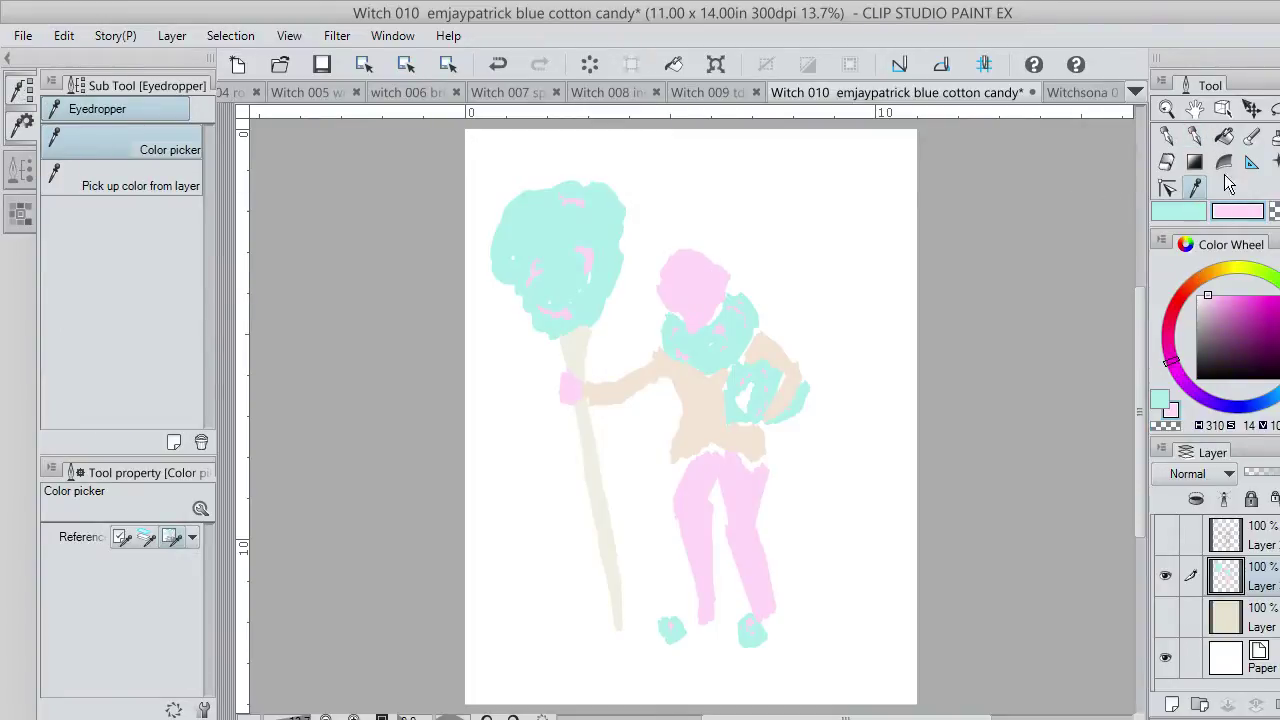
pyautogui.click(1166, 136)
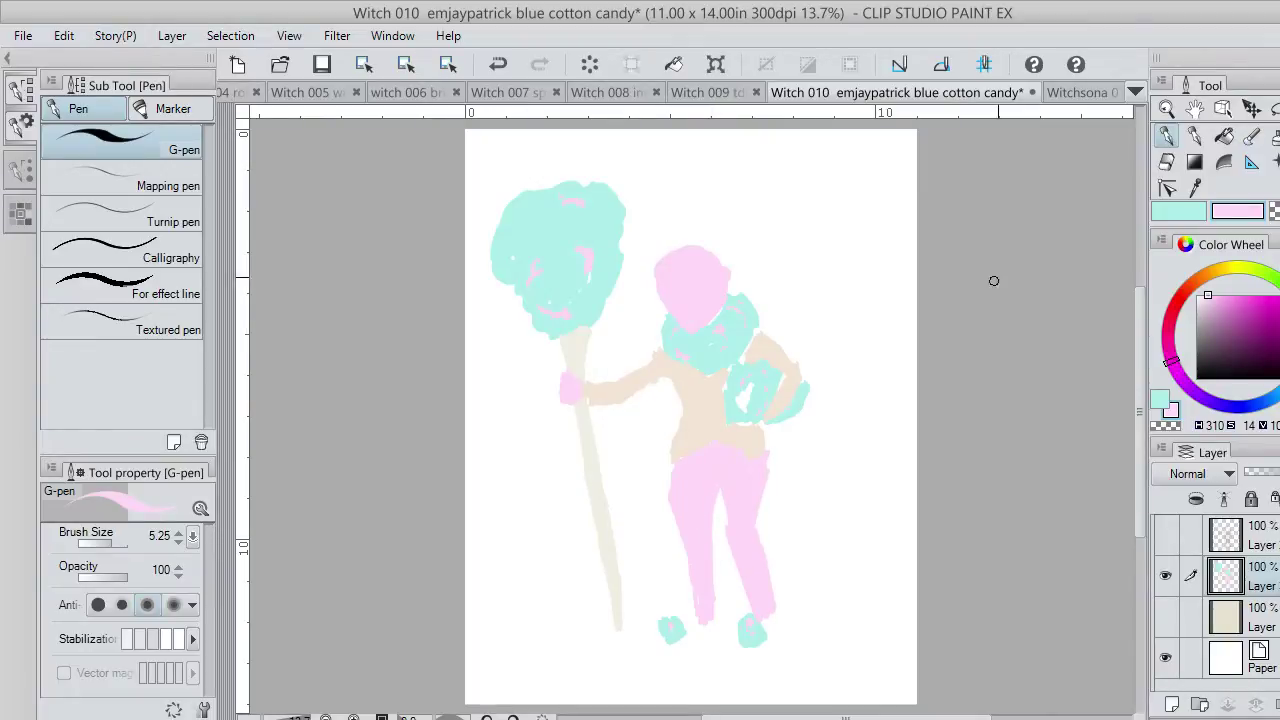
# Trim the outer edge of the trouser leg nearest the stick with the G-pen in transparent color.
pyautogui.click(1272, 211)
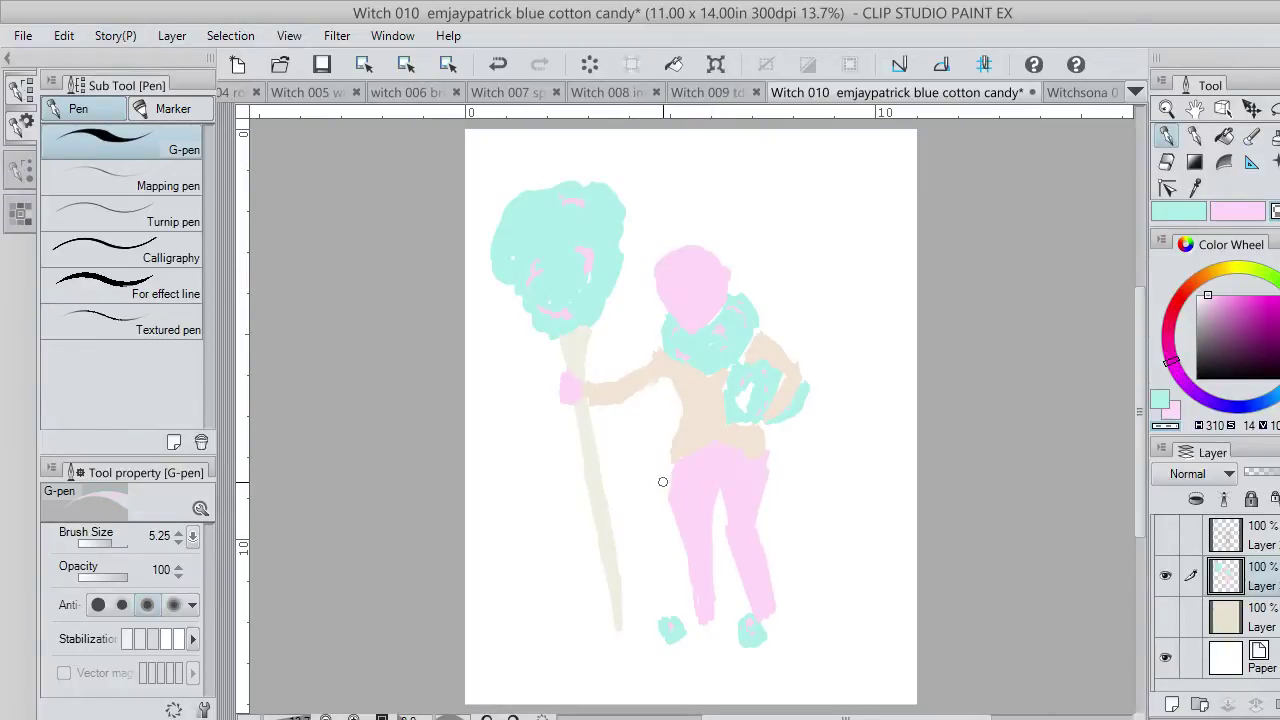
pyautogui.moveTo(664, 497); pyautogui.dragTo(672, 463)
pyautogui.hotkey('ctrl', 'z')
# Sample the jacket color, raise its saturation to 33, and fill the sleeve of the bent arm with it.
pyautogui.click(1195, 187)
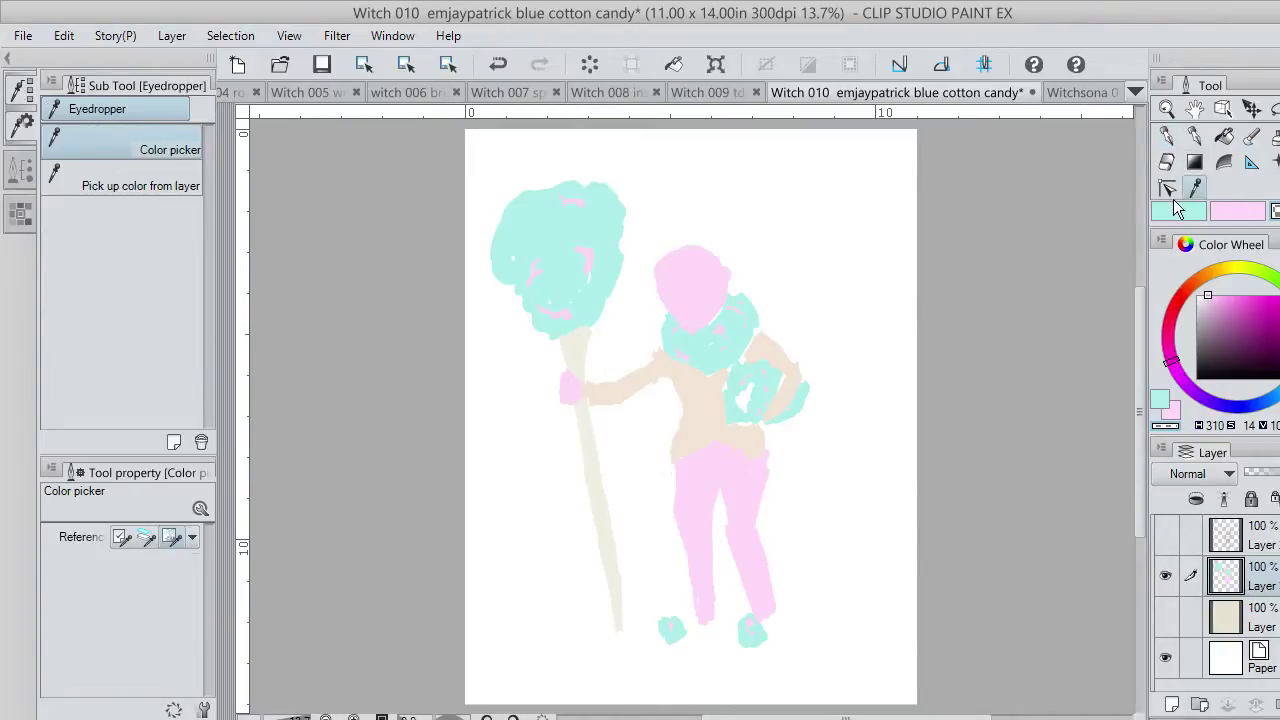
pyautogui.click(697, 381)
pyautogui.click(1225, 297)
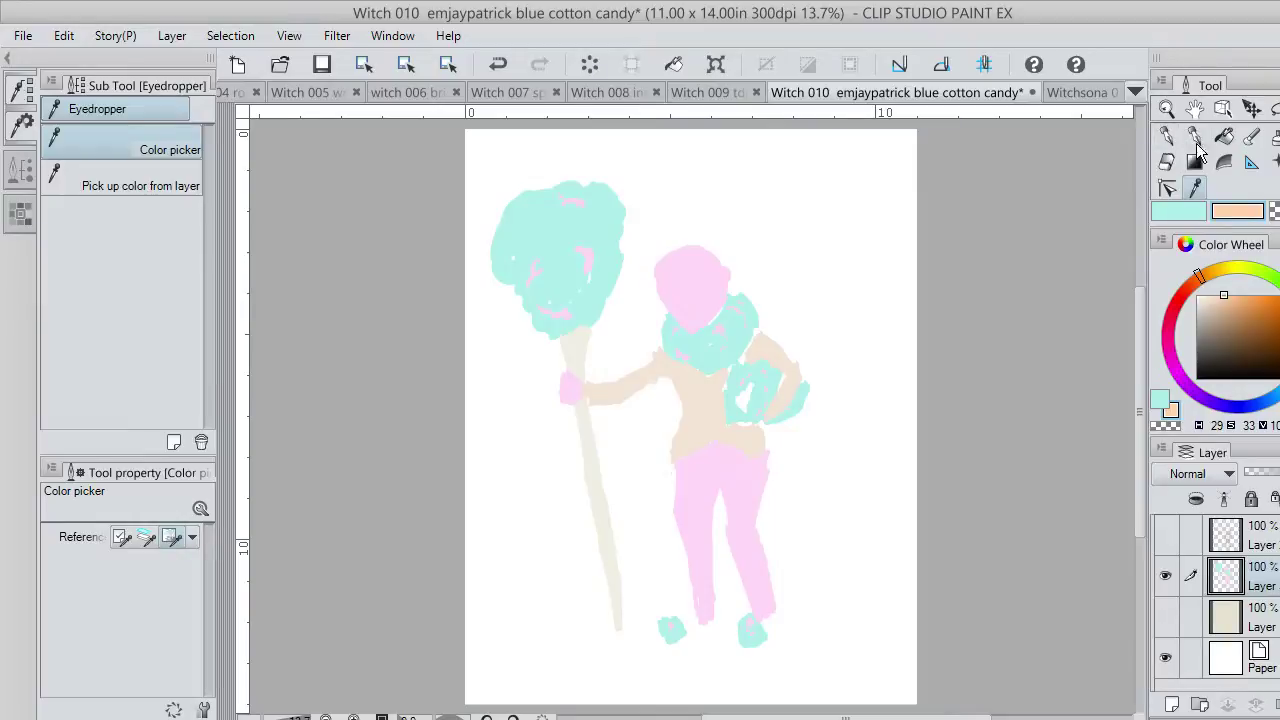
pyautogui.click(1226, 137)
pyautogui.click(778, 350)
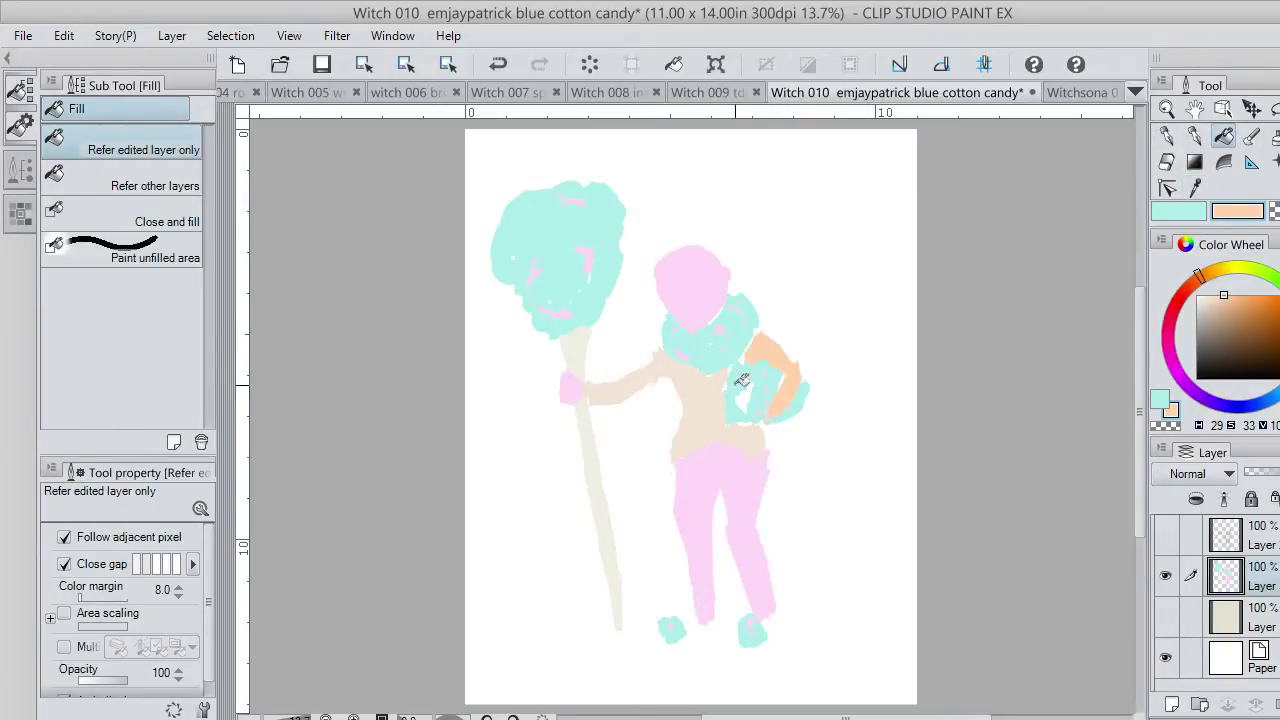
# Separate the outstretched sleeve from the stick with a peach stroke at the cuff, and fill the jacket body and sleeve with the stronger peach.
pyautogui.click(706, 381)
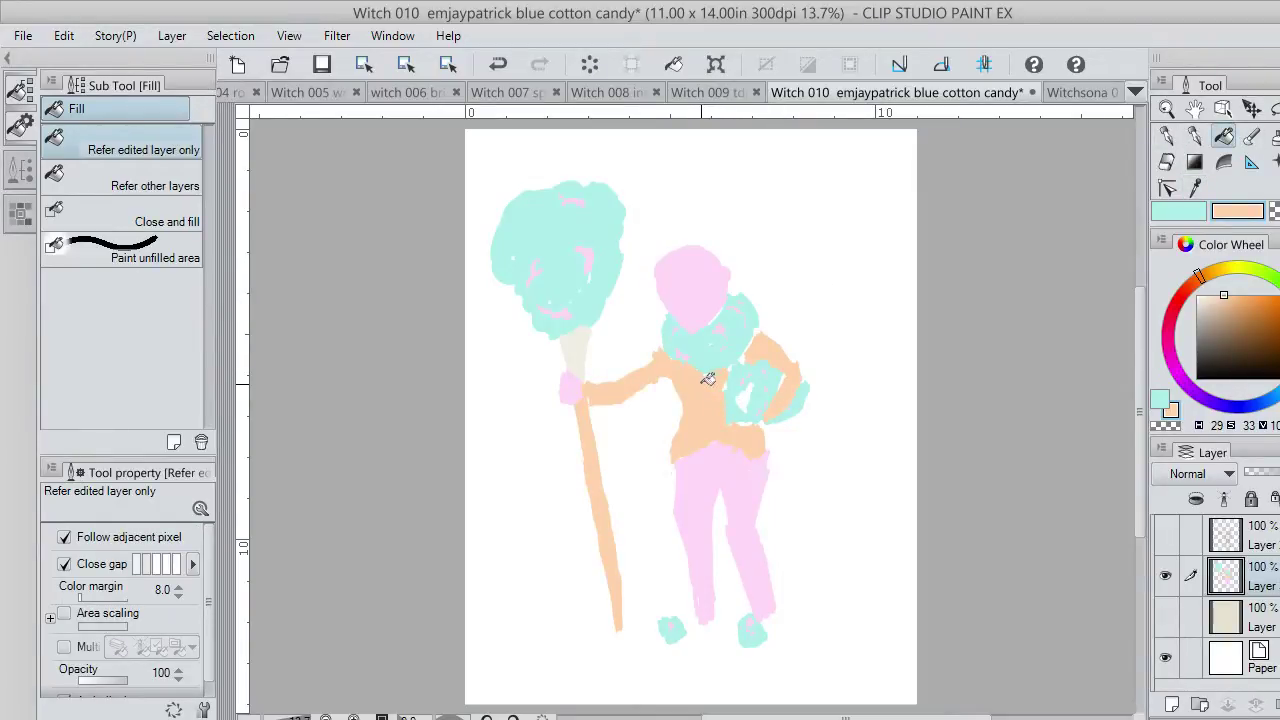
pyautogui.hotkey('ctrl', 'z')
pyautogui.click(1194, 137)
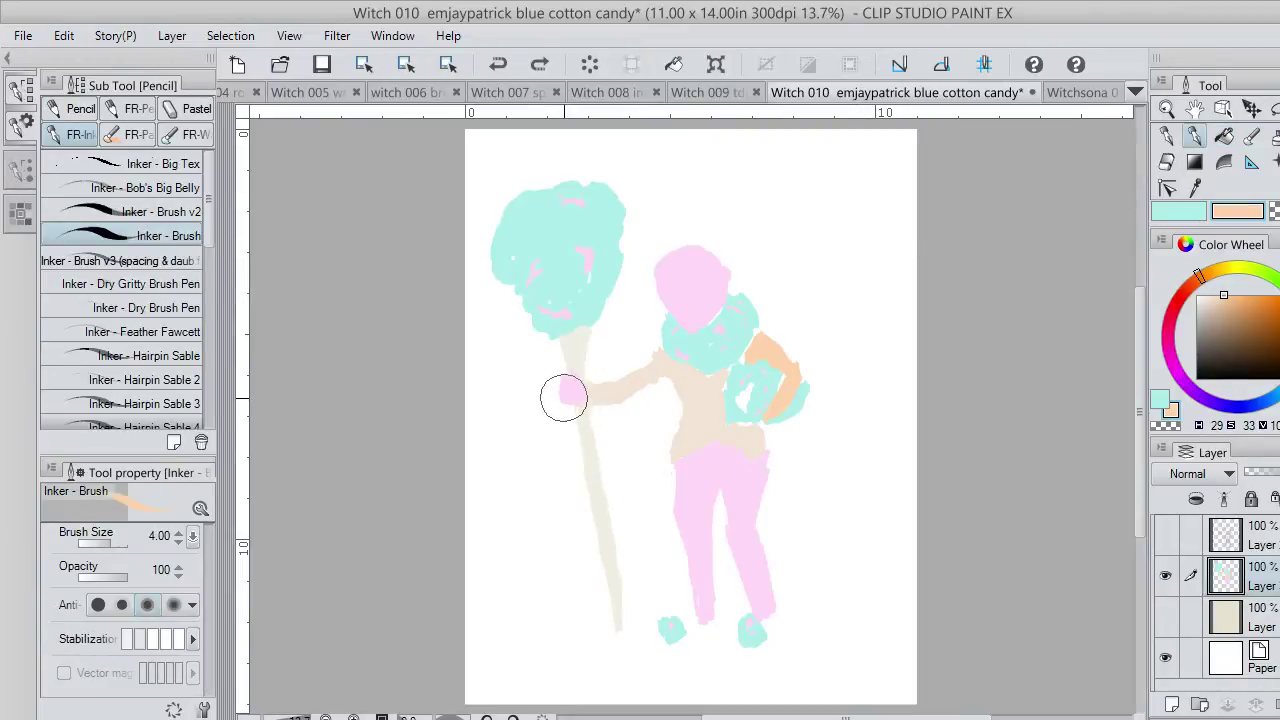
pyautogui.moveTo(590, 386); pyautogui.dragTo(586, 388)
pyautogui.click(1224, 137)
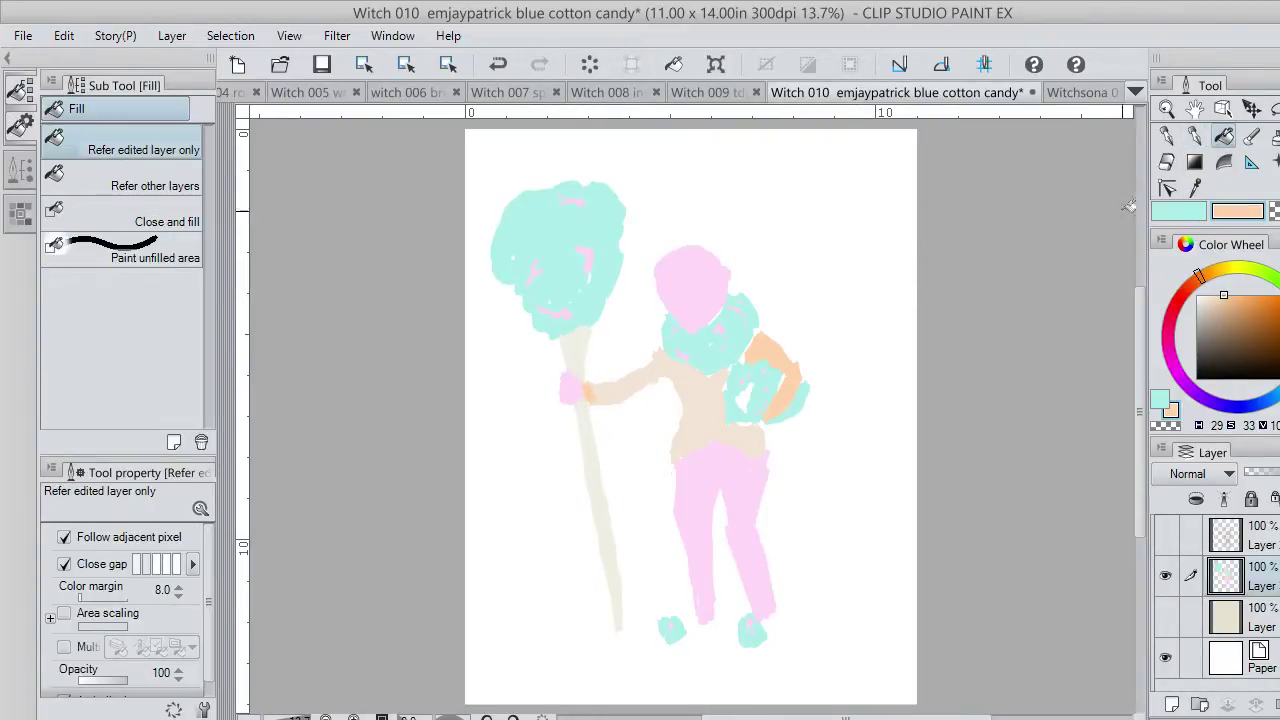
pyautogui.click(707, 381)
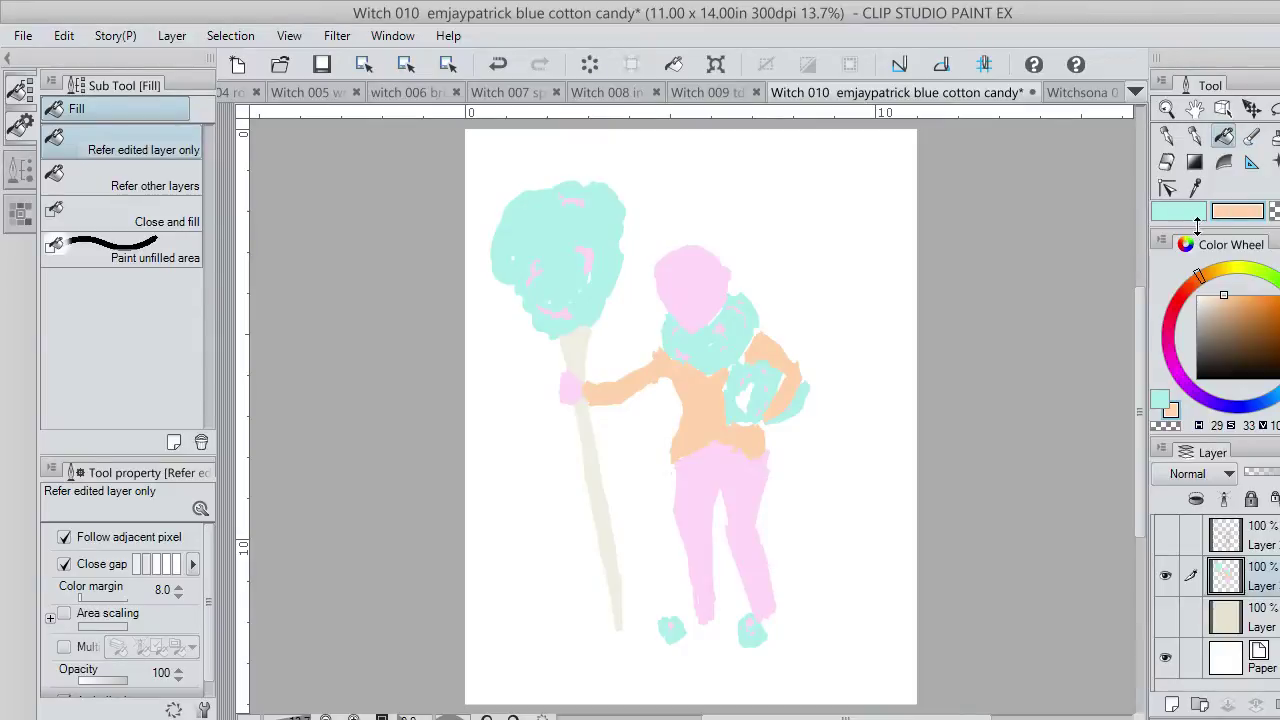
# Refine the jacket's shoulder, outstretched sleeve and hem in peach with the G-pen.
pyautogui.click(1167, 136)
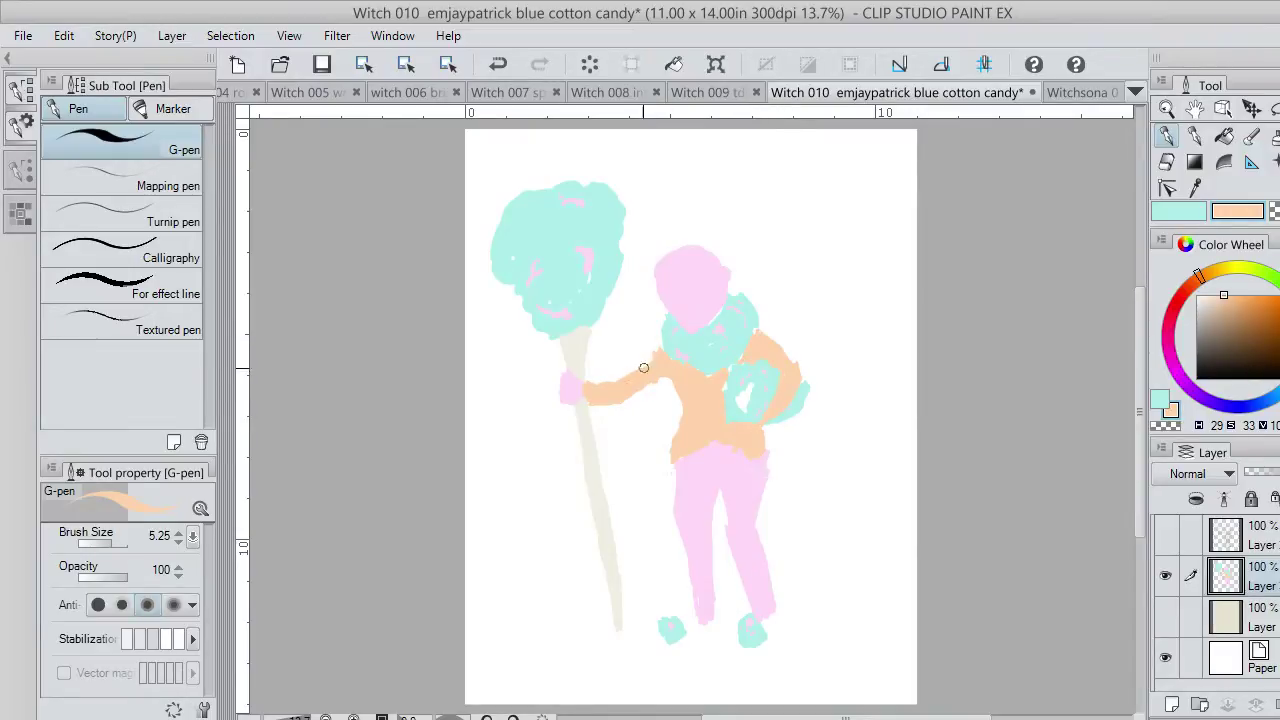
pyautogui.moveTo(643, 368); pyautogui.dragTo(651, 349)
pyautogui.hotkey('ctrl', 'z')
pyautogui.moveTo(640, 368); pyautogui.dragTo(658, 352)
pyautogui.hotkey('ctrl', 'z')
pyautogui.moveTo(643, 393)
pyautogui.mouseDown()
pyautogui.moveTo(669, 372)
pyautogui.moveTo(605, 381)
pyautogui.mouseUp()
# Draw the face, ears and legs of the fluffy animal under the arm in black with the G-pen.
pyautogui.moveTo(1205, 322); pyautogui.dragTo(1183, 282)
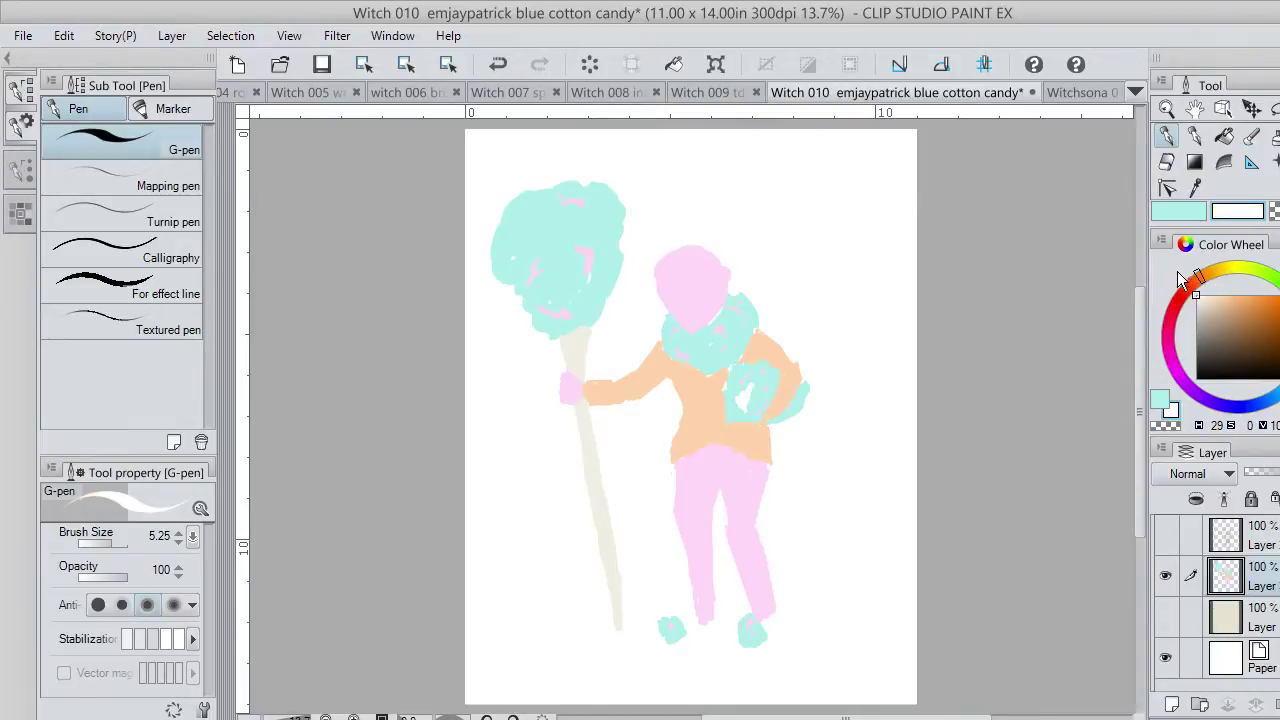
pyautogui.click(1266, 379)
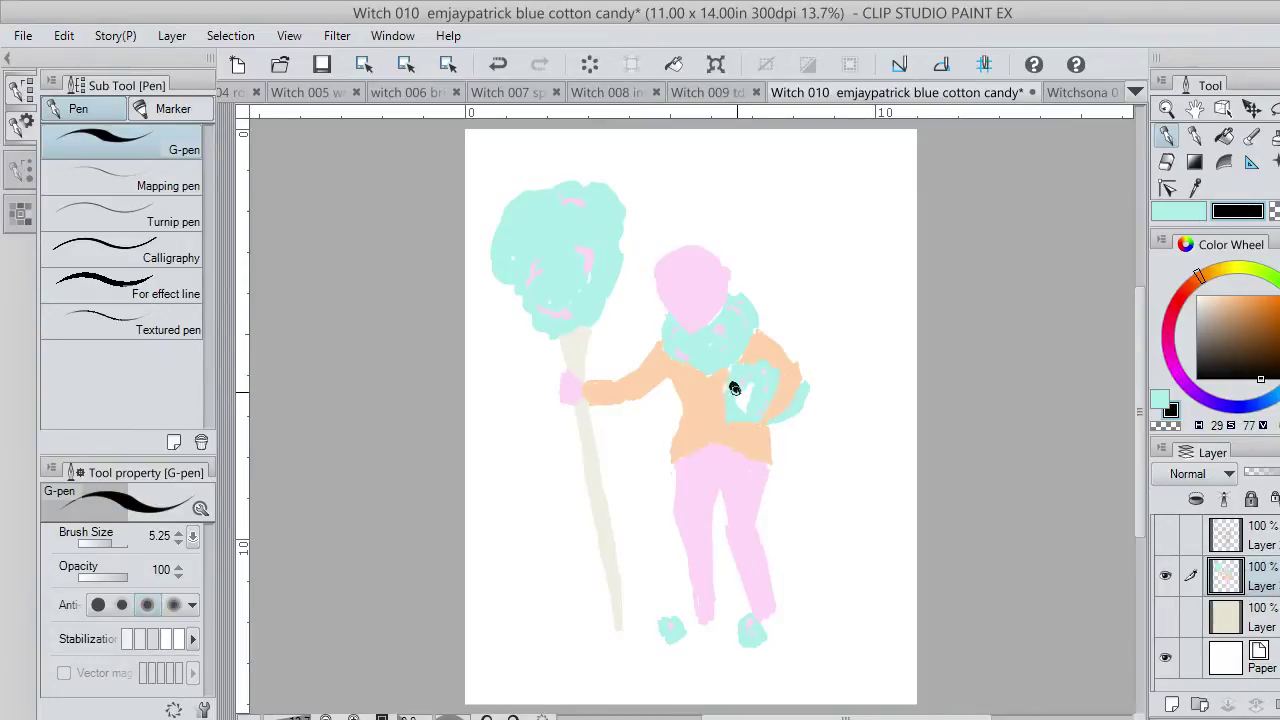
pyautogui.moveTo(738, 396)
pyautogui.mouseDown()
pyautogui.moveTo(740, 410)
pyautogui.moveTo(743, 388)
pyautogui.mouseUp()
pyautogui.moveTo(745, 421); pyautogui.dragTo(736, 422)
pyautogui.hotkey('ctrl', 'z')
pyautogui.hotkey('ctrl', 'z')
pyautogui.hotkey('ctrl', 'z')
pyautogui.click(760, 423)
pyautogui.moveTo(796, 418); pyautogui.dragTo(796, 426)
pyautogui.hotkey('ctrl', 'z')
# Draw curved black sole lines under both shoes.
pyautogui.moveTo(751, 644); pyautogui.dragTo(780, 627)
pyautogui.hotkey('ctrl', 'z')
pyautogui.hotkey('ctrl', 'z')
pyautogui.hotkey('ctrl', 'z')
pyautogui.hotkey('ctrl', 'z')
pyautogui.moveTo(662, 637); pyautogui.dragTo(720, 634)
pyautogui.hotkey('ctrl', 'z')
pyautogui.hotkey('ctrl', 'z')
pyautogui.hotkey('ctrl', 'z')
# Draw the ear and the curved outline of the bald head in black.
pyautogui.moveTo(722, 269); pyautogui.dragTo(729, 276)
pyautogui.moveTo(714, 258)
pyautogui.mouseDown()
pyautogui.moveTo(647, 272)
pyautogui.moveTo(659, 296)
pyautogui.moveTo(714, 258)
pyautogui.mouseUp()
pyautogui.hotkey('ctrl', 'z')
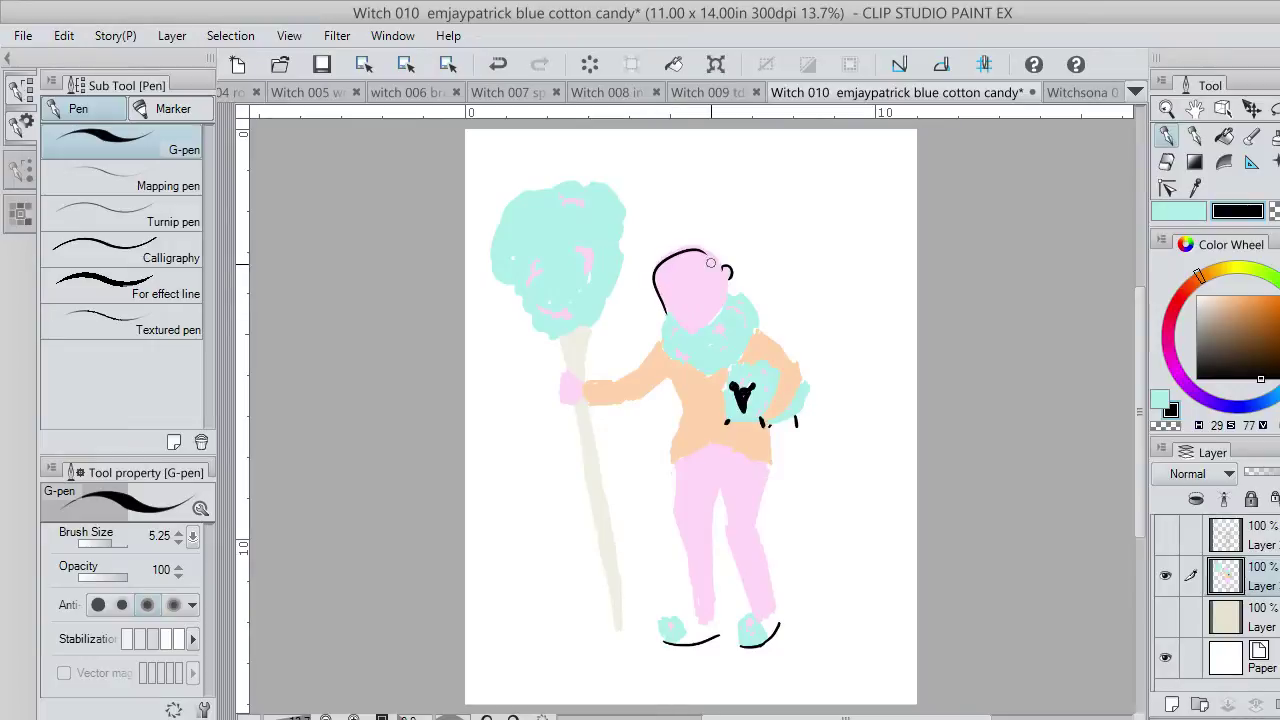
pyautogui.hotkey('ctrl', 'z')
pyautogui.moveTo(665, 307)
pyautogui.mouseDown()
pyautogui.moveTo(663, 265)
pyautogui.moveTo(716, 260)
pyautogui.mouseUp()
pyautogui.hotkey('ctrl', 'z')
pyautogui.moveTo(664, 312)
pyautogui.mouseDown()
pyautogui.moveTo(675, 250)
pyautogui.moveTo(722, 262)
pyautogui.mouseUp()
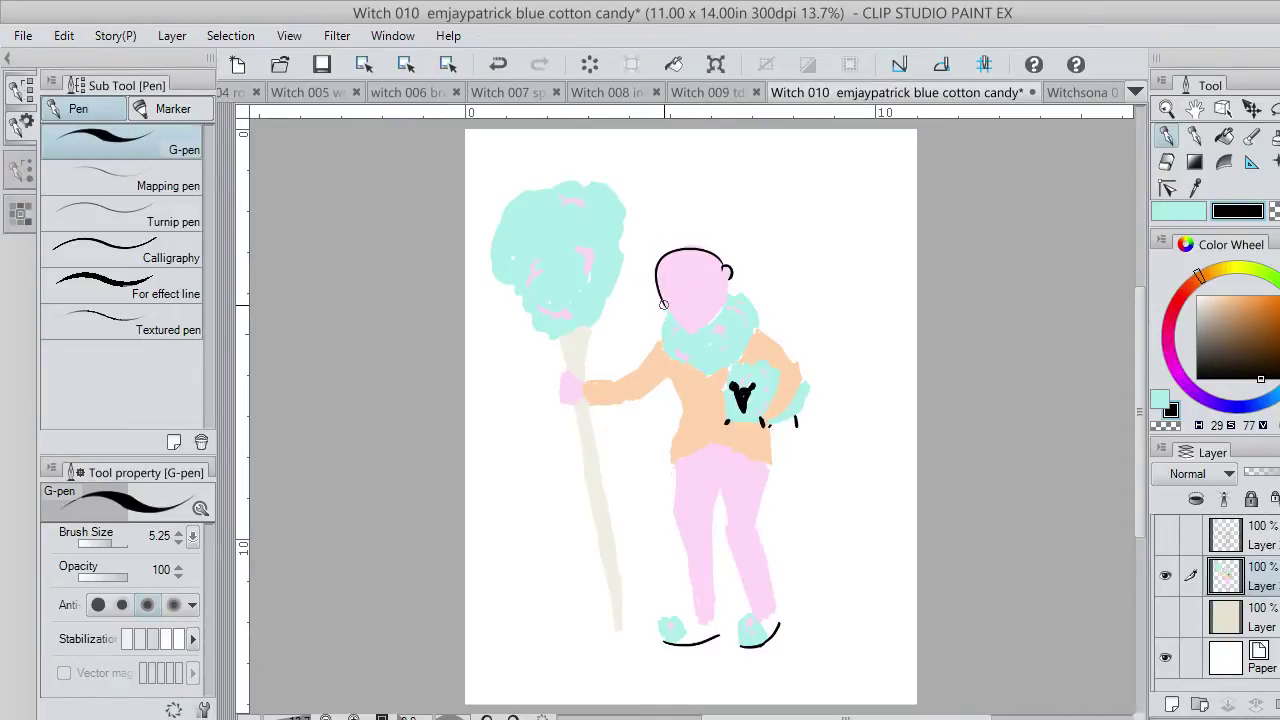
# Complete the face outline down to the pointed chin and ink the fluffy collar with short broken black curls.
pyautogui.moveTo(663, 304)
pyautogui.mouseDown()
pyautogui.moveTo(686, 330)
pyautogui.moveTo(667, 311)
pyautogui.moveTo(689, 328)
pyautogui.moveTo(719, 308)
pyautogui.mouseUp()
pyautogui.hotkey('ctrl', 'z')
pyautogui.hotkey('ctrl', 'z')
pyautogui.moveTo(735, 291); pyautogui.dragTo(755, 322)
pyautogui.moveTo(660, 345); pyautogui.dragTo(677, 357)
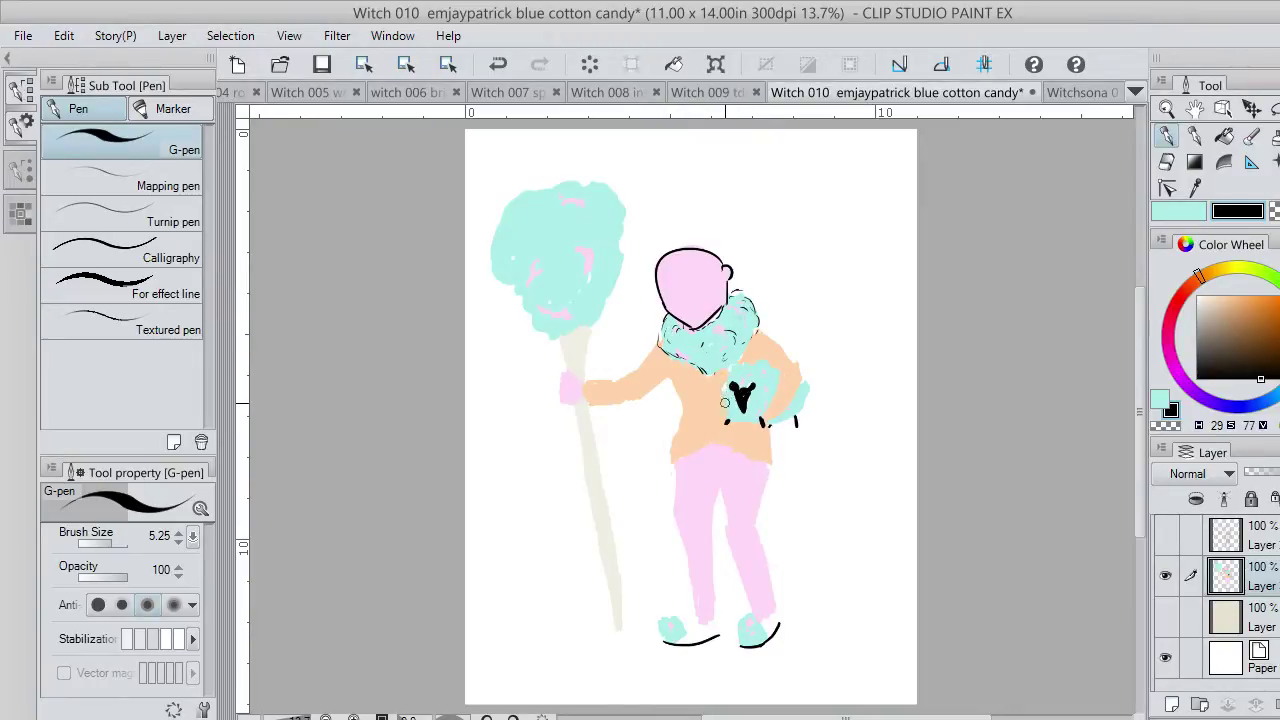
# Outline the woolly body and rump of the animal under the arm with small curly black strokes.
pyautogui.moveTo(722, 399)
pyautogui.mouseDown()
pyautogui.moveTo(727, 419)
pyautogui.moveTo(766, 410)
pyautogui.moveTo(778, 375)
pyautogui.mouseUp()
pyautogui.hotkey('ctrl', 'z')
pyautogui.moveTo(804, 371)
pyautogui.mouseDown()
pyautogui.moveTo(808, 395)
pyautogui.moveTo(777, 422)
pyautogui.mouseUp()
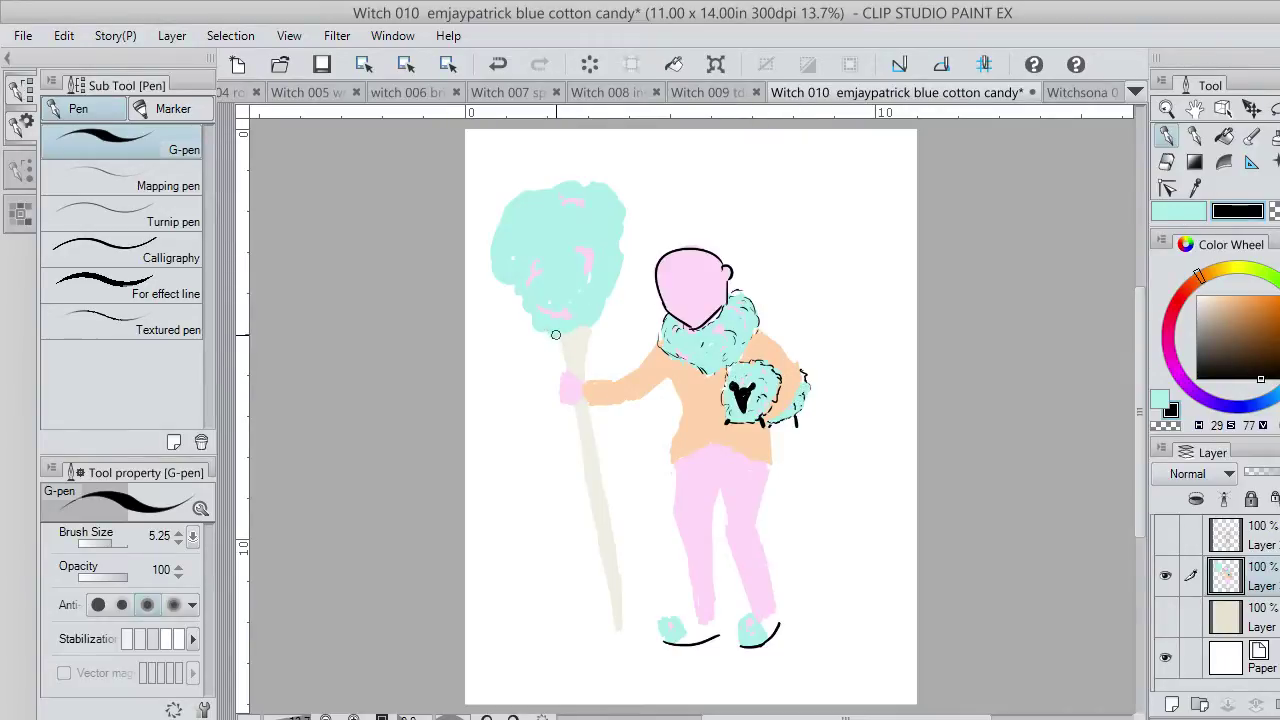
# Outline the blue cotton candy with broken bumpy black strokes and add small curl marks inside it.
pyautogui.moveTo(555, 334)
pyautogui.mouseDown()
pyautogui.moveTo(502, 274)
pyautogui.moveTo(551, 338)
pyautogui.moveTo(587, 327)
pyautogui.moveTo(576, 323)
pyautogui.moveTo(605, 304)
pyautogui.moveTo(625, 201)
pyautogui.mouseUp()
pyautogui.hotkey('ctrl', 'z')
pyautogui.hotkey('ctrl', 'z')
pyautogui.hotkey('ctrl', 'z')
pyautogui.hotkey('ctrl', 'z')
pyautogui.moveTo(589, 186)
pyautogui.mouseDown()
pyautogui.moveTo(625, 214)
pyautogui.moveTo(612, 186)
pyautogui.moveTo(627, 208)
pyautogui.moveTo(610, 188)
pyautogui.moveTo(561, 183)
pyautogui.mouseUp()
pyautogui.hotkey('ctrl', 'z')
pyautogui.hotkey('ctrl', 'z')
pyautogui.hotkey('ctrl', 'z')
pyautogui.moveTo(489, 262)
pyautogui.mouseDown()
pyautogui.moveTo(507, 205)
pyautogui.moveTo(551, 191)
pyautogui.mouseUp()
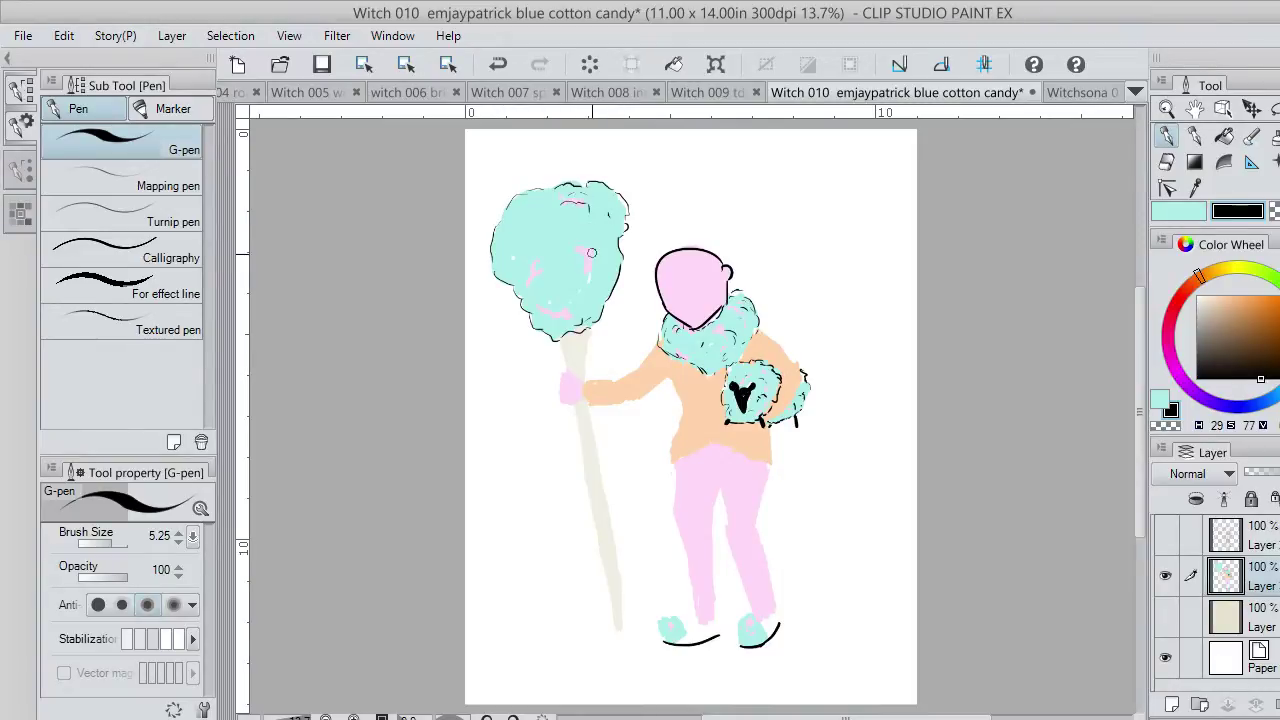
pyautogui.moveTo(583, 255); pyautogui.dragTo(588, 268)
# Ink the fluffy pompoms and the upper edges of both shoes in black.
pyautogui.moveTo(679, 621); pyautogui.dragTo(679, 641)
pyautogui.moveTo(683, 624); pyautogui.dragTo(715, 628)
pyautogui.hotkey('ctrl', 'z')
pyautogui.hotkey('ctrl', 'z')
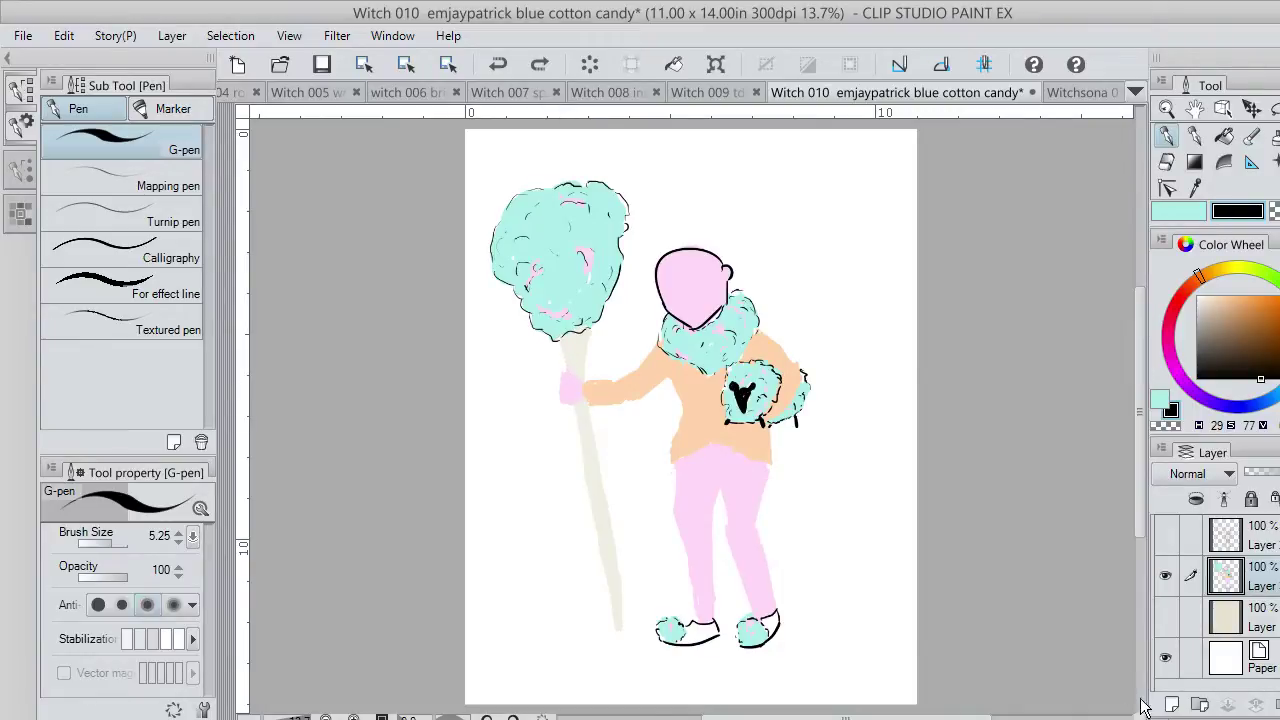
# Add a new layer above the colours and draw the left edge of the stick in black.
pyautogui.click(1172, 704)
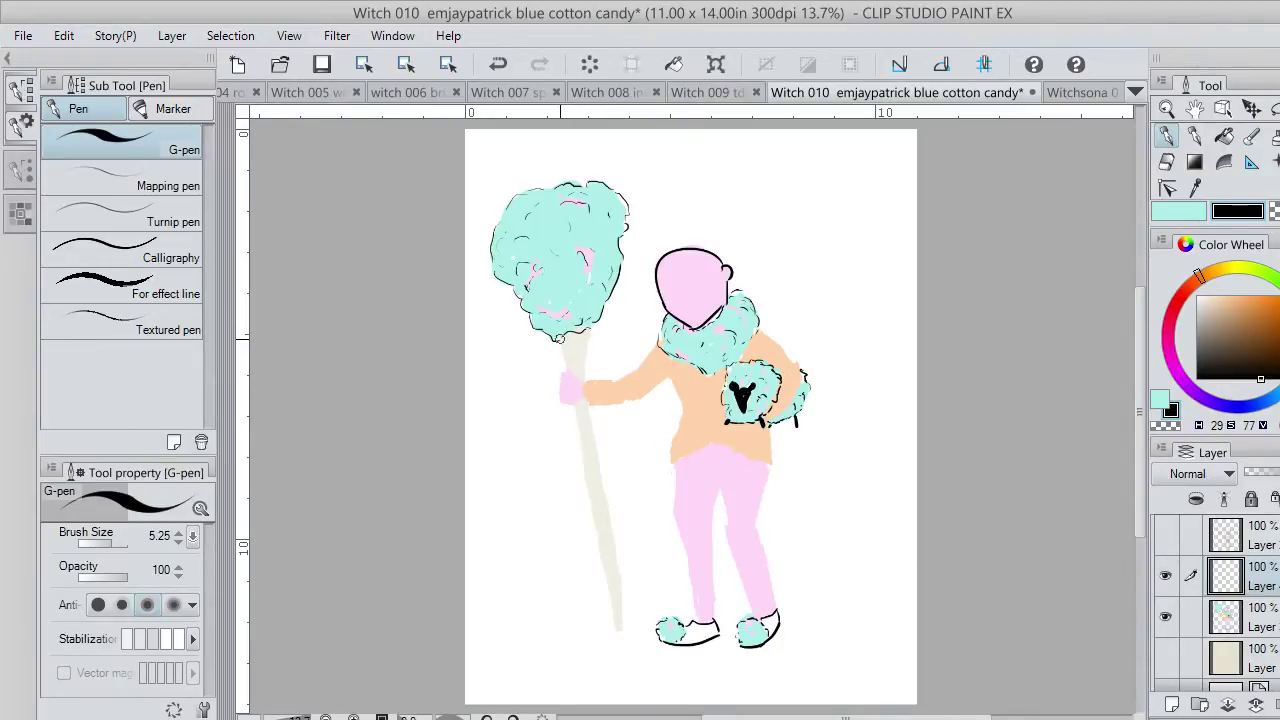
pyautogui.moveTo(561, 338); pyautogui.dragTo(570, 406)
pyautogui.hotkey('ctrl', 'z')
pyautogui.moveTo(561, 332)
pyautogui.mouseDown()
pyautogui.moveTo(573, 425)
pyautogui.moveTo(620, 617)
pyautogui.mouseUp()
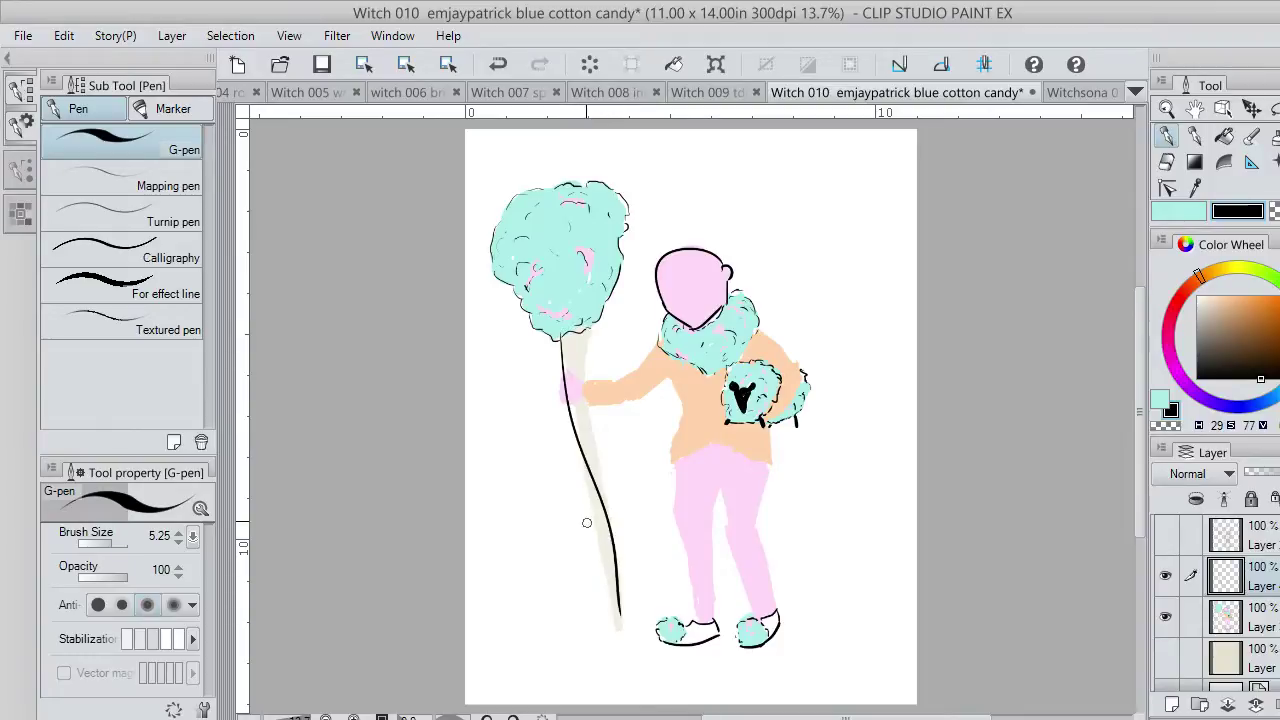
pyautogui.hotkey('ctrl', 'z')
pyautogui.moveTo(561, 336); pyautogui.dragTo(608, 570)
pyautogui.hotkey('ctrl', 'z')
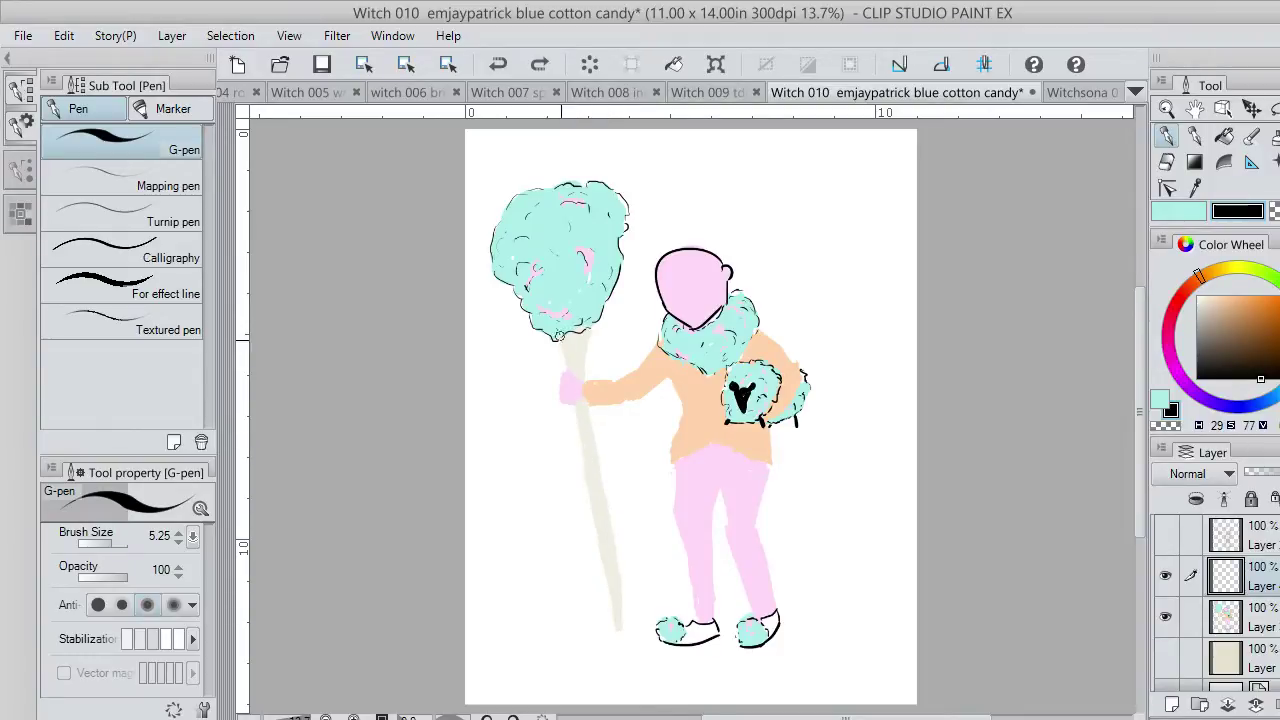
pyautogui.moveTo(557, 334); pyautogui.dragTo(611, 595)
pyautogui.hotkey('ctrl', 'z')
pyautogui.moveTo(557, 337)
pyautogui.mouseDown()
pyautogui.moveTo(605, 612)
pyautogui.moveTo(562, 340)
pyautogui.moveTo(608, 548)
pyautogui.moveTo(612, 588)
pyautogui.moveTo(562, 346)
pyautogui.moveTo(603, 607)
pyautogui.moveTo(605, 507)
pyautogui.mouseUp()
pyautogui.hotkey('ctrl', 'z')
pyautogui.hotkey('ctrl', 'z')
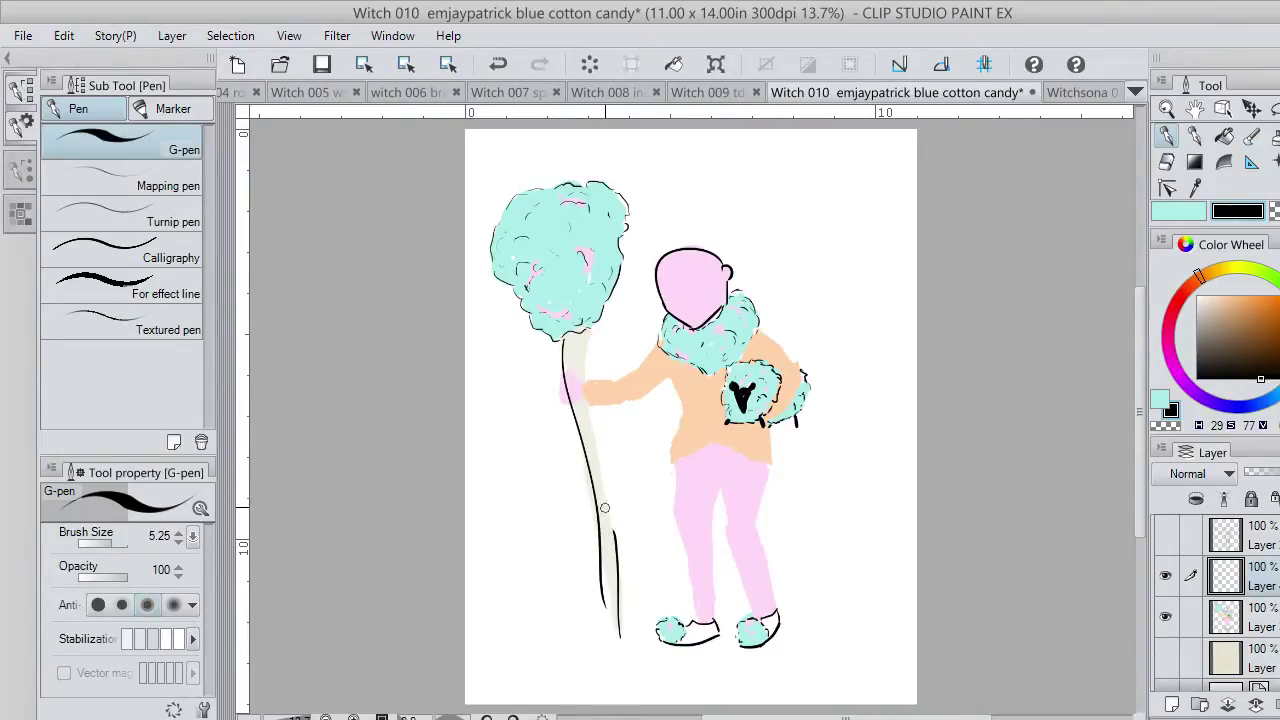
pyautogui.hotkey('ctrl', 'z')
# Try to draw the stick's right edge from the cotton candy to the tip and close the end.
pyautogui.moveTo(588, 328)
pyautogui.mouseDown()
pyautogui.moveTo(618, 492)
pyautogui.moveTo(614, 593)
pyautogui.mouseUp()
pyautogui.hotkey('ctrl', 'z')
pyautogui.moveTo(590, 327); pyautogui.dragTo(613, 592)
pyautogui.hotkey('ctrl', 'z')
pyautogui.moveTo(588, 330)
pyautogui.mouseDown()
pyautogui.moveTo(621, 573)
pyautogui.moveTo(621, 584)
pyautogui.moveTo(606, 555)
pyautogui.moveTo(621, 630)
pyautogui.mouseUp()
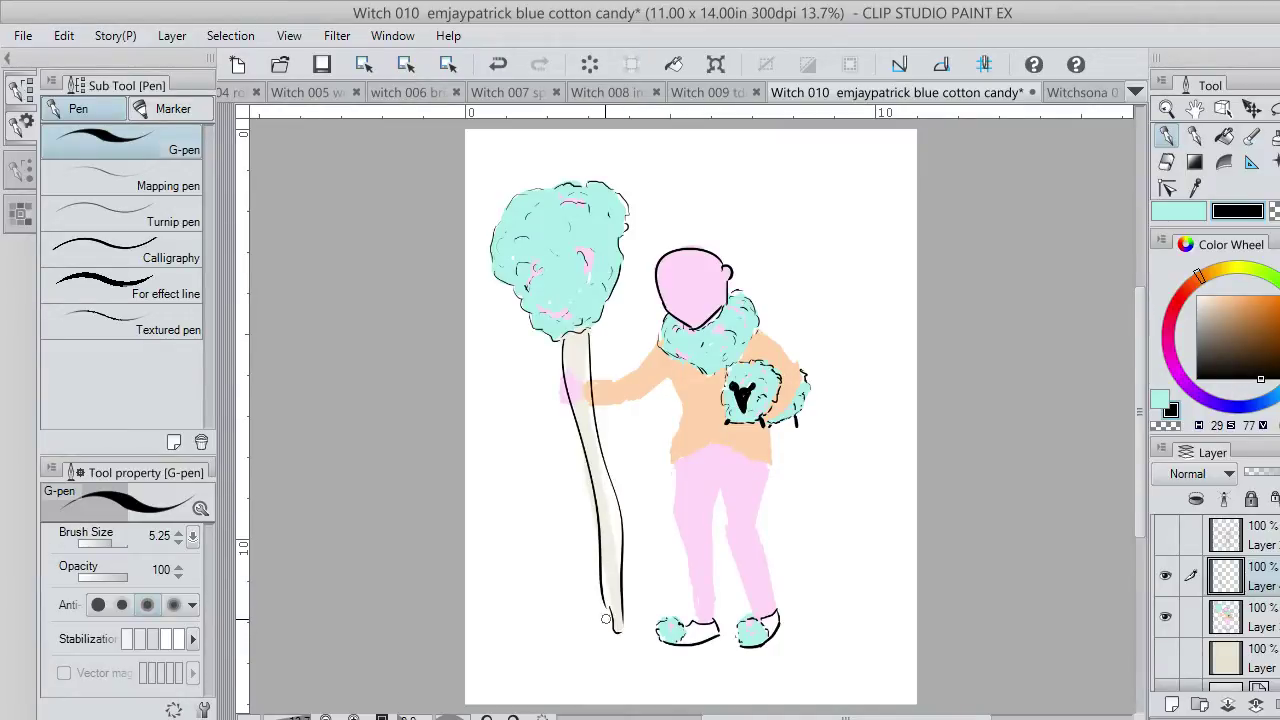
pyautogui.hotkey('ctrl', 'z')
pyautogui.hotkey('ctrl', 'z')
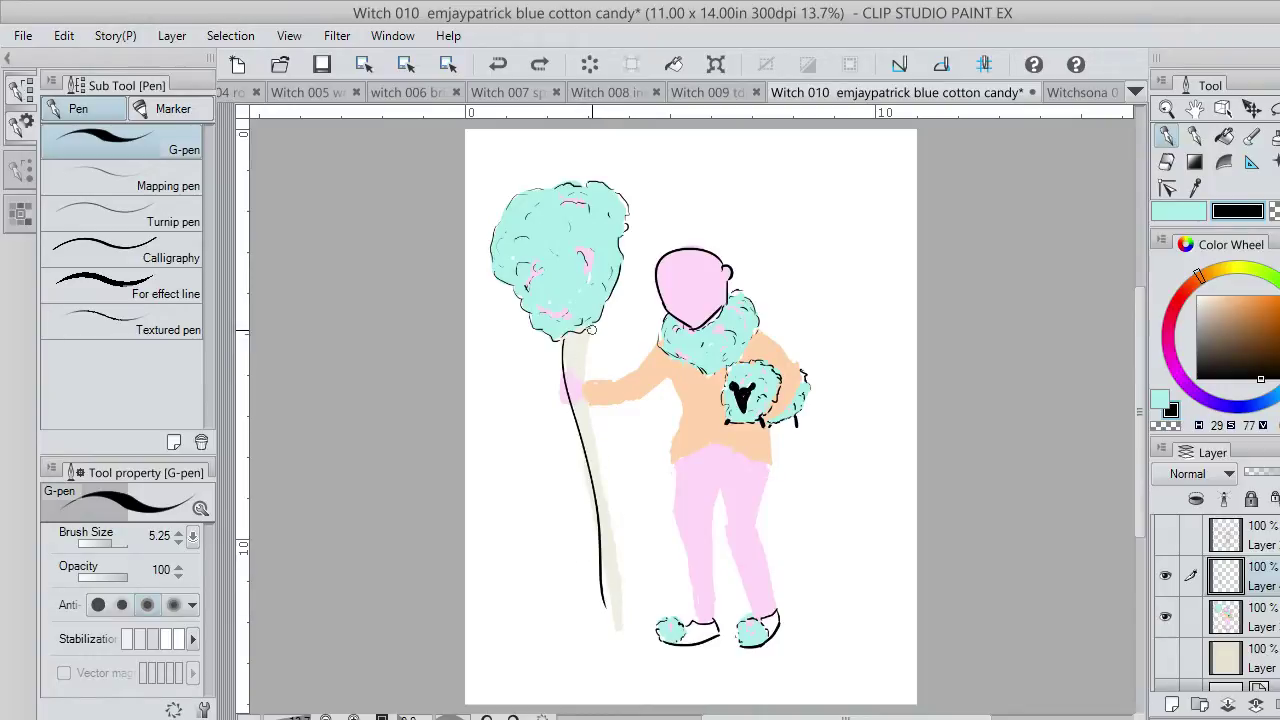
pyautogui.moveTo(591, 330); pyautogui.dragTo(602, 456)
pyautogui.hotkey('ctrl', 'z')
pyautogui.moveTo(582, 332); pyautogui.dragTo(598, 485)
pyautogui.hotkey('ctrl', 'z')
pyautogui.moveTo(590, 332)
pyautogui.mouseDown()
pyautogui.moveTo(585, 392)
pyautogui.moveTo(617, 553)
pyautogui.moveTo(618, 628)
pyautogui.mouseUp()
pyautogui.hotkey('ctrl', 'z')
pyautogui.moveTo(590, 345); pyautogui.dragTo(620, 640)
pyautogui.hotkey('ctrl', 'z')
pyautogui.moveTo(588, 322); pyautogui.dragTo(621, 574)
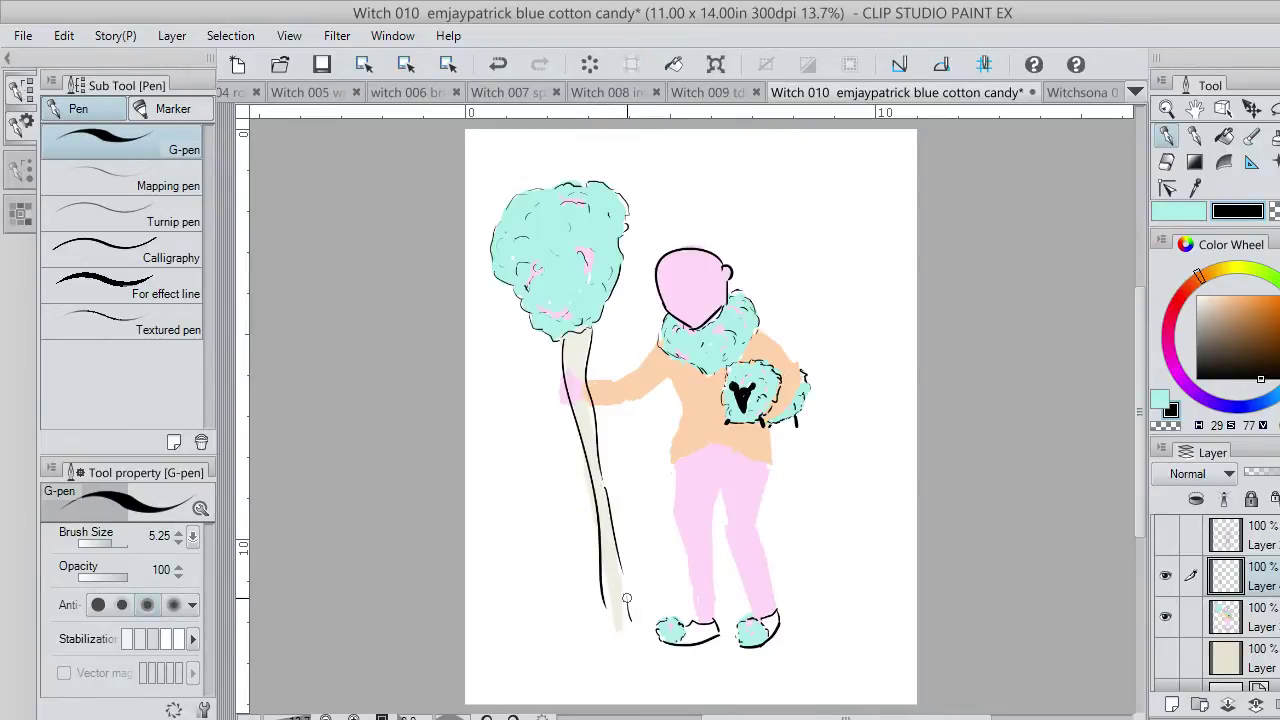
pyautogui.hotkey('ctrl', 'z')
pyautogui.moveTo(601, 475)
pyautogui.mouseDown()
pyautogui.moveTo(610, 597)
pyautogui.moveTo(601, 482)
pyautogui.moveTo(629, 609)
pyautogui.mouseUp()
pyautogui.hotkey('ctrl', 'z')
pyautogui.hotkey('ctrl', 'z')
pyautogui.moveTo(599, 469)
pyautogui.mouseDown()
pyautogui.moveTo(617, 612)
pyautogui.moveTo(601, 596)
pyautogui.moveTo(626, 620)
pyautogui.mouseUp()
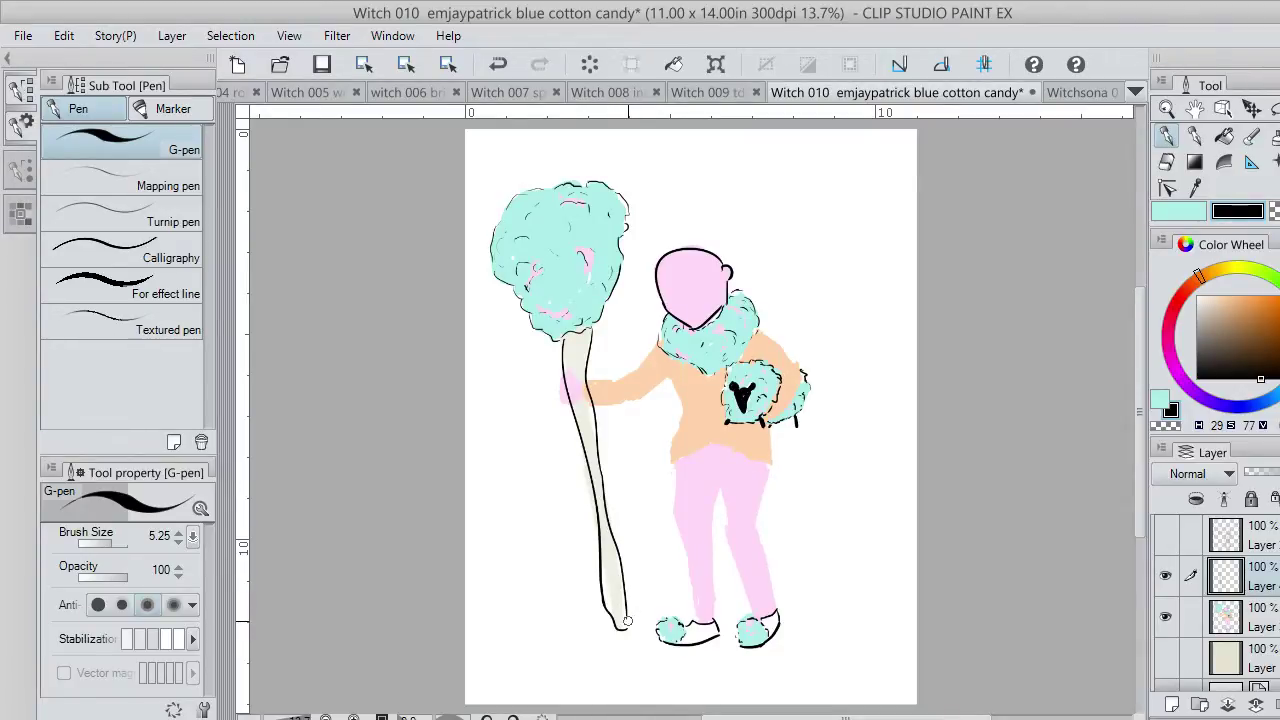
pyautogui.hotkey('ctrl', 'z')
pyautogui.hotkey('ctrl', 'z')
pyautogui.hotkey('ctrl', 'z')
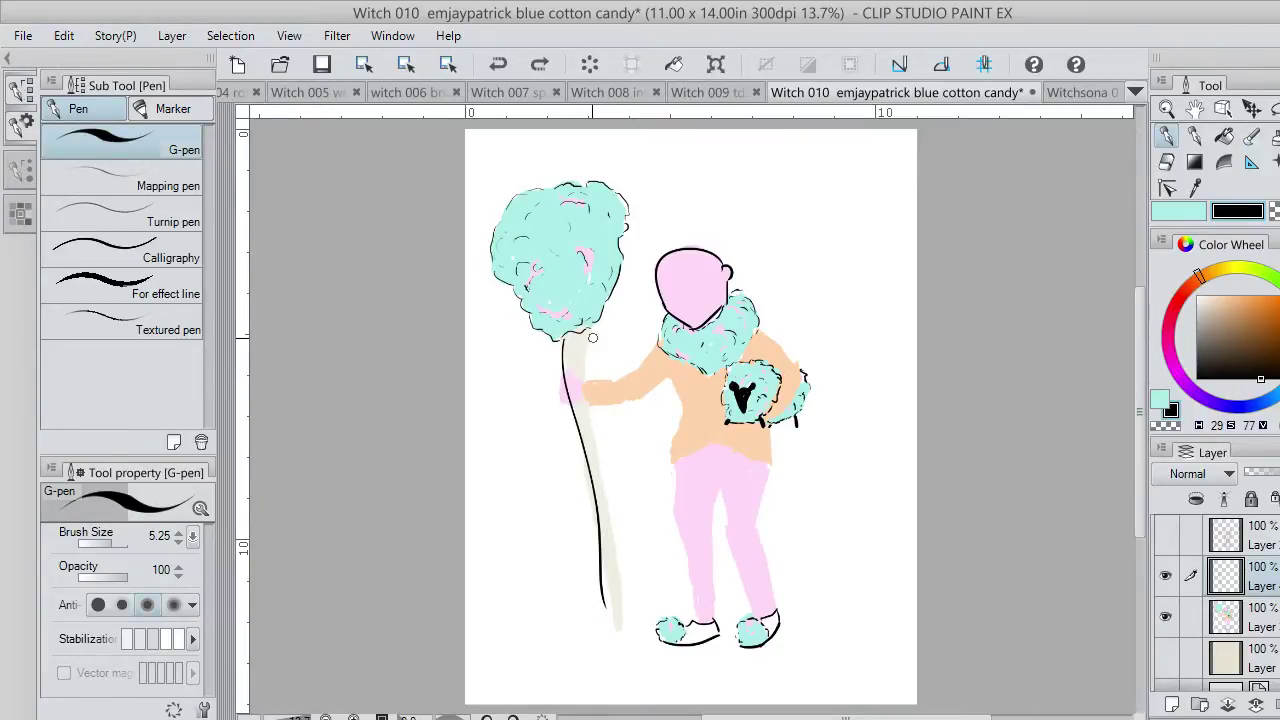
# Retry the stick's right edge, and undo both edge lines.
pyautogui.moveTo(590, 333)
pyautogui.mouseDown()
pyautogui.moveTo(579, 385)
pyautogui.moveTo(589, 423)
pyautogui.mouseUp()
pyautogui.hotkey('ctrl', 'z')
pyautogui.moveTo(588, 330)
pyautogui.mouseDown()
pyautogui.moveTo(582, 405)
pyautogui.moveTo(618, 533)
pyautogui.moveTo(622, 507)
pyautogui.moveTo(609, 500)
pyautogui.moveTo(607, 622)
pyautogui.mouseUp()
pyautogui.hotkey('ctrl', 'z')
pyautogui.moveTo(612, 498); pyautogui.dragTo(616, 602)
pyautogui.hotkey('ctrl', 'z')
pyautogui.hotkey('ctrl', 'z')
pyautogui.hotkey('ctrl', 'z')
pyautogui.hotkey('ctrl', 'z')
# Redraw both edges of the stick as slightly wavy black lines from the cotton candy to near the tip.
pyautogui.moveTo(565, 341); pyautogui.dragTo(607, 579)
pyautogui.moveTo(587, 332); pyautogui.dragTo(603, 577)
pyautogui.hotkey('ctrl', 'z')
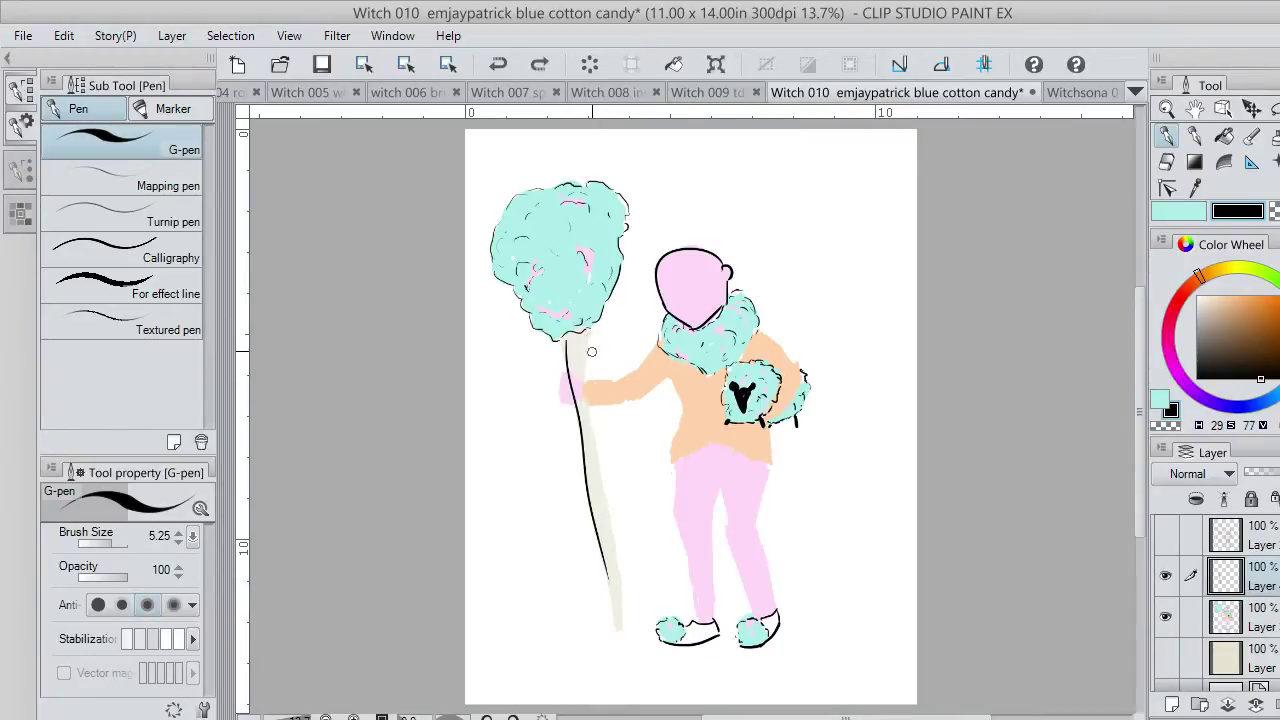
pyautogui.moveTo(588, 331)
pyautogui.mouseDown()
pyautogui.moveTo(583, 388)
pyautogui.moveTo(617, 593)
pyautogui.mouseUp()
pyautogui.hotkey('ctrl', 'z')
pyautogui.moveTo(588, 332); pyautogui.dragTo(618, 606)
pyautogui.hotkey('ctrl', 'z')
pyautogui.moveTo(588, 332); pyautogui.dragTo(630, 637)
pyautogui.hotkey('ctrl', 'z')
pyautogui.moveTo(604, 520); pyautogui.dragTo(623, 623)
pyautogui.hotkey('ctrl', 'z')
pyautogui.moveTo(604, 521); pyautogui.dragTo(621, 632)
pyautogui.hotkey('ctrl', 'z')
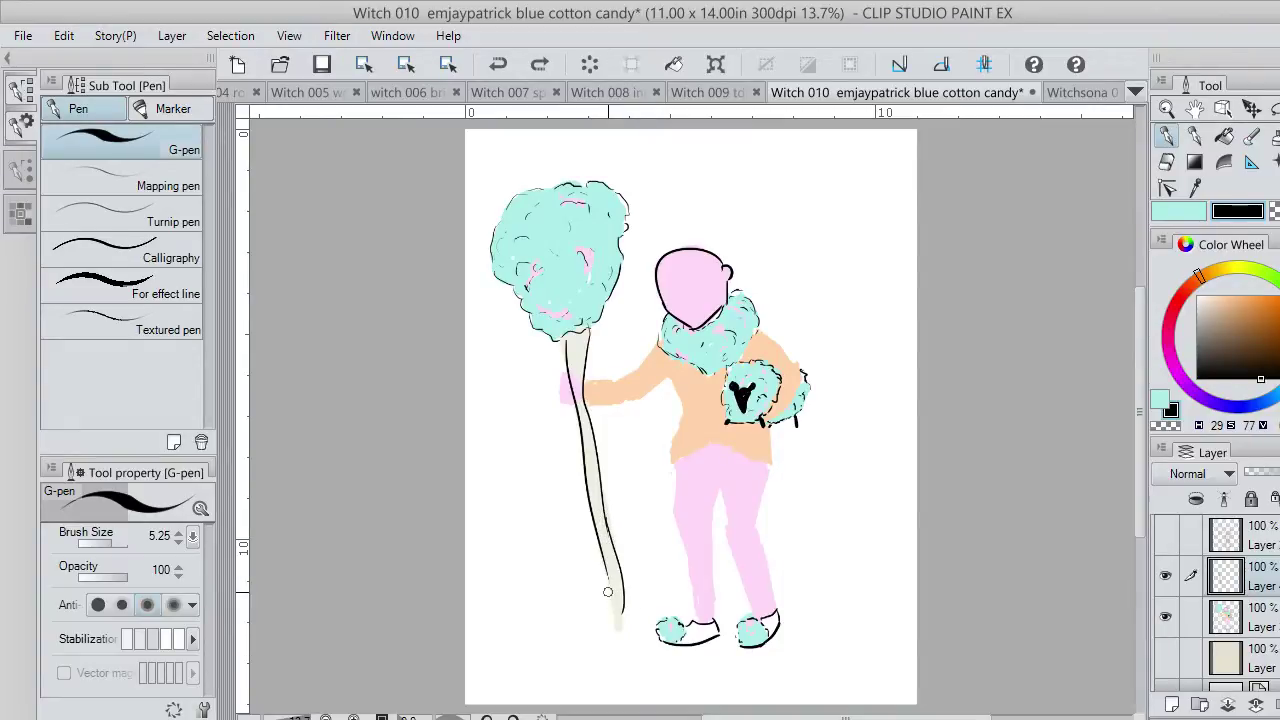
# Close the stick's tip and add short diagonal grain marks along its length.
pyautogui.moveTo(606, 576); pyautogui.dragTo(626, 636)
pyautogui.hotkey('ctrl', 'z')
pyautogui.moveTo(605, 577)
pyautogui.mouseDown()
pyautogui.moveTo(619, 628)
pyautogui.moveTo(624, 608)
pyautogui.moveTo(619, 597)
pyautogui.moveTo(620, 632)
pyautogui.moveTo(609, 583)
pyautogui.mouseUp()
pyautogui.hotkey('ctrl', 'z')
pyautogui.hotkey('ctrl', 'z')
pyautogui.moveTo(602, 542); pyautogui.dragTo(613, 542)
pyautogui.hotkey('ctrl', 'z')
pyautogui.moveTo(603, 553)
pyautogui.mouseDown()
pyautogui.moveTo(622, 600)
pyautogui.moveTo(615, 583)
pyautogui.mouseUp()
pyautogui.hotkey('ctrl', 'z')
# Draw the nose, cheek wrinkle and small frowning mouth on the face in black.
pyautogui.moveTo(669, 290); pyautogui.dragTo(676, 287)
pyautogui.hotkey('ctrl', 'z')
pyautogui.hotkey('ctrl', 'z')
pyautogui.hotkey('ctrl', 'z')
pyautogui.moveTo(698, 282)
pyautogui.mouseDown()
pyautogui.moveTo(712, 280)
pyautogui.moveTo(664, 284)
pyautogui.mouseUp()
pyautogui.hotkey('ctrl', 'z')
pyautogui.moveTo(682, 297); pyautogui.dragTo(685, 315)
pyautogui.hotkey('ctrl', 'z')
pyautogui.hotkey('ctrl', 'z')
pyautogui.hotkey('ctrl', 'z')
pyautogui.hotkey('ctrl', 'z')
pyautogui.moveTo(689, 311); pyautogui.dragTo(681, 317)
# Paint two bushy slanted eyebrows in the aqua colour.
pyautogui.click(1182, 213)
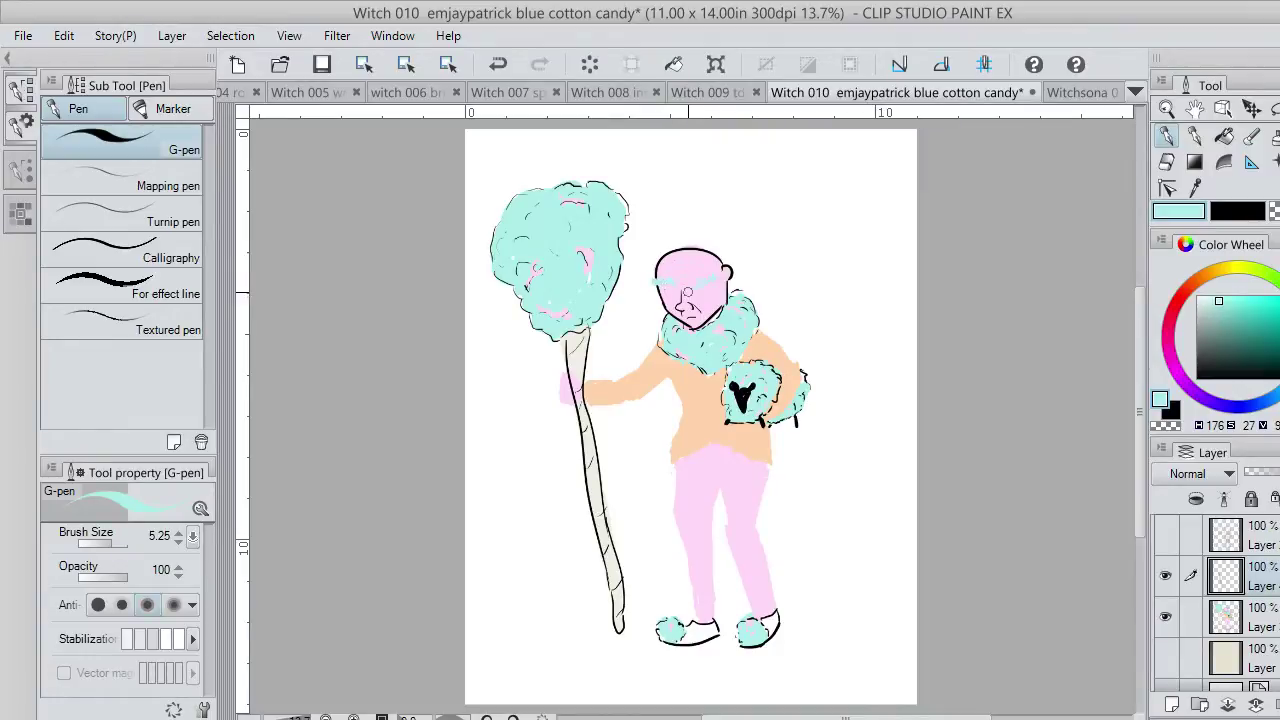
pyautogui.hotkey('ctrl', 'z')
pyautogui.hotkey('ctrl', 'y')
# Switch back to black, add hair strokes to the eyebrows and draw two small eyes.
pyautogui.click(1240, 211)
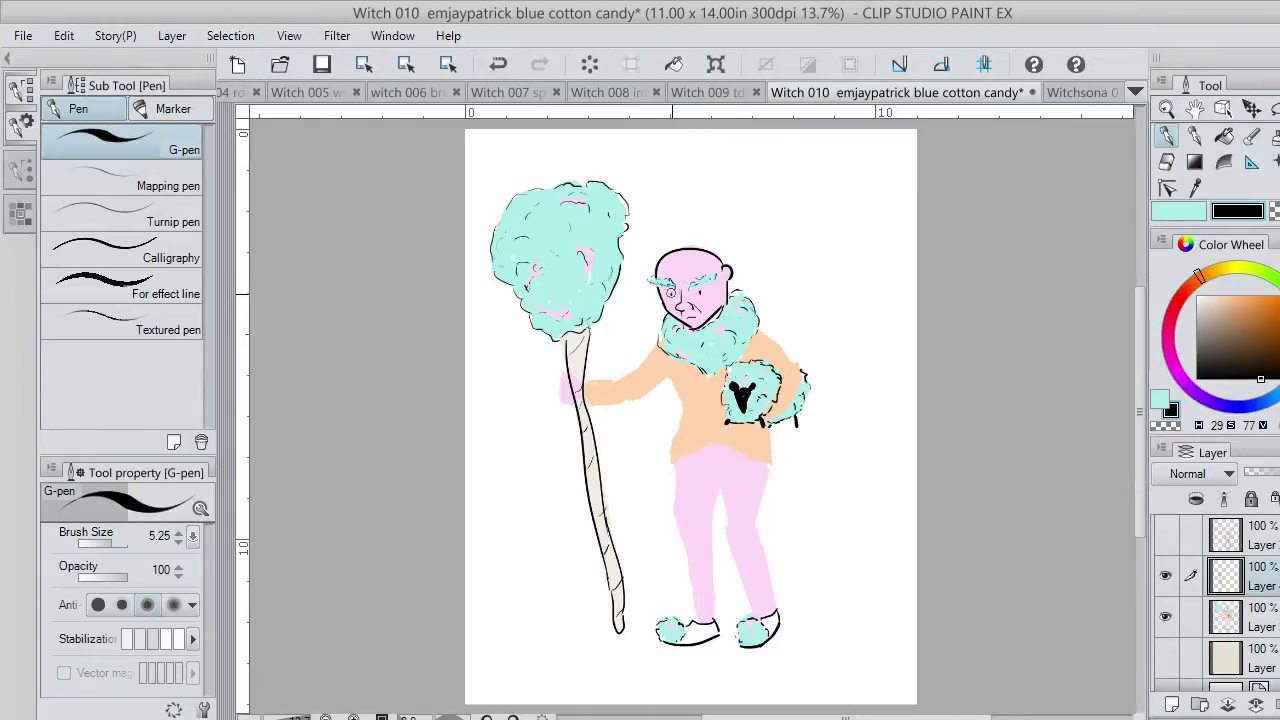
pyautogui.hotkey('ctrl', 'z')
pyautogui.moveTo(669, 295)
pyautogui.mouseDown()
pyautogui.moveTo(718, 338)
pyautogui.moveTo(669, 302)
pyautogui.mouseUp()
pyautogui.hotkey('ctrl', 'z')
pyautogui.hotkey('ctrl', 'z')
pyautogui.hotkey('ctrl', 'y')
pyautogui.hotkey('ctrl', 'z')
pyautogui.hotkey('ctrl', 'y')
# Ink the jacket's sleeves, sides and hem, and add the front opening with its buttons.
pyautogui.moveTo(587, 378)
pyautogui.mouseDown()
pyautogui.moveTo(618, 381)
pyautogui.moveTo(658, 348)
pyautogui.mouseUp()
pyautogui.moveTo(628, 398)
pyautogui.mouseDown()
pyautogui.moveTo(662, 381)
pyautogui.moveTo(592, 400)
pyautogui.mouseUp()
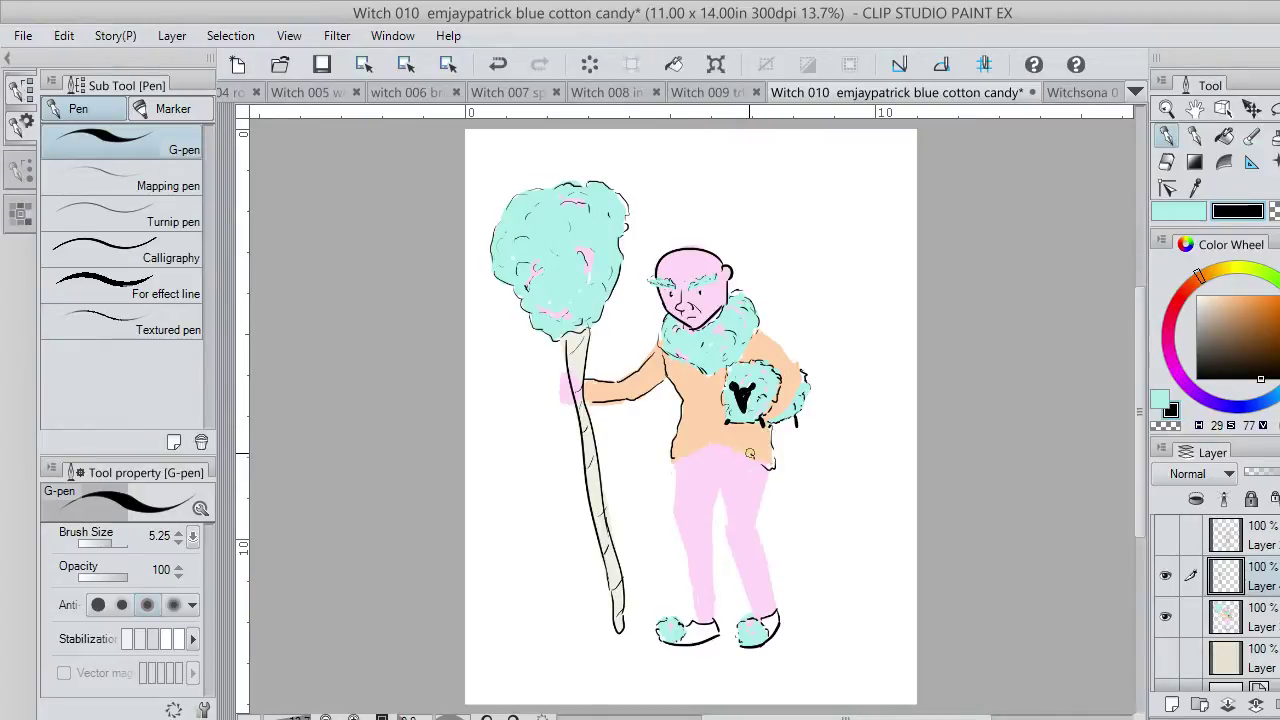
pyautogui.moveTo(750, 453); pyautogui.dragTo(723, 443)
pyautogui.moveTo(804, 380); pyautogui.dragTo(765, 422)
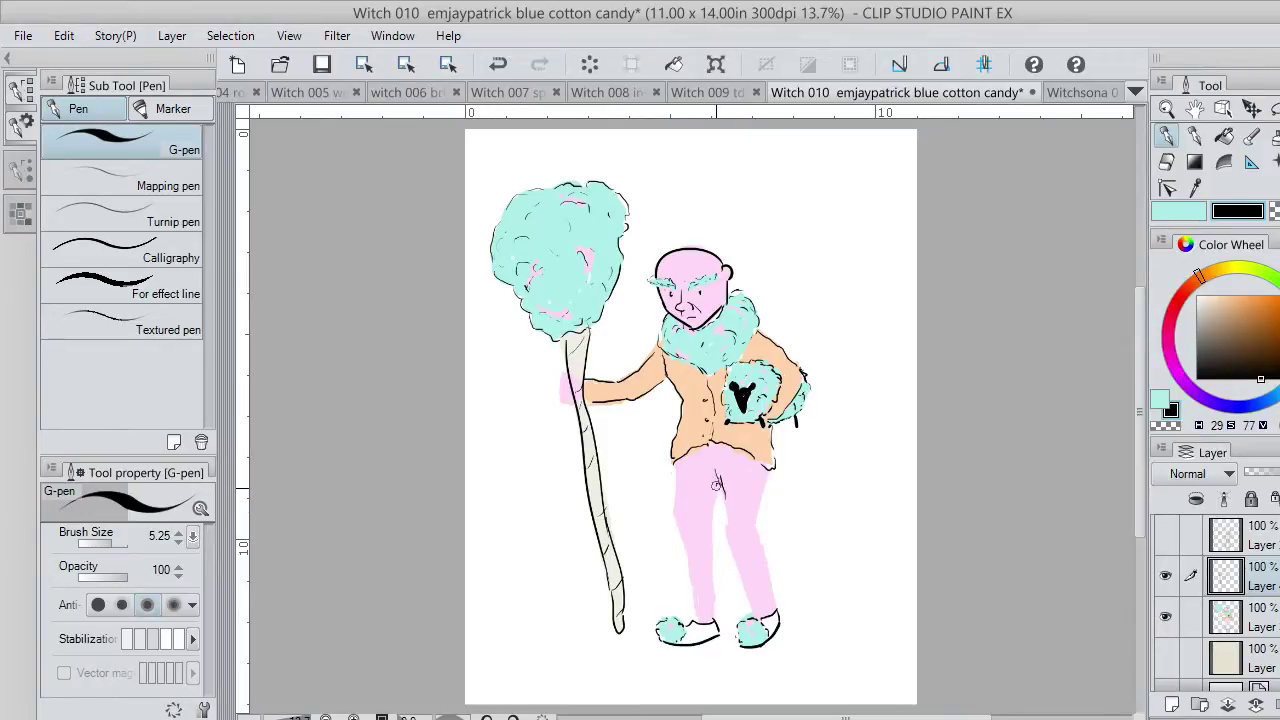
# Outline both trouser legs and the crotch fold in black down to the shoes.
pyautogui.hotkey('ctrl', 'z')
pyautogui.moveTo(719, 477); pyautogui.dragTo(718, 618)
pyautogui.hotkey('ctrl', 'z')
pyautogui.hotkey('ctrl', 'z')
pyautogui.hotkey('ctrl', 'z')
pyautogui.moveTo(710, 526); pyautogui.dragTo(718, 612)
pyautogui.hotkey('ctrl', 'z')
pyautogui.moveTo(711, 514)
pyautogui.mouseDown()
pyautogui.moveTo(715, 617)
pyautogui.moveTo(700, 616)
pyautogui.moveTo(674, 521)
pyautogui.moveTo(676, 463)
pyautogui.moveTo(696, 462)
pyautogui.moveTo(729, 504)
pyautogui.moveTo(752, 617)
pyautogui.moveTo(775, 605)
pyautogui.moveTo(767, 470)
pyautogui.mouseUp()
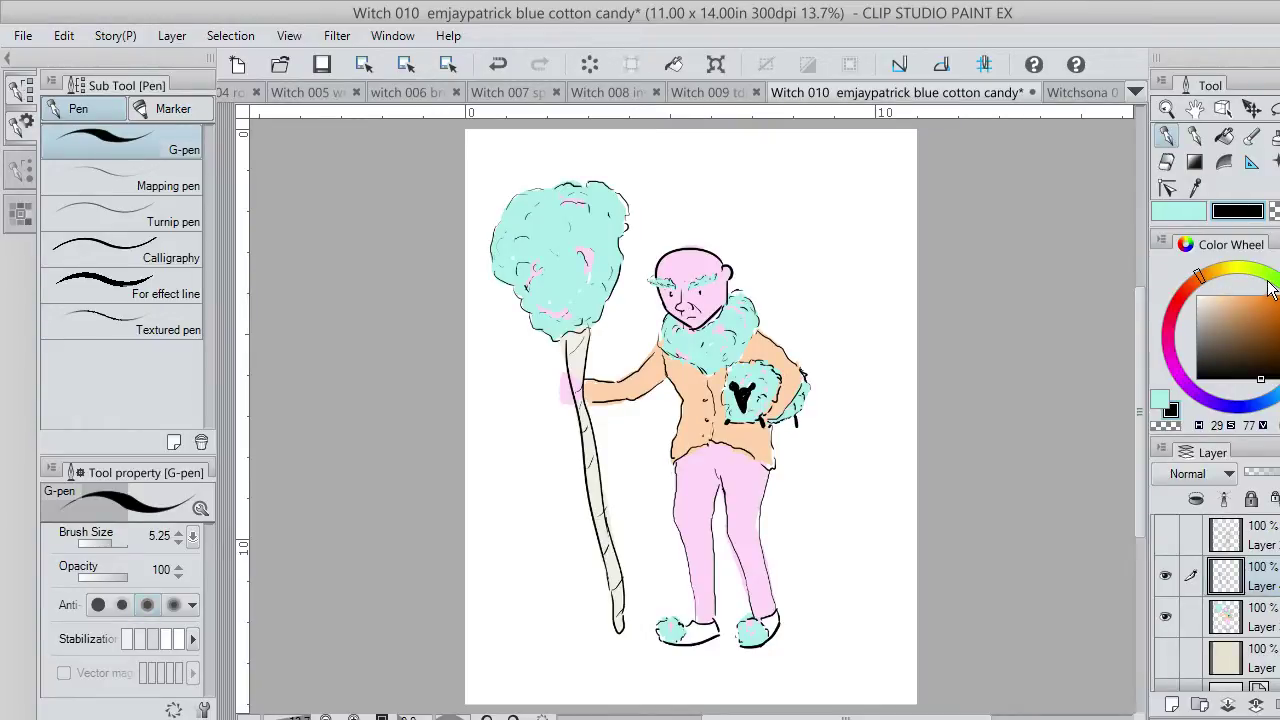
# Fill the face with a very pale peach on the colour layer beneath the line art.
pyautogui.click(1225, 137)
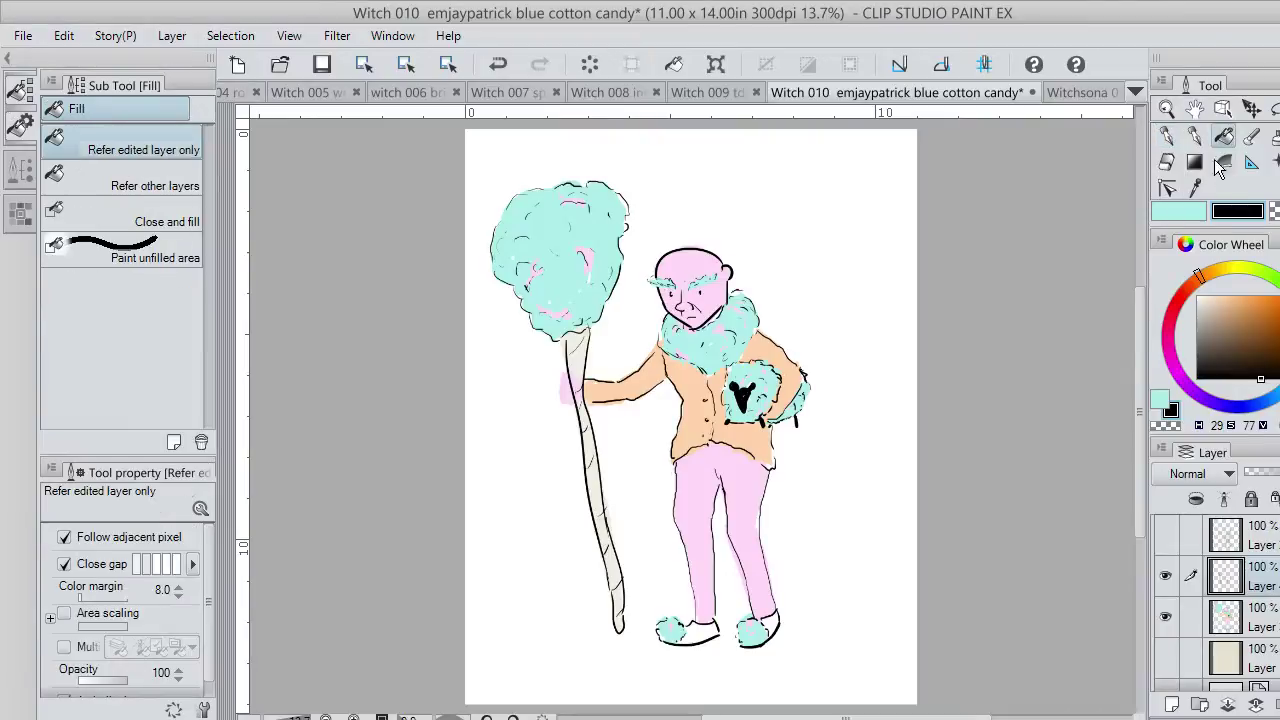
pyautogui.moveTo(1206, 289); pyautogui.dragTo(1205, 275)
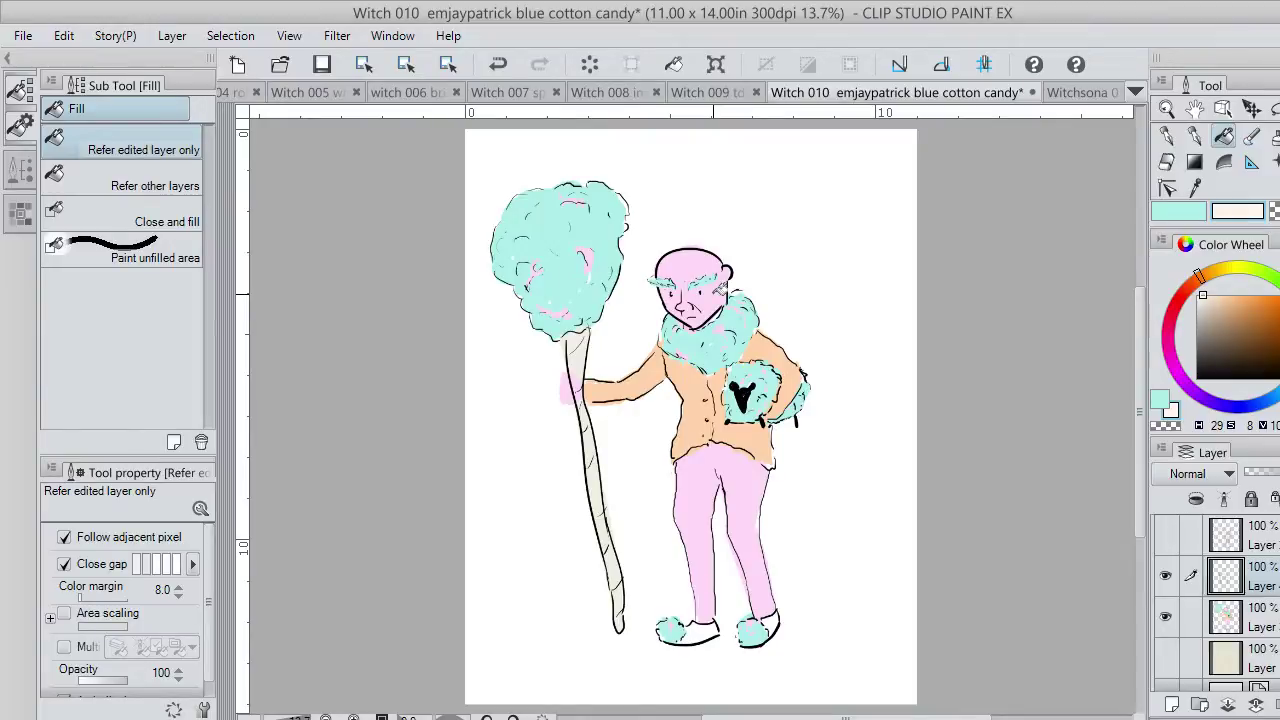
pyautogui.click(722, 318)
pyautogui.hotkey('ctrl', 'z')
pyautogui.click(1247, 626)
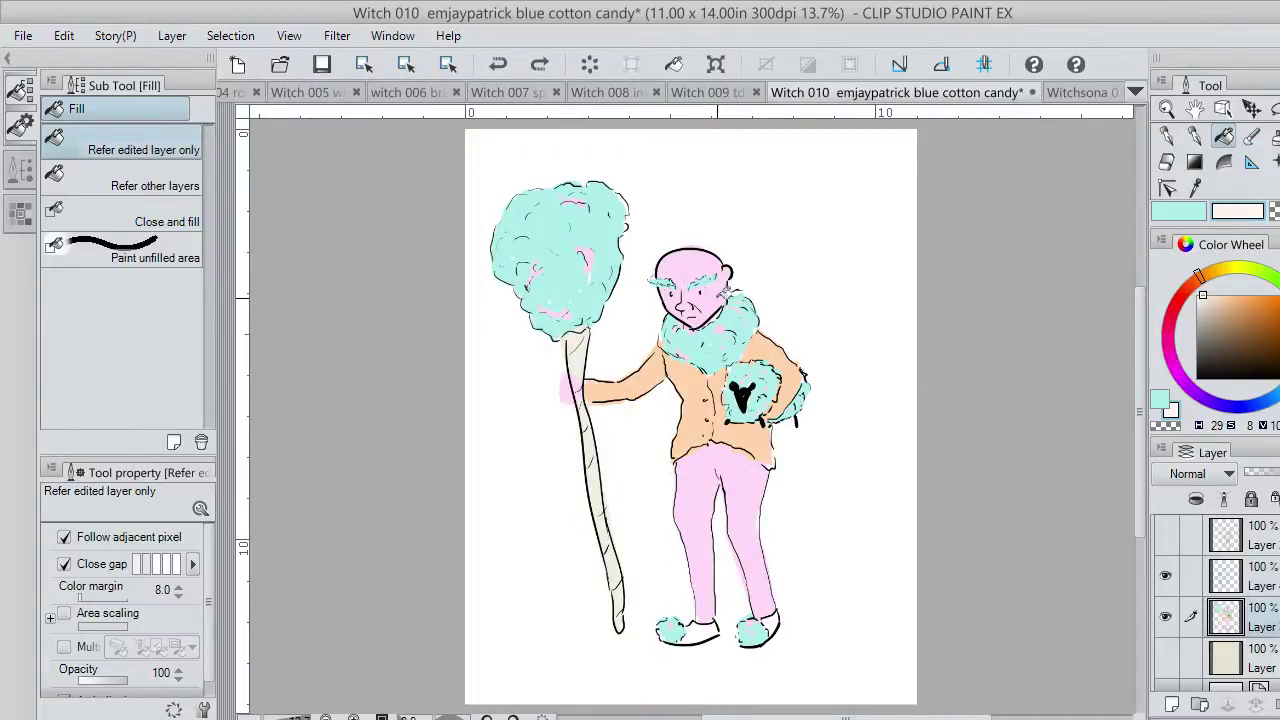
pyautogui.click(718, 288)
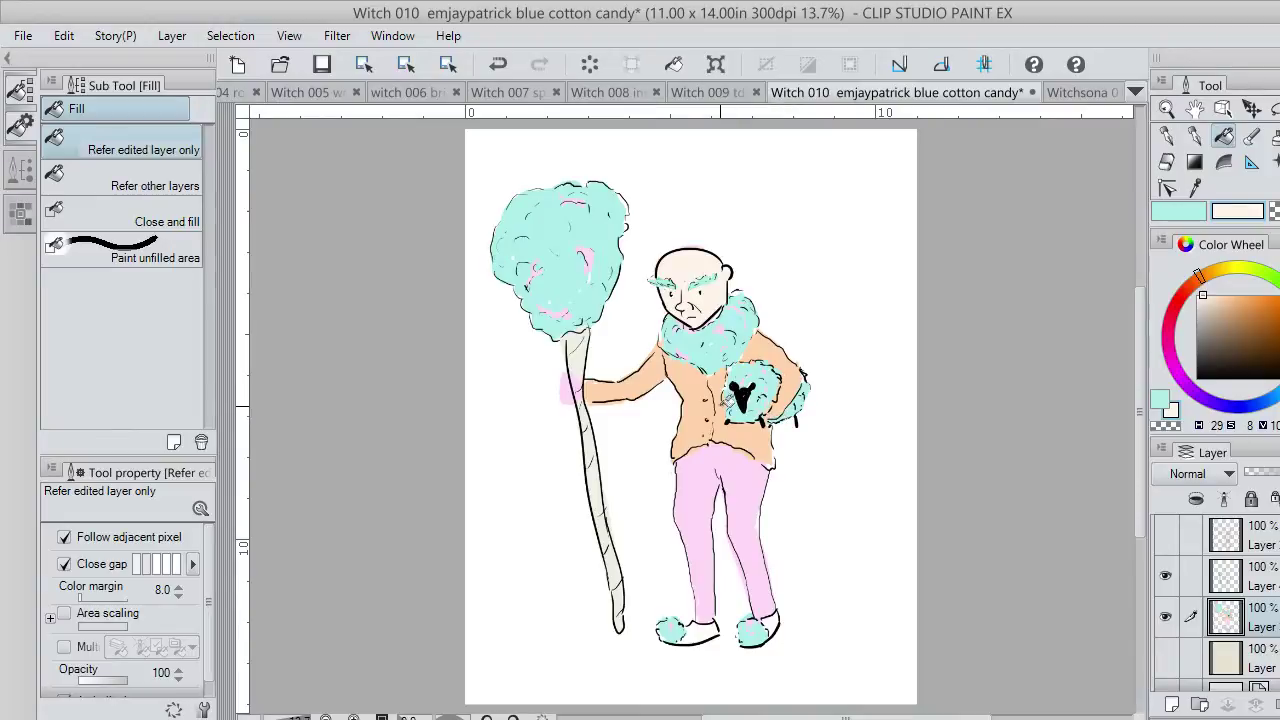
# Try filling the face with a pale green.
pyautogui.scroll(1, 624, 325)
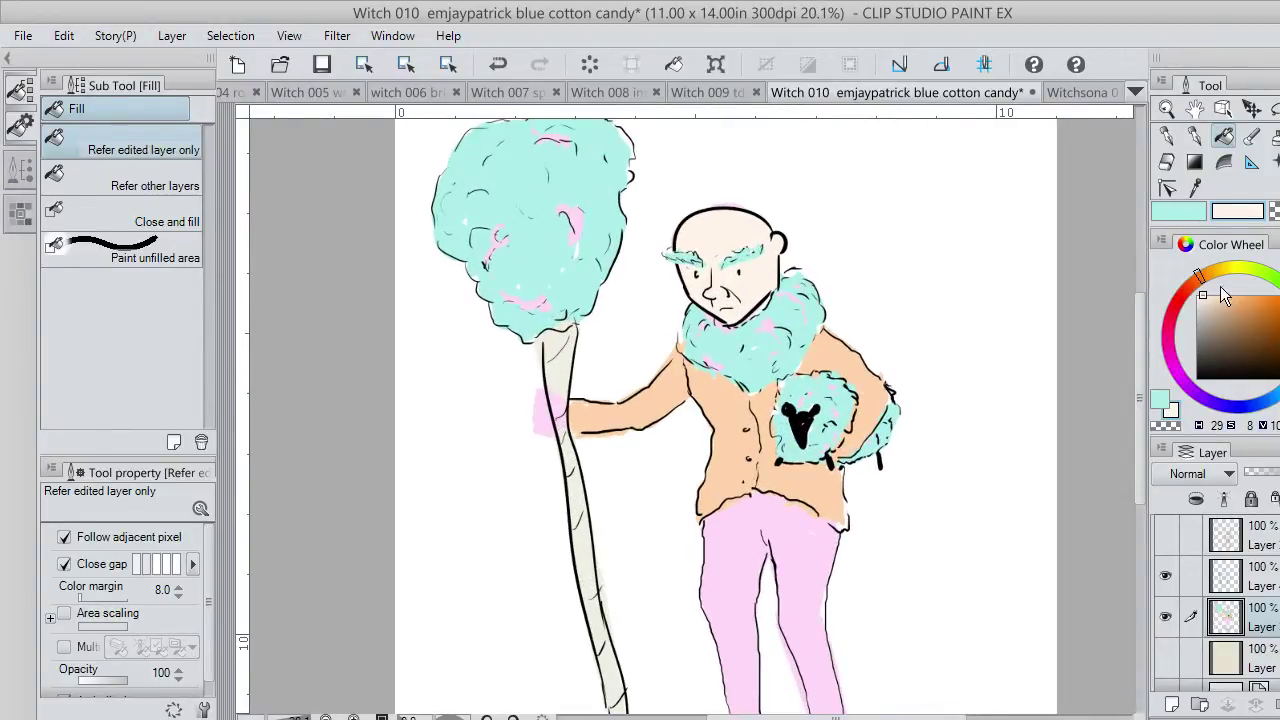
pyautogui.moveTo(1220, 286)
pyautogui.mouseDown()
pyautogui.moveTo(1231, 288)
pyautogui.moveTo(1201, 317)
pyautogui.moveTo(1204, 291)
pyautogui.mouseUp()
pyautogui.click(1279, 299)
pyautogui.click(738, 232)
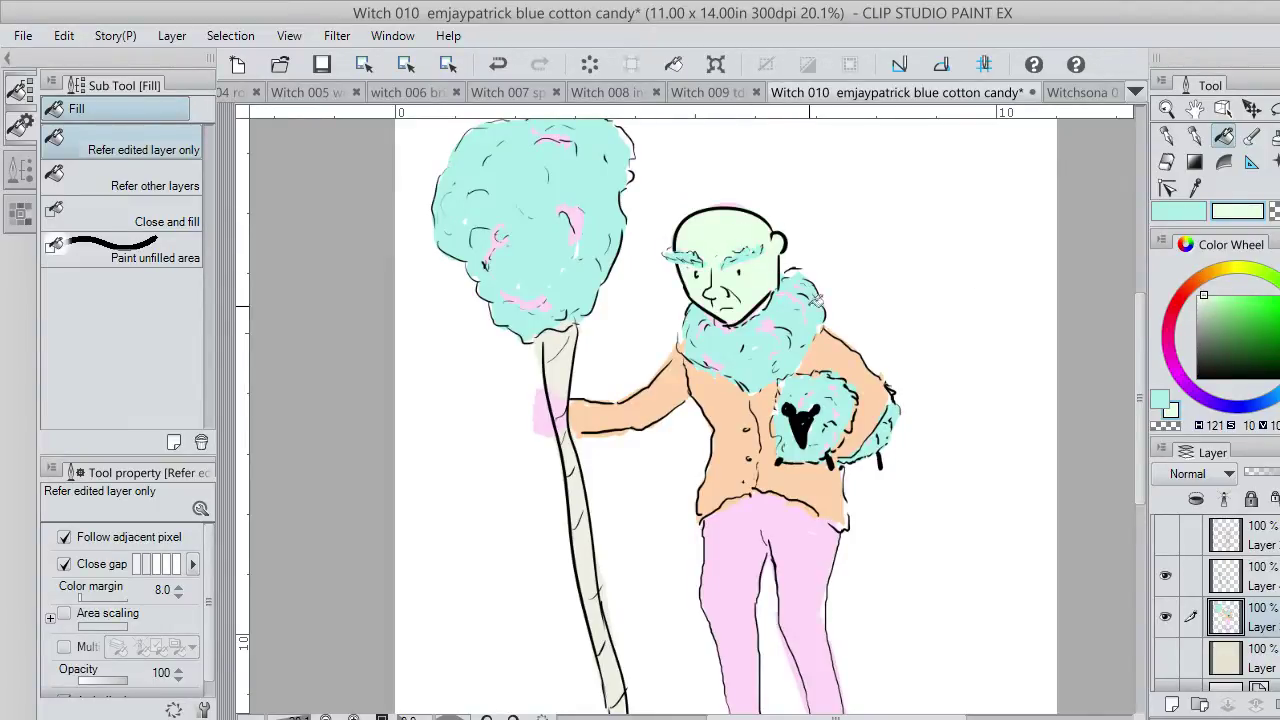
pyautogui.hotkey('ctrl', 'z')
# Try filling the face with a pale yellow and a darker khaki yellow.
pyautogui.click(1247, 279)
pyautogui.click(740, 240)
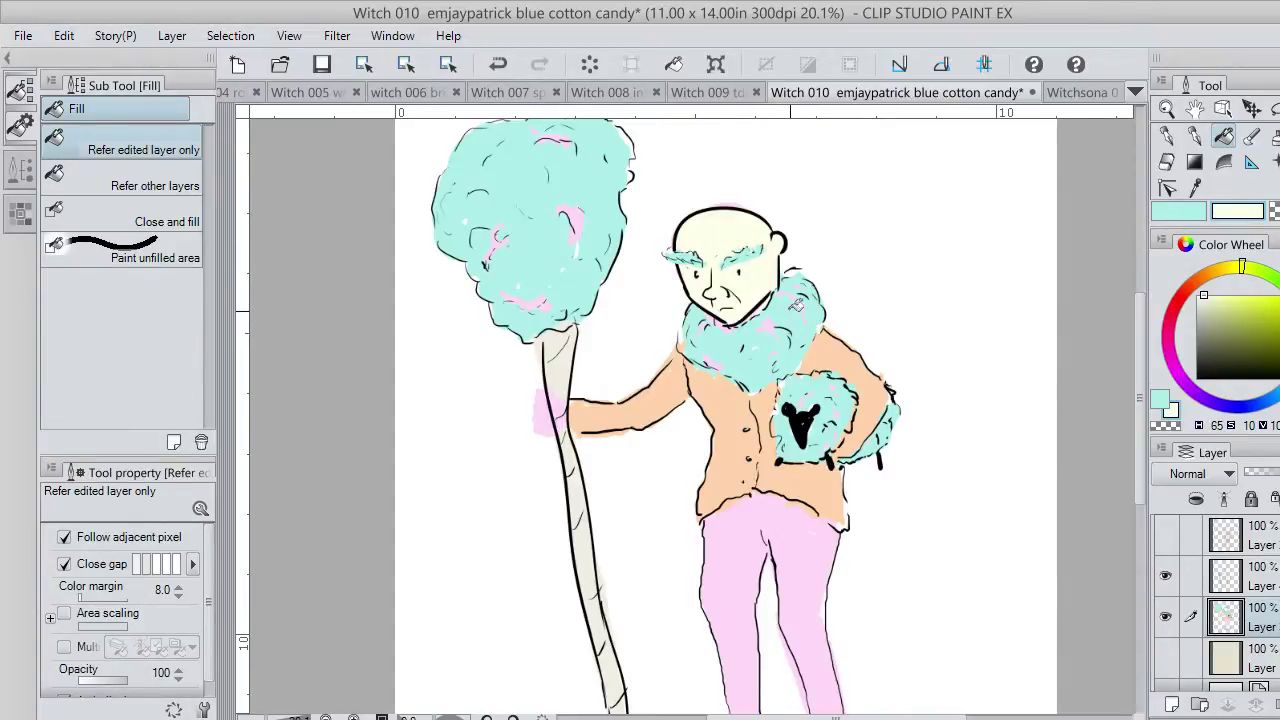
pyautogui.hotkey('ctrl', 'z')
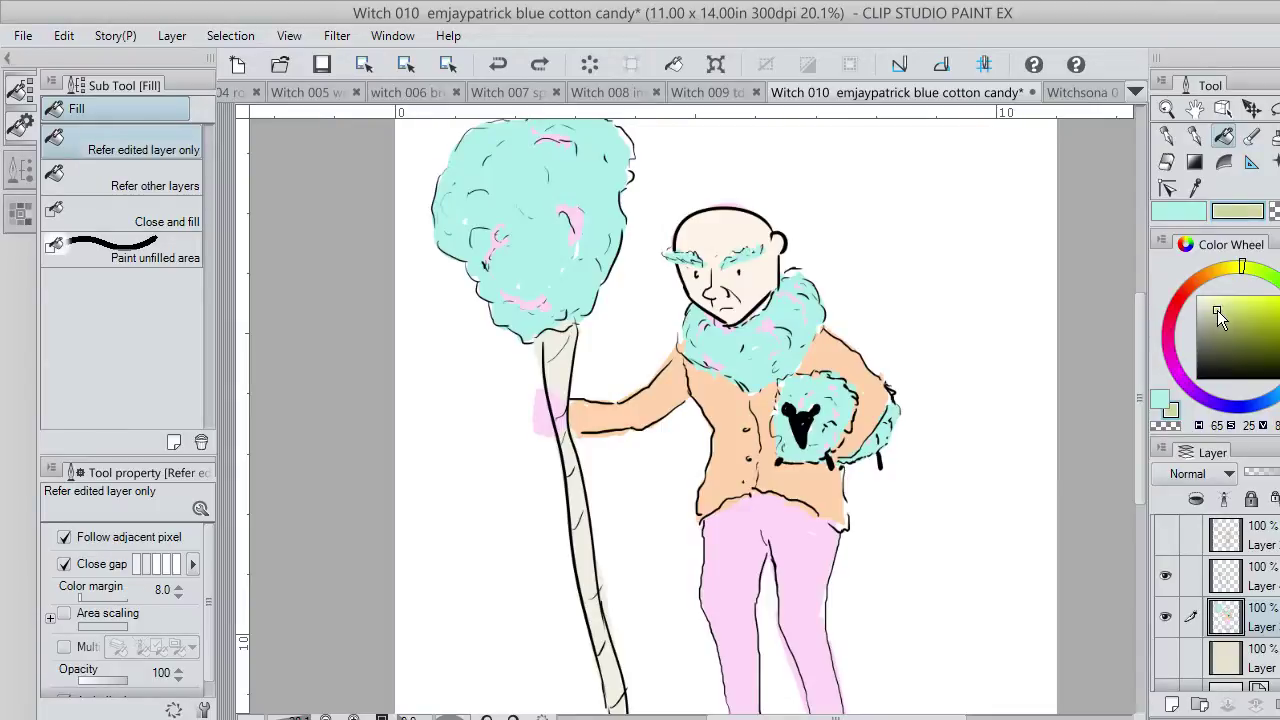
pyautogui.click(1210, 302)
pyautogui.click(720, 215)
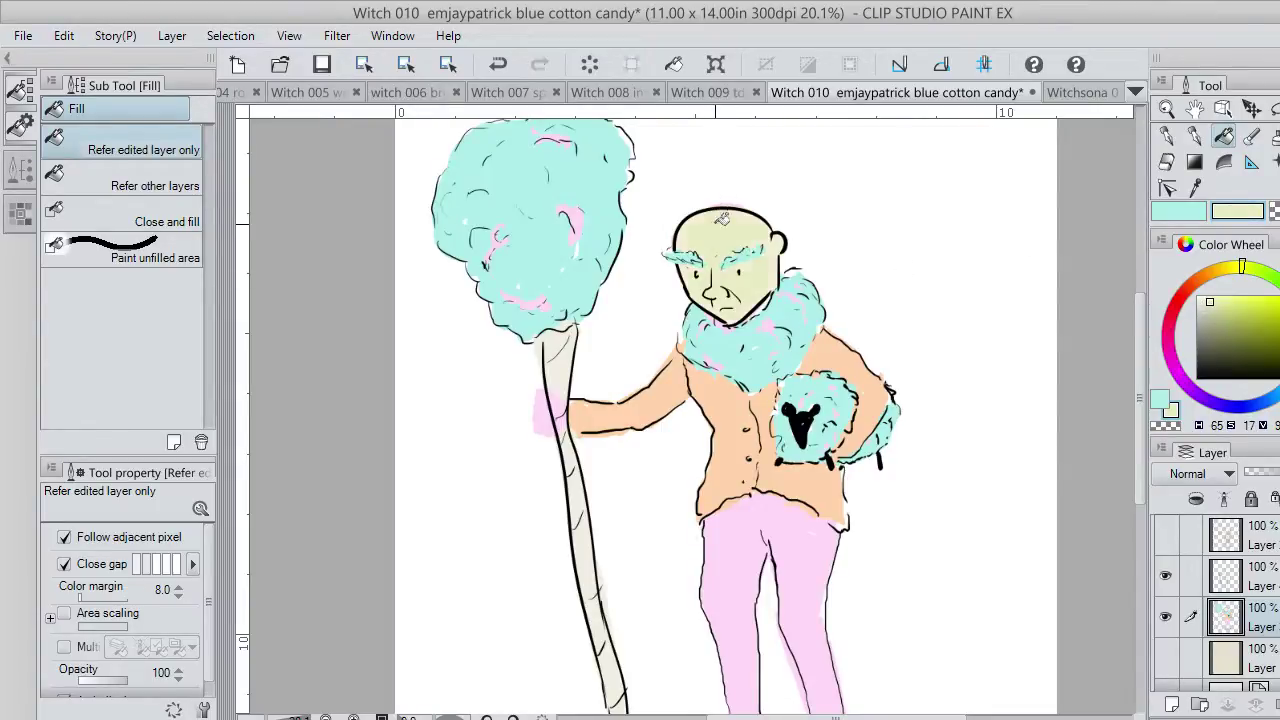
pyautogui.hotkey('ctrl', 'z')
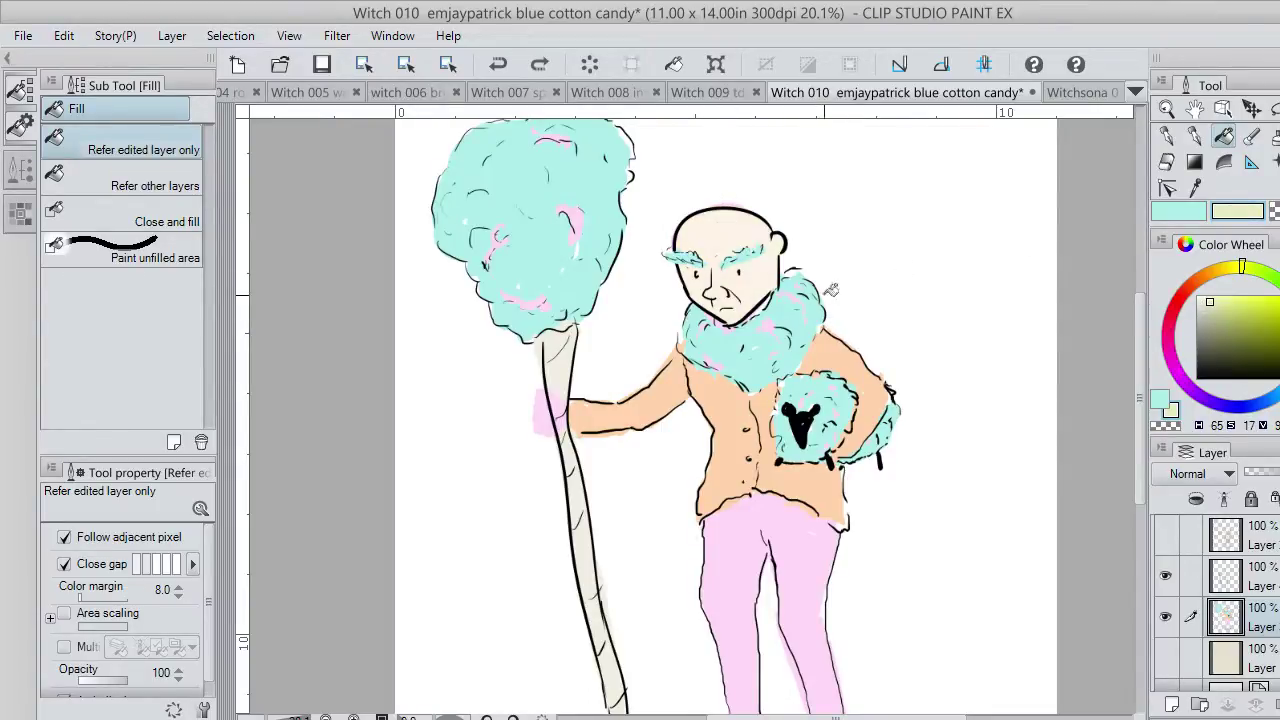
# Fill the face with a pale pinkish peach of hue 23 and saturation 12.
pyautogui.click(1207, 293)
pyautogui.moveTo(1205, 288); pyautogui.dragTo(1207, 288)
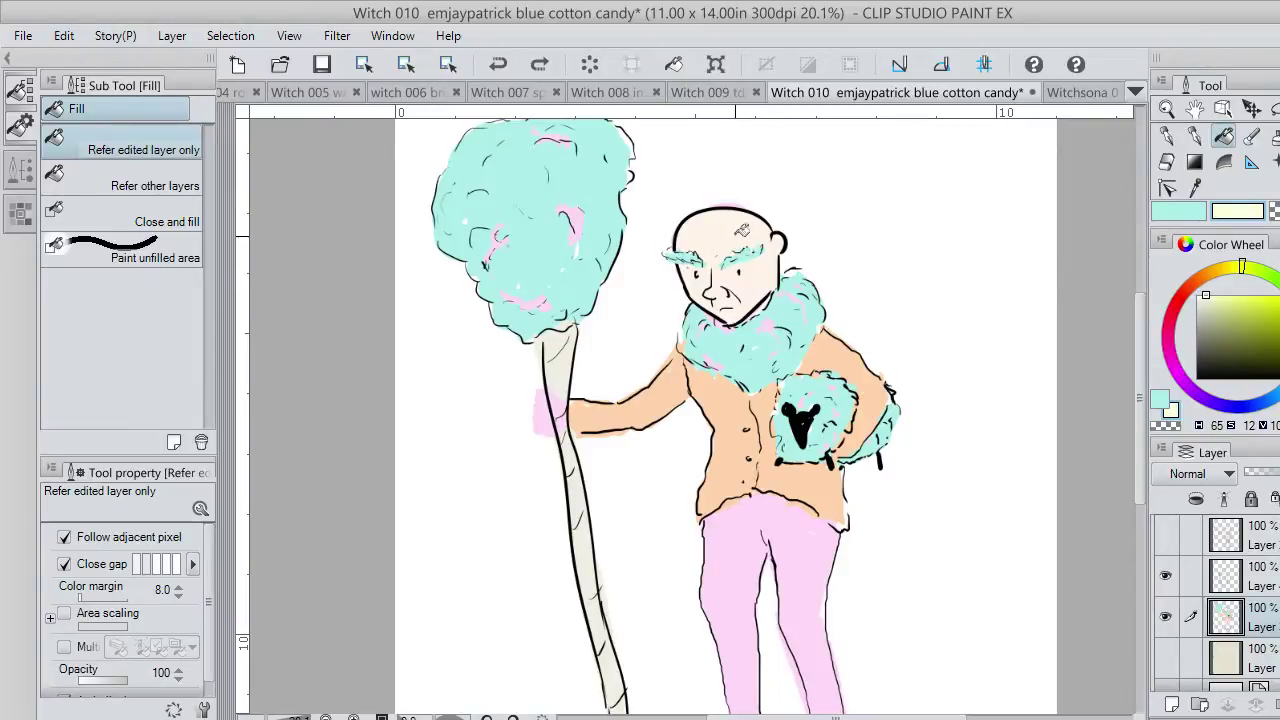
pyautogui.click(738, 236)
pyautogui.hotkey('ctrl', 'z')
pyautogui.click(1190, 273)
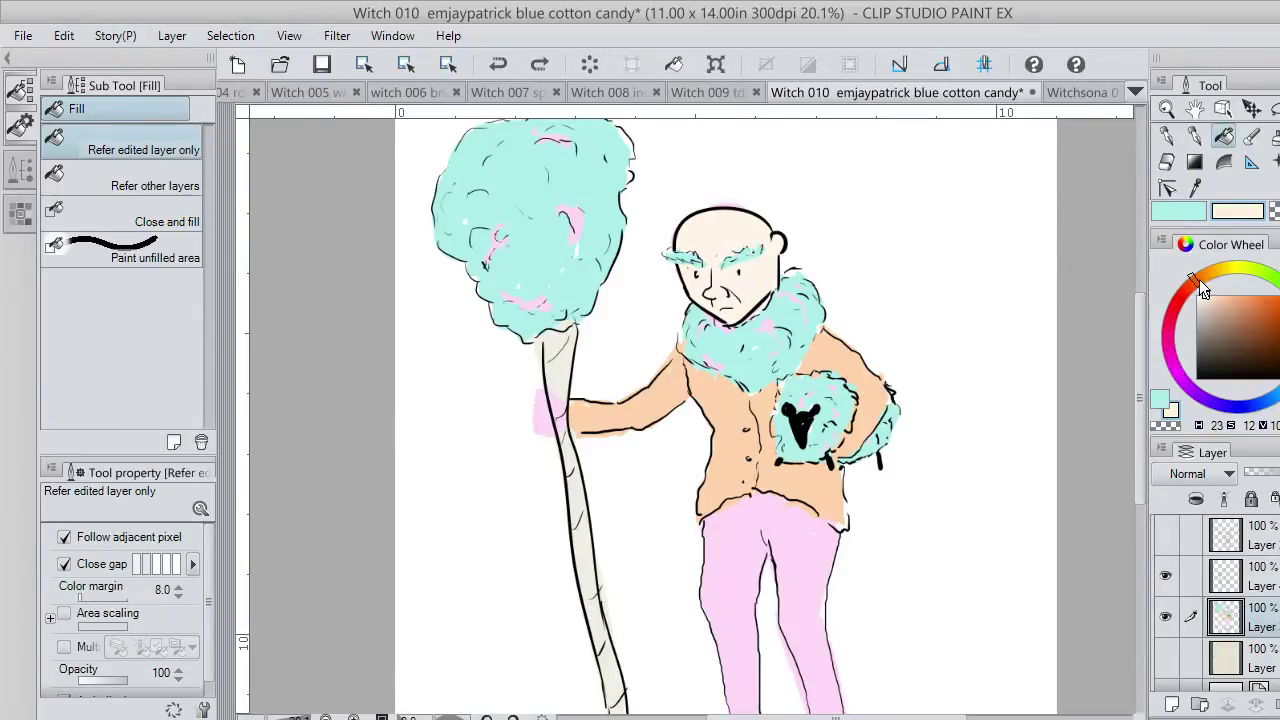
pyautogui.click(724, 242)
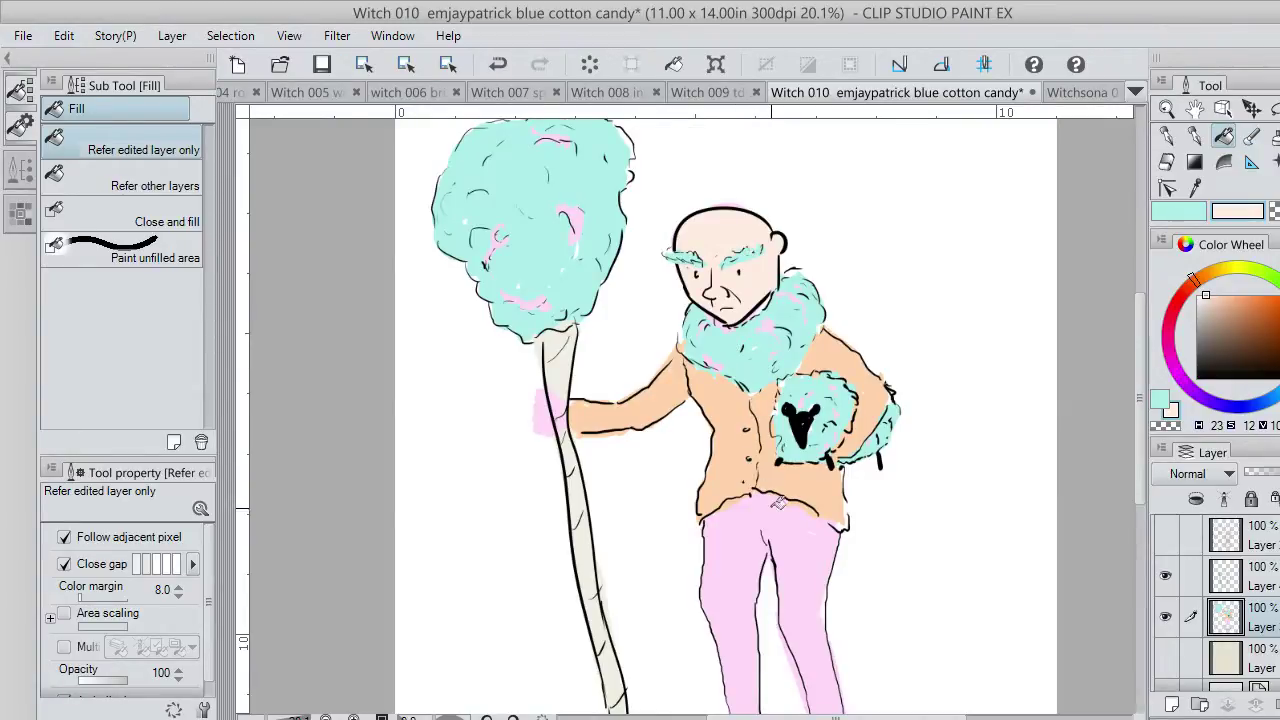
# Add a new layer between the colour layer and the line art.
pyautogui.moveTo(803, 718); pyautogui.dragTo(776, 697)
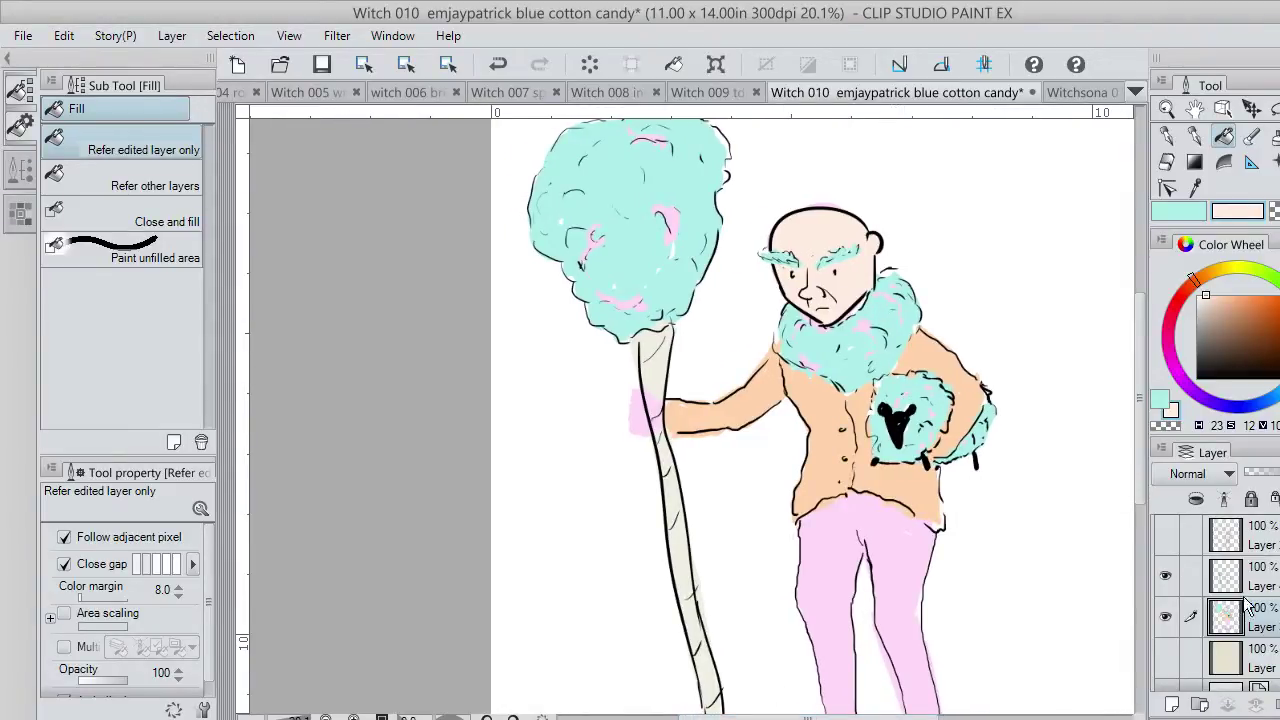
pyautogui.click(1172, 705)
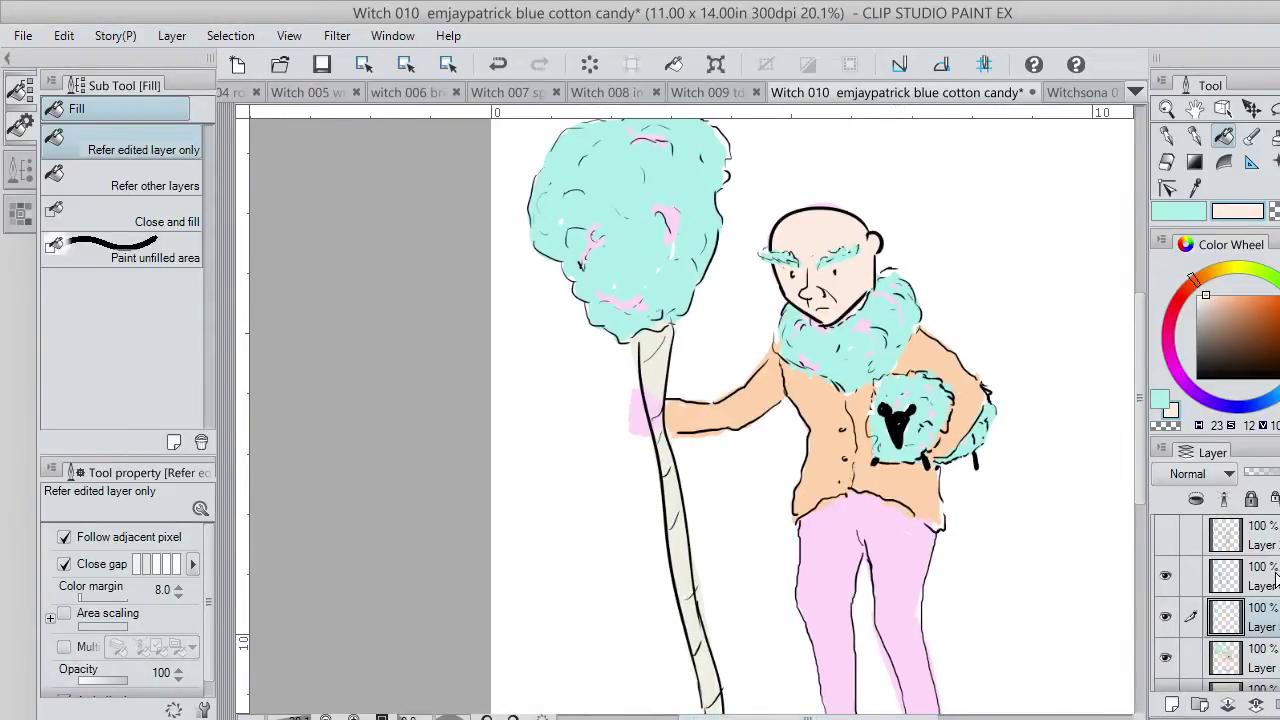
# Ink the hand gripping the stick on the line art layer with the Inker - Brush, using black sampled from the ear outline.
pyautogui.click(1268, 580)
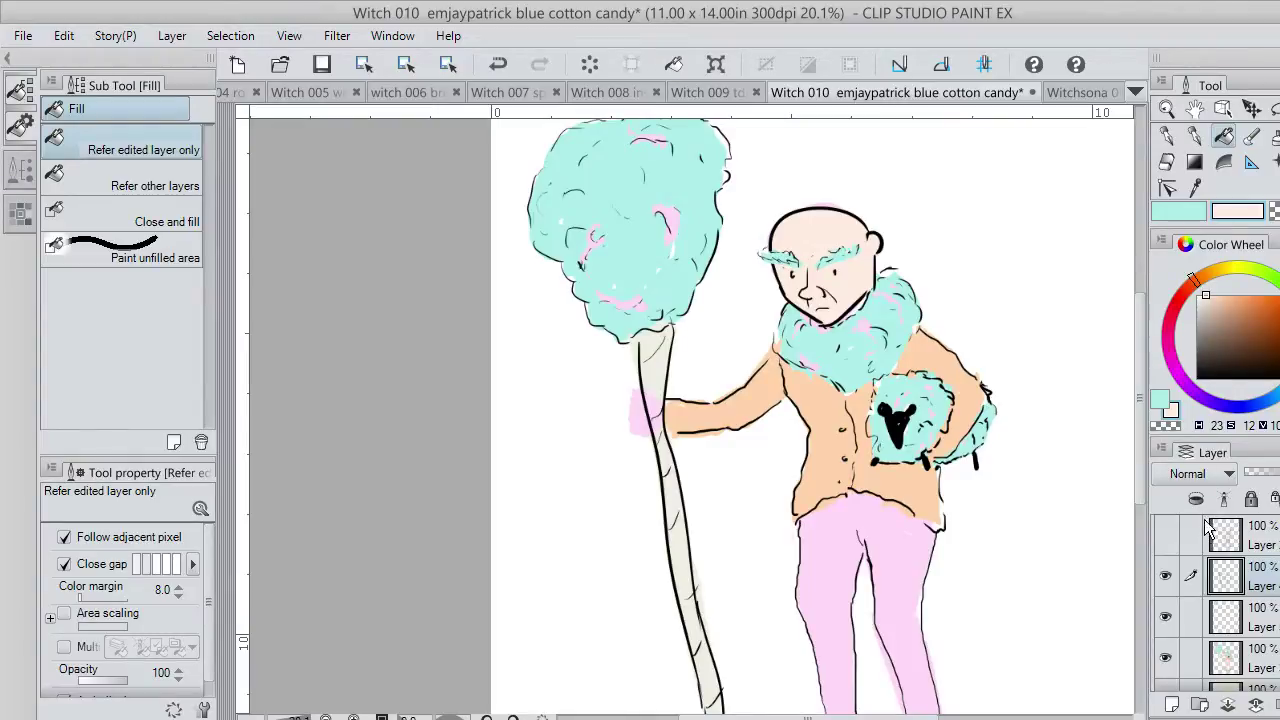
pyautogui.click(1194, 136)
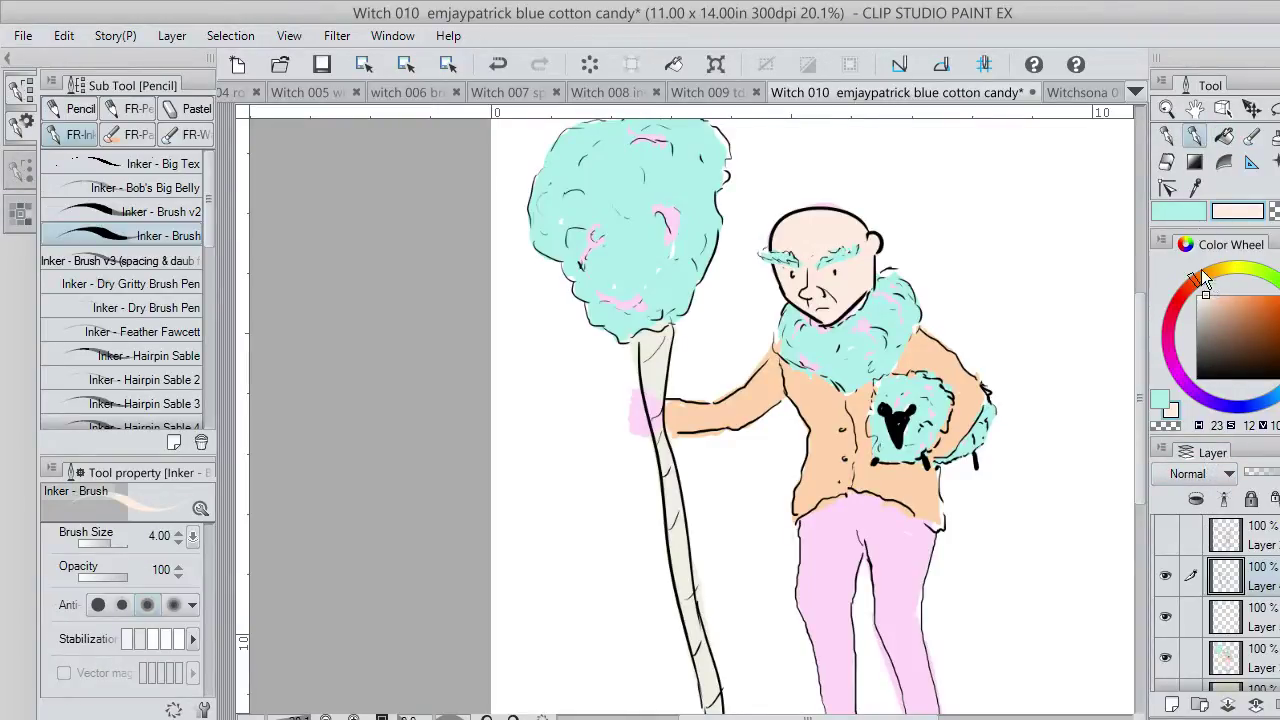
pyautogui.click(1195, 188)
pyautogui.click(884, 240)
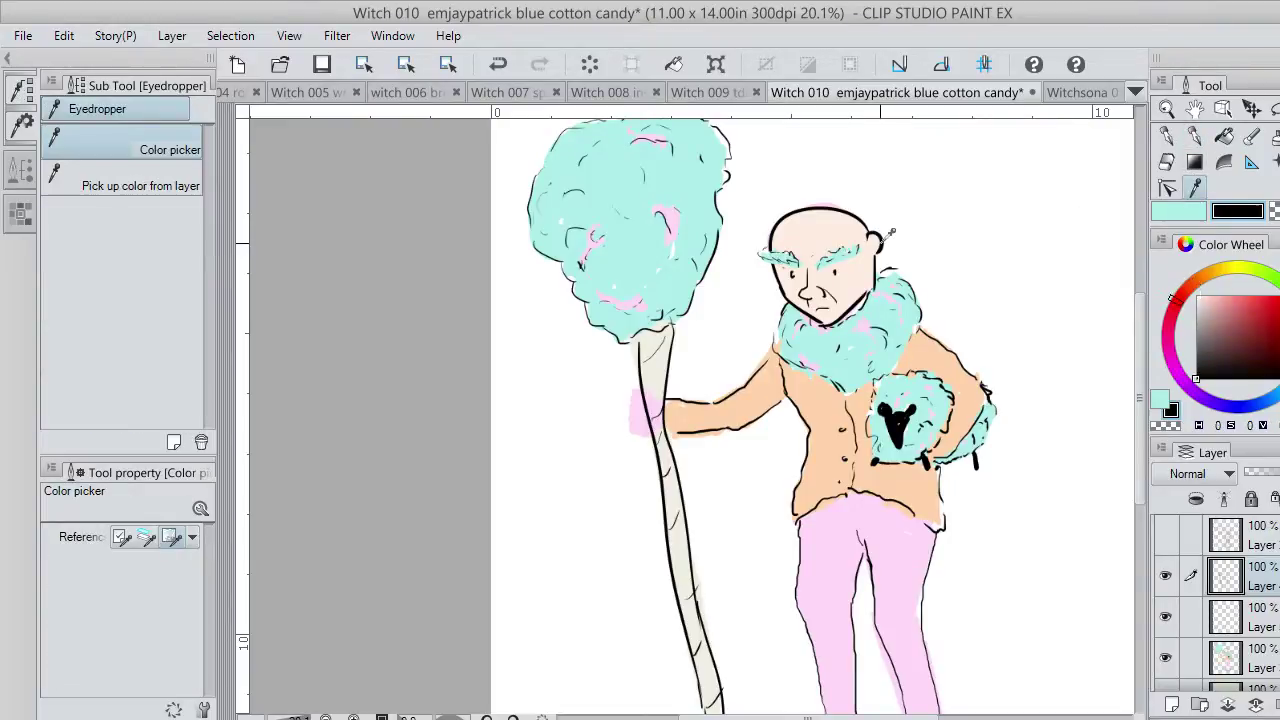
pyautogui.click(1196, 138)
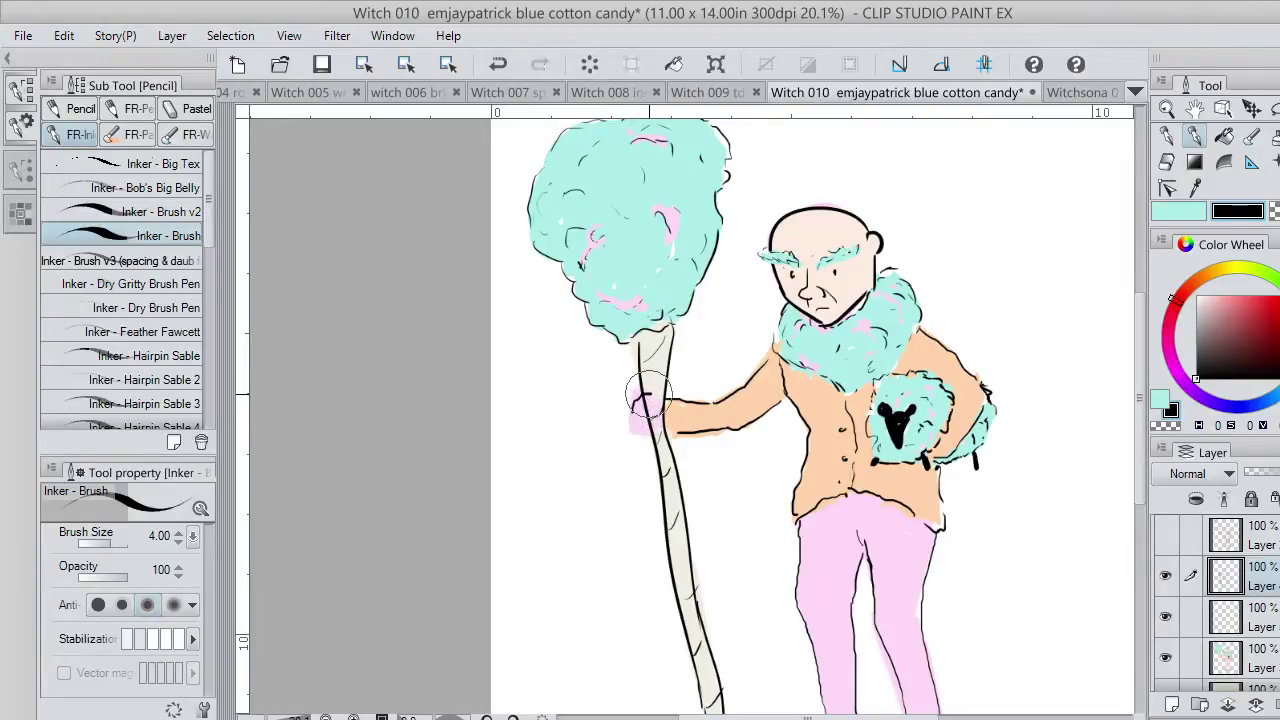
pyautogui.moveTo(648, 403); pyautogui.dragTo(644, 405)
pyautogui.moveTo(649, 443); pyautogui.dragTo(651, 435)
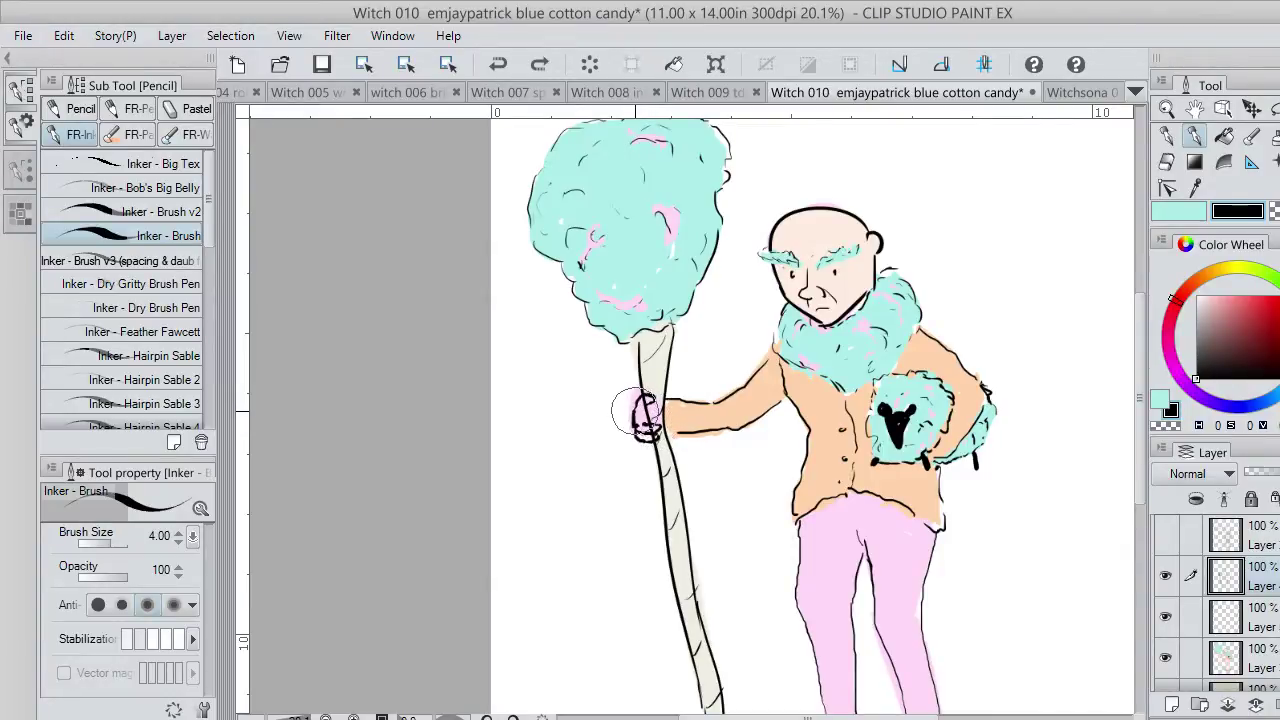
pyautogui.moveTo(647, 416); pyautogui.dragTo(643, 421)
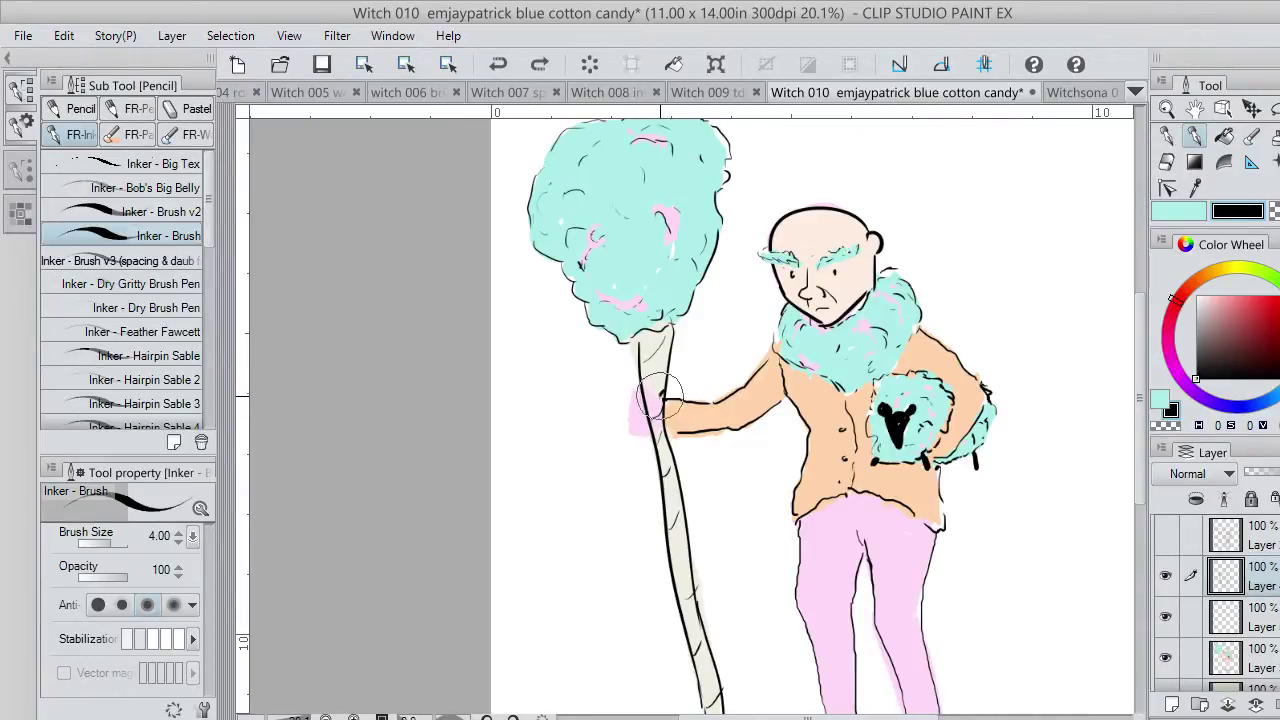
pyautogui.click(663, 396)
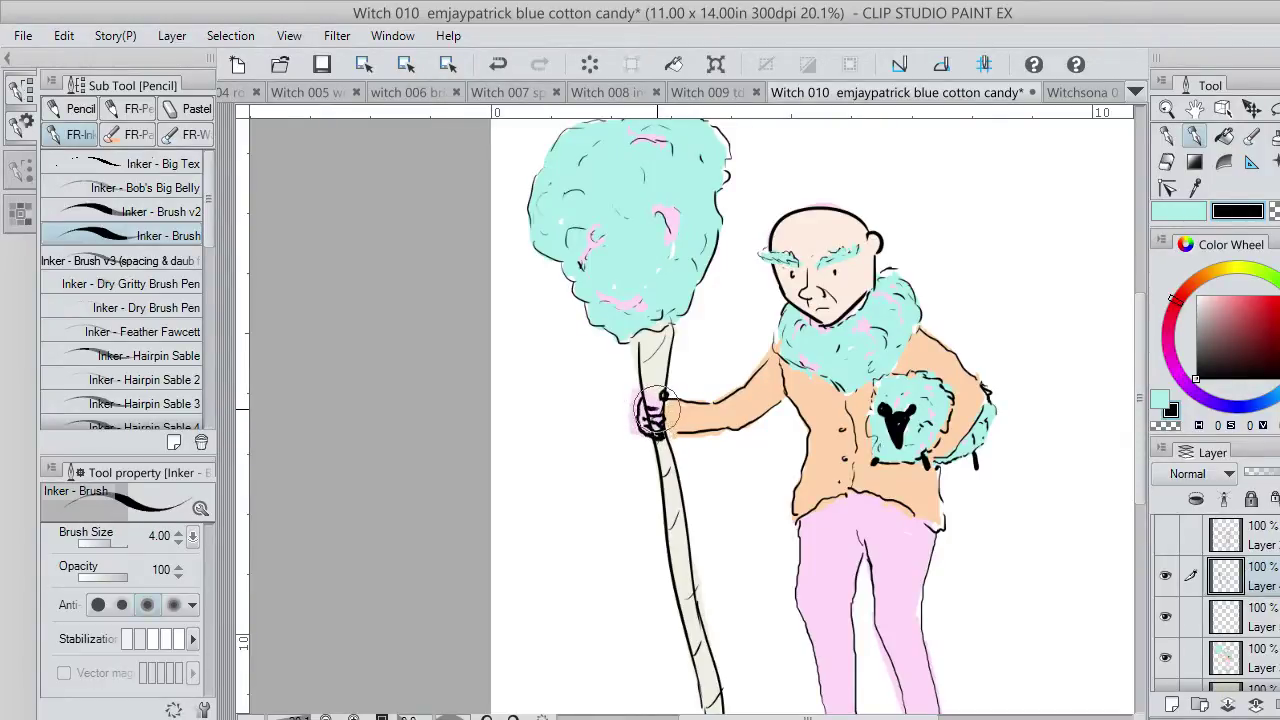
pyautogui.hotkey('ctrl', 'z')
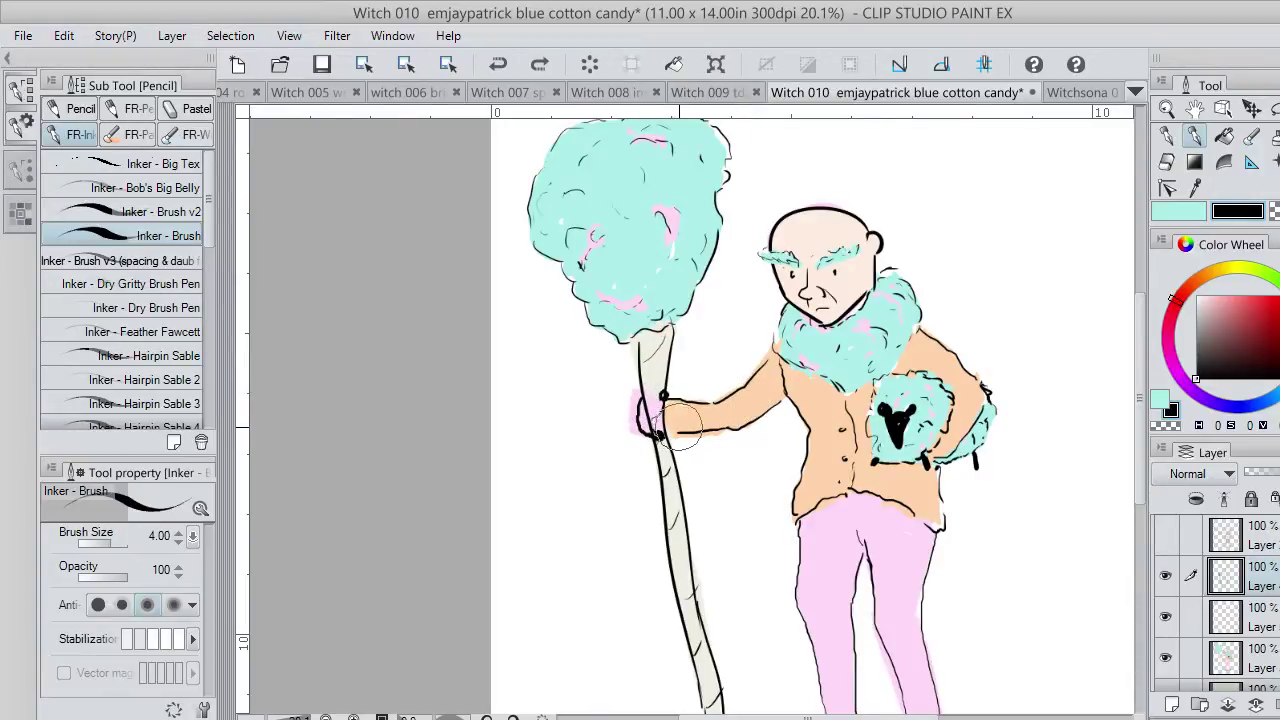
pyautogui.moveTo(662, 434); pyautogui.dragTo(674, 408)
pyautogui.hotkey('ctrl', 'z')
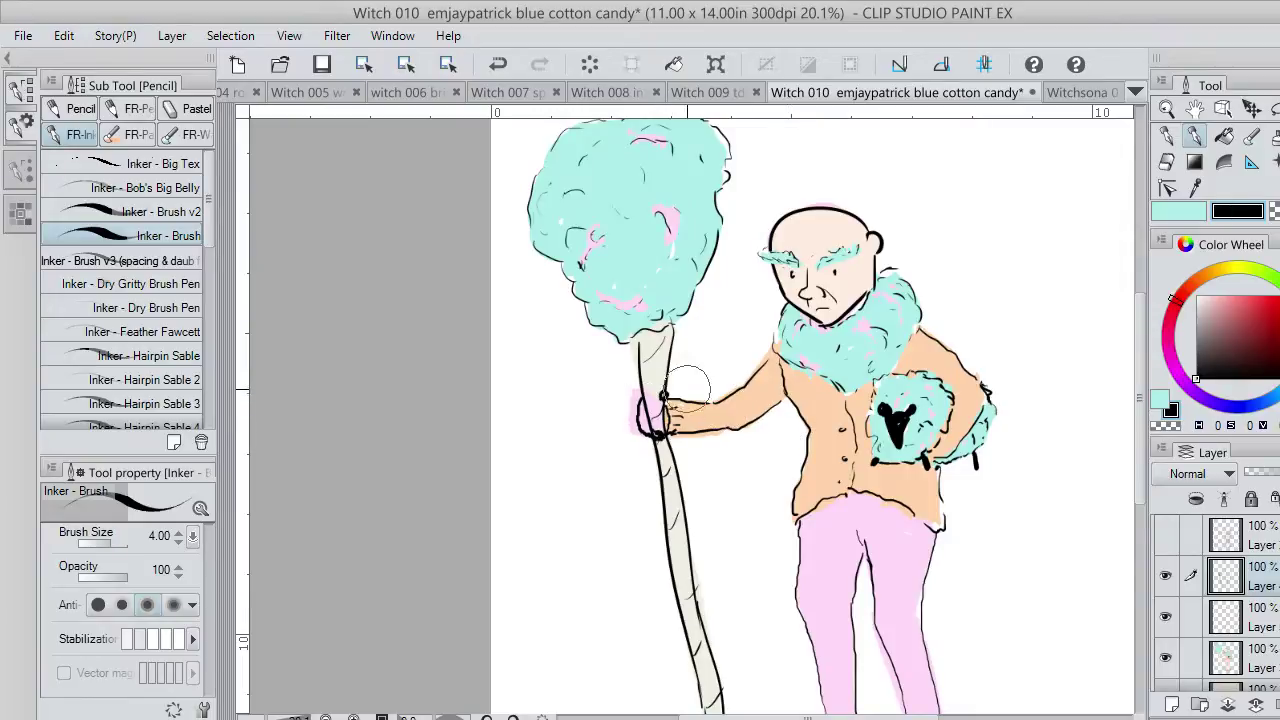
# Ink the jacket's bottom hem with a row of short black ribbing strokes.
pyautogui.moveTo(789, 504)
pyautogui.mouseDown()
pyautogui.moveTo(797, 518)
pyautogui.moveTo(827, 501)
pyautogui.mouseUp()
pyautogui.hotkey('ctrl', 'z')
pyautogui.hotkey('ctrl', 'z')
pyautogui.hotkey('ctrl', 'z')
pyautogui.moveTo(830, 487); pyautogui.dragTo(938, 524)
pyautogui.hotkey('ctrl', 'z')
pyautogui.hotkey('ctrl', 'z')
pyautogui.hotkey('ctrl', 'z')
pyautogui.moveTo(797, 520); pyautogui.dragTo(800, 531)
pyautogui.hotkey('ctrl', 'z')
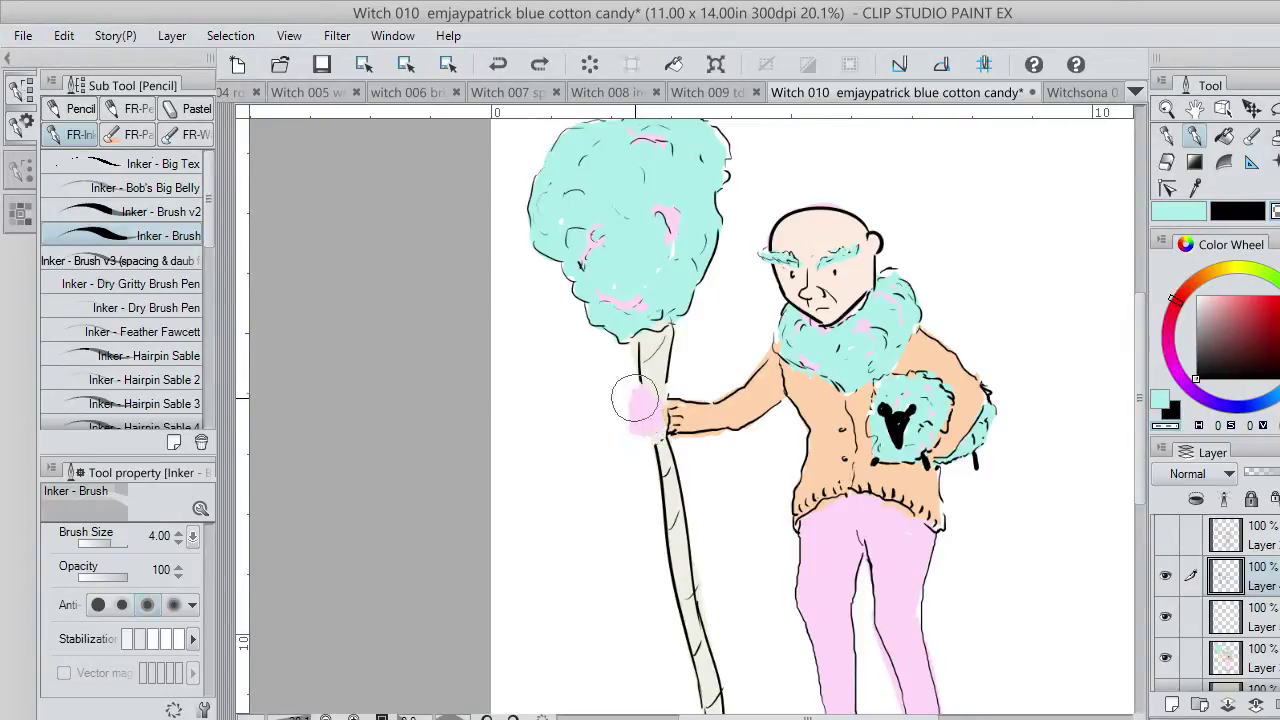
# Erase the first hand outline and redraw the fist and fingers around the stick in black.
pyautogui.moveTo(624, 400); pyautogui.dragTo(638, 405)
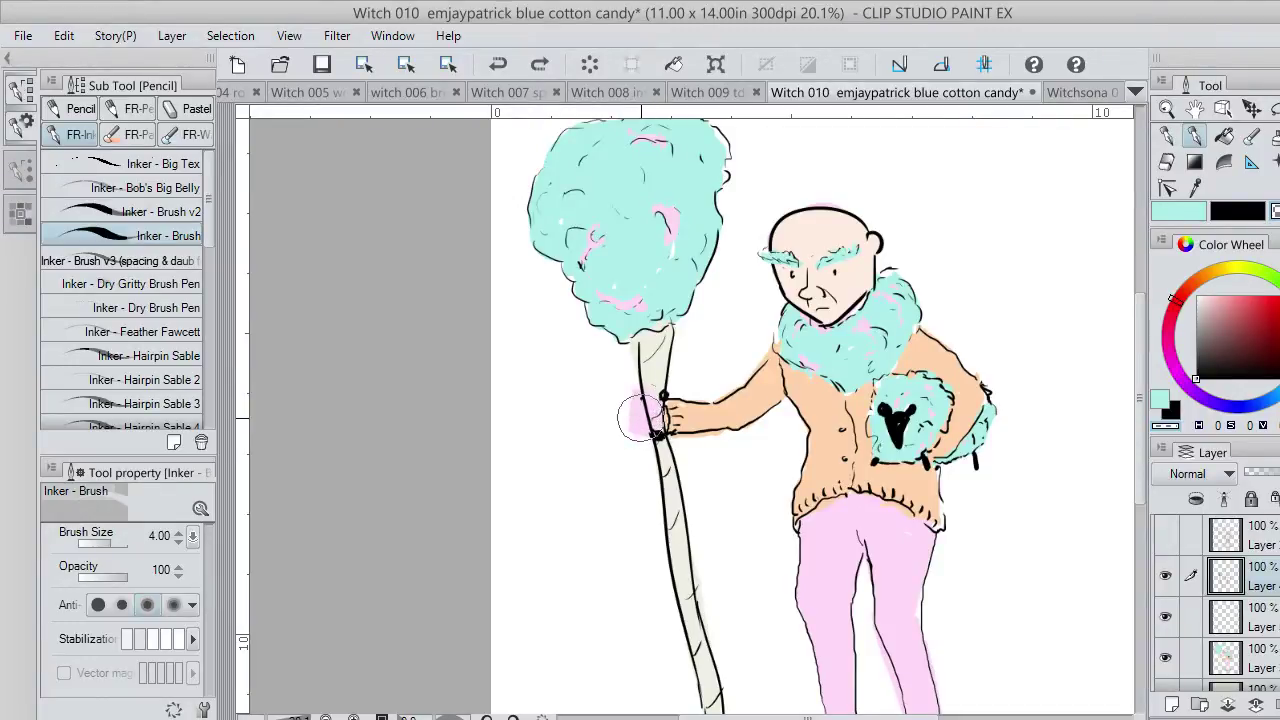
pyautogui.moveTo(654, 437); pyautogui.dragTo(662, 434)
pyautogui.click(1238, 212)
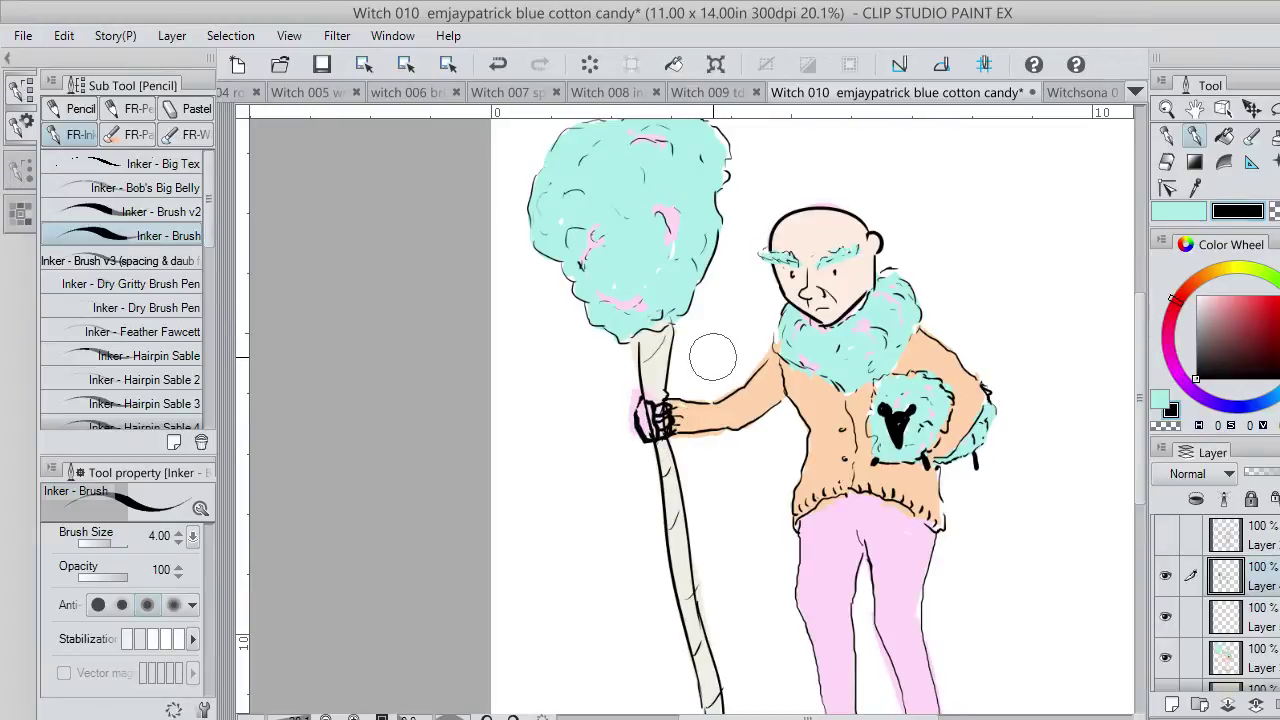
# Erase the stick lines crossing the hand and thin the finger lines with the transparent brush.
pyautogui.press('x')
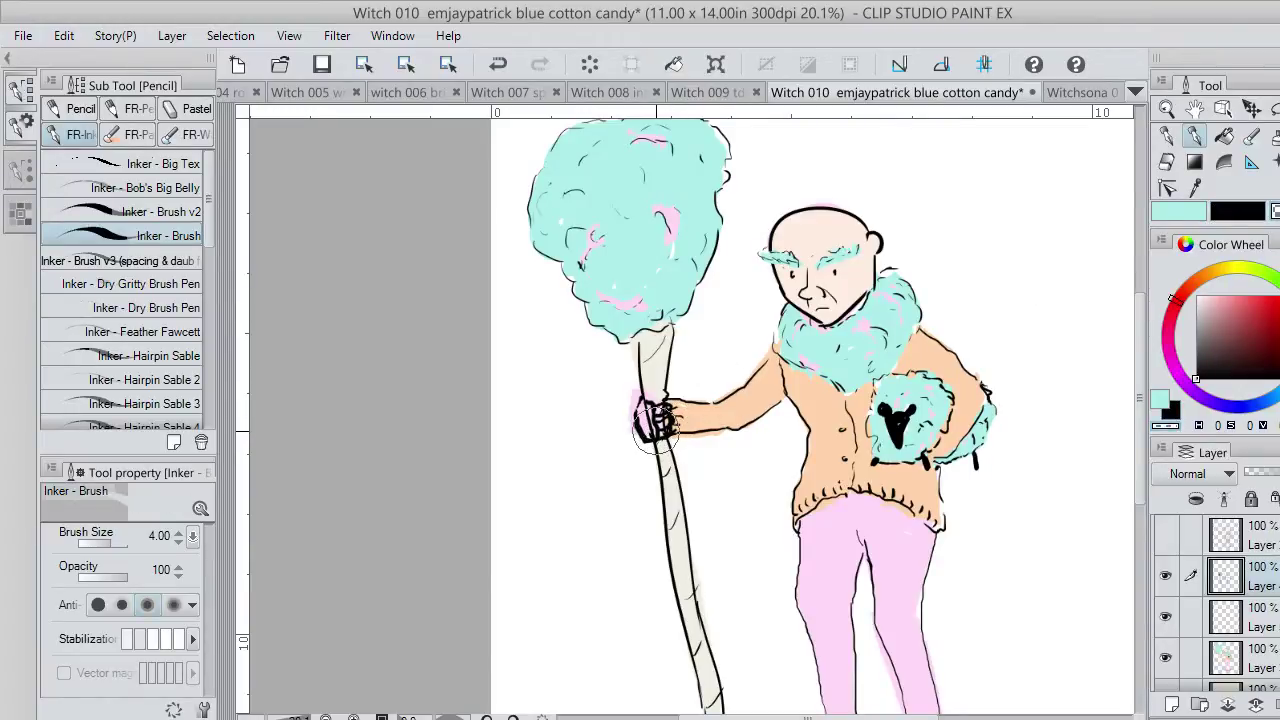
pyautogui.scroll(1, 657, 424)
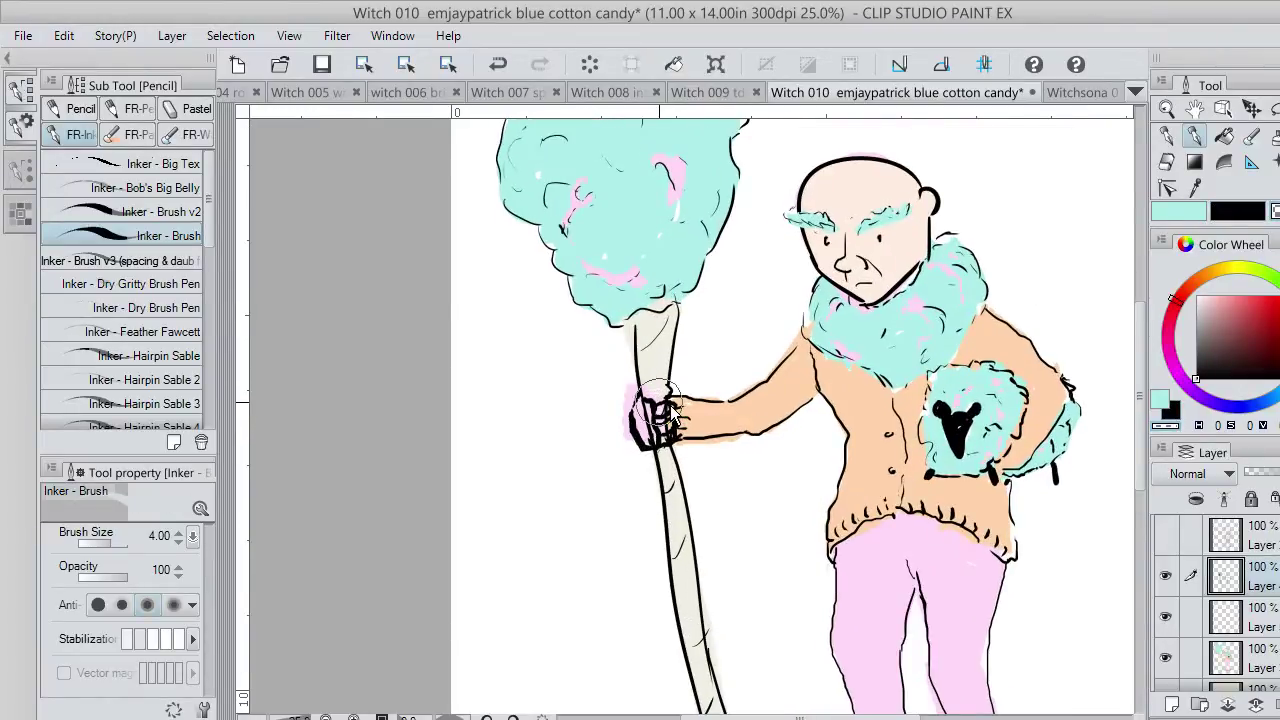
pyautogui.scroll(2, 656, 402)
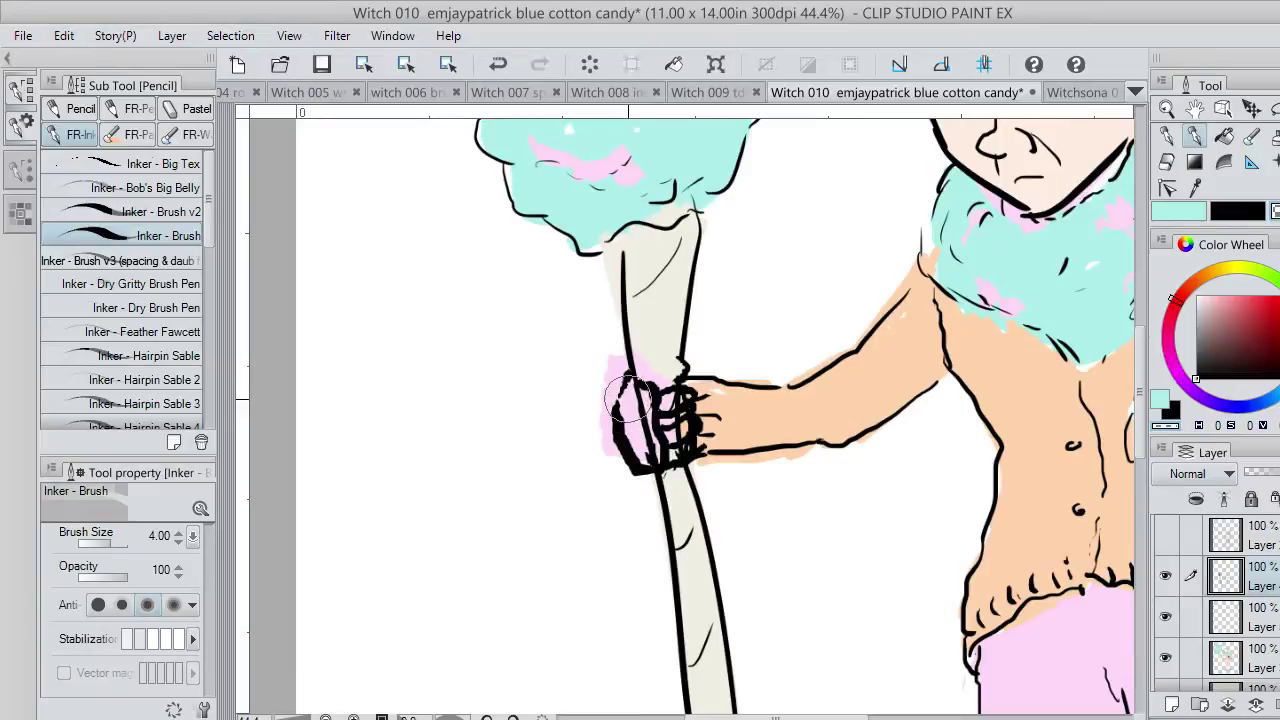
pyautogui.moveTo(628, 400)
pyautogui.mouseDown()
pyautogui.moveTo(615, 415)
pyautogui.moveTo(645, 462)
pyautogui.moveTo(630, 470)
pyautogui.moveTo(663, 456)
pyautogui.moveTo(632, 396)
pyautogui.moveTo(674, 404)
pyautogui.moveTo(686, 391)
pyautogui.moveTo(678, 399)
pyautogui.mouseUp()
pyautogui.hotkey('ctrl', 'z')
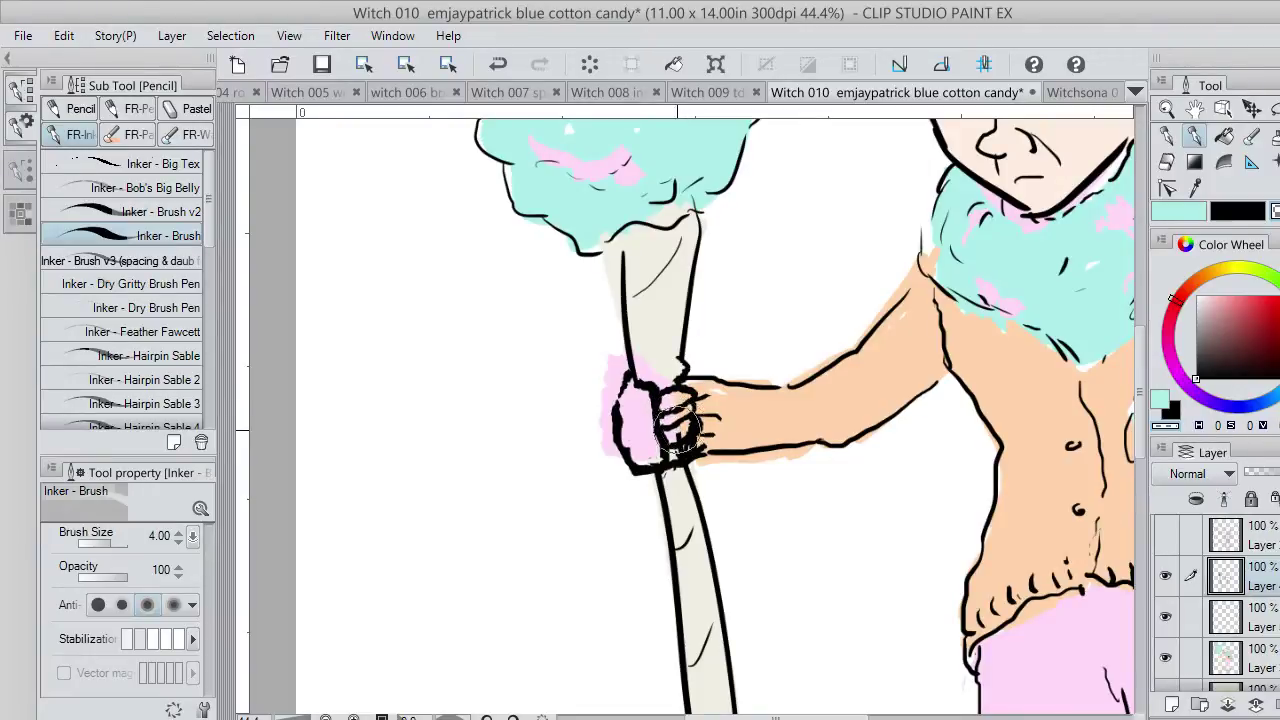
pyautogui.moveTo(678, 447)
pyautogui.mouseDown()
pyautogui.moveTo(665, 454)
pyautogui.moveTo(660, 380)
pyautogui.moveTo(650, 385)
pyautogui.moveTo(653, 402)
pyautogui.moveTo(704, 372)
pyautogui.moveTo(680, 360)
pyautogui.moveTo(682, 378)
pyautogui.moveTo(674, 357)
pyautogui.moveTo(678, 371)
pyautogui.mouseUp()
pyautogui.hotkey('ctrl', 'z')
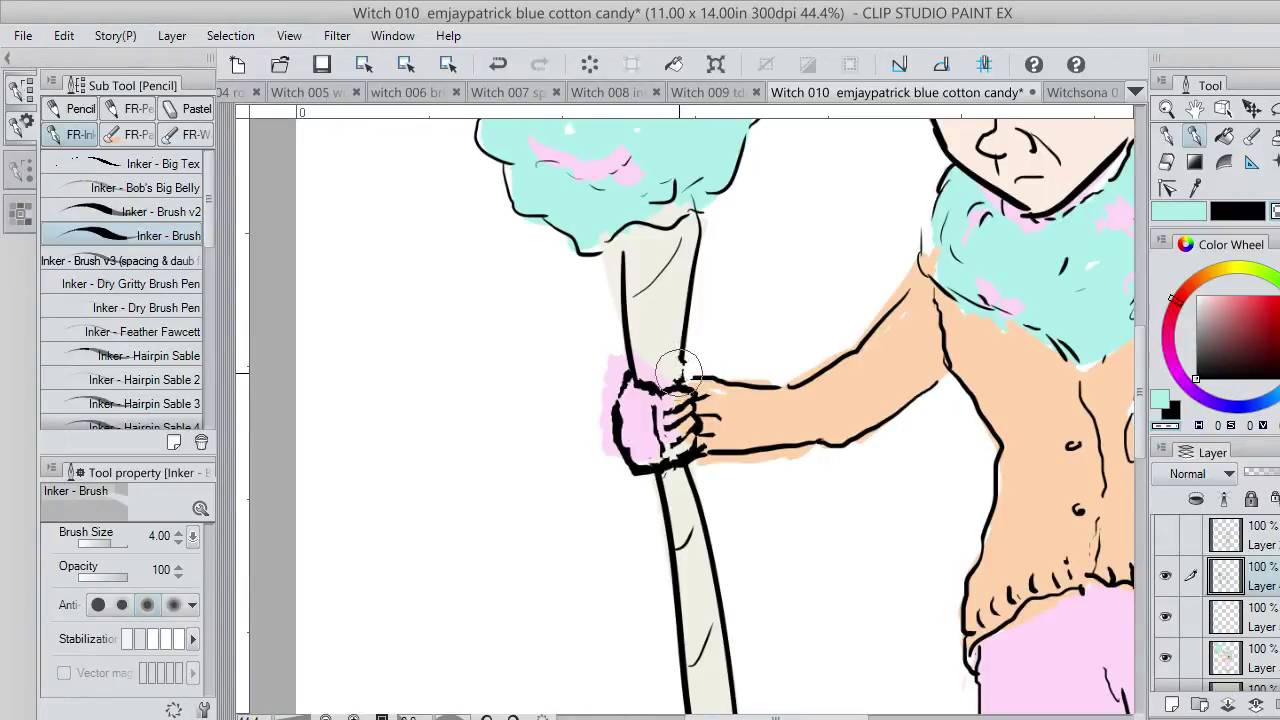
# Thin the outer outline of the fist with the transparent brush.
pyautogui.moveTo(610, 420)
pyautogui.mouseDown()
pyautogui.moveTo(614, 430)
pyautogui.moveTo(626, 378)
pyautogui.moveTo(612, 397)
pyautogui.moveTo(623, 434)
pyautogui.moveTo(610, 430)
pyautogui.moveTo(634, 473)
pyautogui.moveTo(662, 474)
pyautogui.mouseUp()
pyautogui.hotkey('ctrl', 'z')
pyautogui.hotkey('ctrl', 'z')
pyautogui.hotkey('ctrl', 'z')
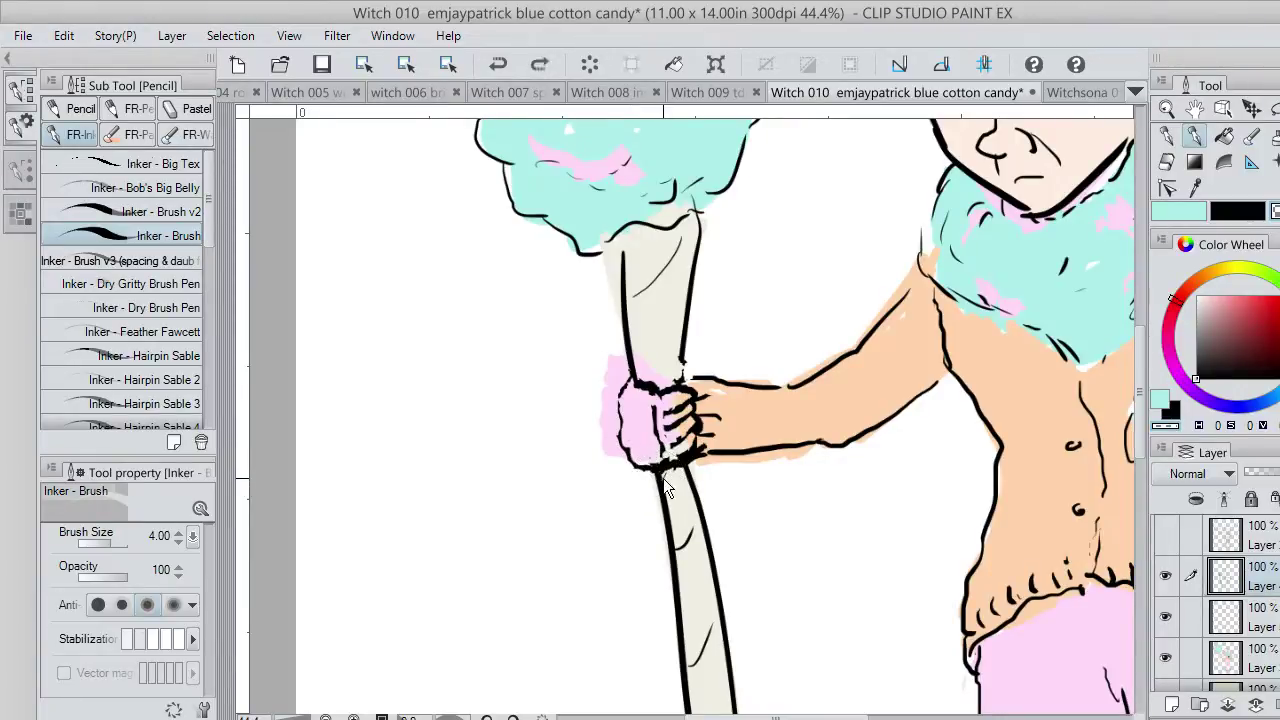
pyautogui.hotkey('ctrl', 'z')
pyautogui.hotkey('ctrl', 'z')
pyautogui.hotkey('ctrl', 'z')
pyautogui.hotkey('ctrl', 'z')
pyautogui.hotkey('ctrl', 'z')
pyautogui.hotkey('ctrl', 'z')
# Tidy the line art along the fist's upper and lower edges where it meets the stick.
pyautogui.moveTo(662, 475); pyautogui.dragTo(703, 448)
pyautogui.moveTo(642, 398)
pyautogui.mouseDown()
pyautogui.moveTo(640, 382)
pyautogui.moveTo(648, 390)
pyautogui.moveTo(641, 382)
pyautogui.moveTo(689, 354)
pyautogui.moveTo(689, 372)
pyautogui.moveTo(687, 348)
pyautogui.moveTo(698, 379)
pyautogui.mouseUp()
pyautogui.hotkey('ctrl', 'z')
pyautogui.click(1257, 210)
pyautogui.hotkey('ctrl', 'z')
pyautogui.hotkey('ctrl', 'z')
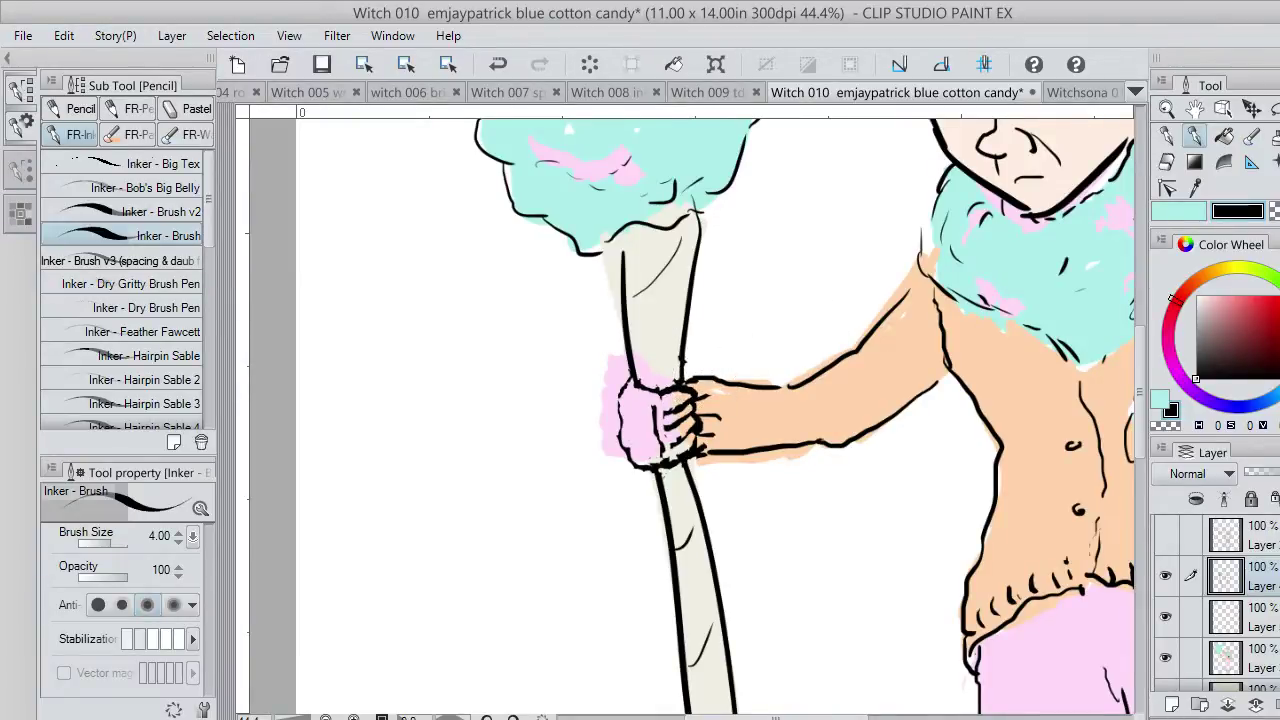
# Erase the pink spill around the hand on the colour layer and fill the hand with the face's pale peach.
pyautogui.click(1240, 658)
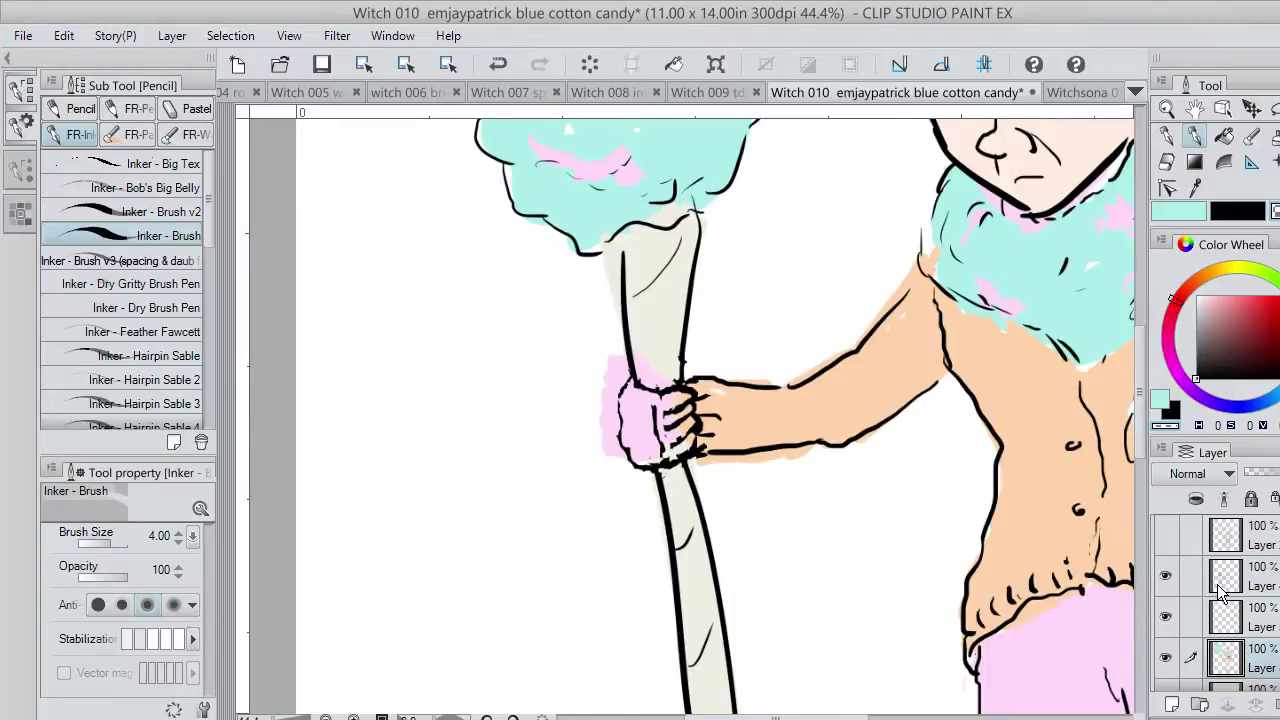
pyautogui.moveTo(601, 414)
pyautogui.mouseDown()
pyautogui.moveTo(608, 451)
pyautogui.moveTo(615, 383)
pyautogui.moveTo(604, 372)
pyautogui.mouseUp()
pyautogui.click(1195, 187)
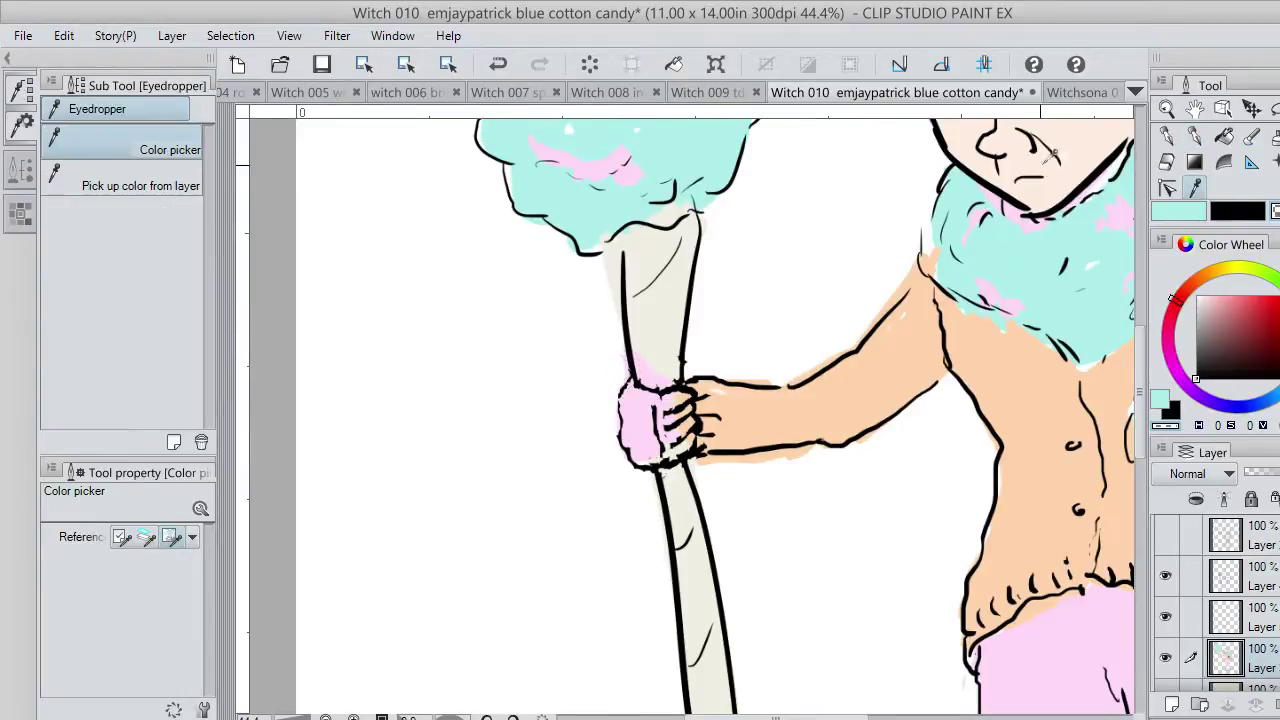
pyautogui.click(1080, 174)
pyautogui.click(1224, 138)
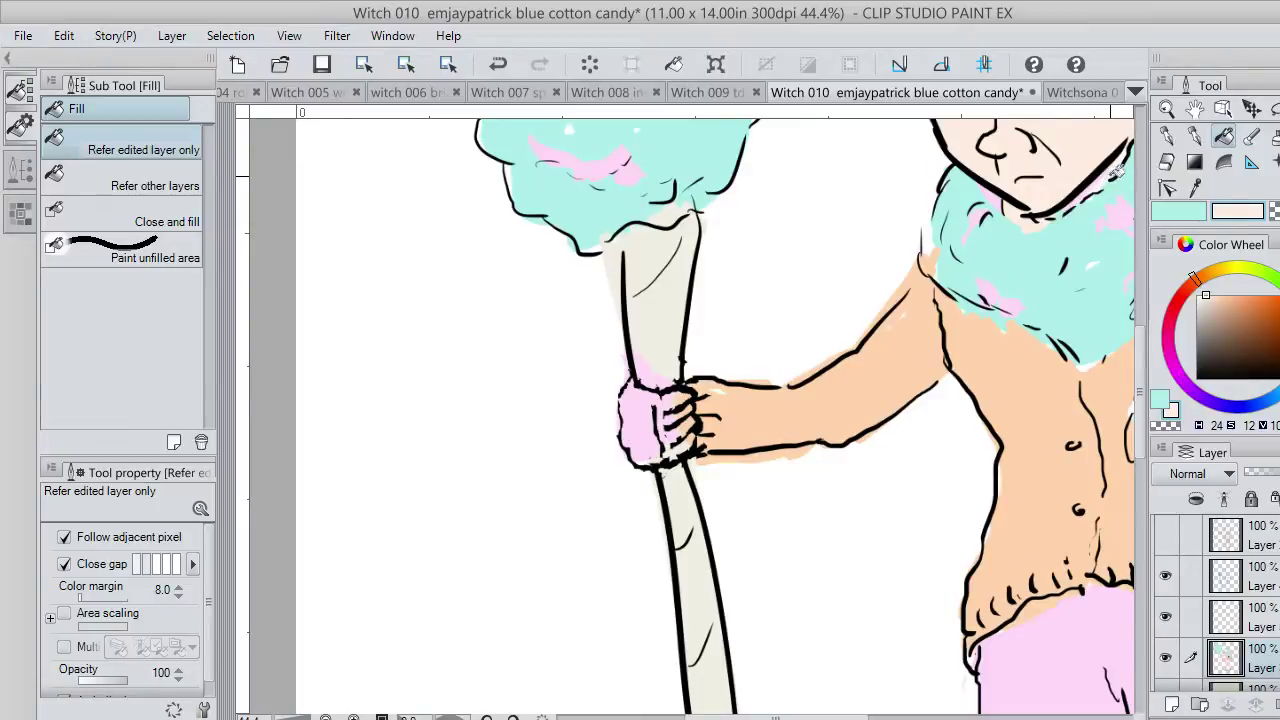
pyautogui.click(657, 411)
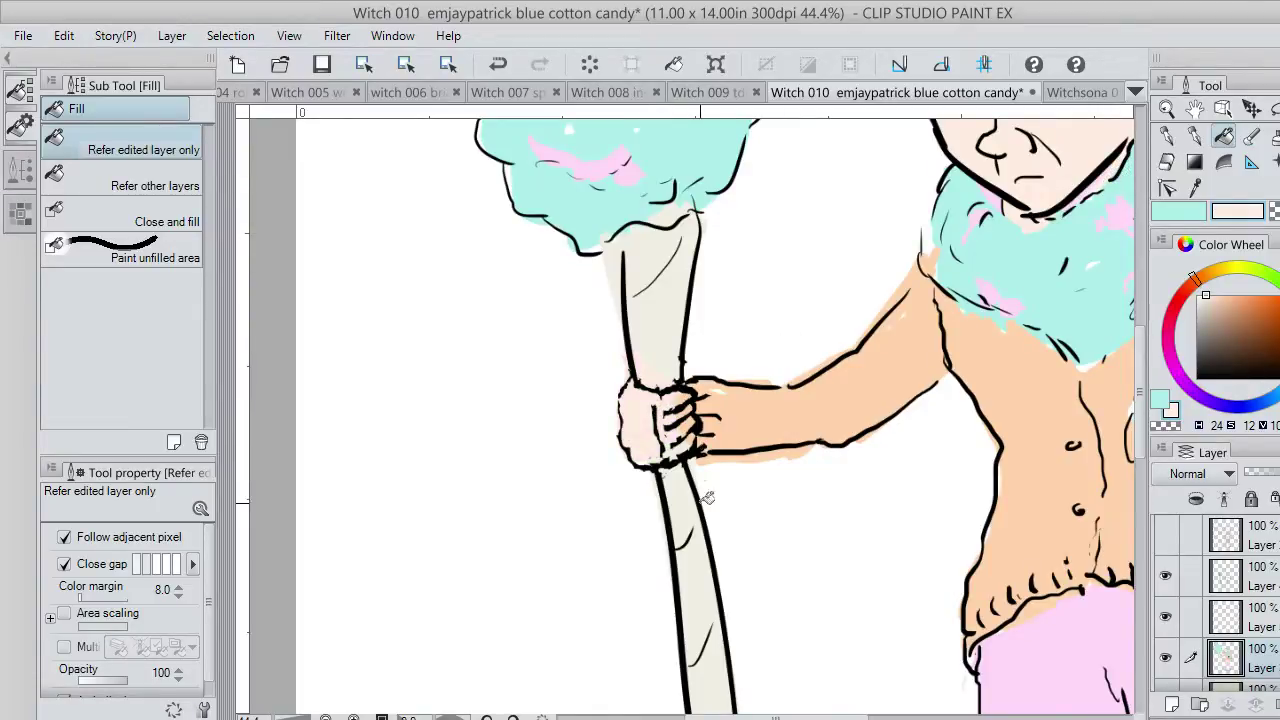
pyautogui.click(699, 412)
pyautogui.hotkey('ctrl', 'z')
# Erase the orange sleeve colour bleeding over the fingers with the transparent brush.
pyautogui.click(1272, 212)
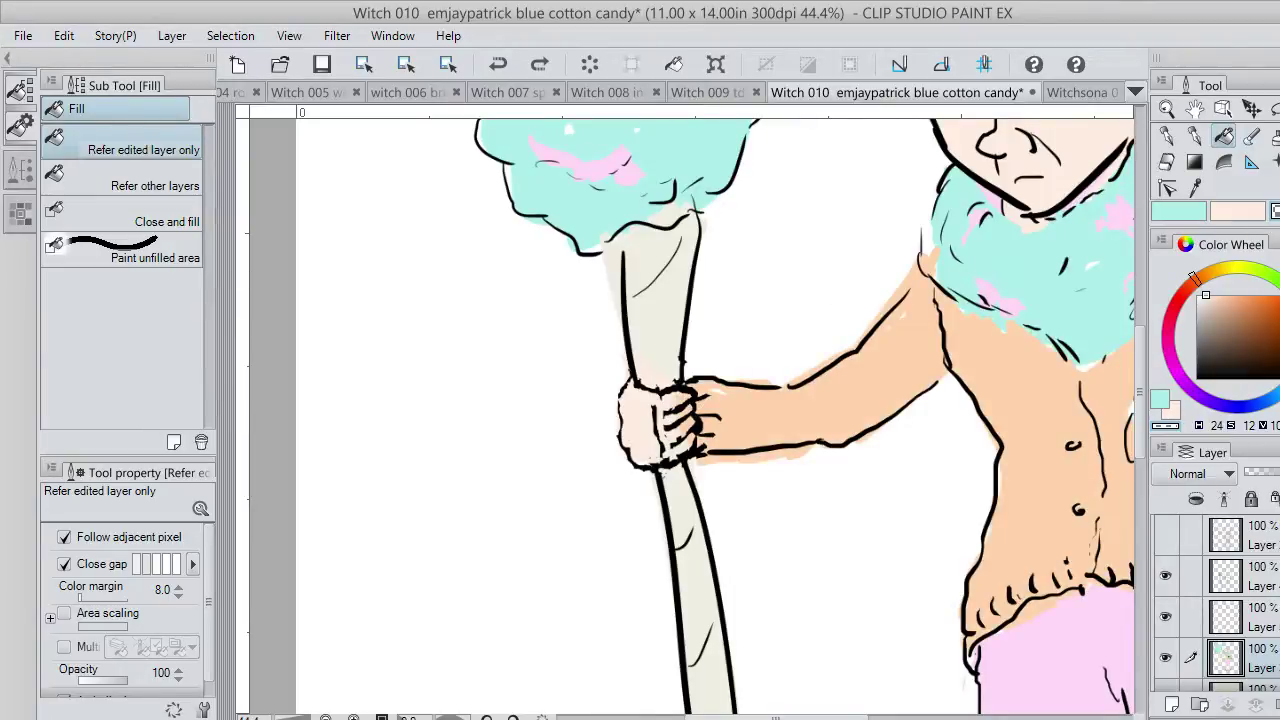
pyautogui.click(1195, 136)
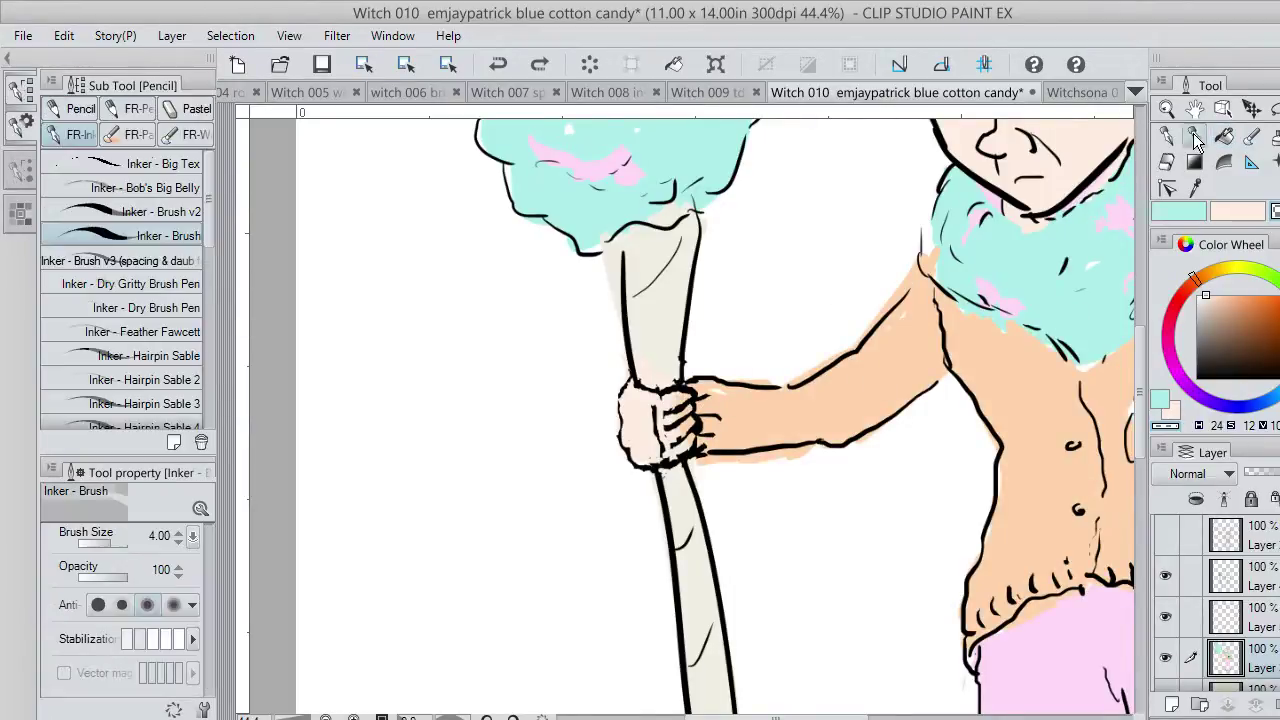
pyautogui.moveTo(685, 408)
pyautogui.mouseDown()
pyautogui.moveTo(680, 440)
pyautogui.moveTo(684, 401)
pyautogui.moveTo(671, 403)
pyautogui.moveTo(683, 396)
pyautogui.mouseUp()
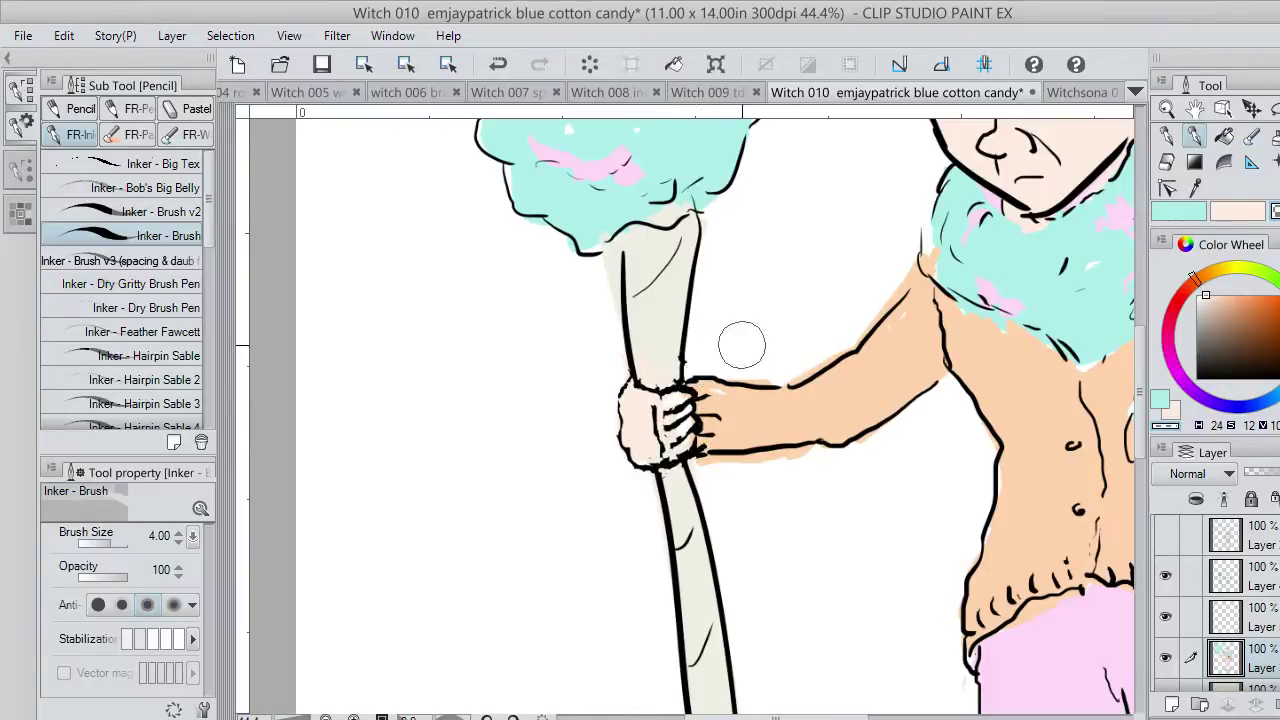
# Paint the fingers pale peach and erase the colour spilling outside the stick and jacket outlines.
pyautogui.click(1198, 213)
pyautogui.click(1236, 213)
pyautogui.moveTo(664, 439)
pyautogui.mouseDown()
pyautogui.moveTo(673, 402)
pyautogui.moveTo(685, 439)
pyautogui.moveTo(686, 405)
pyautogui.moveTo(664, 432)
pyautogui.mouseUp()
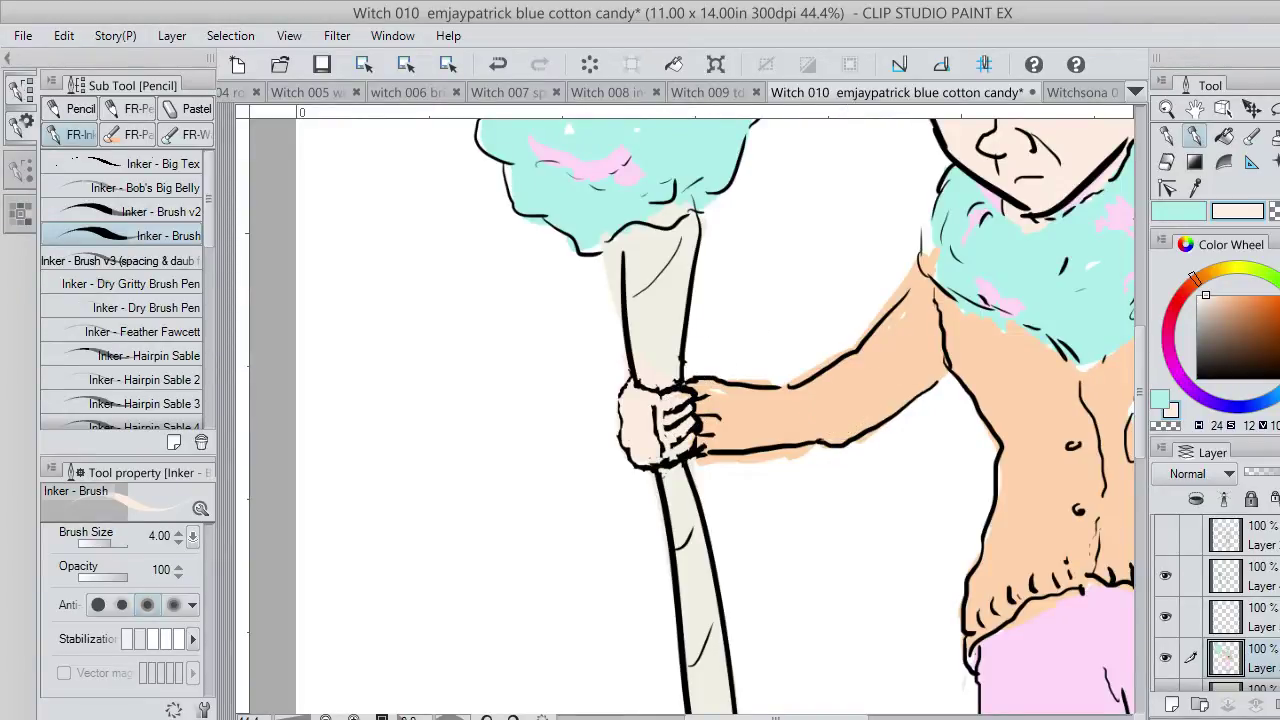
pyautogui.click(1274, 213)
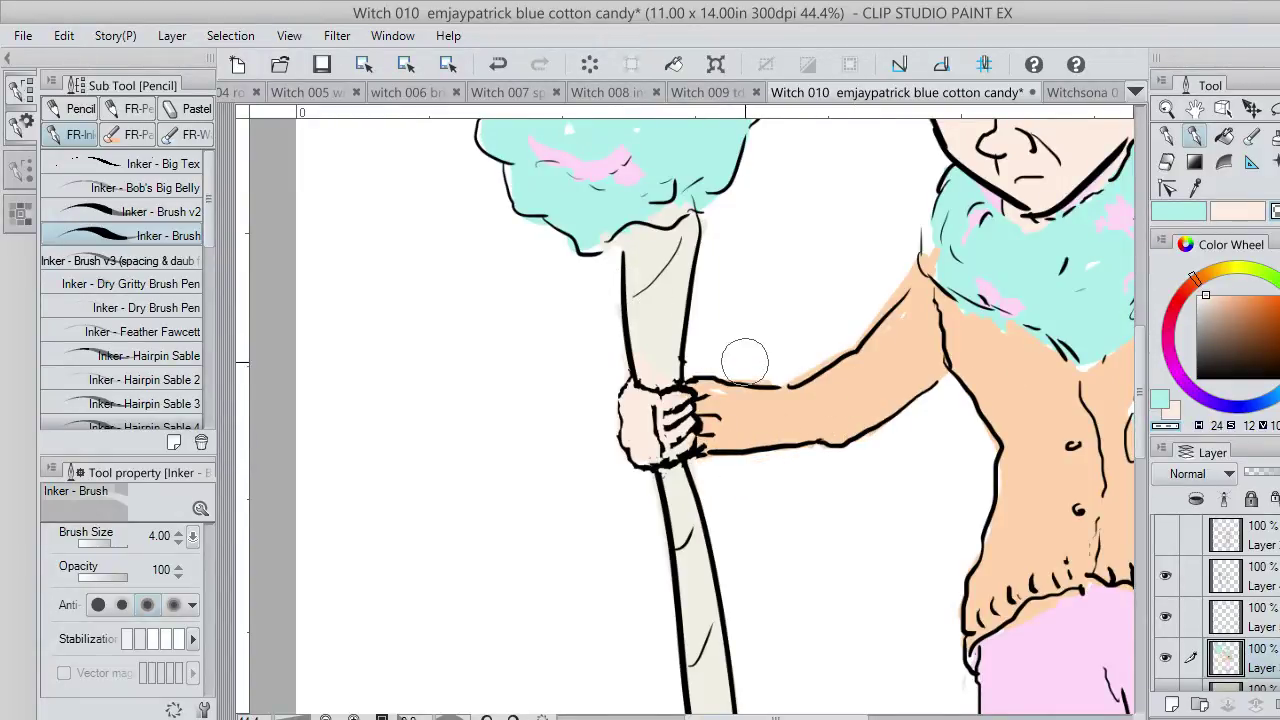
pyautogui.moveTo(723, 374); pyautogui.dragTo(781, 381)
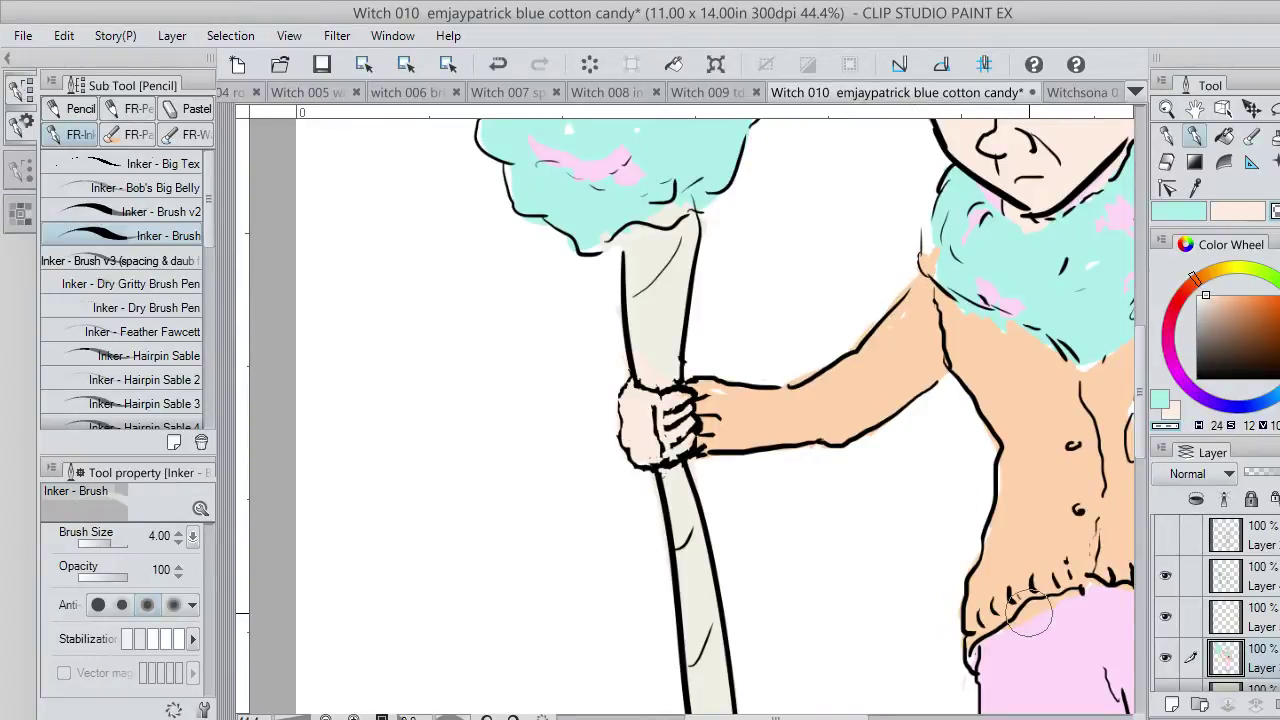
# Paint two small white eyes on the sheep's black face.
pyautogui.moveTo(812, 717); pyautogui.dragTo(870, 717)
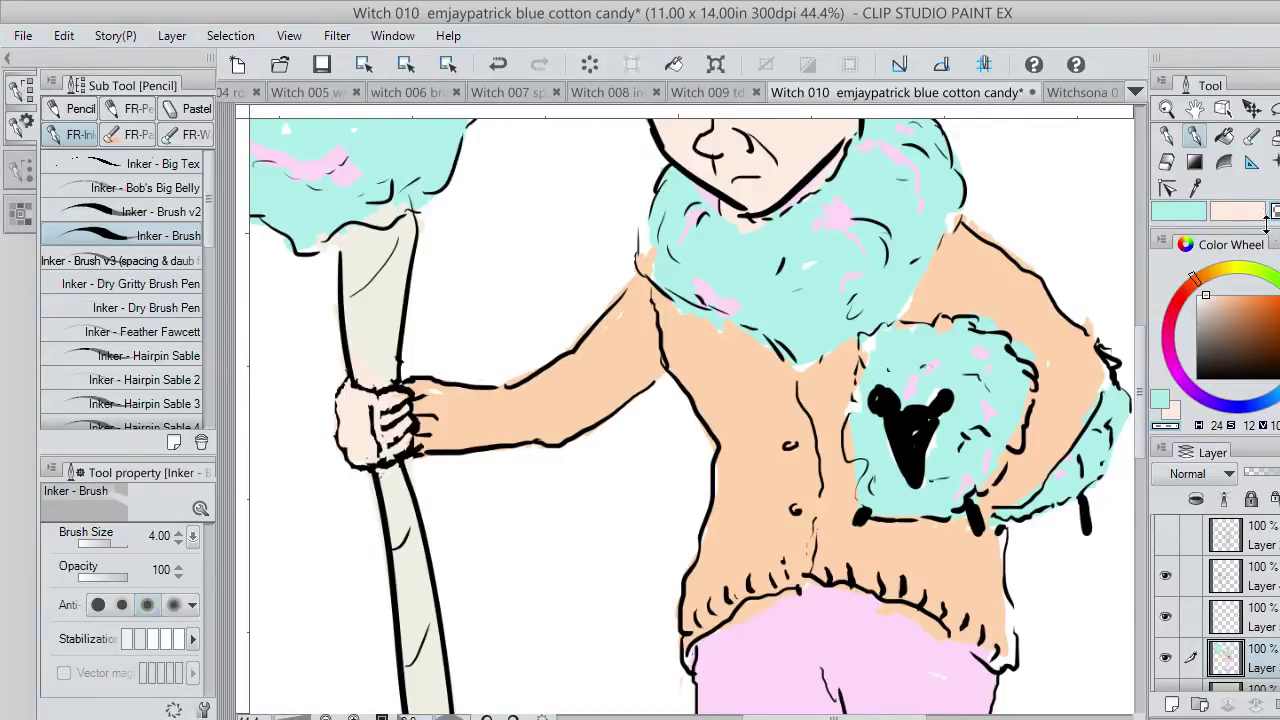
pyautogui.click(1237, 212)
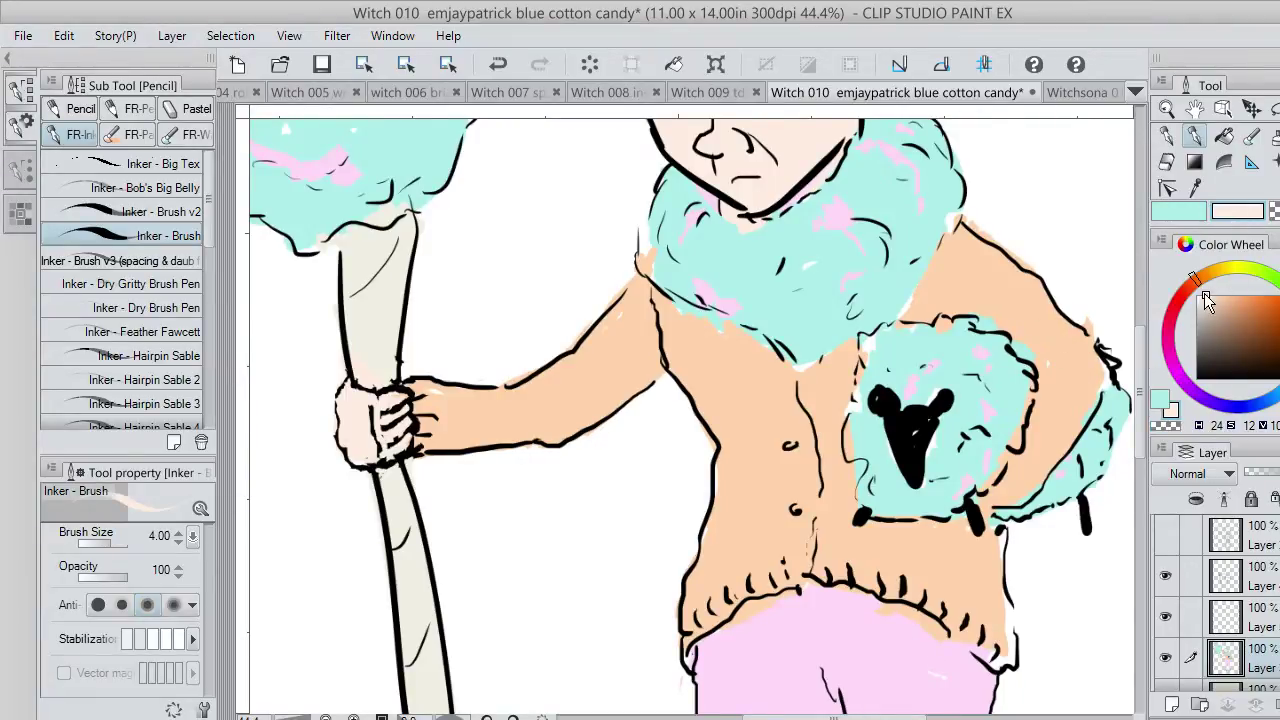
pyautogui.moveTo(1206, 297); pyautogui.dragTo(1186, 282)
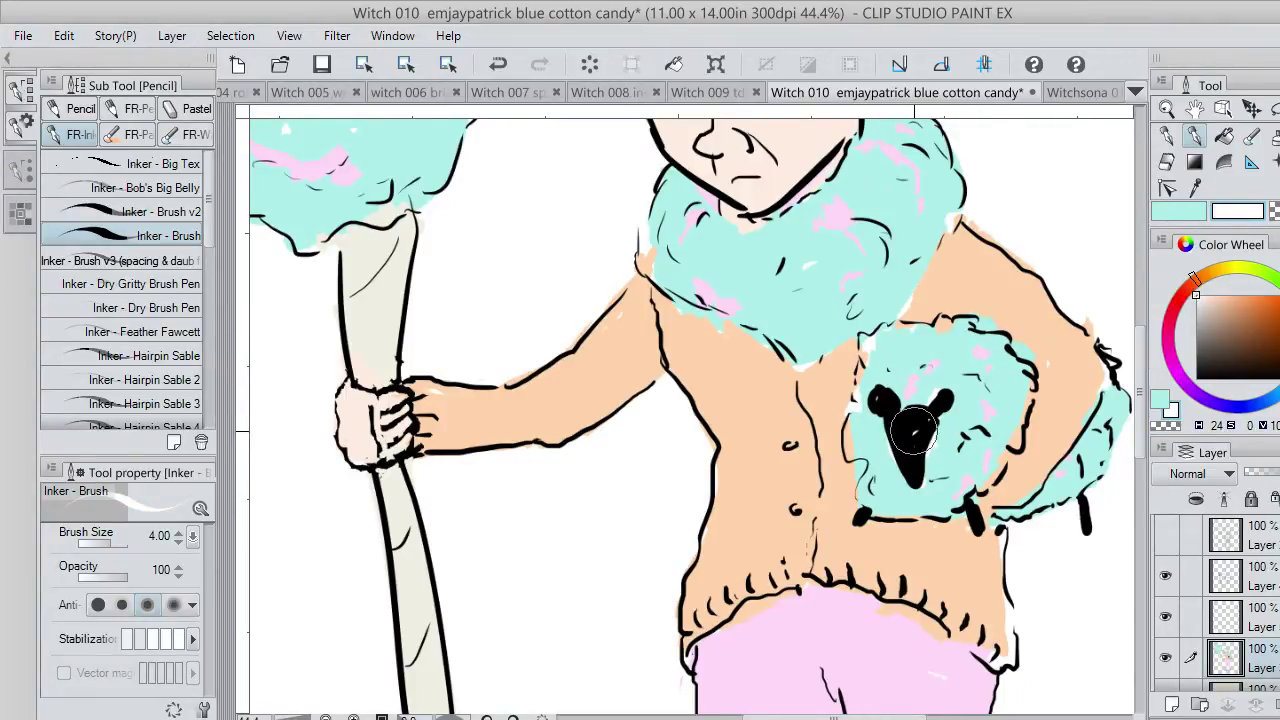
pyautogui.moveTo(918, 430); pyautogui.dragTo(897, 437)
pyautogui.hotkey('ctrl', 'z')
pyautogui.hotkey('ctrl', 'z')
pyautogui.click(892, 435)
# Refine the sheep's ears and snout with the teal wool colour, and fill the unpainted gaps in its wool and the fur collar.
pyautogui.click(1188, 211)
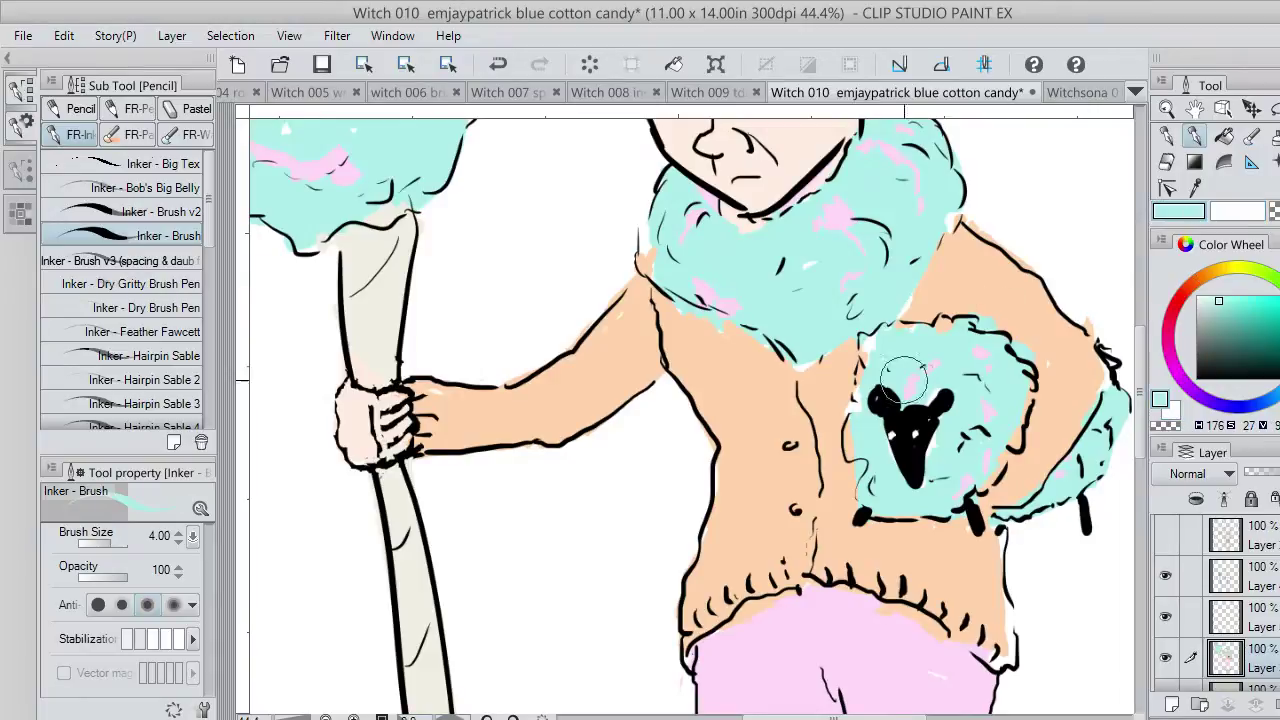
pyautogui.moveTo(887, 389)
pyautogui.mouseDown()
pyautogui.moveTo(895, 404)
pyautogui.moveTo(867, 401)
pyautogui.moveTo(896, 399)
pyautogui.mouseUp()
pyautogui.hotkey('ctrl', 'z')
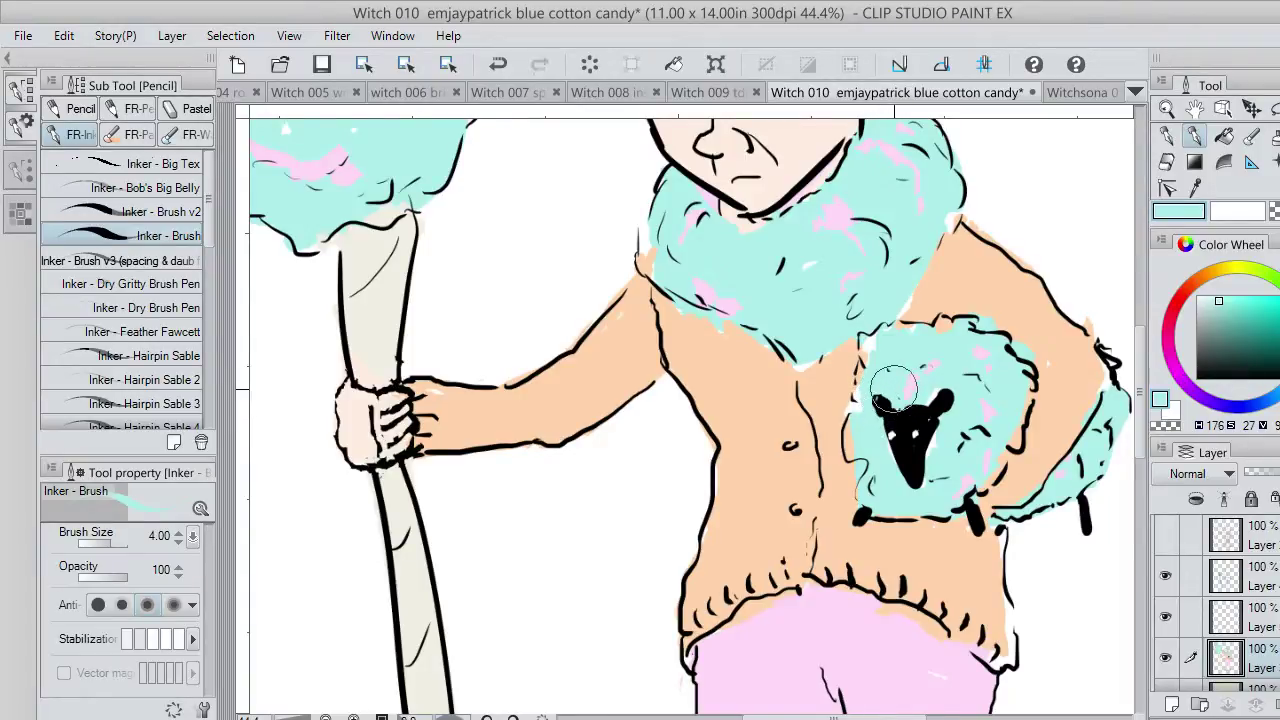
pyautogui.moveTo(897, 473); pyautogui.dragTo(912, 478)
pyautogui.moveTo(903, 462); pyautogui.dragTo(932, 438)
pyautogui.moveTo(1000, 445); pyautogui.dragTo(1028, 402)
pyautogui.moveTo(848, 432)
pyautogui.mouseDown()
pyautogui.moveTo(850, 462)
pyautogui.moveTo(858, 358)
pyautogui.mouseUp()
pyautogui.moveTo(640, 241); pyautogui.dragTo(654, 260)
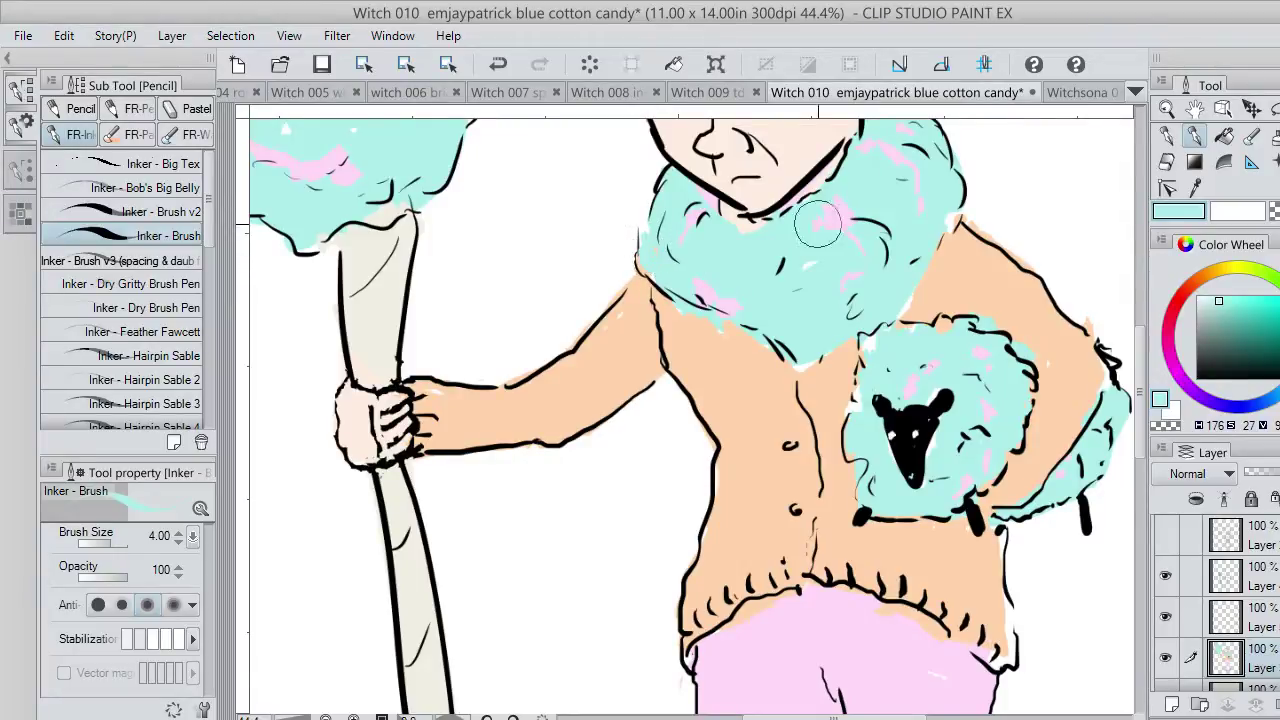
# Touch up the teal fur collar and paint the trousers' pink over the orange spill below the jacket hem.
pyautogui.moveTo(944, 230); pyautogui.dragTo(962, 206)
pyautogui.scroll(-3, 1140, 430)
pyautogui.click(1195, 187)
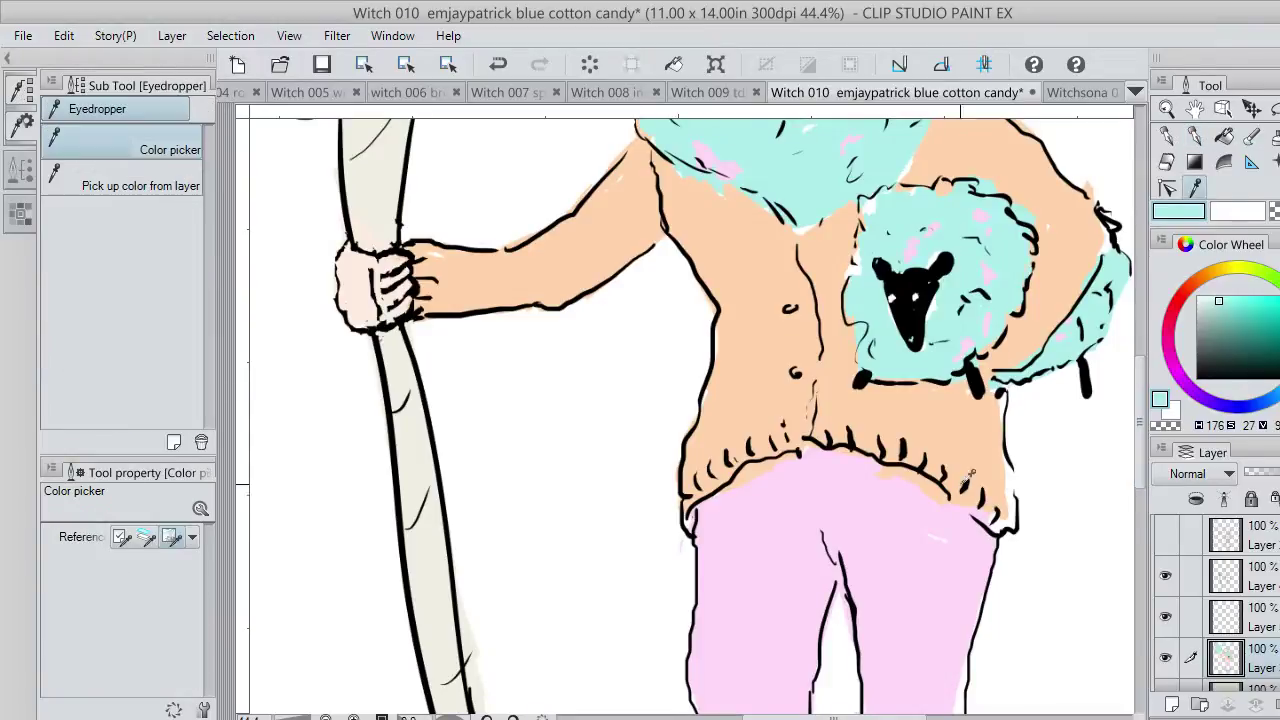
pyautogui.click(935, 531)
pyautogui.click(1195, 137)
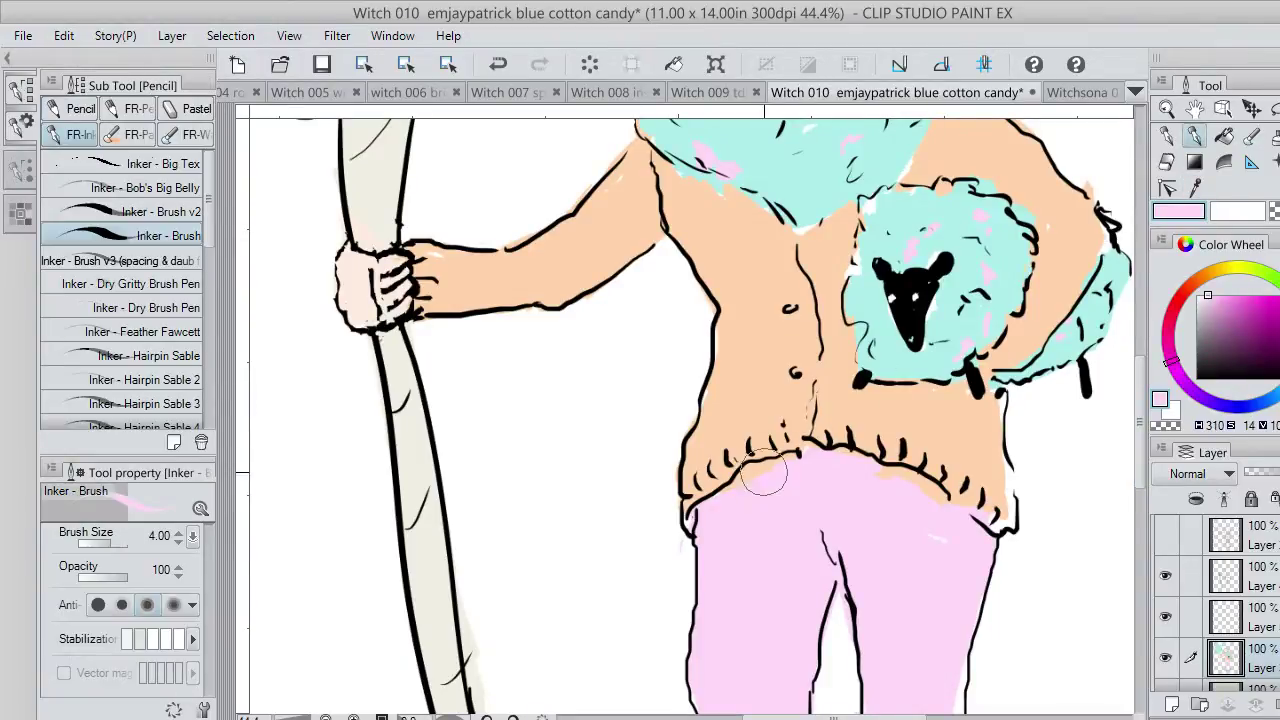
pyautogui.moveTo(757, 472); pyautogui.dragTo(763, 474)
pyautogui.moveTo(906, 478)
pyautogui.mouseDown()
pyautogui.moveTo(876, 472)
pyautogui.moveTo(936, 500)
pyautogui.mouseUp()
pyautogui.press('x')
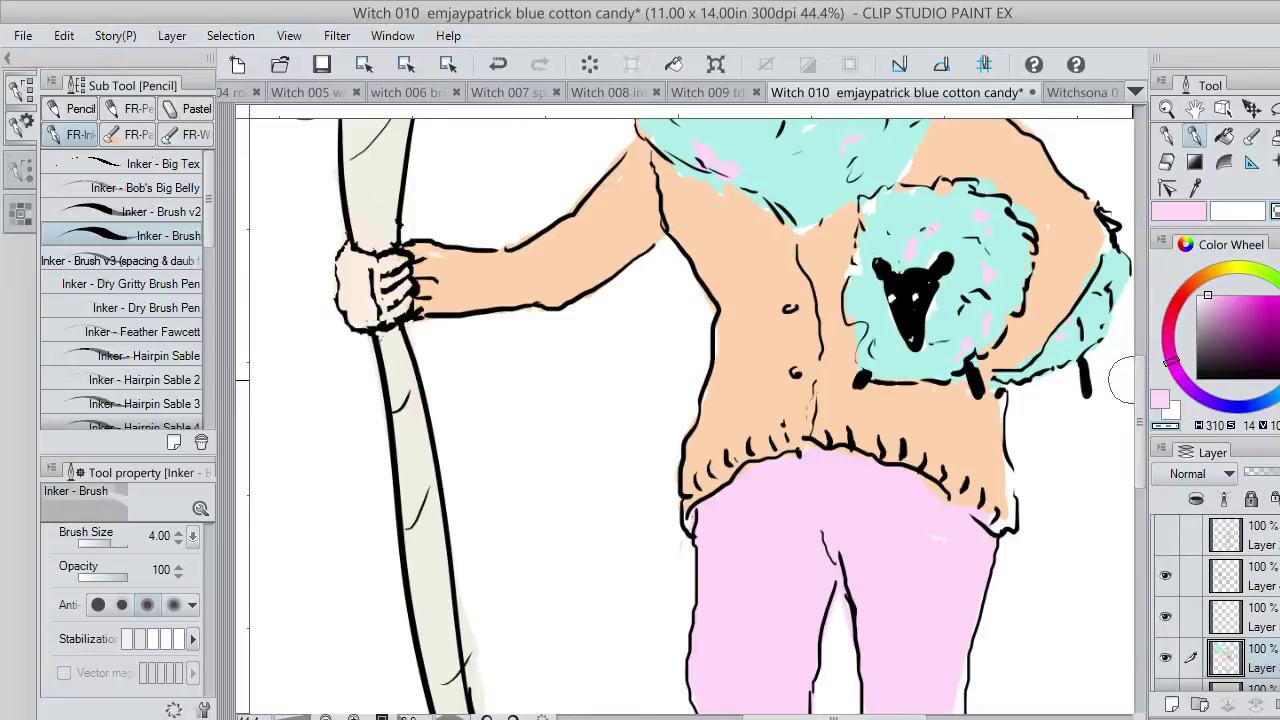
# Darken the witch's eyes in black and add small lash marks at their outer corners.
pyautogui.moveTo(1139, 387); pyautogui.dragTo(1129, 337)
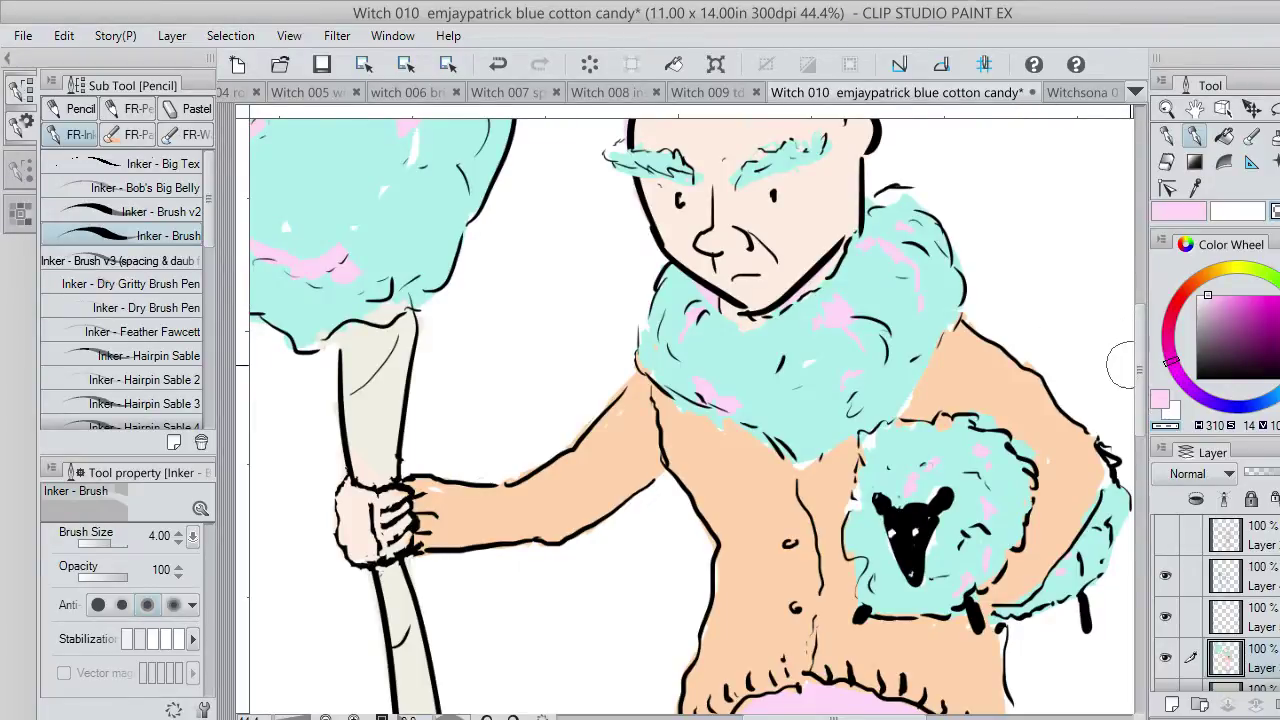
pyautogui.scroll(3, 1145, 385)
pyautogui.click(1196, 378)
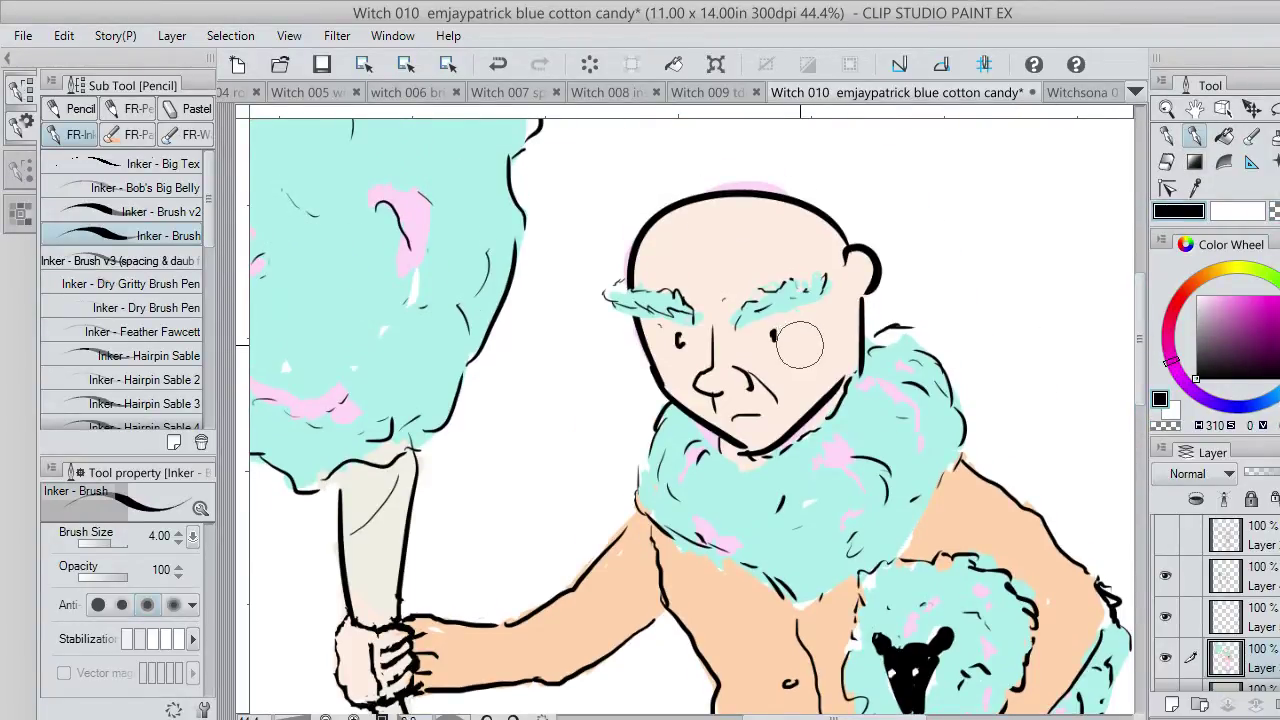
pyautogui.moveTo(777, 324); pyautogui.dragTo(782, 340)
pyautogui.hotkey('ctrl', 'z')
pyautogui.moveTo(675, 334); pyautogui.dragTo(661, 340)
pyautogui.moveTo(803, 323); pyautogui.dragTo(794, 331)
pyautogui.hotkey('ctrl', 'z')
# Match the face's pale peach and cover the white patch on the forehead with it.
pyautogui.click(1238, 212)
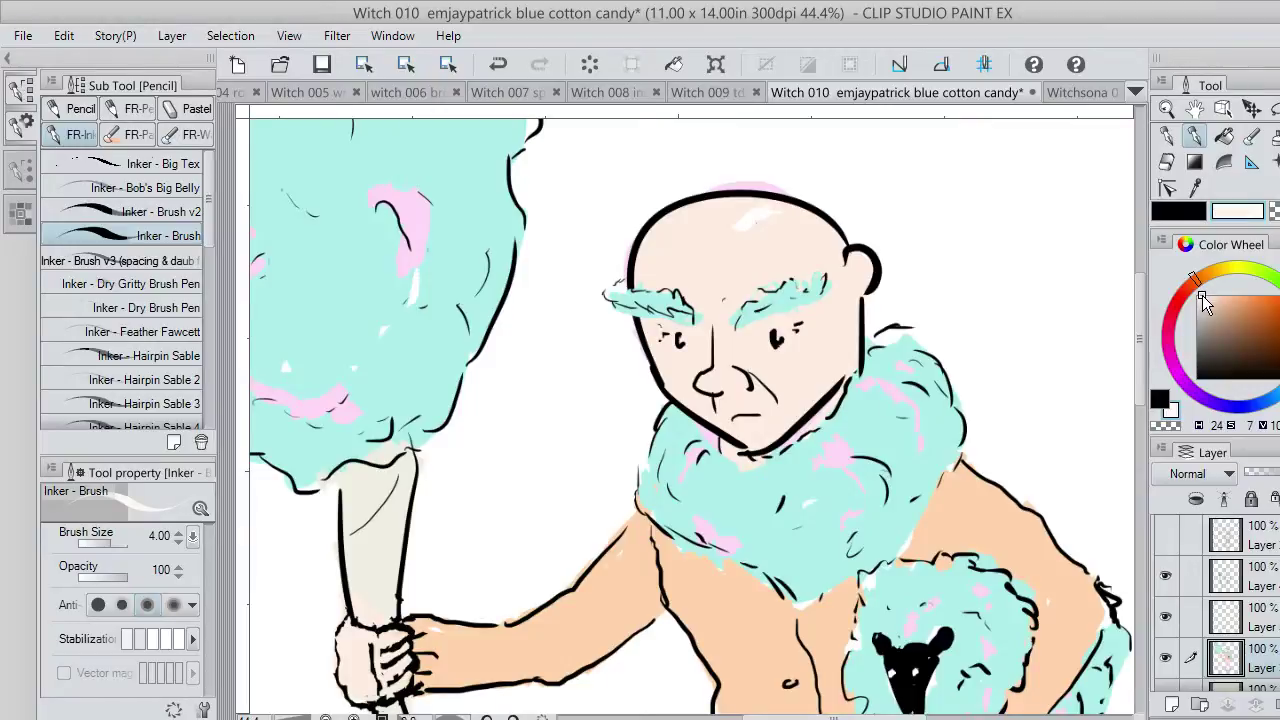
pyautogui.click(1194, 187)
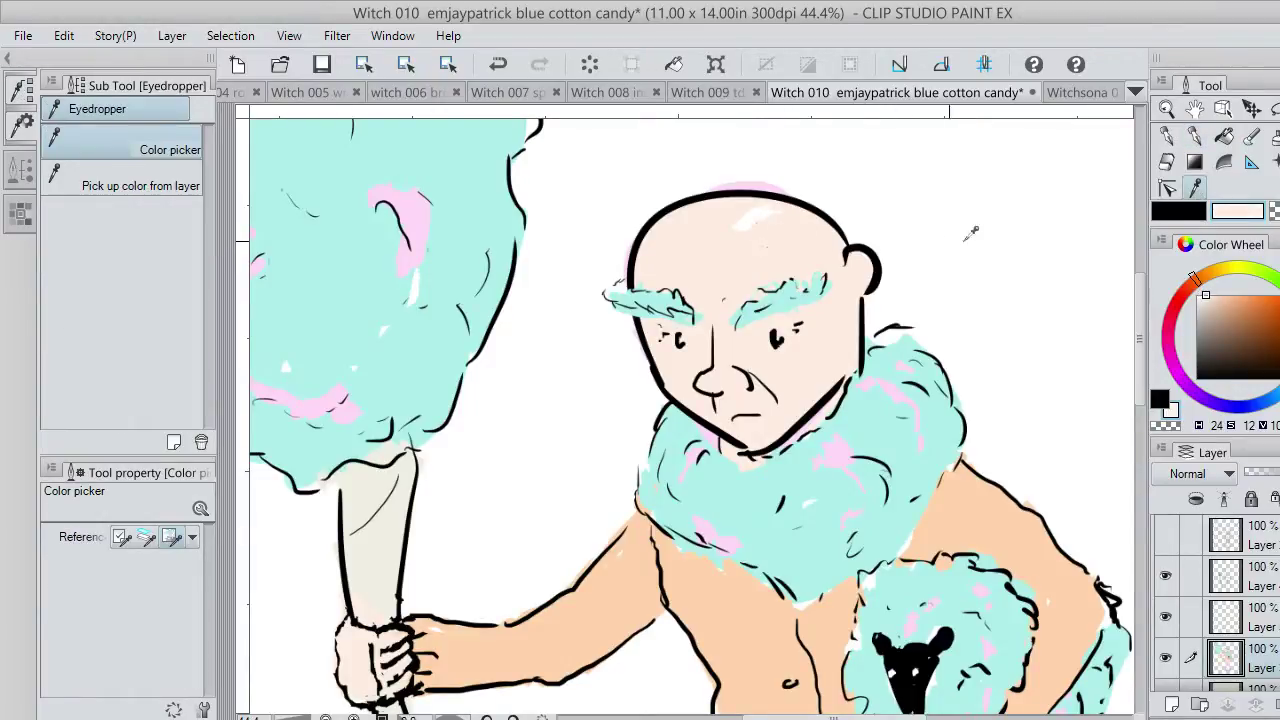
pyautogui.moveTo(1207, 296); pyautogui.dragTo(1202, 284)
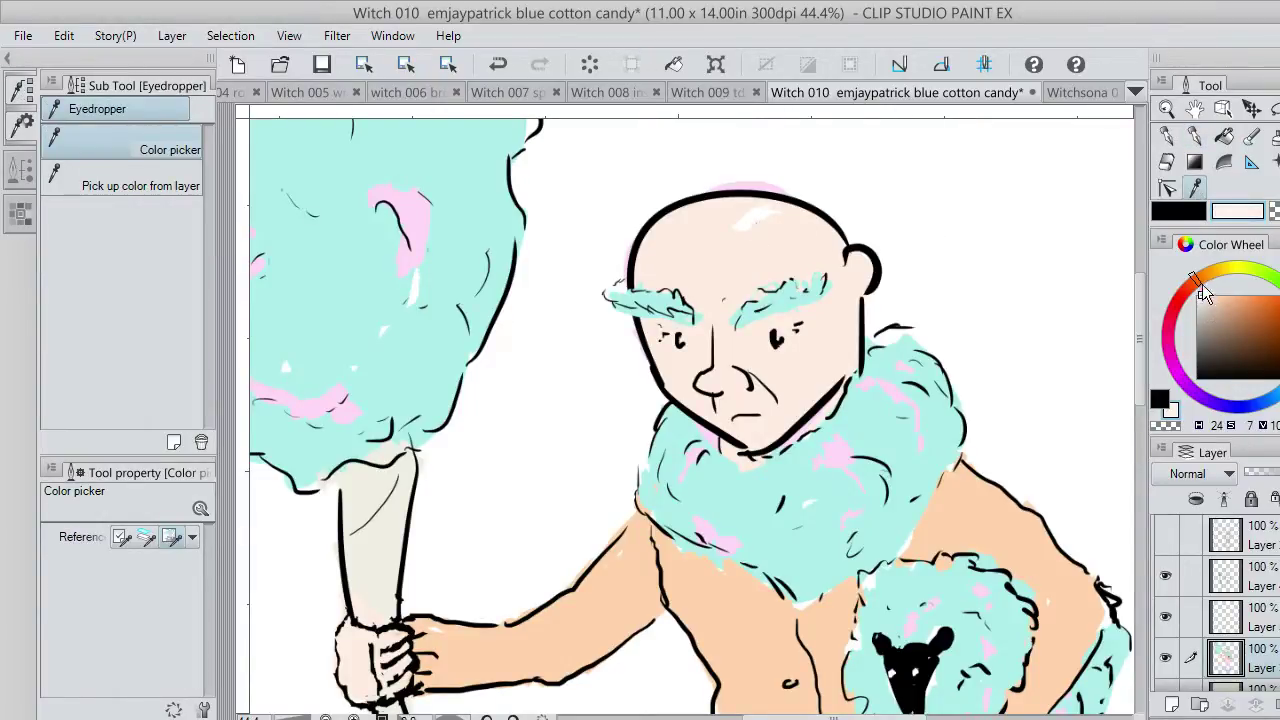
pyautogui.click(1225, 138)
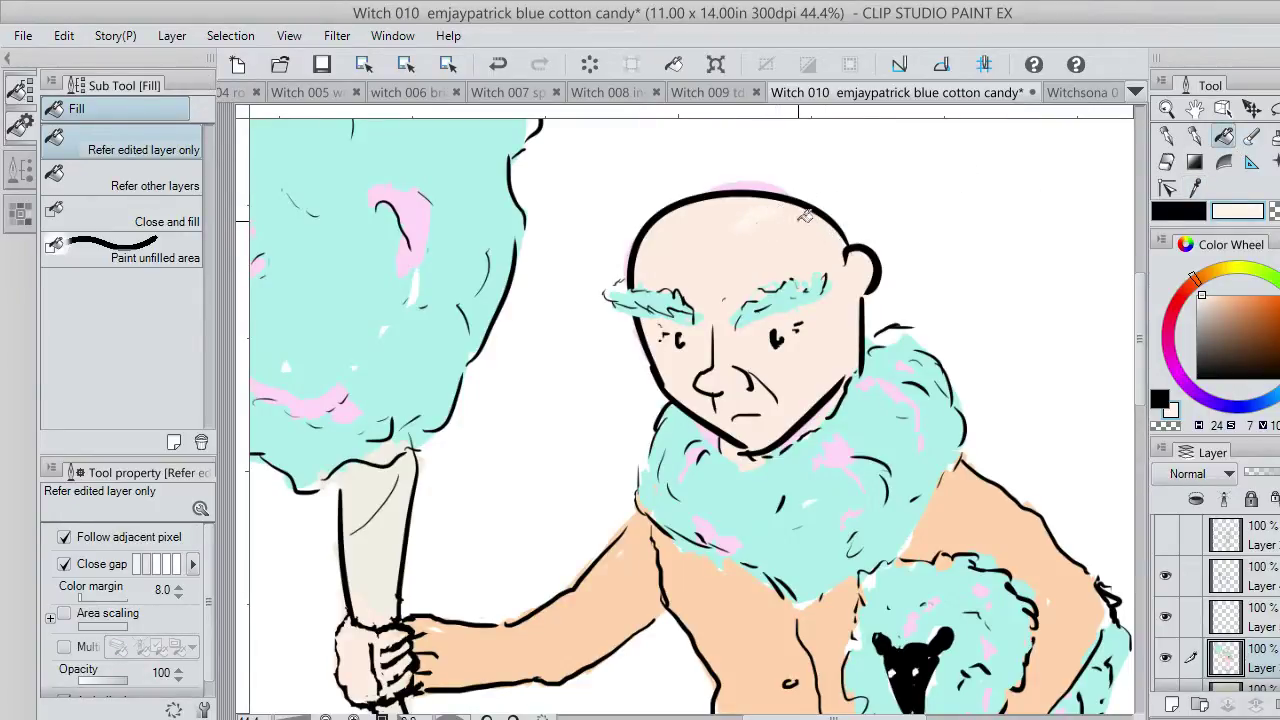
pyautogui.click(1275, 212)
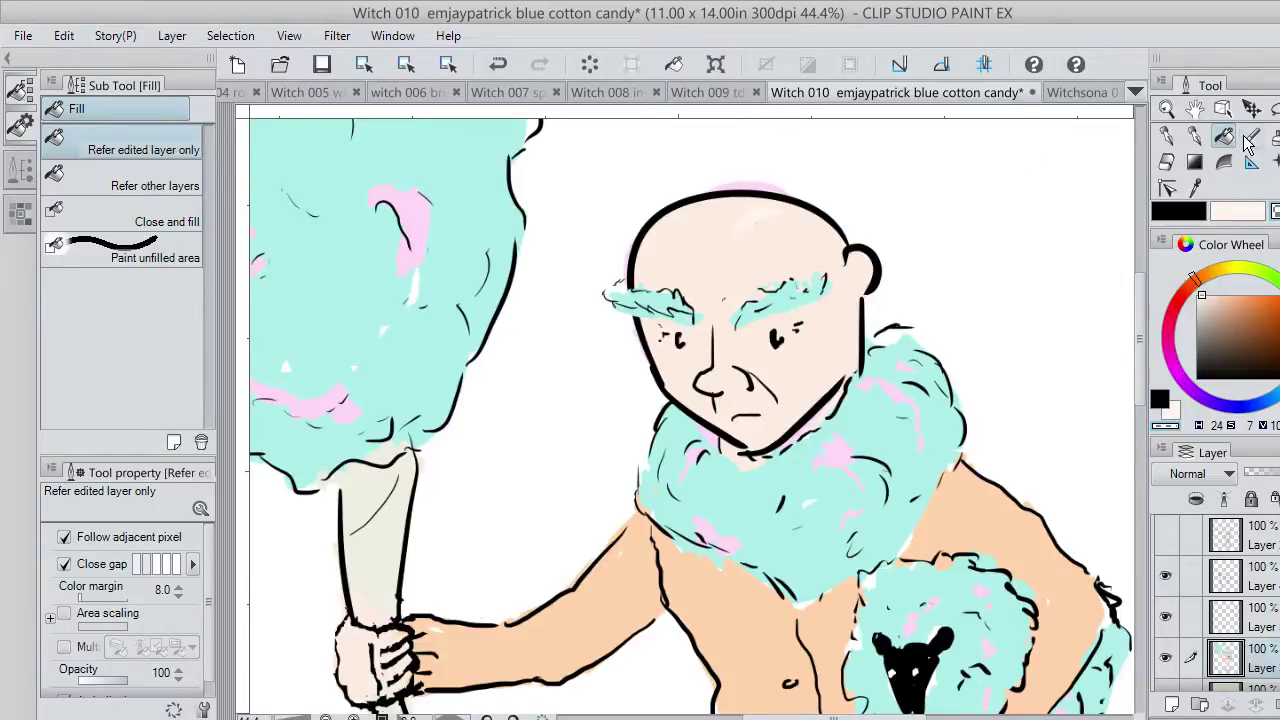
pyautogui.click(1197, 137)
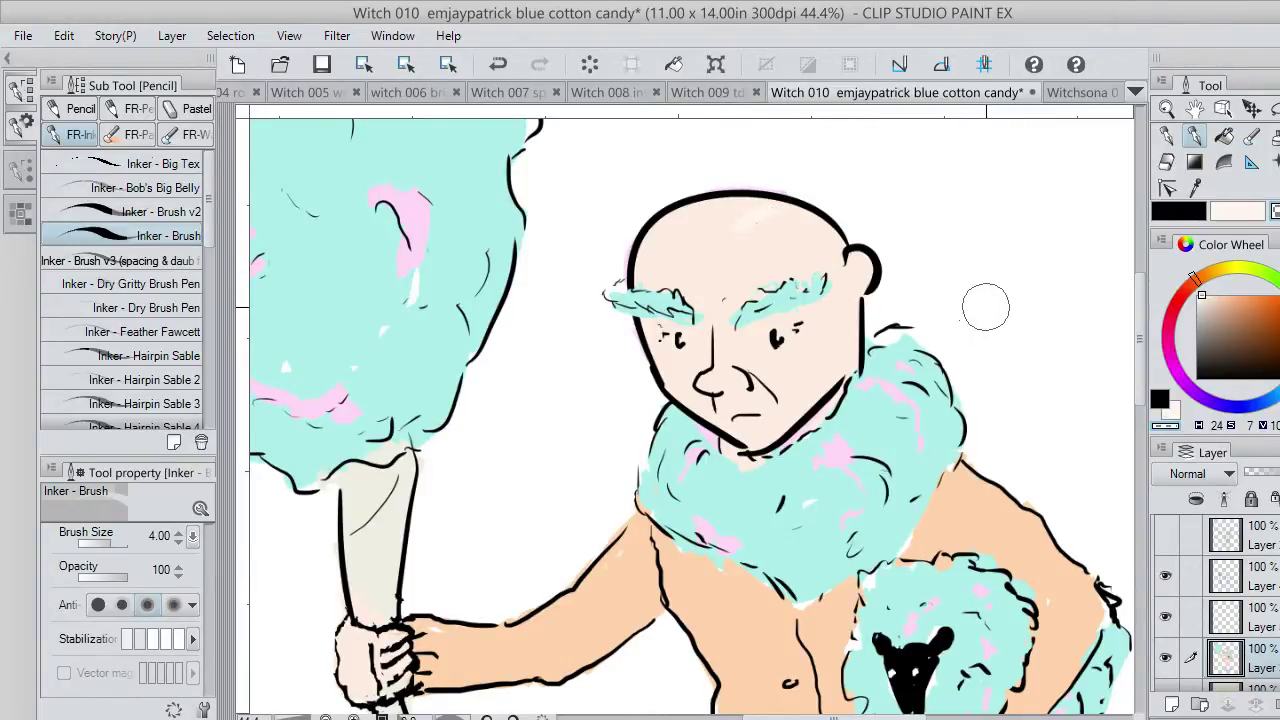
pyautogui.scroll(-1, 985, 310)
pyautogui.scroll(-1, 990, 365)
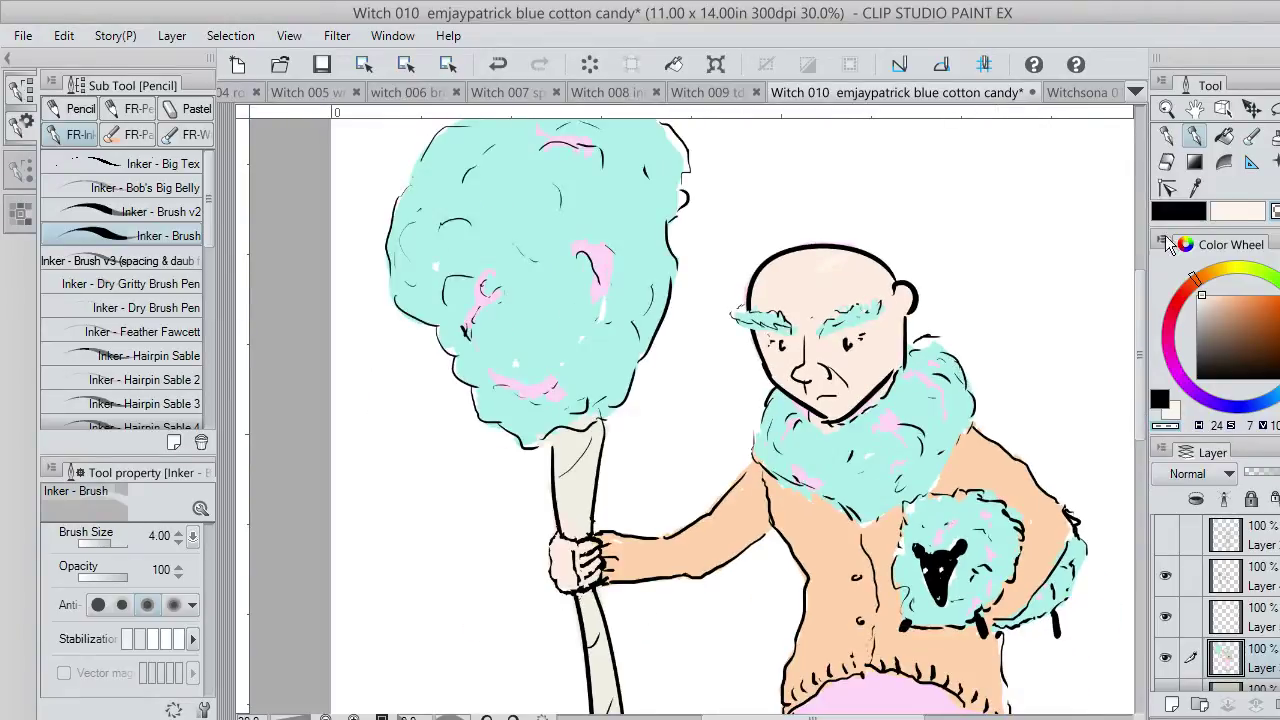
# Sample the face's peach and touch up the skin colour along the chin and lower jaw.
pyautogui.click(1238, 212)
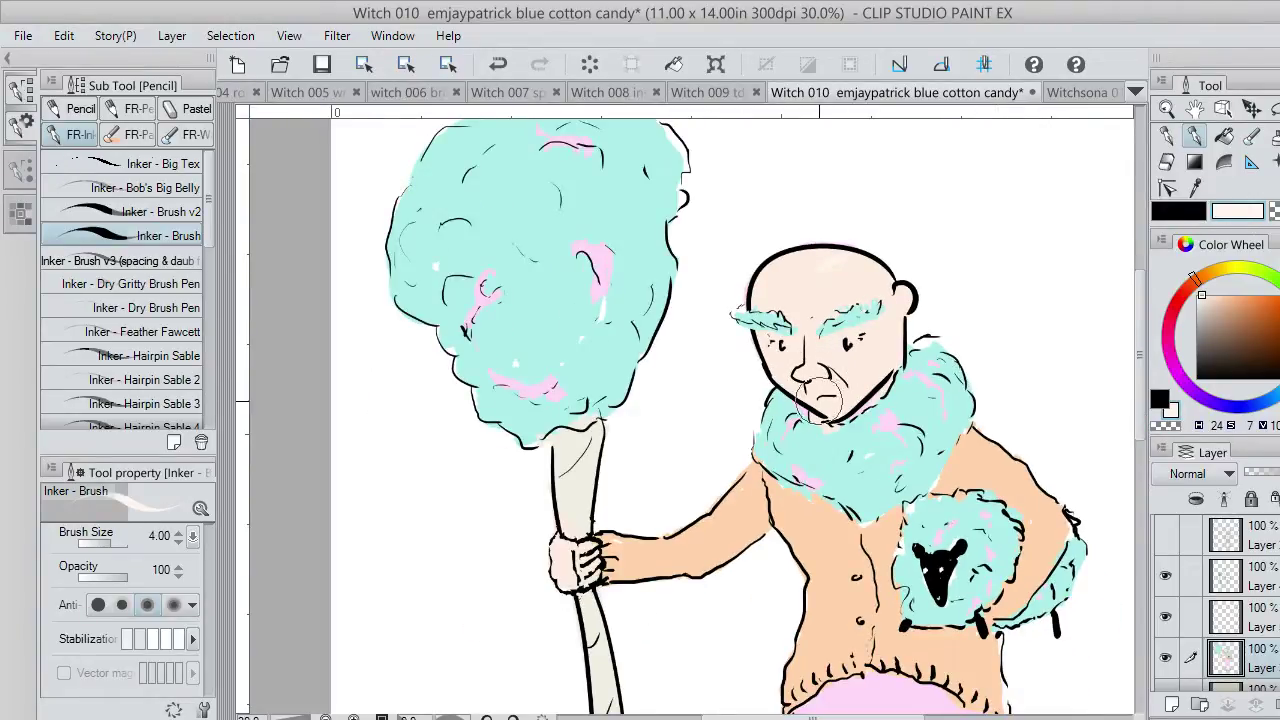
pyautogui.hotkey('ctrl', 'z')
pyautogui.scroll(-2, 825, 400)
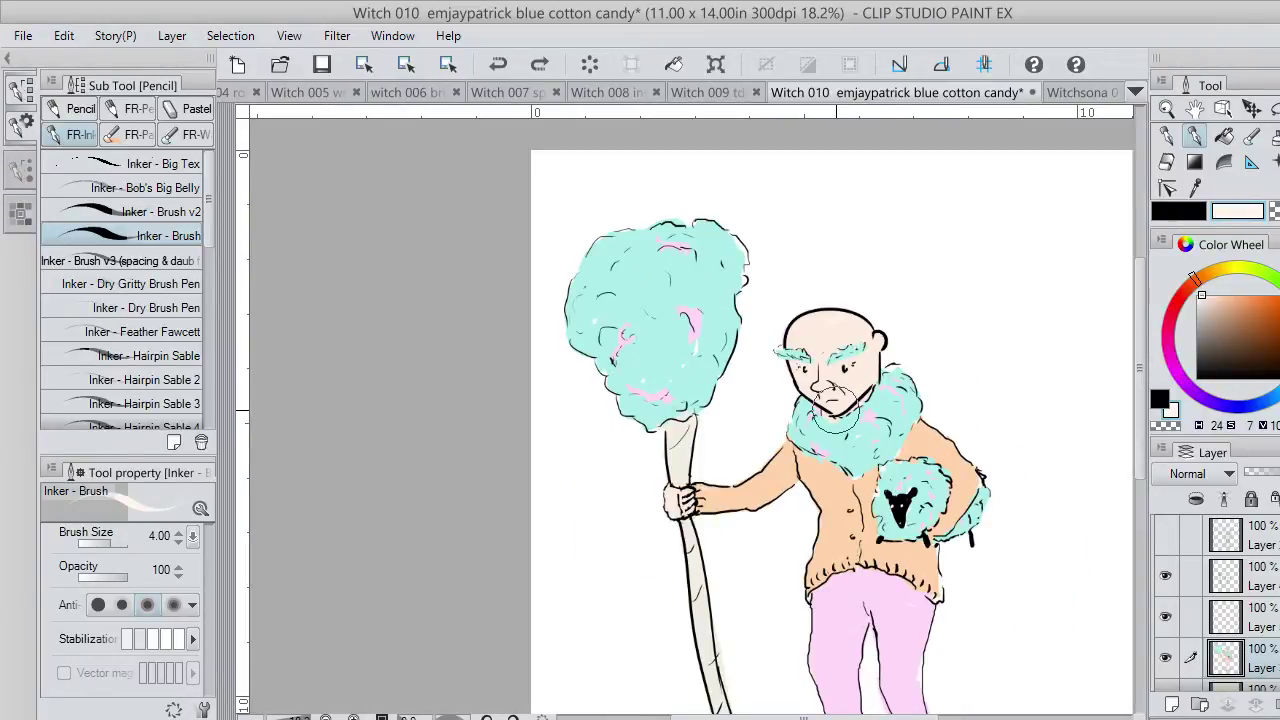
pyautogui.scroll(3, 835, 416)
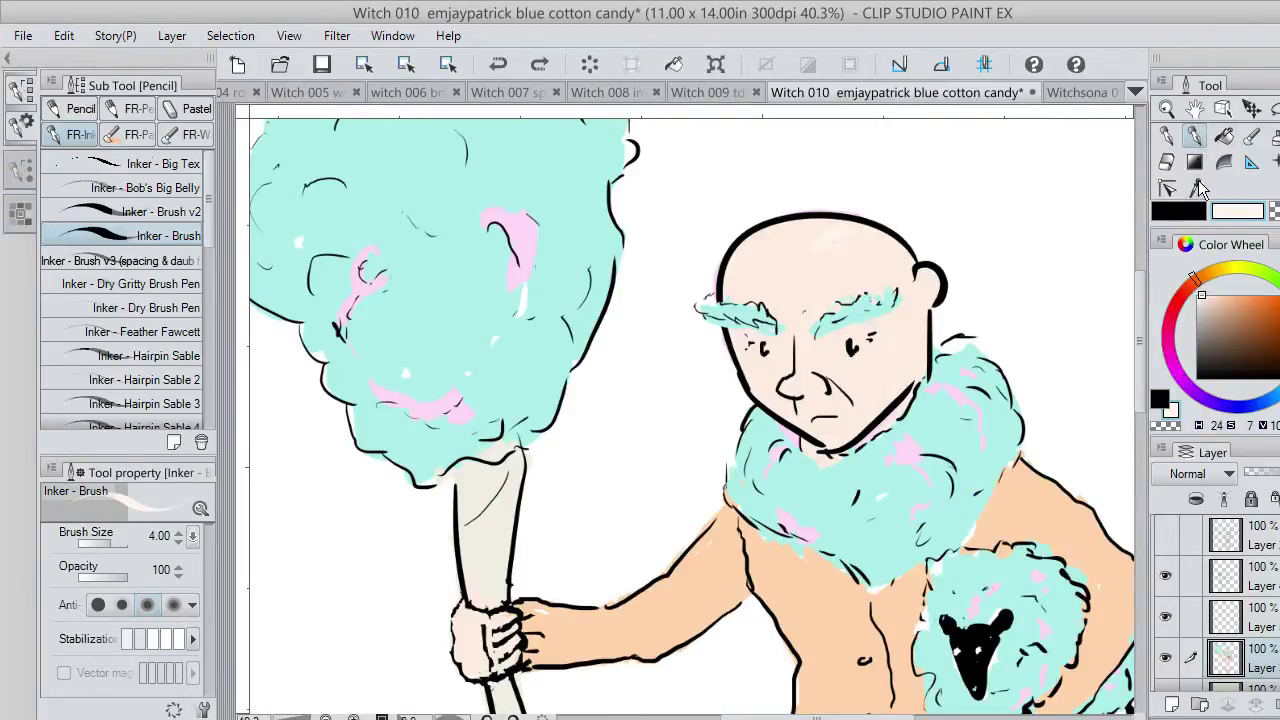
pyautogui.click(1196, 189)
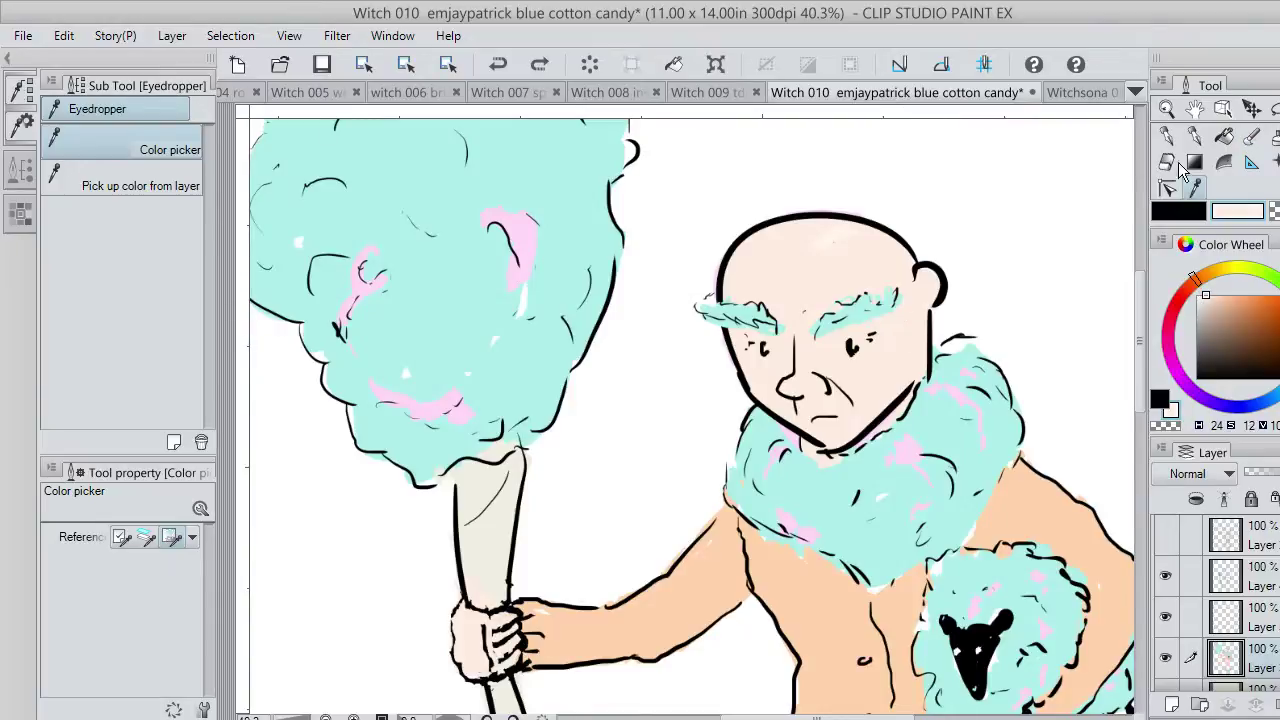
pyautogui.click(1197, 136)
pyautogui.moveTo(776, 418); pyautogui.dragTo(806, 435)
pyautogui.hotkey('ctrl', 'z')
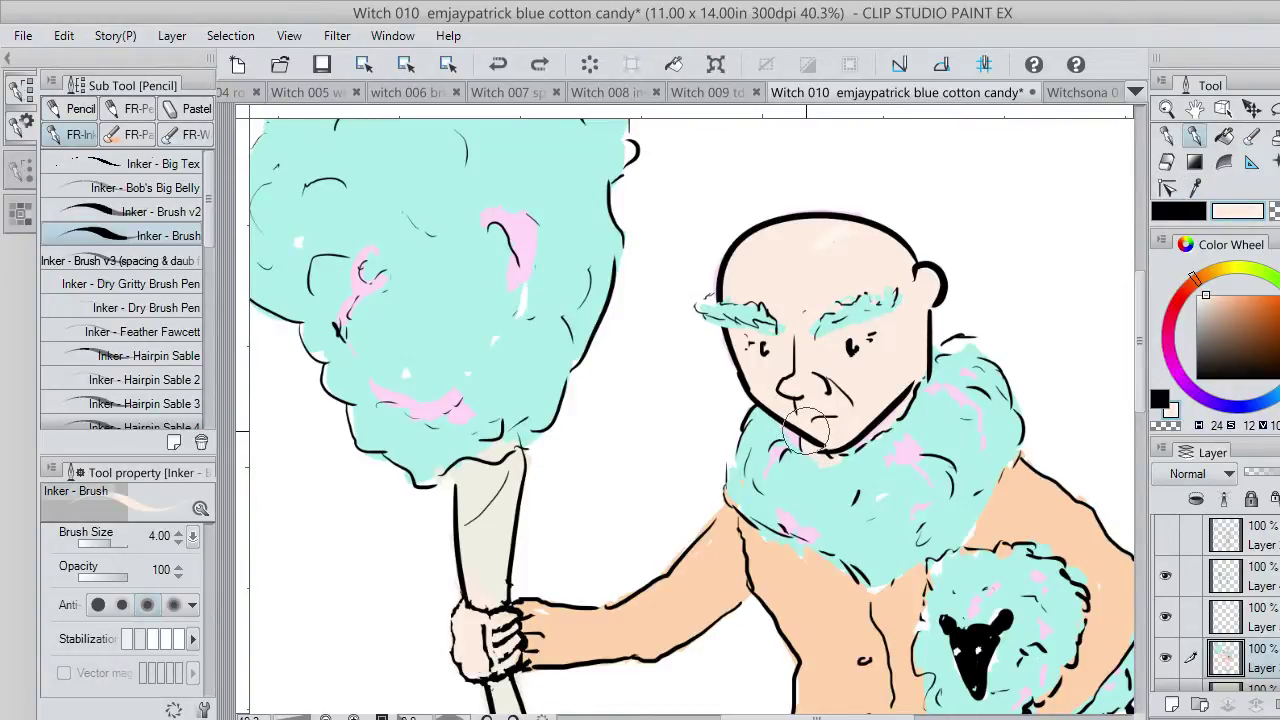
pyautogui.moveTo(818, 435); pyautogui.dragTo(808, 430)
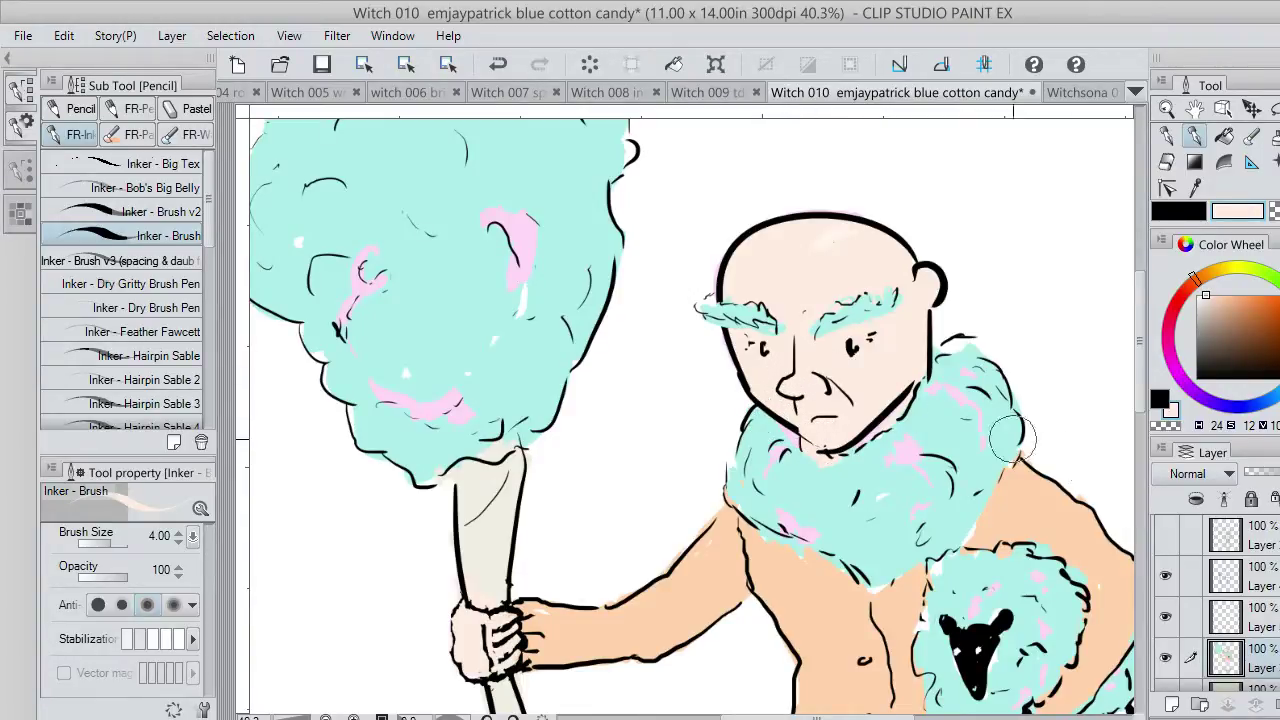
# Paint peach over the nose and mouth lines on the line art layer and redraw the chin outline in black.
pyautogui.click(1262, 577)
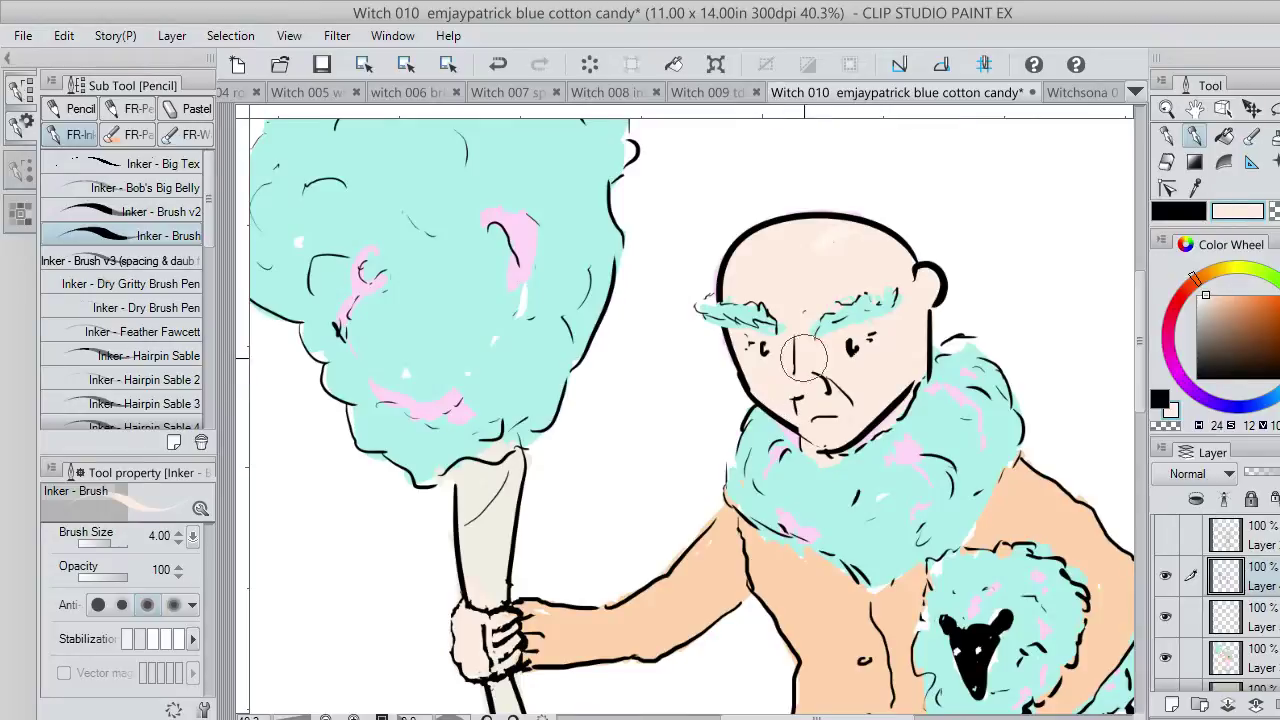
pyautogui.moveTo(847, 341); pyautogui.dragTo(852, 351)
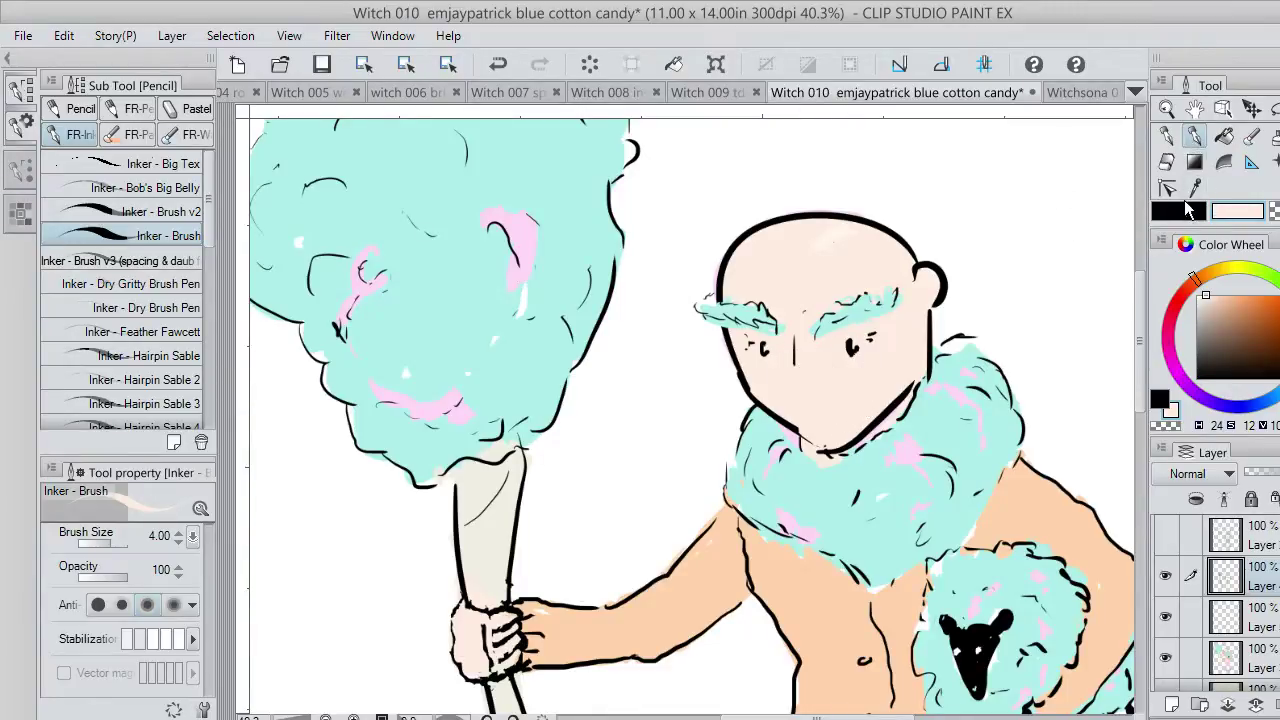
pyautogui.click(1186, 210)
pyautogui.hotkey('ctrl', 'z')
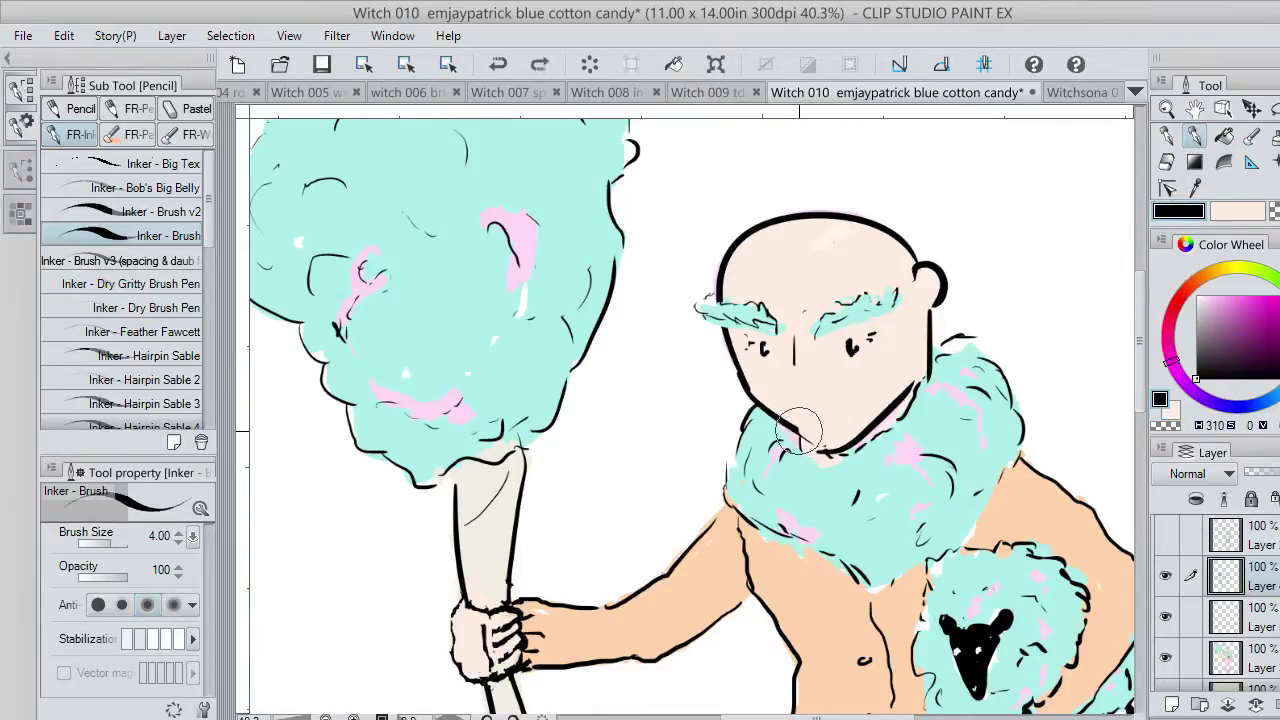
pyautogui.moveTo(795, 431); pyautogui.dragTo(820, 443)
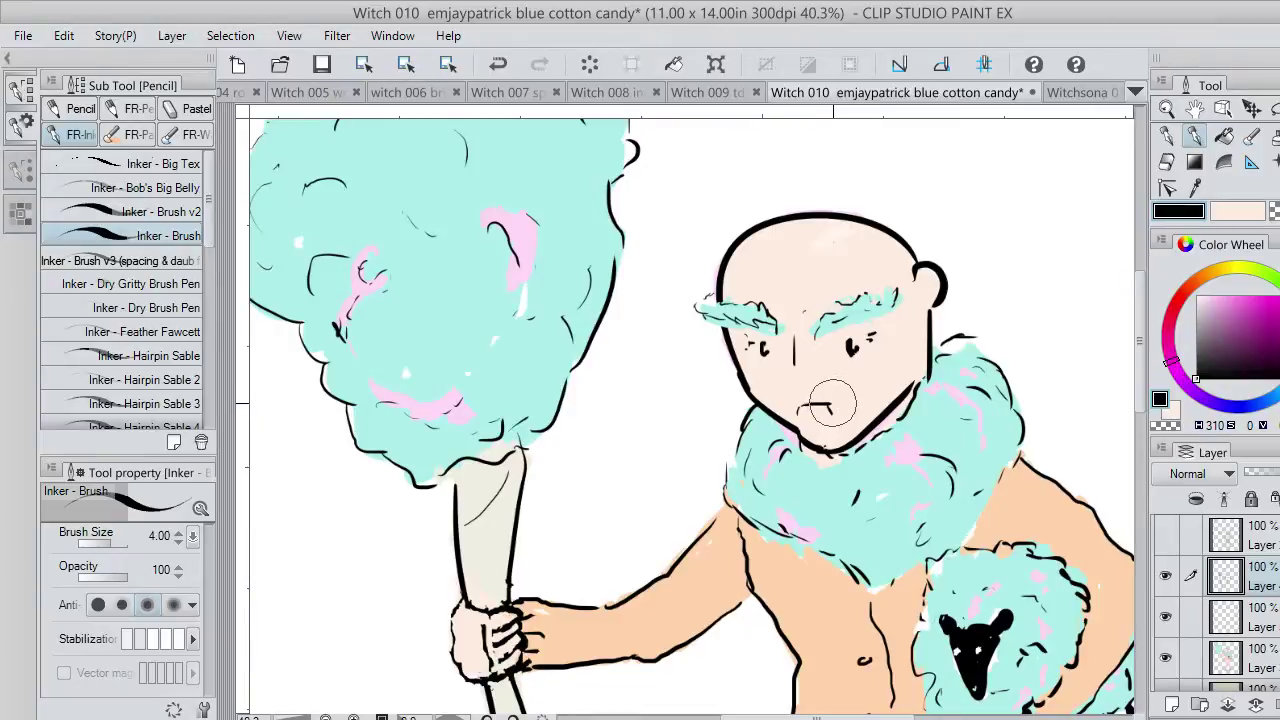
pyautogui.moveTo(815, 385); pyautogui.dragTo(826, 392)
pyautogui.moveTo(797, 377)
pyautogui.mouseDown()
pyautogui.moveTo(812, 391)
pyautogui.moveTo(795, 392)
pyautogui.moveTo(814, 370)
pyautogui.moveTo(826, 384)
pyautogui.mouseUp()
pyautogui.hotkey('ctrl', 'z')
pyautogui.hotkey('ctrl', 'z')
pyautogui.hotkey('ctrl', 'z')
pyautogui.hotkey('ctrl', 'z')
pyautogui.hotkey('ctrl', 'z')
pyautogui.hotkey('ctrl', 'z')
pyautogui.hotkey('ctrl', 'z')
pyautogui.hotkey('ctrl', 'z')
pyautogui.moveTo(800, 410); pyautogui.dragTo(828, 409)
pyautogui.hotkey('ctrl', 'z')
pyautogui.moveTo(795, 365)
pyautogui.mouseDown()
pyautogui.moveTo(789, 387)
pyautogui.moveTo(824, 380)
pyautogui.mouseUp()
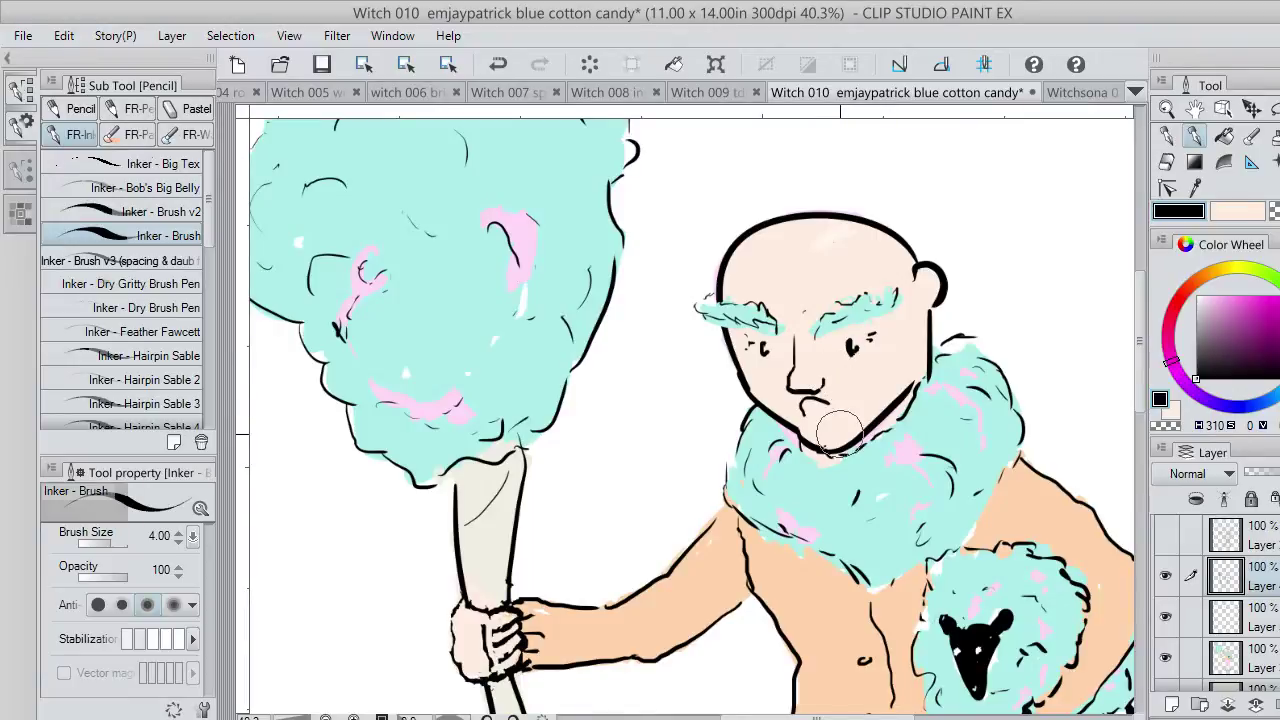
pyautogui.hotkey('ctrl', 'z')
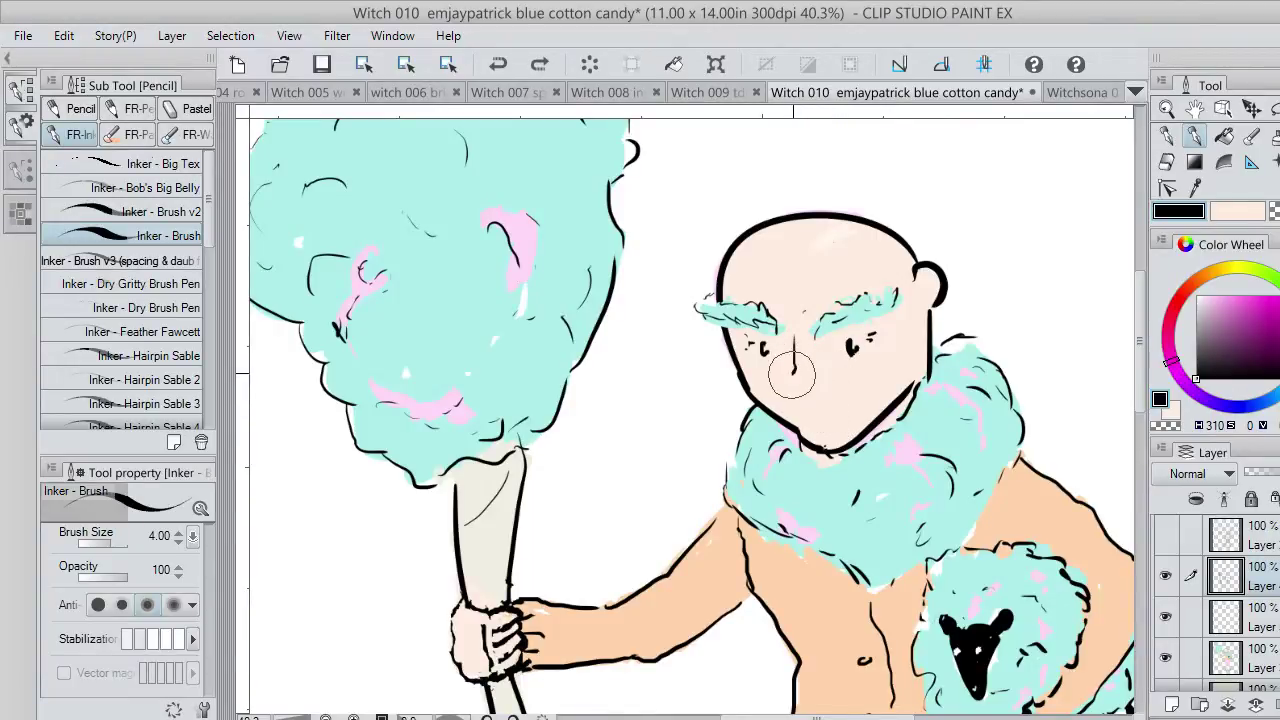
# Redraw the nose, the frowning mouth and the surrounding wrinkles in black.
pyautogui.moveTo(794, 367)
pyautogui.mouseDown()
pyautogui.moveTo(825, 382)
pyautogui.moveTo(805, 392)
pyautogui.moveTo(796, 375)
pyautogui.moveTo(799, 396)
pyautogui.moveTo(809, 388)
pyautogui.moveTo(797, 381)
pyautogui.moveTo(805, 394)
pyautogui.moveTo(823, 386)
pyautogui.moveTo(796, 393)
pyautogui.moveTo(808, 397)
pyautogui.moveTo(826, 386)
pyautogui.moveTo(817, 410)
pyautogui.moveTo(803, 408)
pyautogui.moveTo(829, 417)
pyautogui.moveTo(791, 412)
pyautogui.moveTo(790, 393)
pyautogui.moveTo(791, 410)
pyautogui.moveTo(833, 397)
pyautogui.moveTo(829, 345)
pyautogui.moveTo(783, 353)
pyautogui.mouseUp()
pyautogui.hotkey('ctrl', 'z')
pyautogui.hotkey('ctrl', 'z')
pyautogui.hotkey('ctrl', 'z')
pyautogui.hotkey('ctrl', 'z')
pyautogui.hotkey('ctrl', 'z')
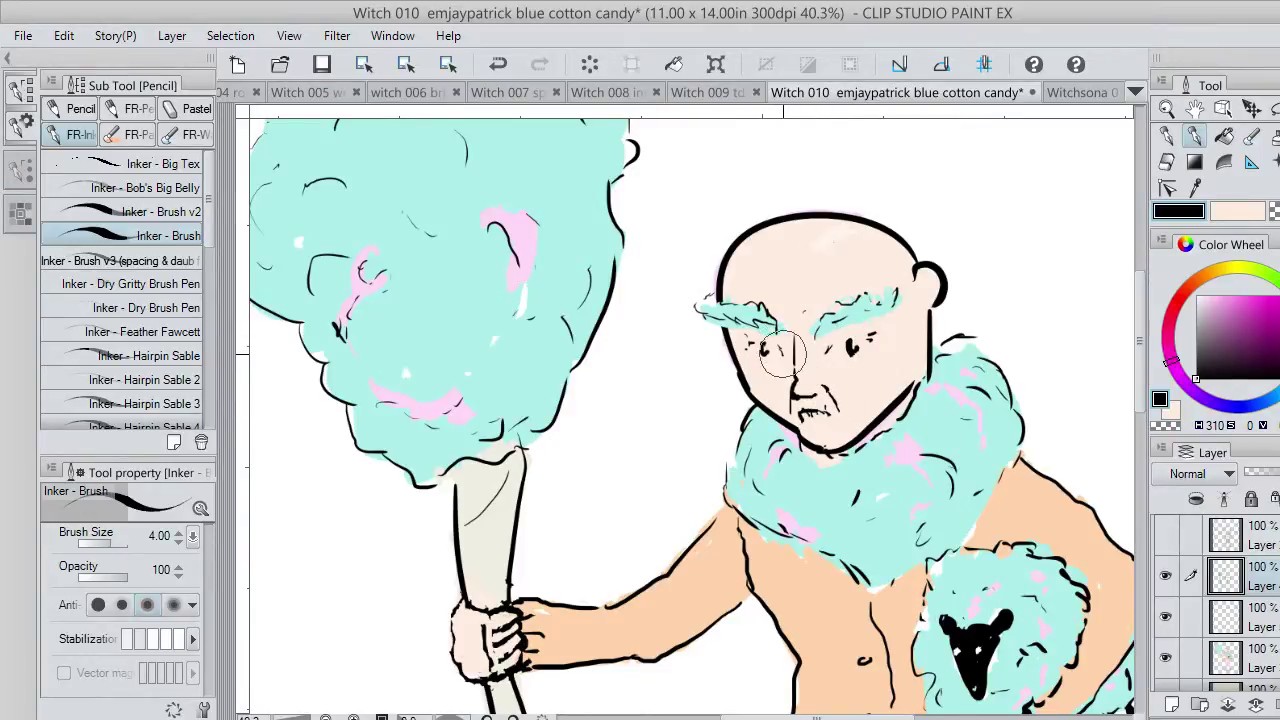
# Add small black dots on both cheeks and a short crease line beside the ear.
pyautogui.moveTo(866, 385); pyautogui.dragTo(860, 389)
pyautogui.moveTo(769, 387); pyautogui.dragTo(774, 390)
pyautogui.moveTo(916, 320); pyautogui.dragTo(916, 340)
# Sample the collar's teal, paint tufts of hair inside the ear and detail them in black.
pyautogui.click(1195, 188)
pyautogui.click(967, 378)
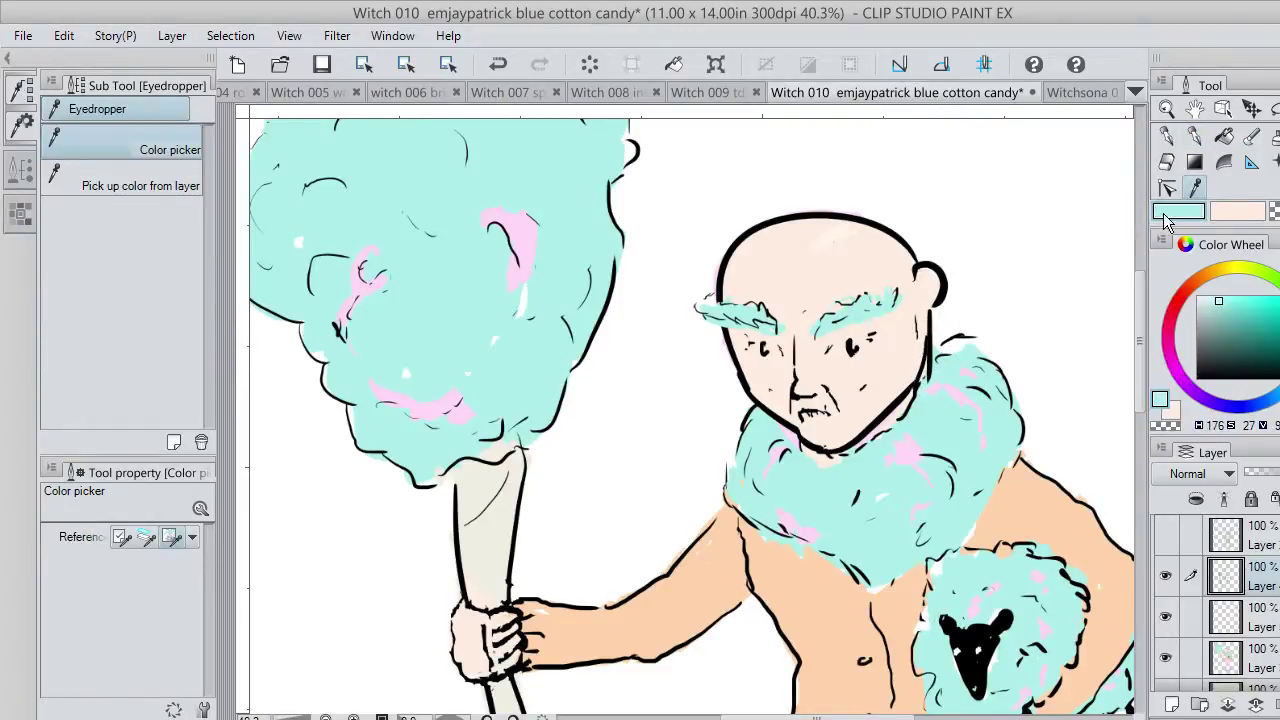
pyautogui.click(1195, 136)
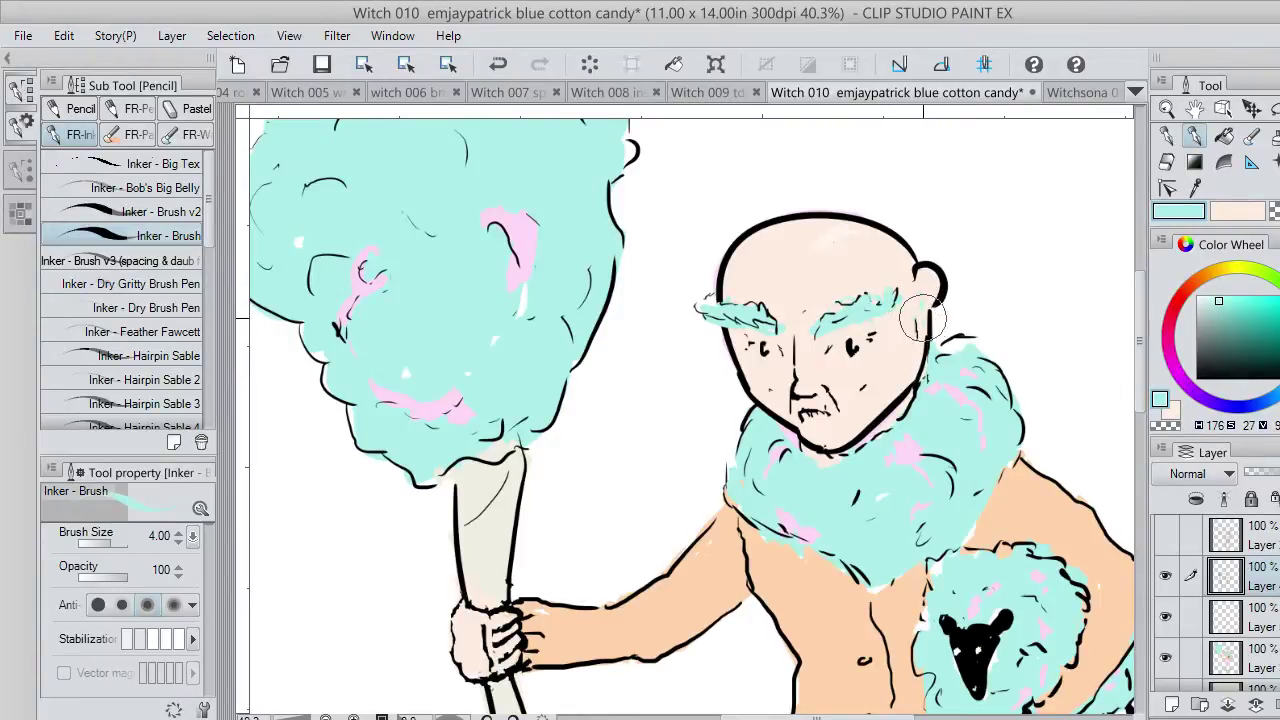
pyautogui.hotkey('ctrl', 'z')
pyautogui.moveTo(1198, 340); pyautogui.dragTo(1196, 378)
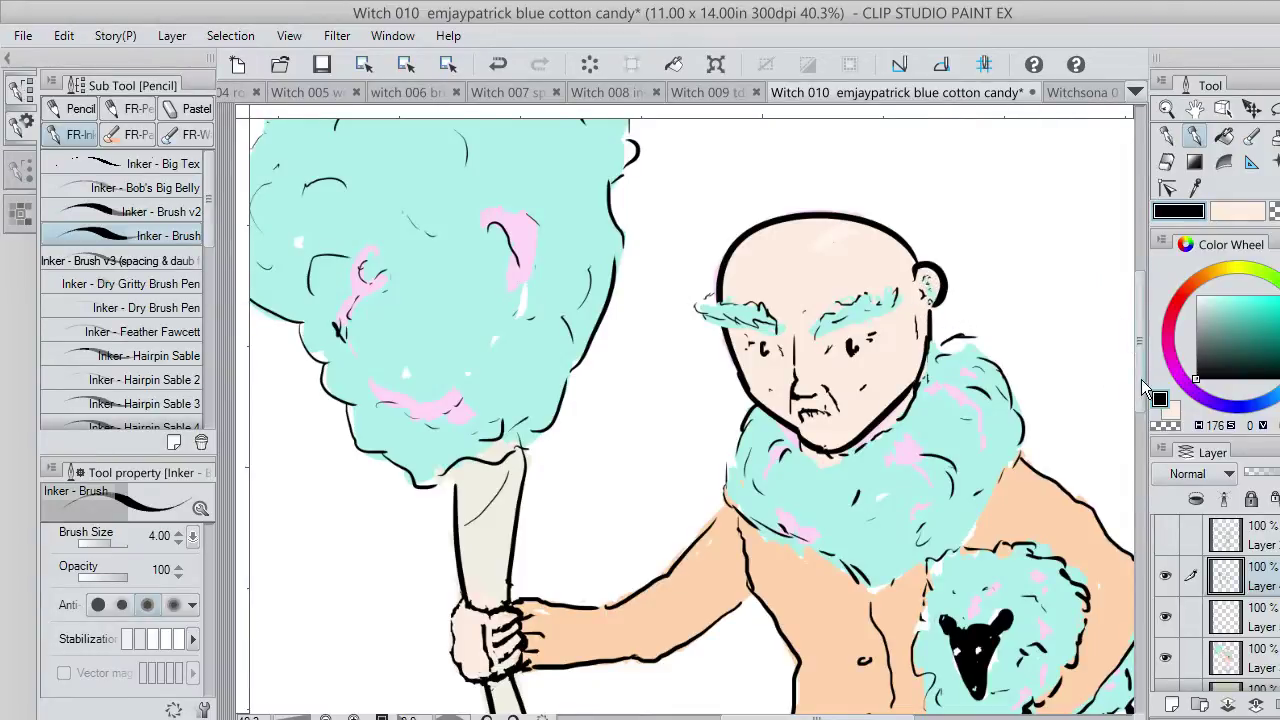
# Sample the trousers' pink and fill the unpainted gap along the outer knee of the leg farther from the stick.
pyautogui.moveTo(1145, 388); pyautogui.dragTo(1115, 553)
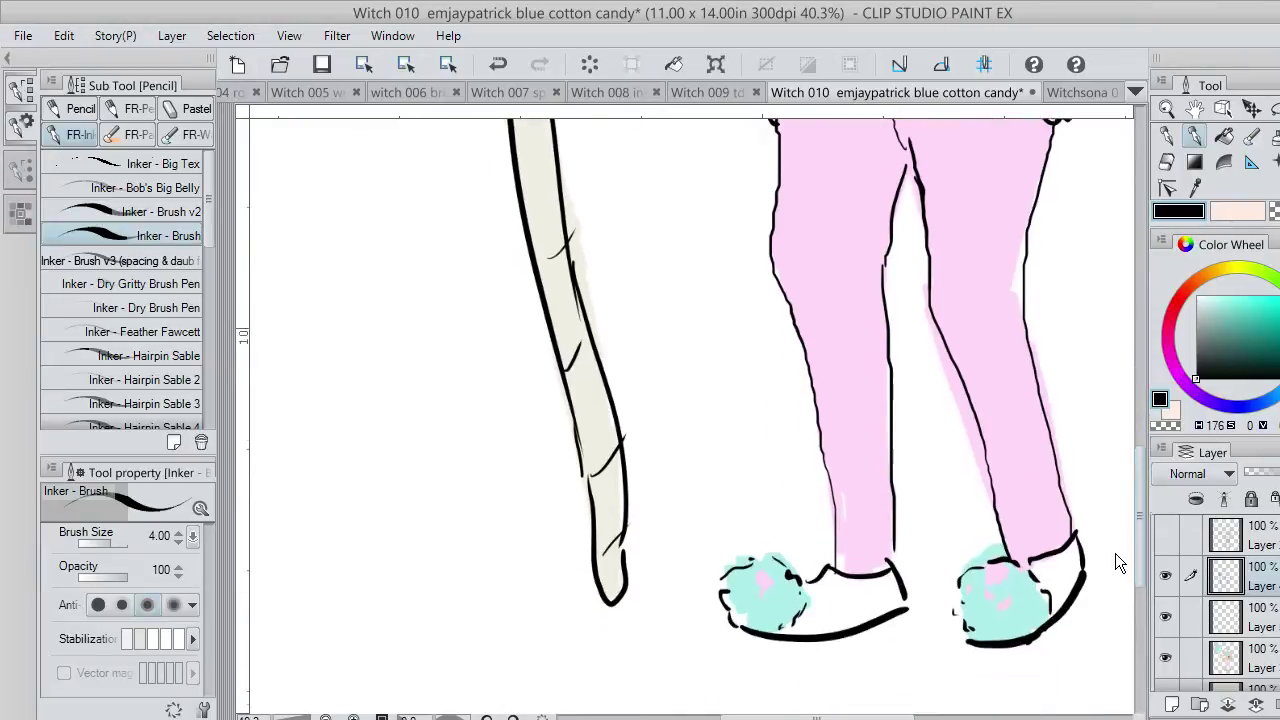
pyautogui.click(1197, 189)
pyautogui.click(1020, 370)
pyautogui.click(1198, 138)
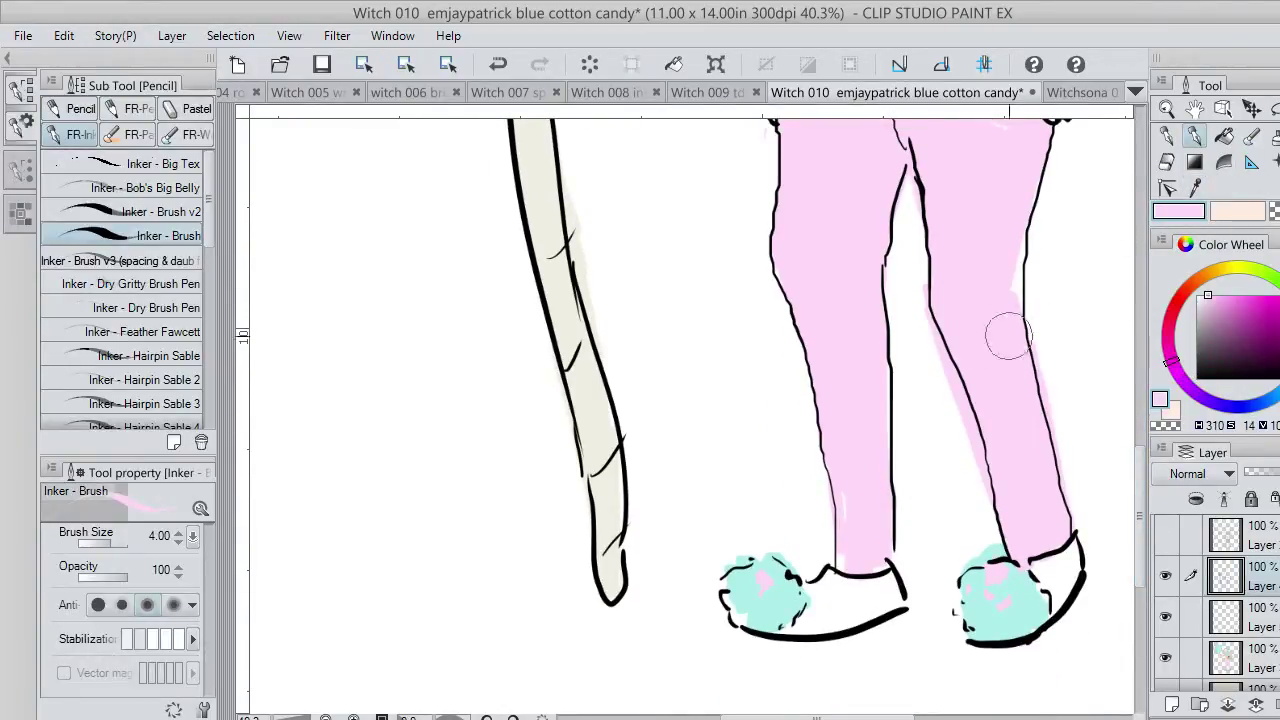
pyautogui.moveTo(1024, 243); pyautogui.dragTo(1022, 291)
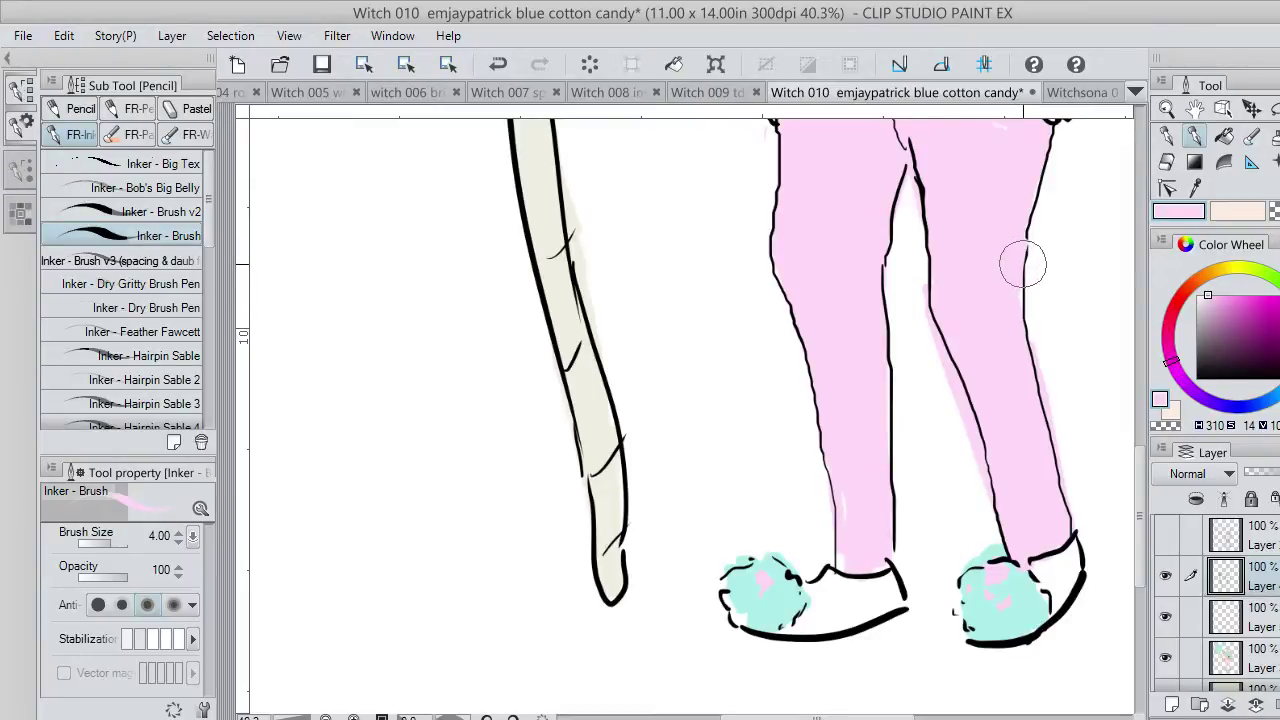
pyautogui.hotkey('ctrl', 'z')
pyautogui.moveTo(1023, 229); pyautogui.dragTo(1017, 309)
# Erase the pink spilling outside that trouser leg's outline on the colour layer with the transparent brush.
pyautogui.click(1273, 212)
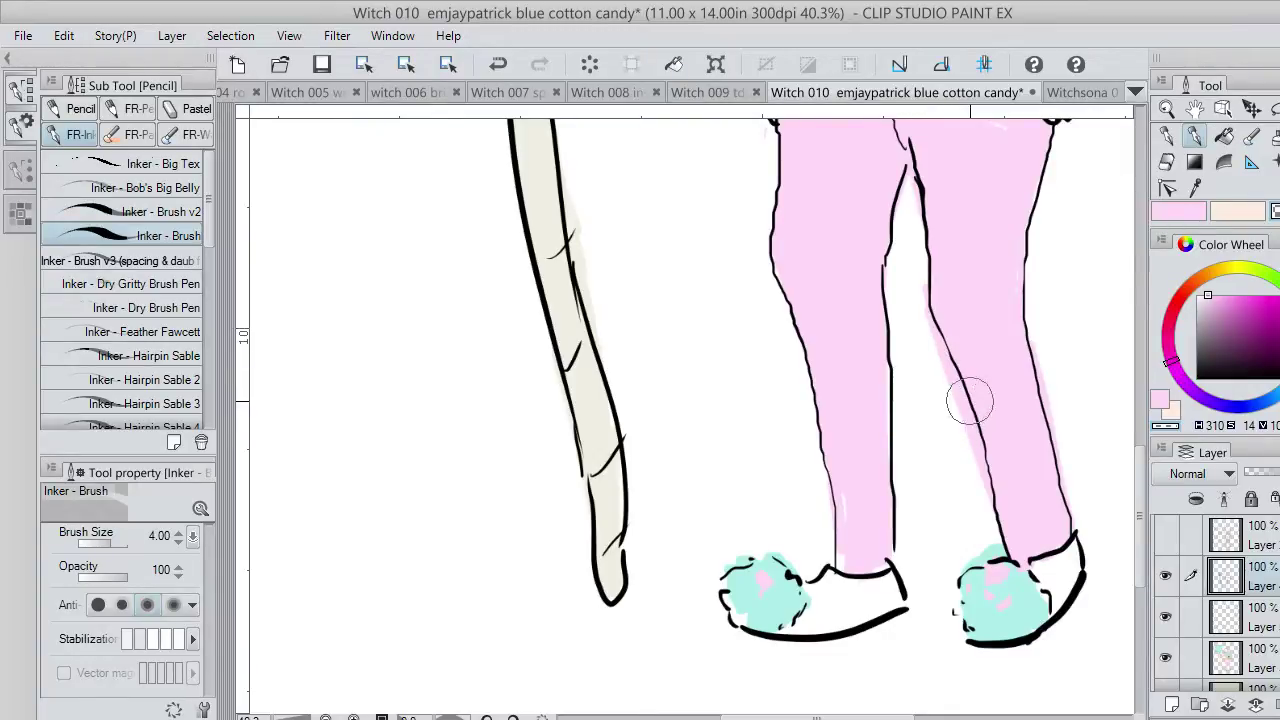
pyautogui.click(1250, 660)
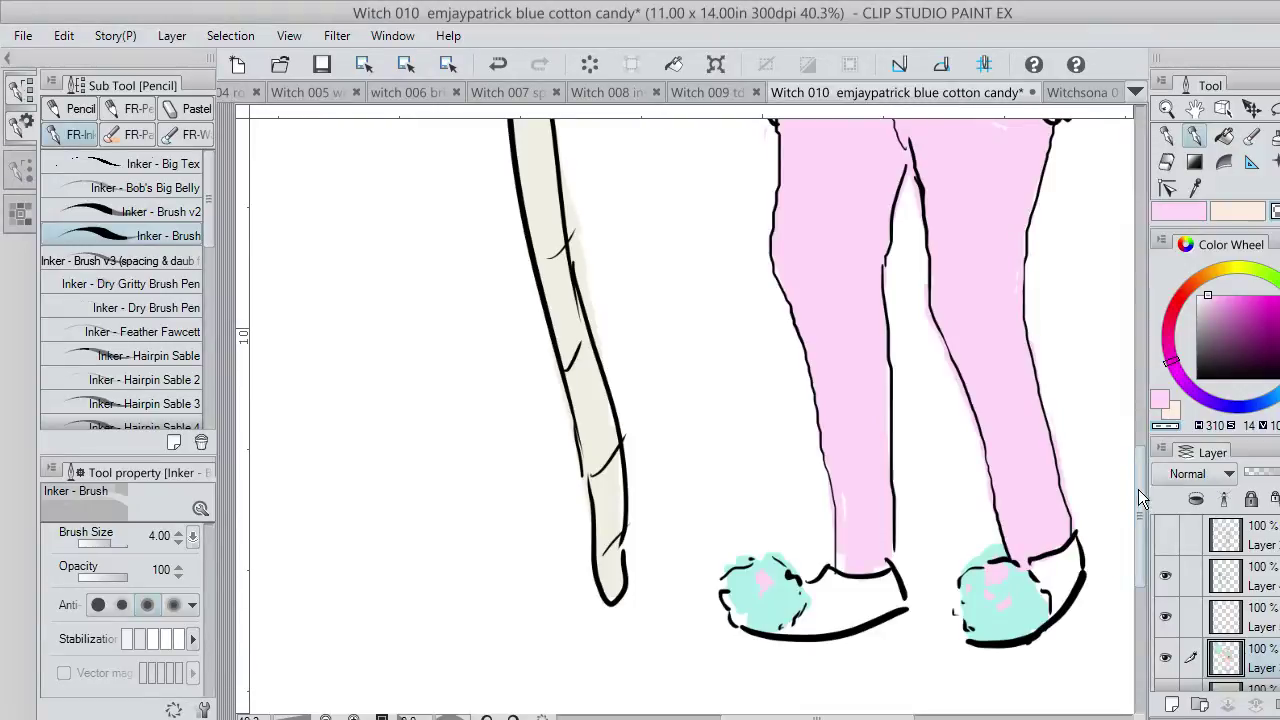
pyautogui.moveTo(1139, 494)
pyautogui.mouseDown()
pyautogui.moveTo(1133, 539)
pyautogui.moveTo(1133, 478)
pyautogui.mouseUp()
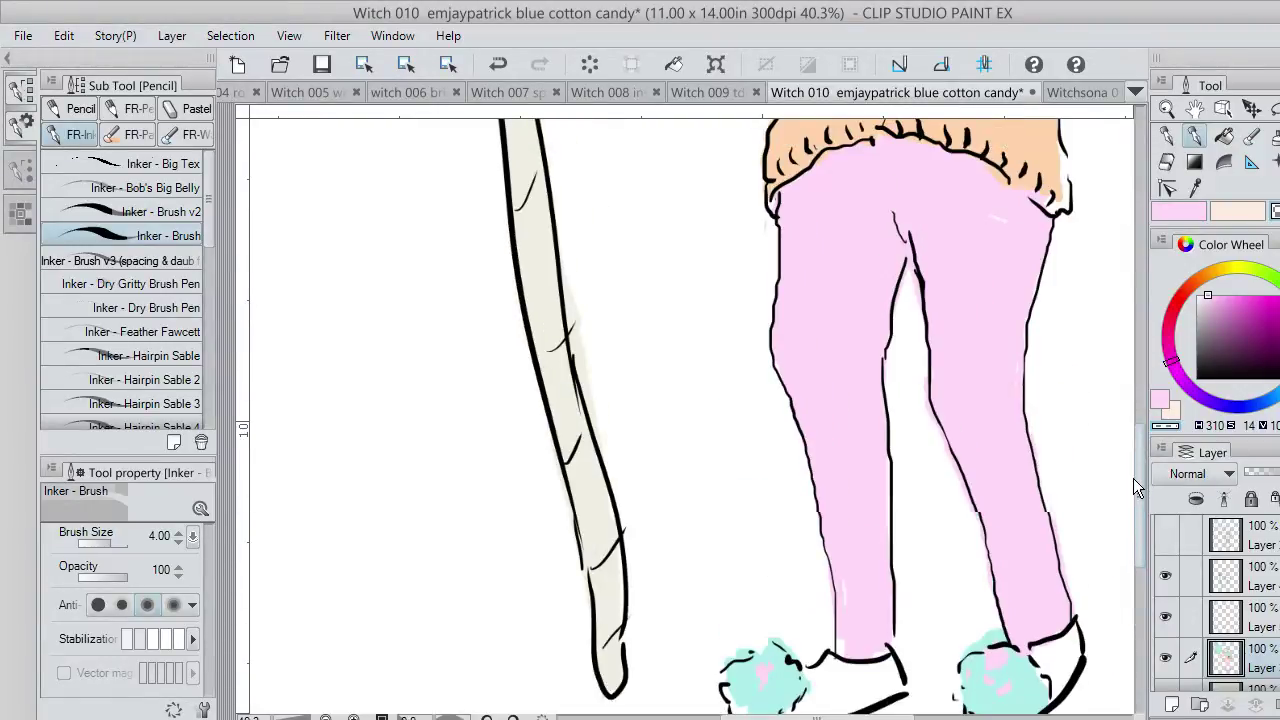
pyautogui.scroll(-1, 1133, 478)
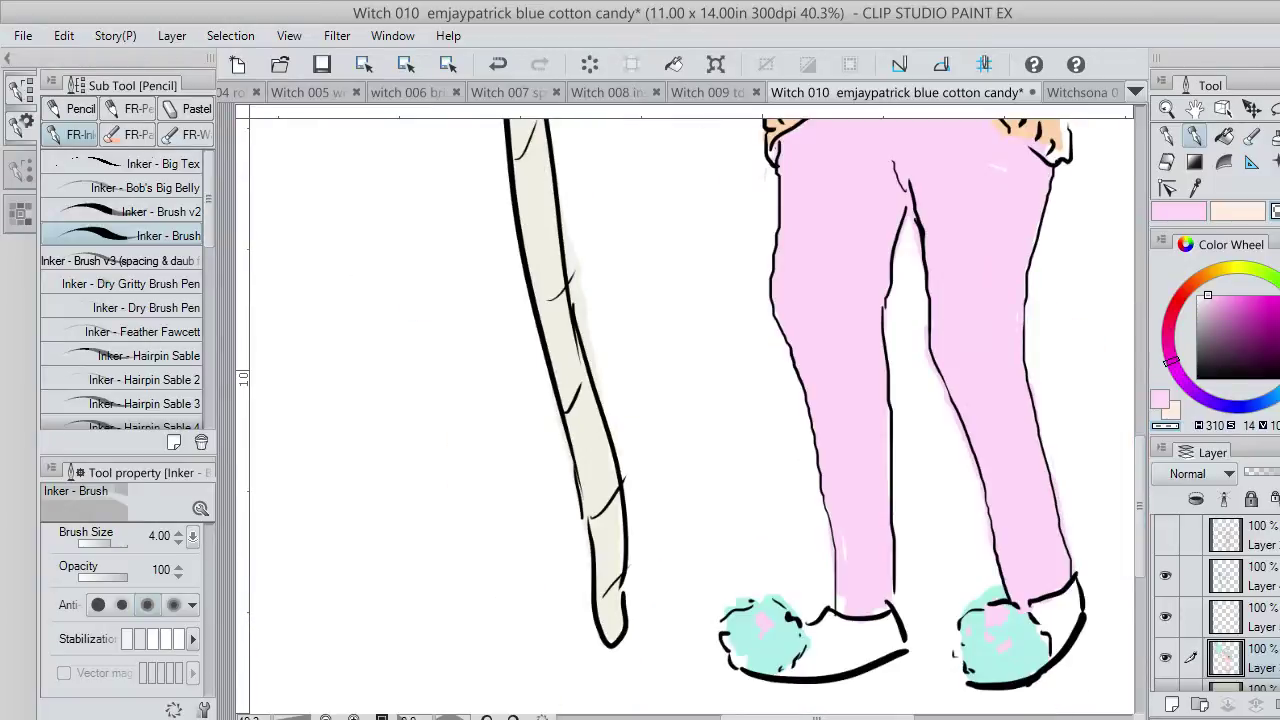
# Show the beige background layer and set the brush colour to white, undoing the test stroke on the colour layer.
pyautogui.scroll(-2, 1168, 616)
pyautogui.click(1167, 630)
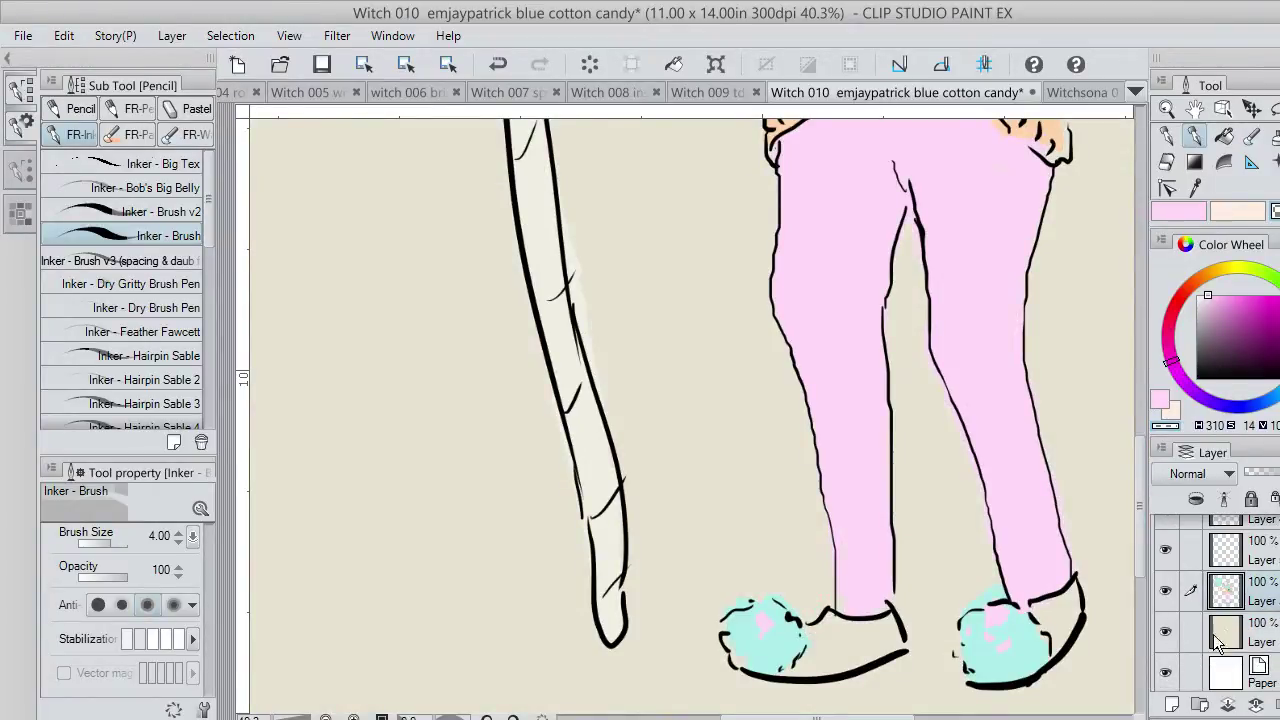
pyautogui.moveTo(1208, 315); pyautogui.dragTo(1179, 276)
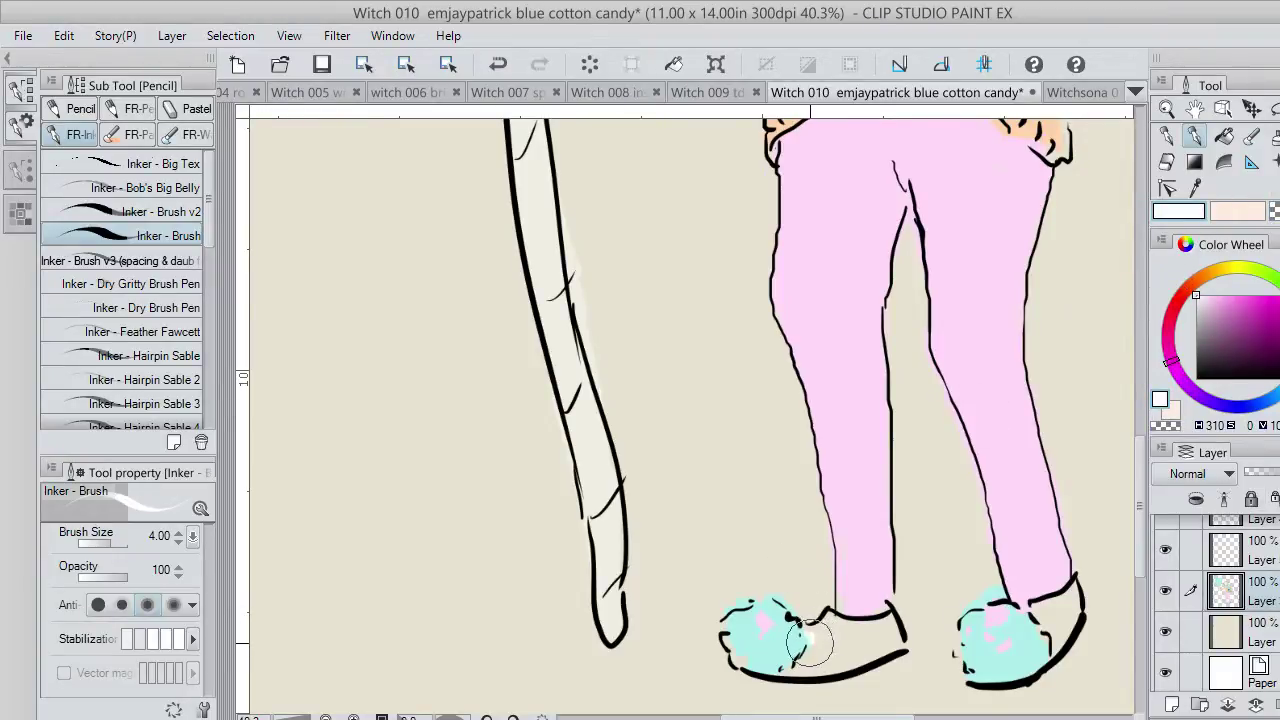
pyautogui.hotkey('ctrl', 'z')
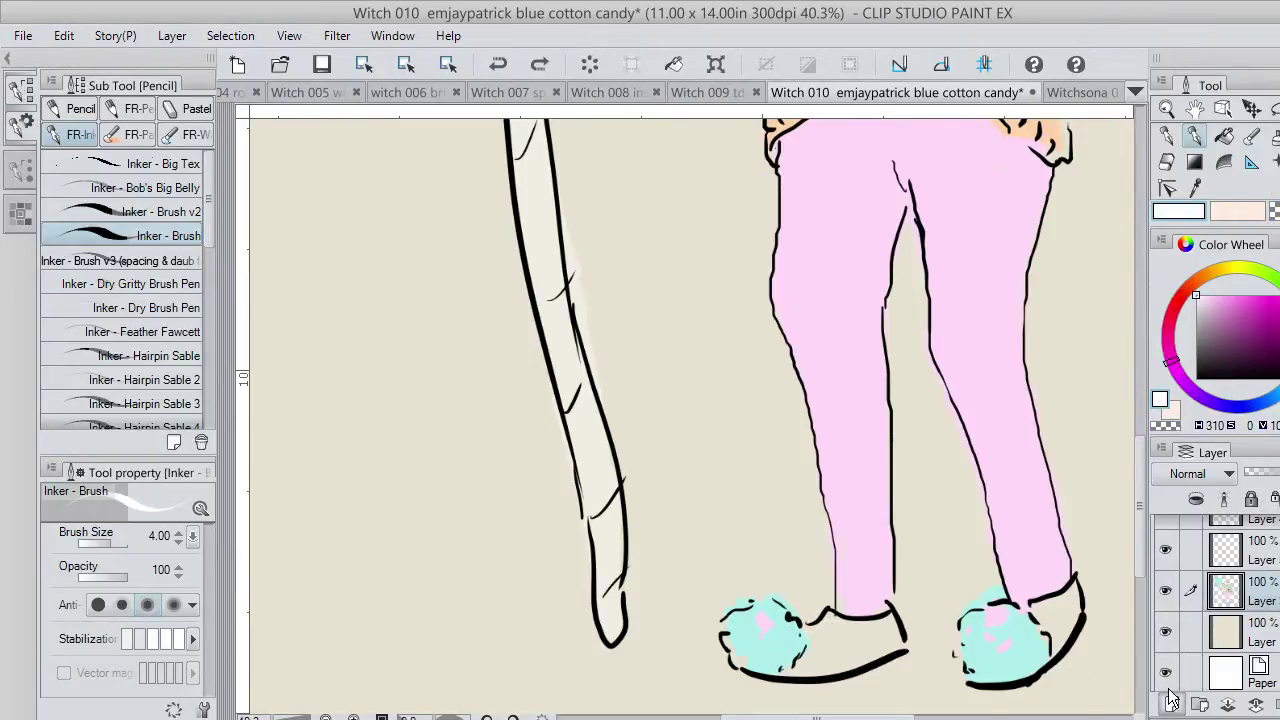
# Add a new layer beneath the colour layer and paint both shoes white behind their teal pompoms.
pyautogui.click(1171, 702)
pyautogui.moveTo(1215, 648); pyautogui.dragTo(1215, 650)
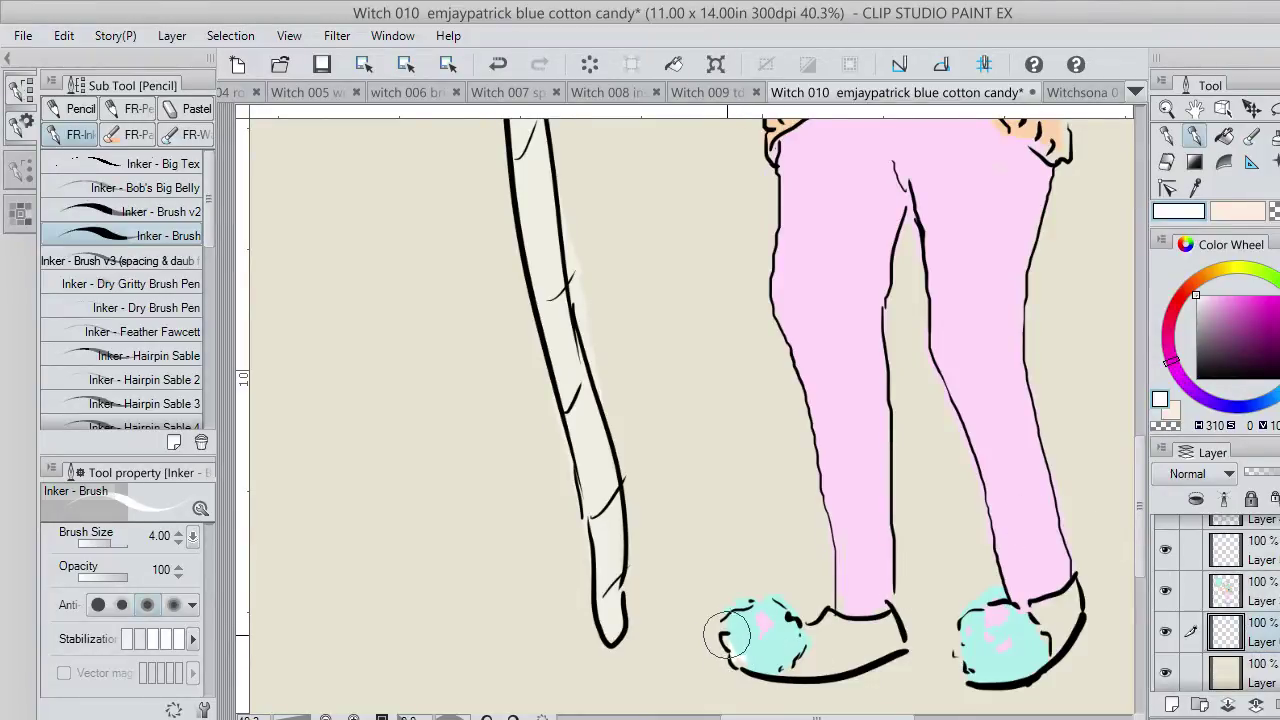
pyautogui.moveTo(733, 620)
pyautogui.mouseDown()
pyautogui.moveTo(783, 656)
pyautogui.moveTo(738, 653)
pyautogui.moveTo(823, 658)
pyautogui.moveTo(776, 668)
pyautogui.moveTo(893, 633)
pyautogui.moveTo(890, 620)
pyautogui.moveTo(867, 629)
pyautogui.moveTo(876, 634)
pyautogui.moveTo(826, 623)
pyautogui.moveTo(806, 631)
pyautogui.moveTo(814, 642)
pyautogui.moveTo(866, 634)
pyautogui.moveTo(873, 652)
pyautogui.moveTo(772, 657)
pyautogui.moveTo(902, 645)
pyautogui.moveTo(897, 600)
pyautogui.mouseUp()
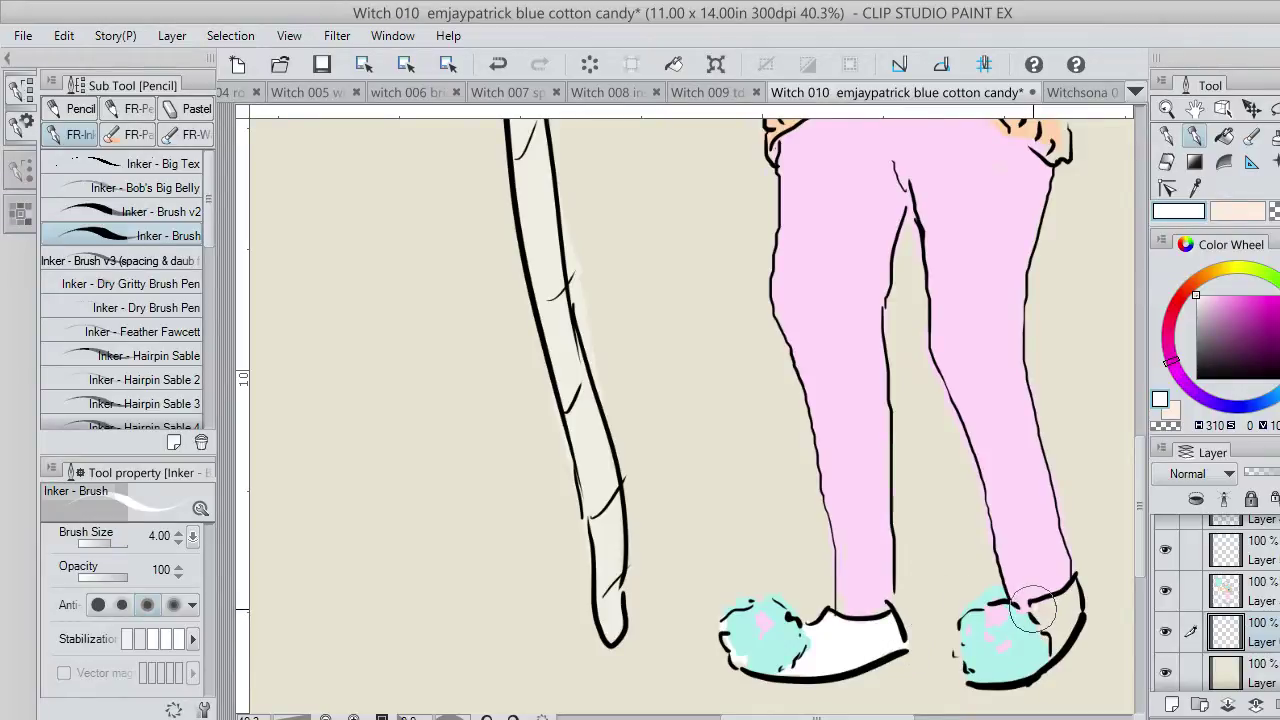
pyautogui.moveTo(1033, 606)
pyautogui.mouseDown()
pyautogui.moveTo(1045, 605)
pyautogui.moveTo(1045, 635)
pyautogui.moveTo(1040, 618)
pyautogui.moveTo(1062, 622)
pyautogui.moveTo(1058, 640)
pyautogui.moveTo(1078, 585)
pyautogui.moveTo(1060, 610)
pyautogui.mouseUp()
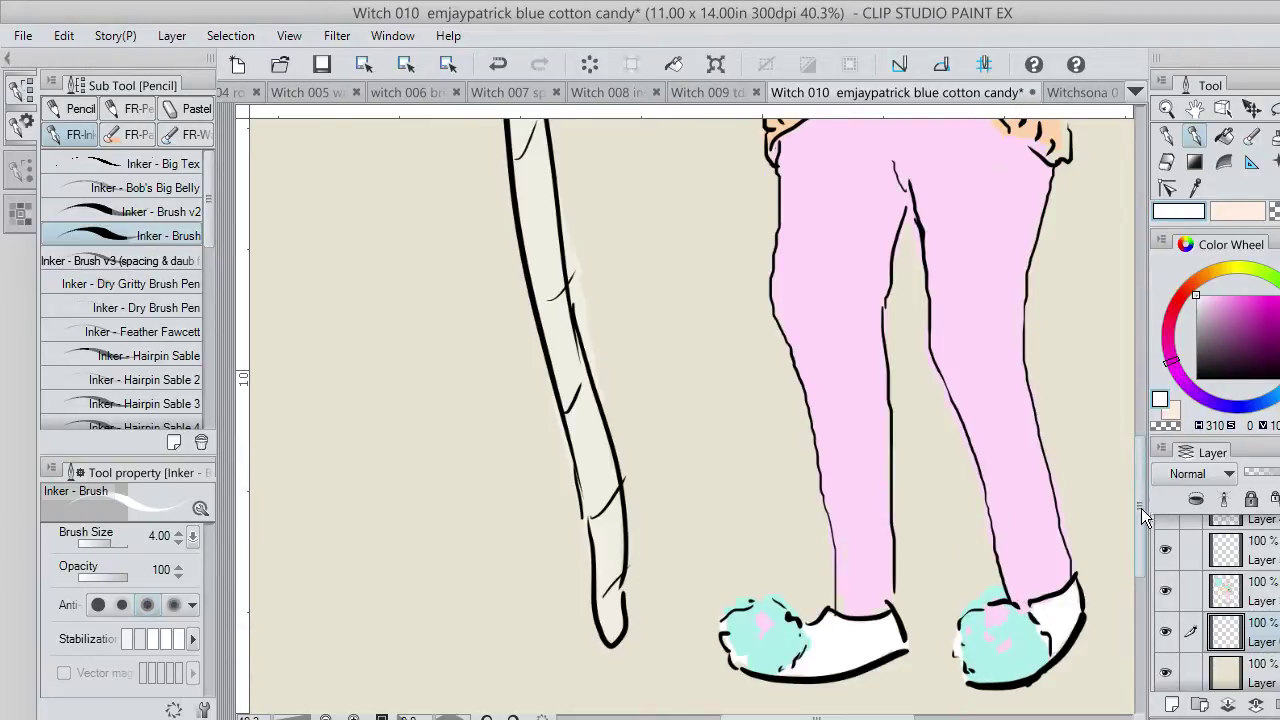
# Fill the unpainted gaps along the cardigan's side, the cotton candy's base and the top of the fluffy collar with white.
pyautogui.moveTo(1141, 508); pyautogui.dragTo(1140, 444)
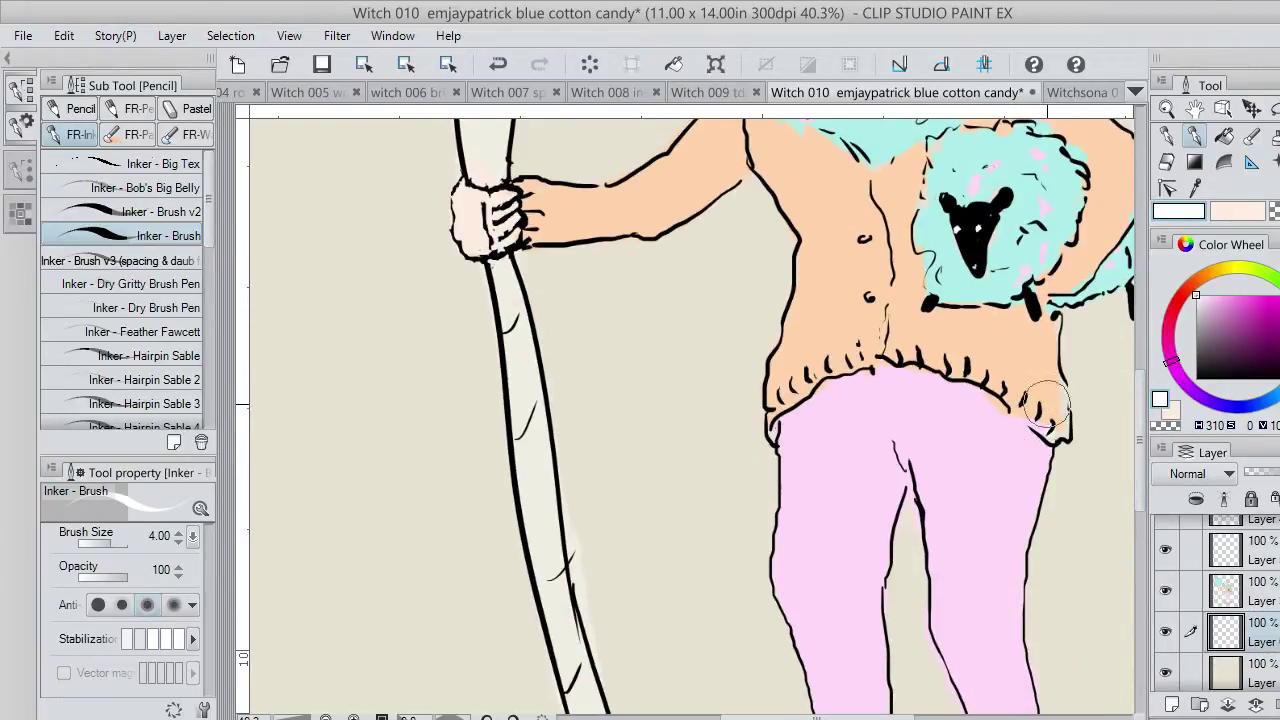
pyautogui.moveTo(1045, 405)
pyautogui.mouseDown()
pyautogui.moveTo(1066, 423)
pyautogui.moveTo(1048, 300)
pyautogui.mouseUp()
pyautogui.moveTo(1140, 452); pyautogui.dragTo(1140, 390)
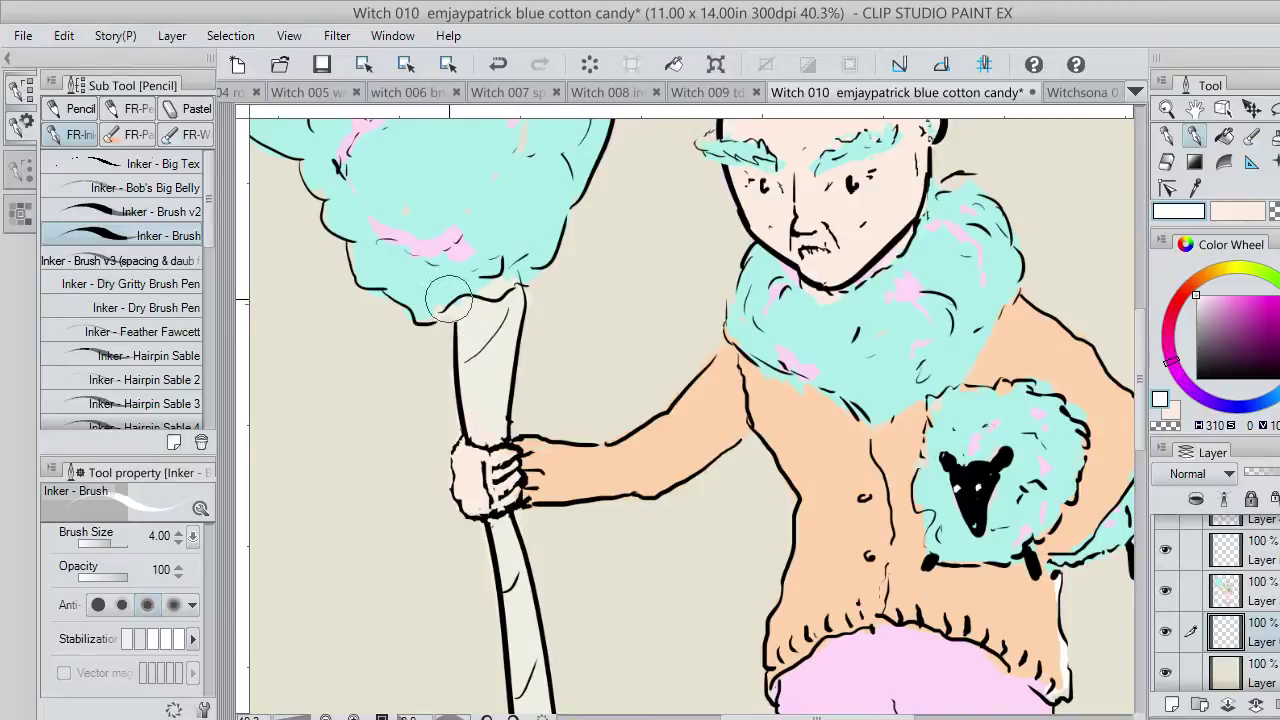
pyautogui.moveTo(454, 313); pyautogui.dragTo(438, 314)
pyautogui.moveTo(943, 190); pyautogui.dragTo(965, 186)
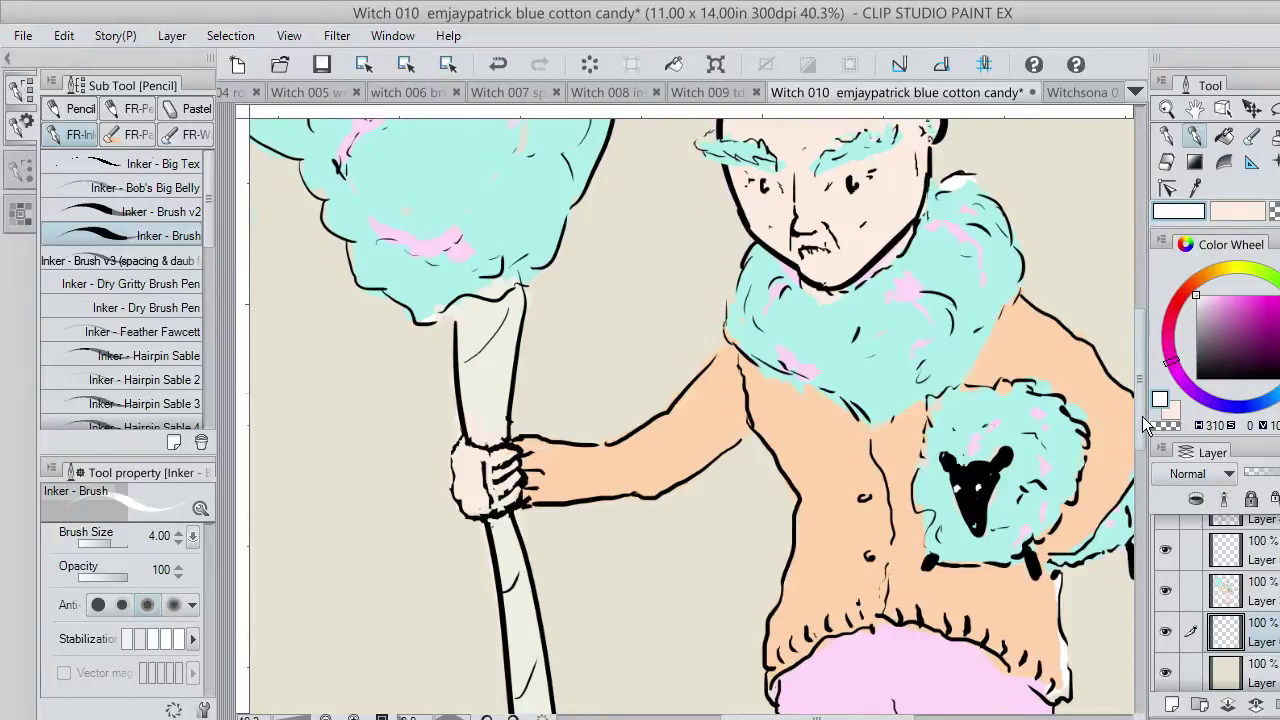
# Fill the unpainted gaps around the outline of the cotton candy with white on both of its sides.
pyautogui.moveTo(1147, 425); pyautogui.dragTo(1140, 362)
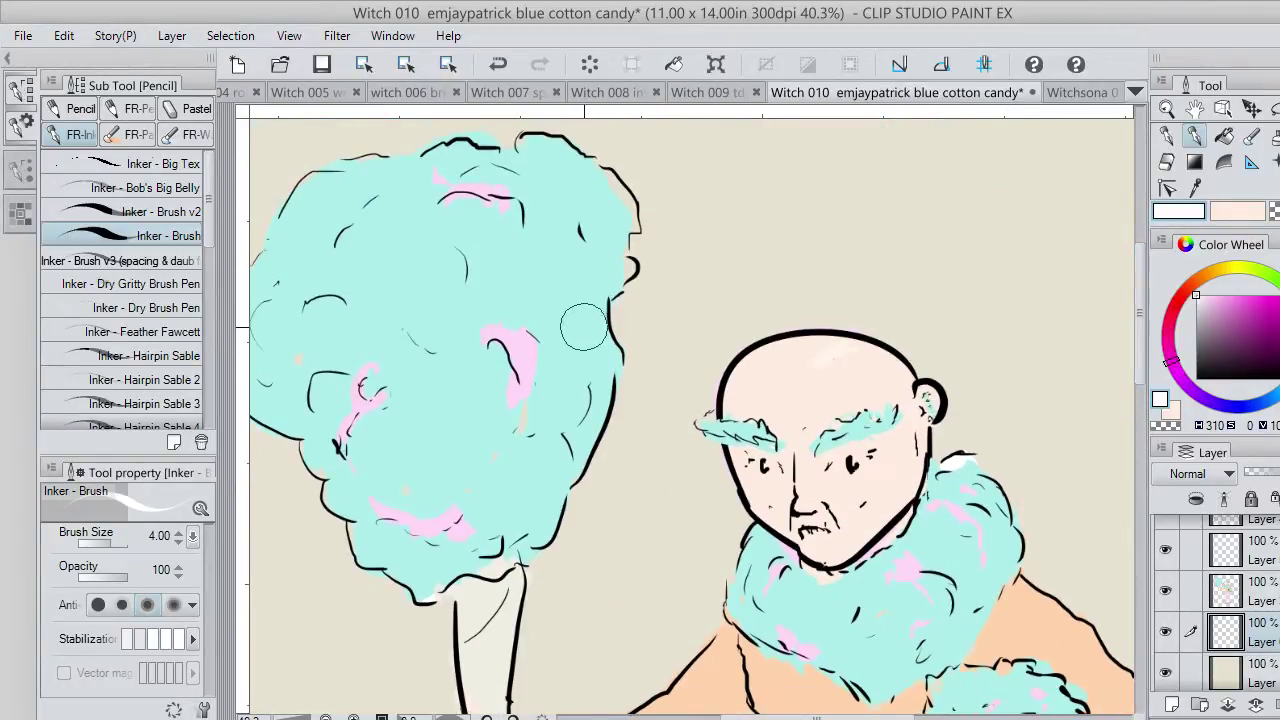
pyautogui.moveTo(607, 270)
pyautogui.mouseDown()
pyautogui.moveTo(630, 266)
pyautogui.moveTo(628, 213)
pyautogui.moveTo(603, 178)
pyautogui.mouseUp()
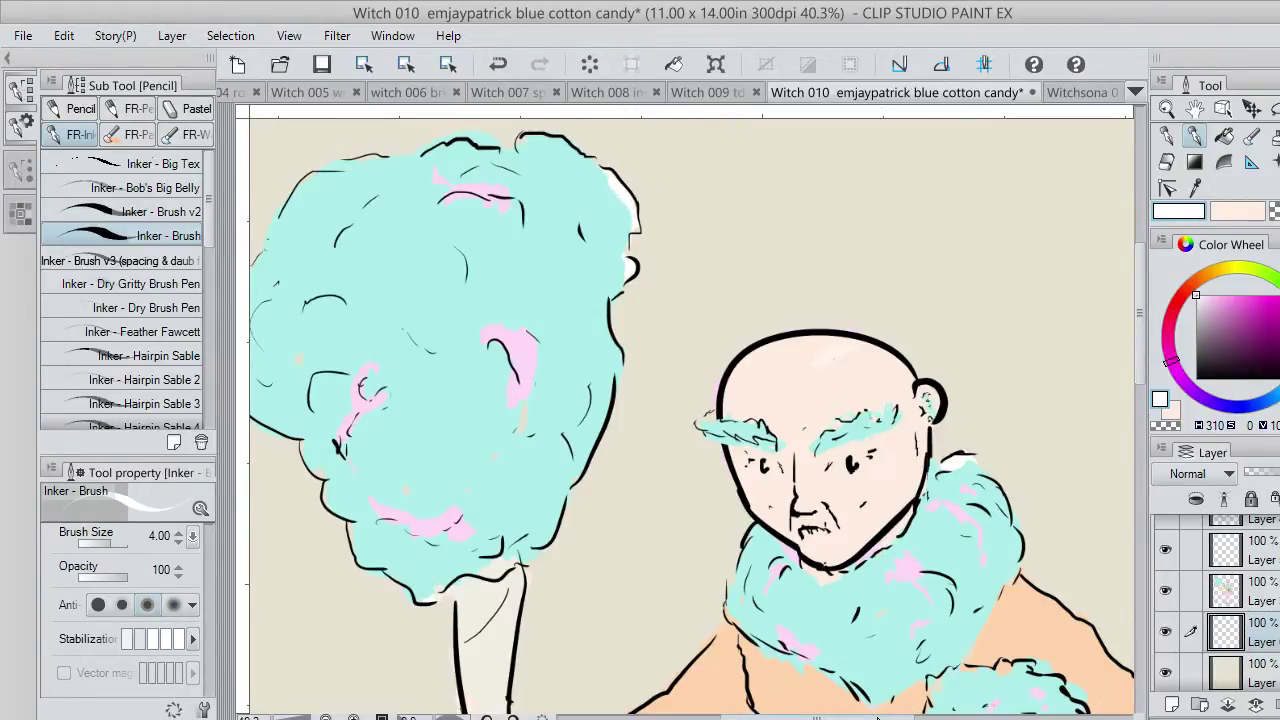
pyautogui.moveTo(878, 718); pyautogui.dragTo(831, 718)
pyautogui.moveTo(458, 293)
pyautogui.mouseDown()
pyautogui.moveTo(523, 193)
pyautogui.moveTo(572, 160)
pyautogui.moveTo(733, 139)
pyautogui.moveTo(739, 155)
pyautogui.mouseUp()
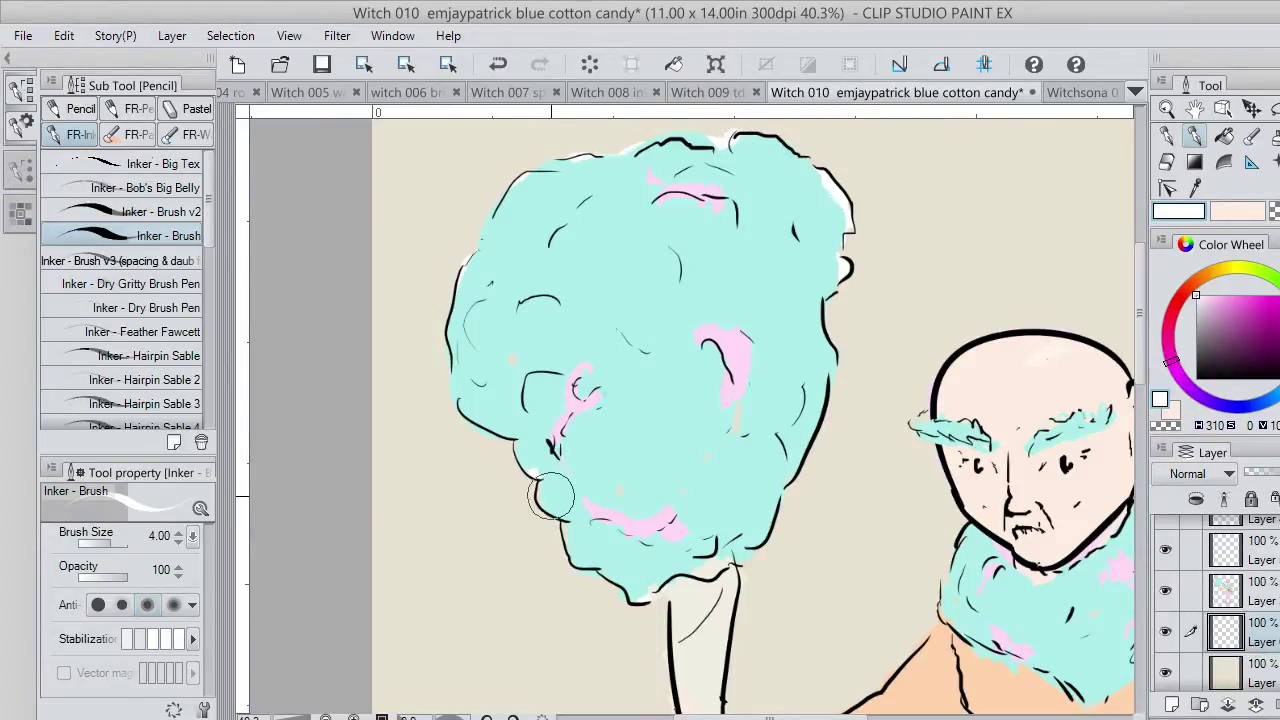
pyautogui.moveTo(551, 496)
pyautogui.mouseDown()
pyautogui.moveTo(538, 489)
pyautogui.moveTo(577, 544)
pyautogui.mouseUp()
pyautogui.moveTo(631, 578)
pyautogui.mouseDown()
pyautogui.moveTo(719, 557)
pyautogui.moveTo(655, 599)
pyautogui.mouseUp()
# Paint white into the unpainted gaps along the outer edge of the sheep behind the elbow.
pyautogui.moveTo(841, 717); pyautogui.dragTo(898, 717)
pyautogui.moveTo(1139, 365); pyautogui.dragTo(1139, 422)
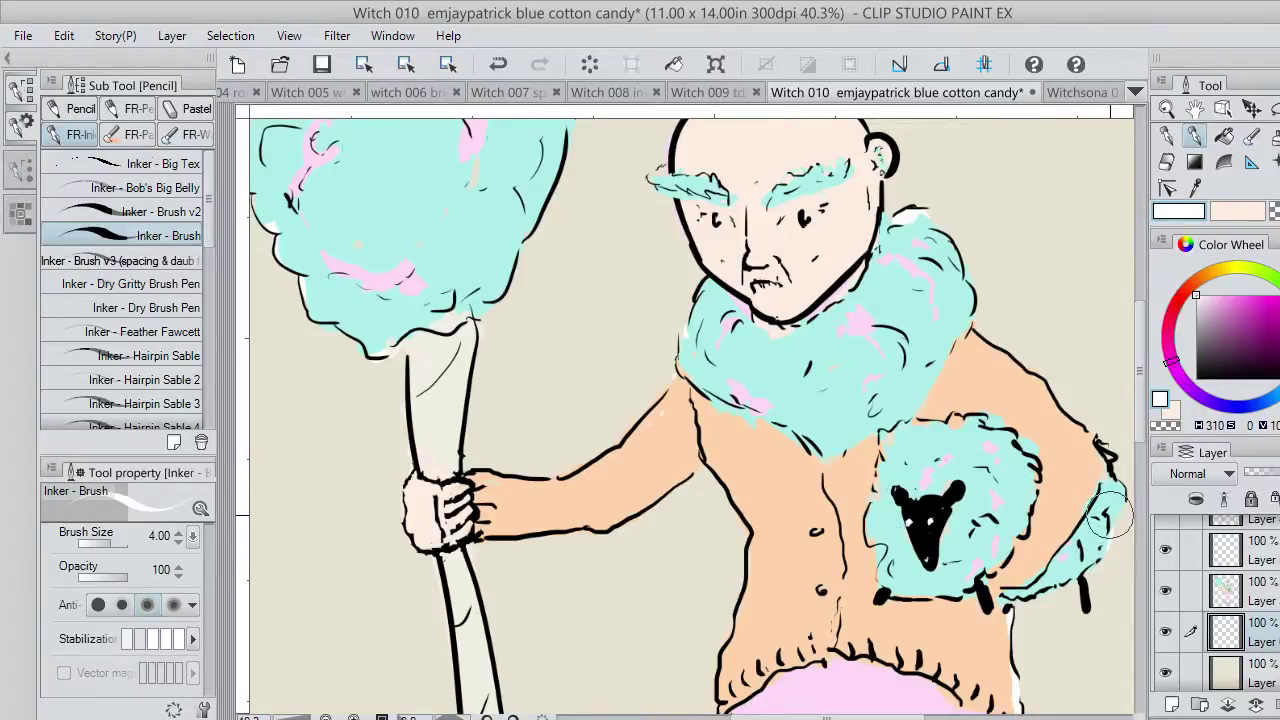
pyautogui.moveTo(1107, 487); pyautogui.dragTo(1105, 458)
# Erase the pale colour spilling outside the stick's outline on the colour layer with the transparent brush.
pyautogui.moveTo(1147, 438); pyautogui.dragTo(1120, 508)
pyautogui.click(1266, 590)
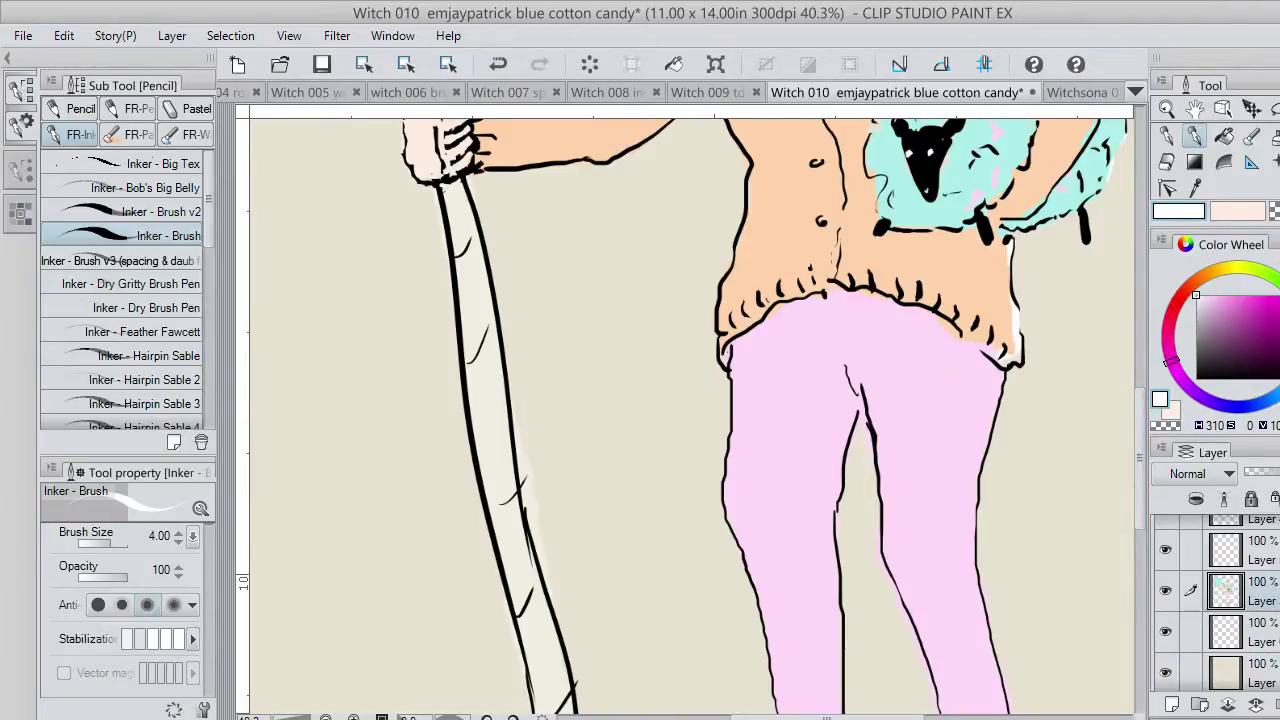
pyautogui.press('c')
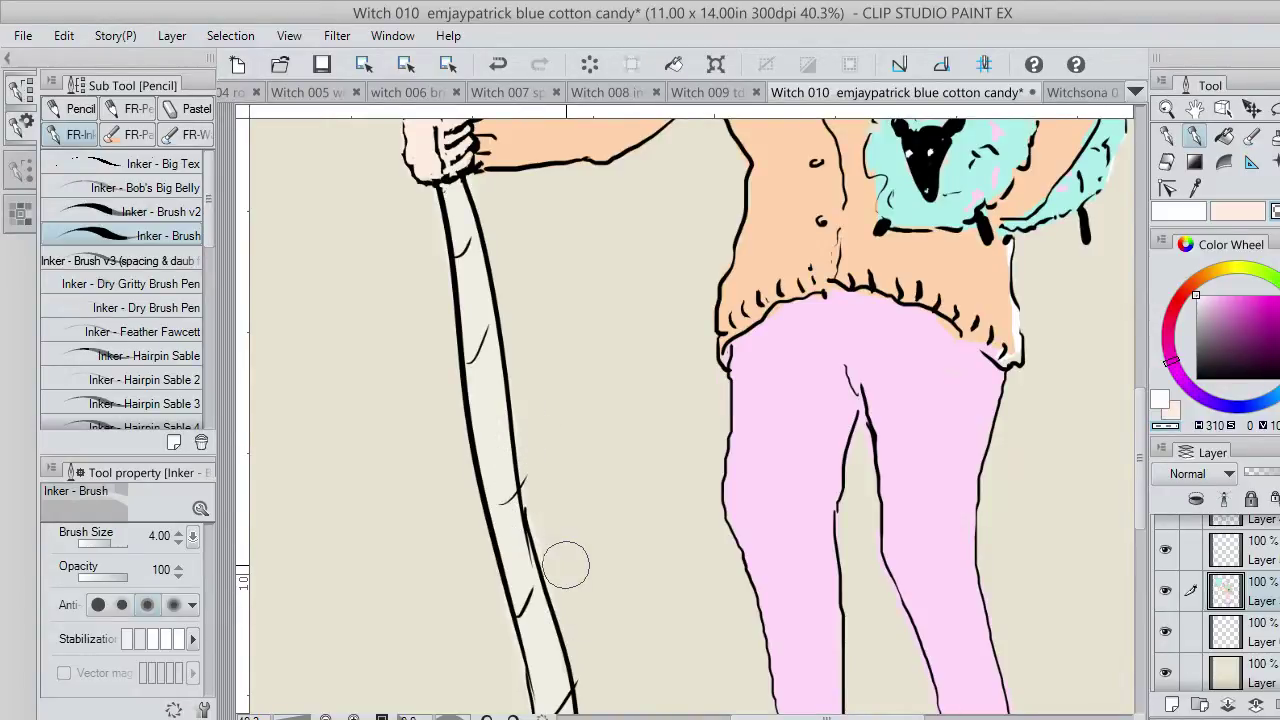
pyautogui.scroll(5, 1135, 414)
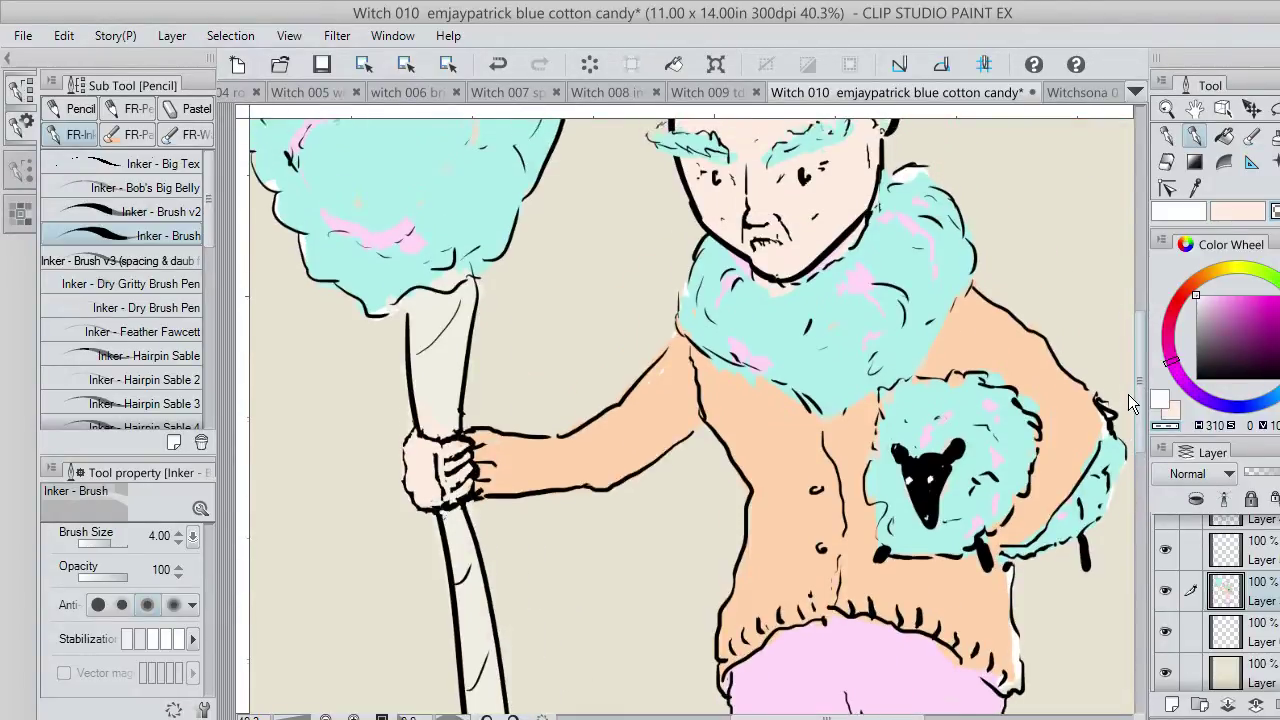
pyautogui.moveTo(1131, 389); pyautogui.dragTo(1129, 346)
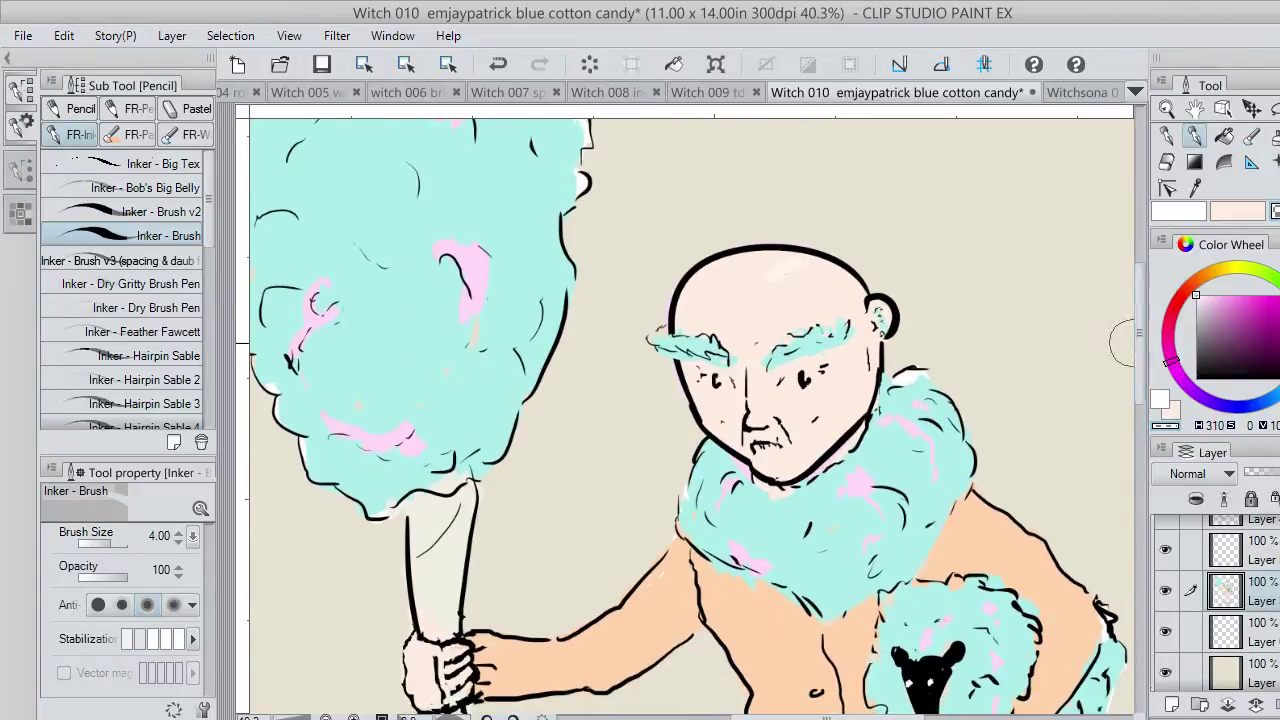
pyautogui.press('c')
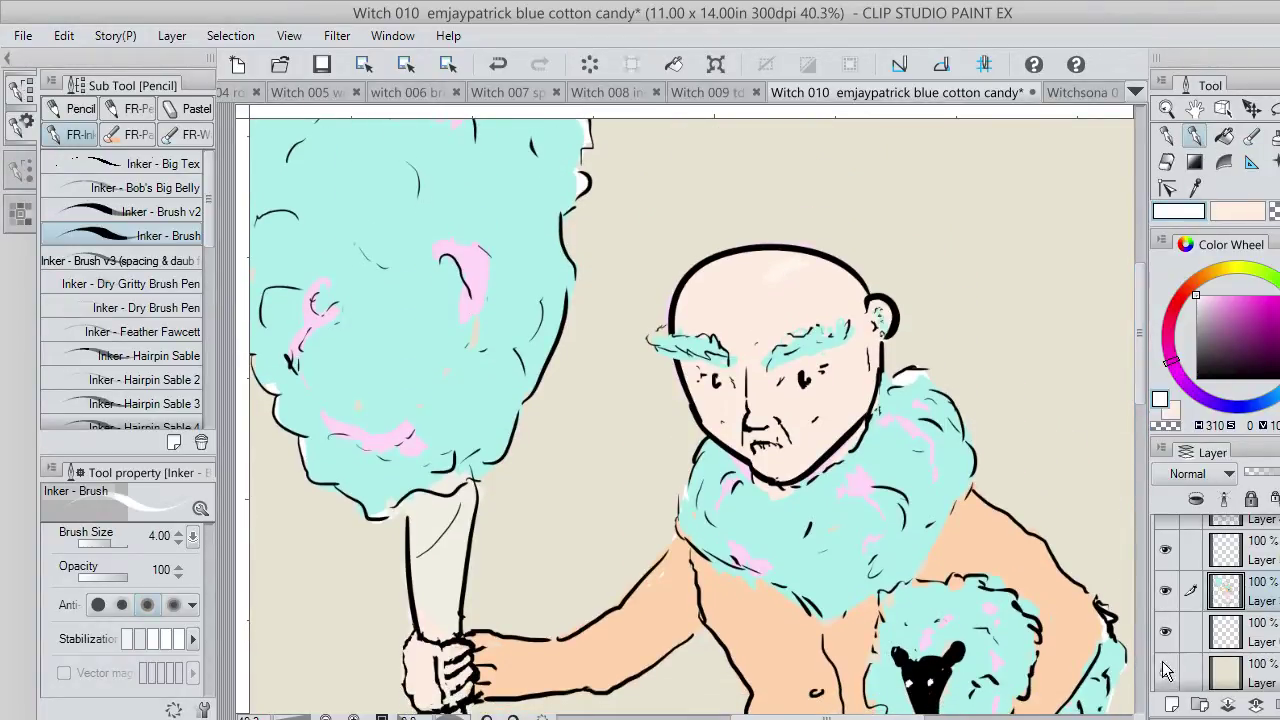
# Create a highlight layer at the top of the layer stack and paint white highlights on the bald head and nose.
pyautogui.click(1172, 702)
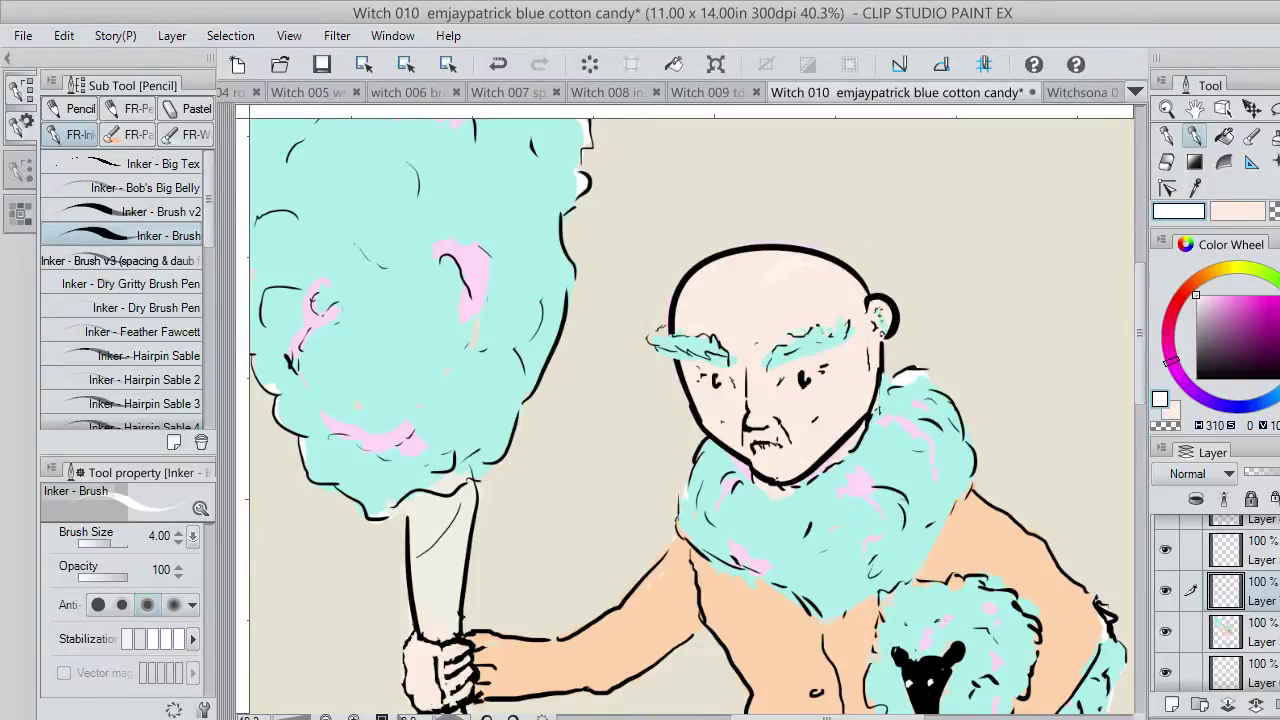
pyautogui.moveTo(791, 264)
pyautogui.mouseDown()
pyautogui.moveTo(835, 270)
pyautogui.moveTo(799, 264)
pyautogui.mouseUp()
pyautogui.scroll(1, 1225, 605)
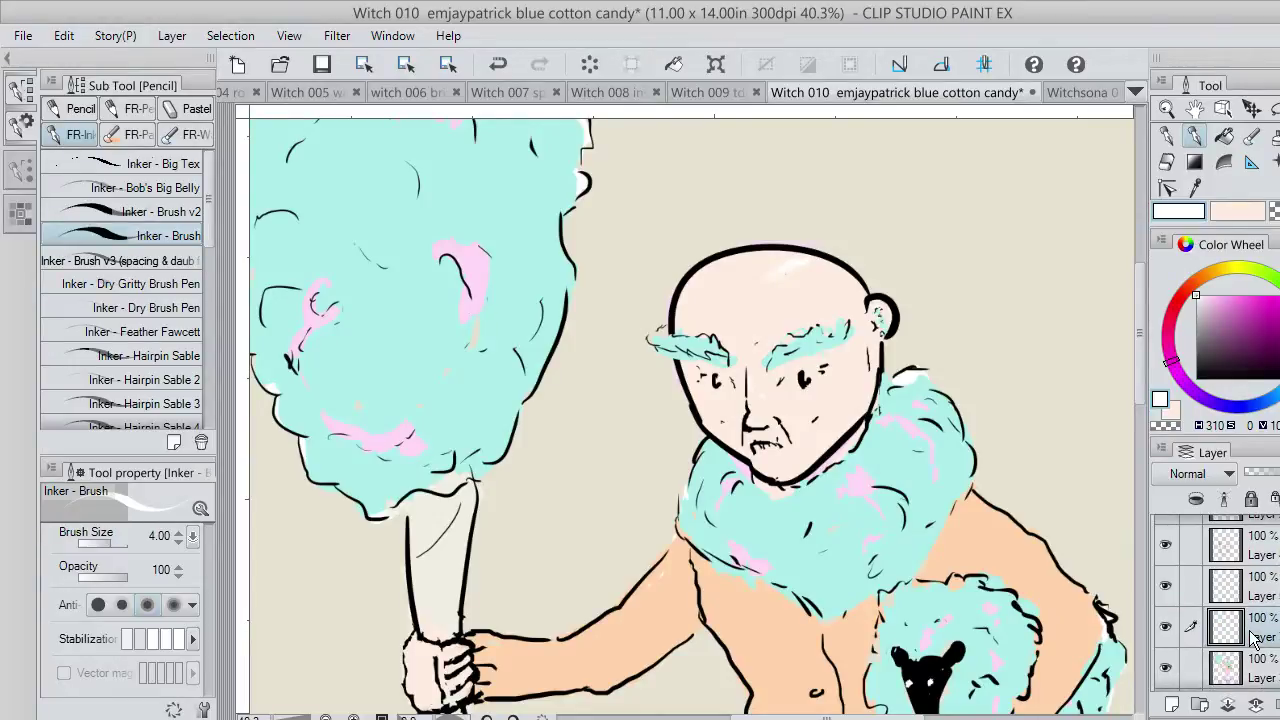
pyautogui.moveTo(1272, 566); pyautogui.dragTo(1273, 565)
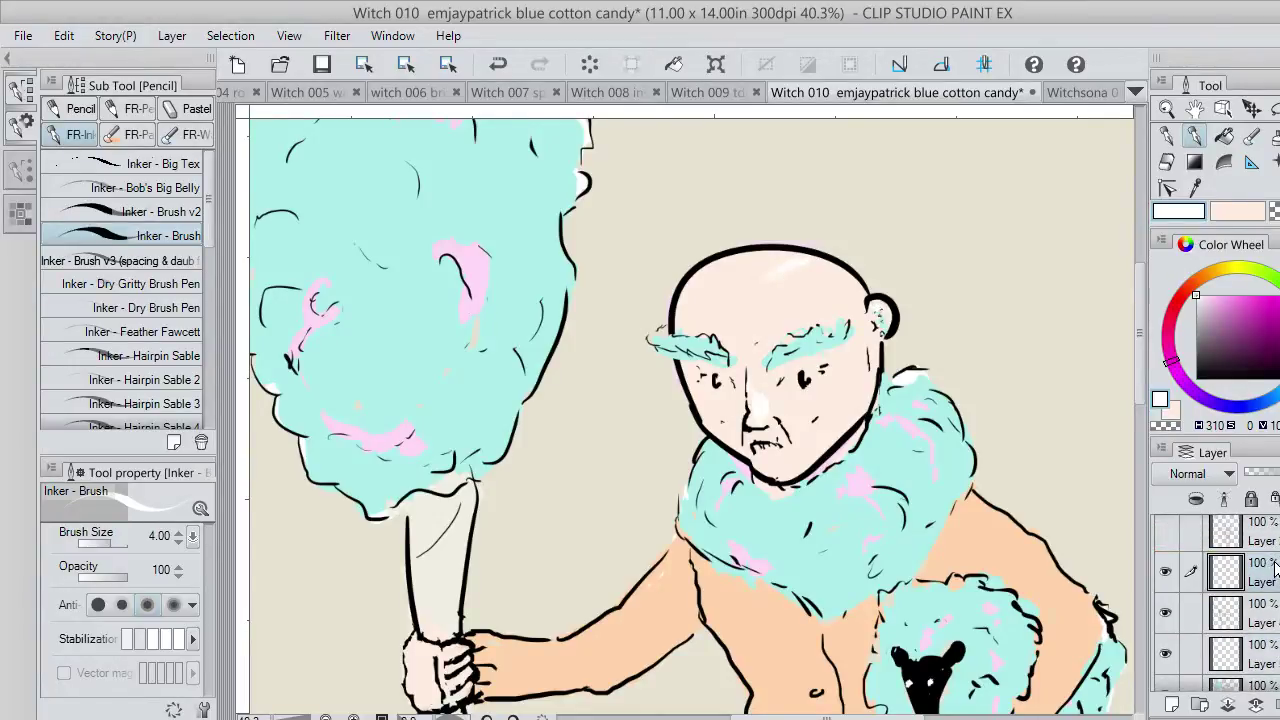
pyautogui.hotkey('ctrl', 'z')
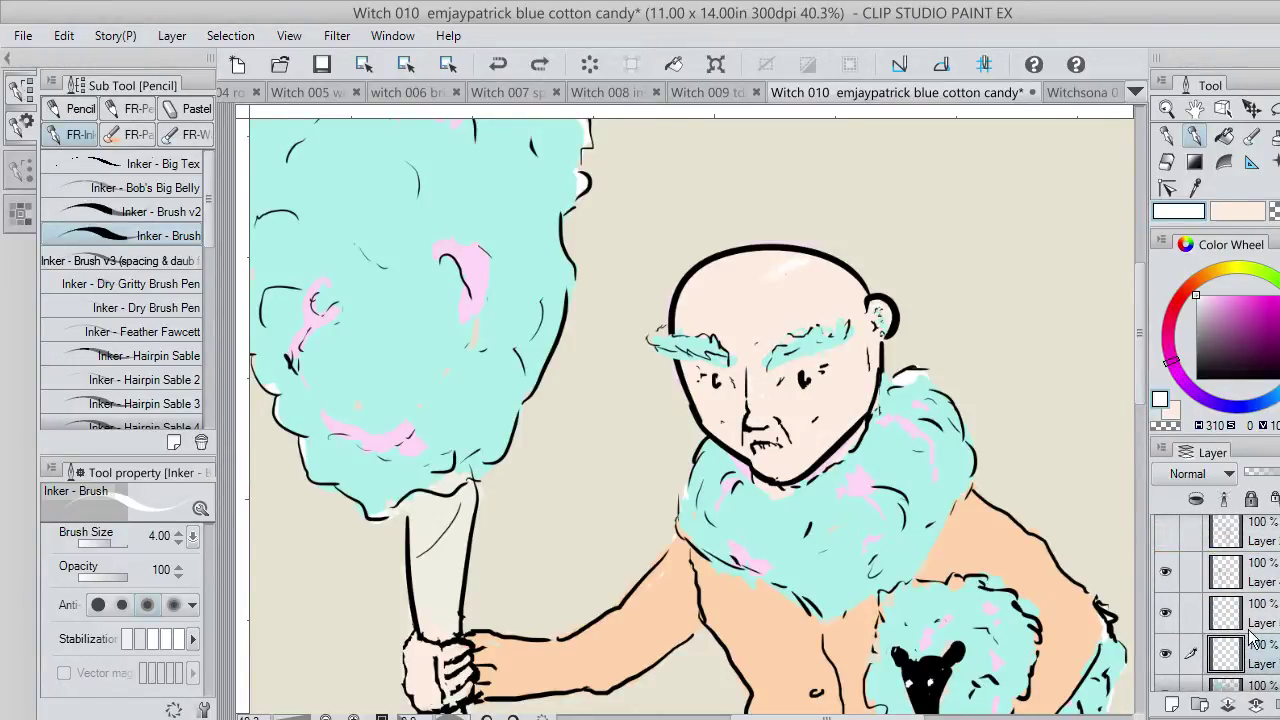
pyautogui.moveTo(1273, 662); pyautogui.dragTo(1276, 545)
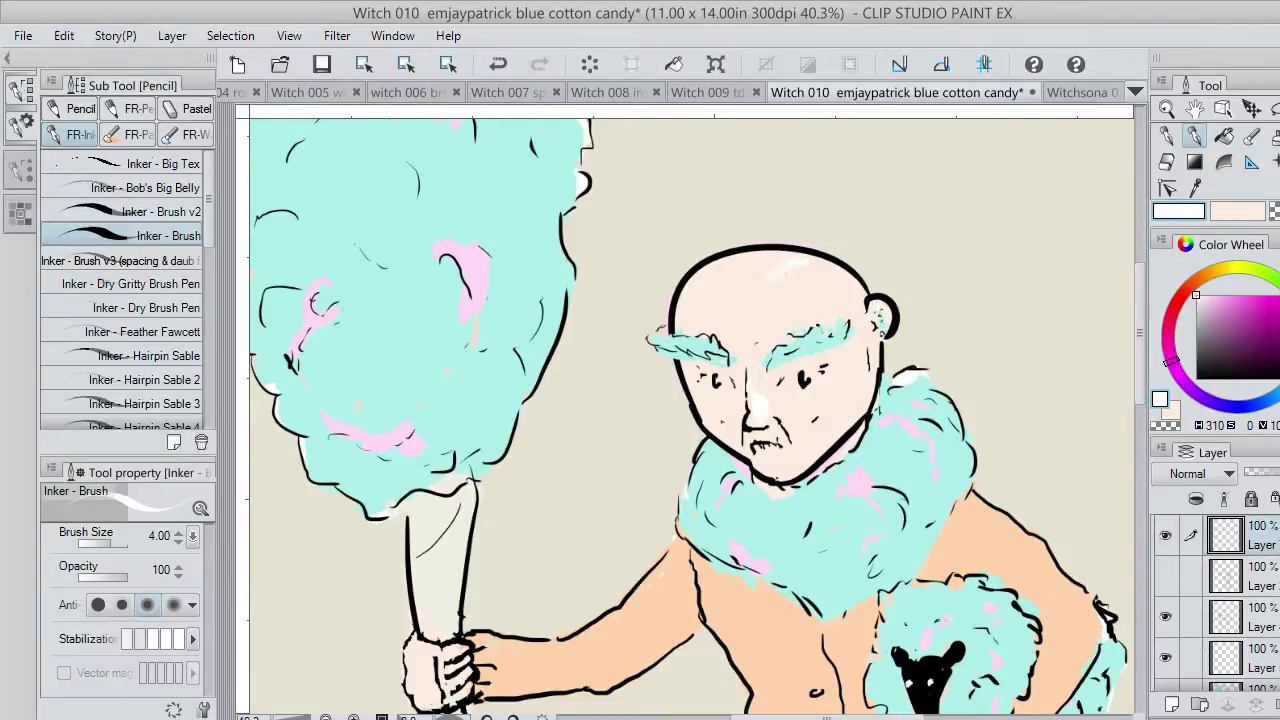
# Trim the nose highlight with the transparent brush and add small white highlights to the cheeks, eyebrows and fluffy collar.
pyautogui.press('c')
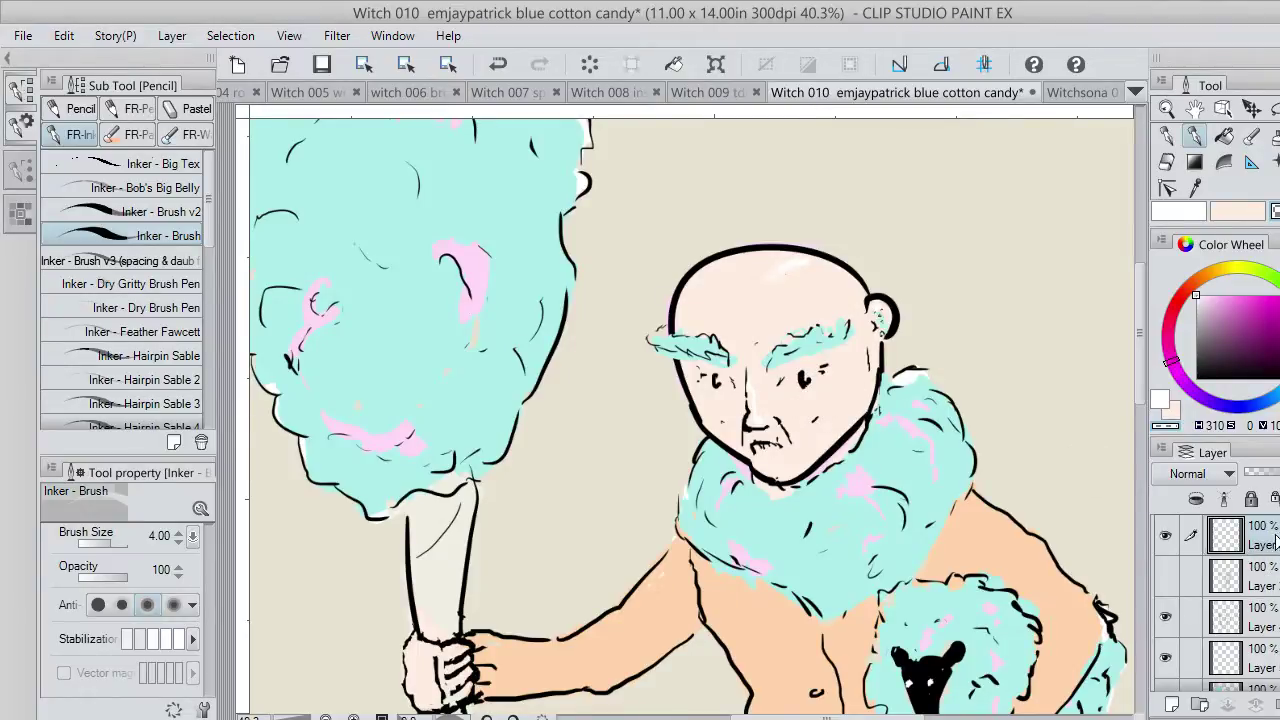
pyautogui.click(1200, 220)
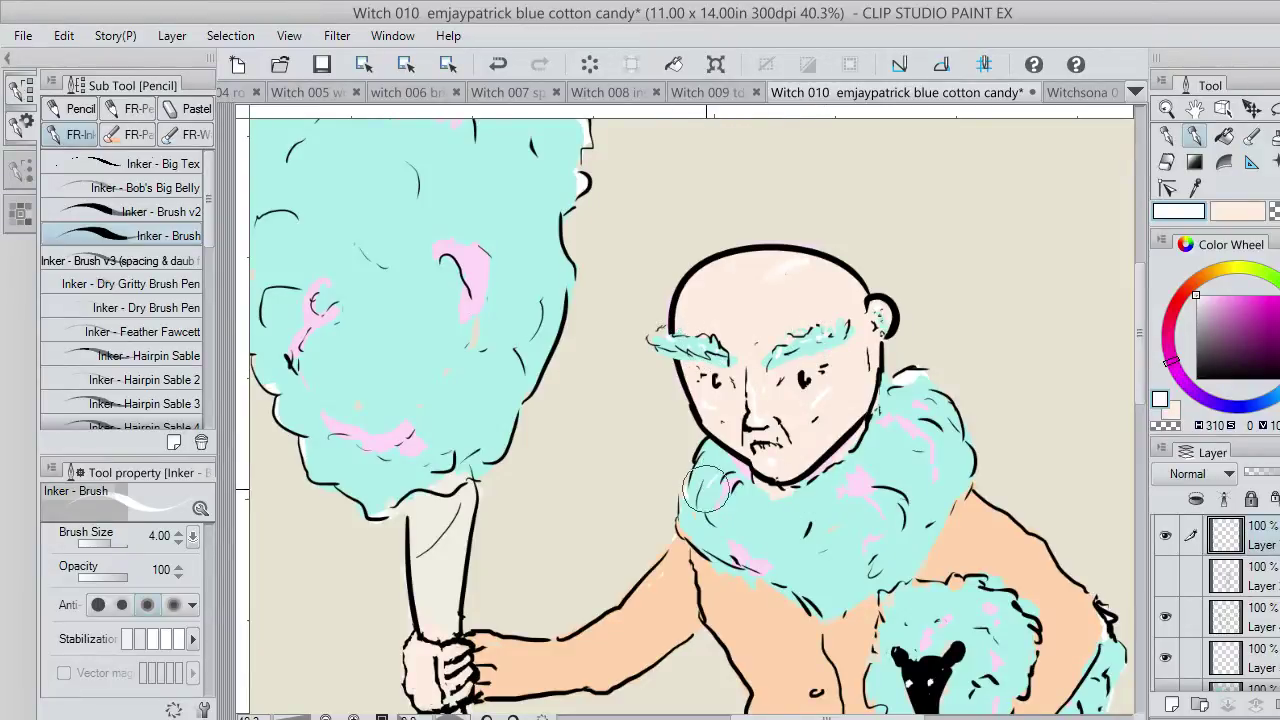
pyautogui.moveTo(778, 512); pyautogui.dragTo(794, 534)
pyautogui.moveTo(886, 471); pyautogui.dragTo(911, 496)
pyautogui.moveTo(925, 416); pyautogui.dragTo(943, 422)
pyautogui.hotkey('ctrl', 'z')
pyautogui.moveTo(908, 496); pyautogui.dragTo(924, 513)
# Add short white highlight strokes to the held sheep's wool, black face and legs.
pyautogui.moveTo(1140, 398); pyautogui.dragTo(1139, 435)
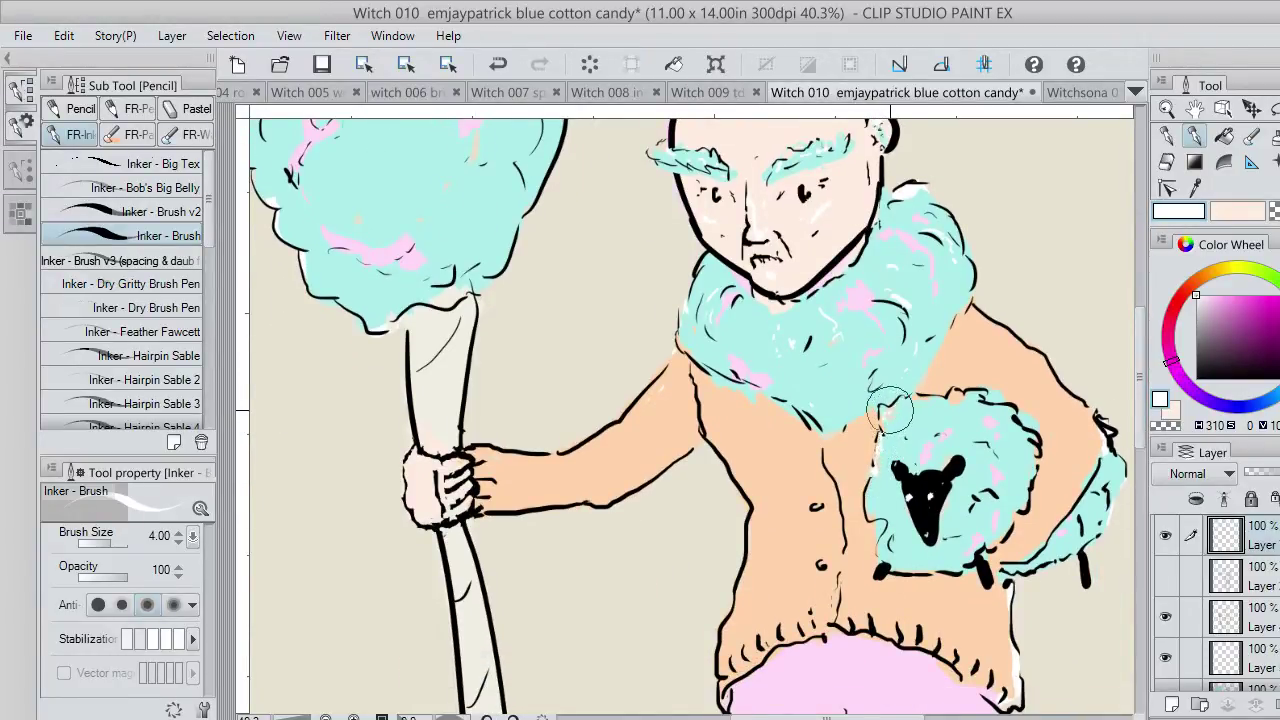
pyautogui.moveTo(890, 410); pyautogui.dragTo(924, 395)
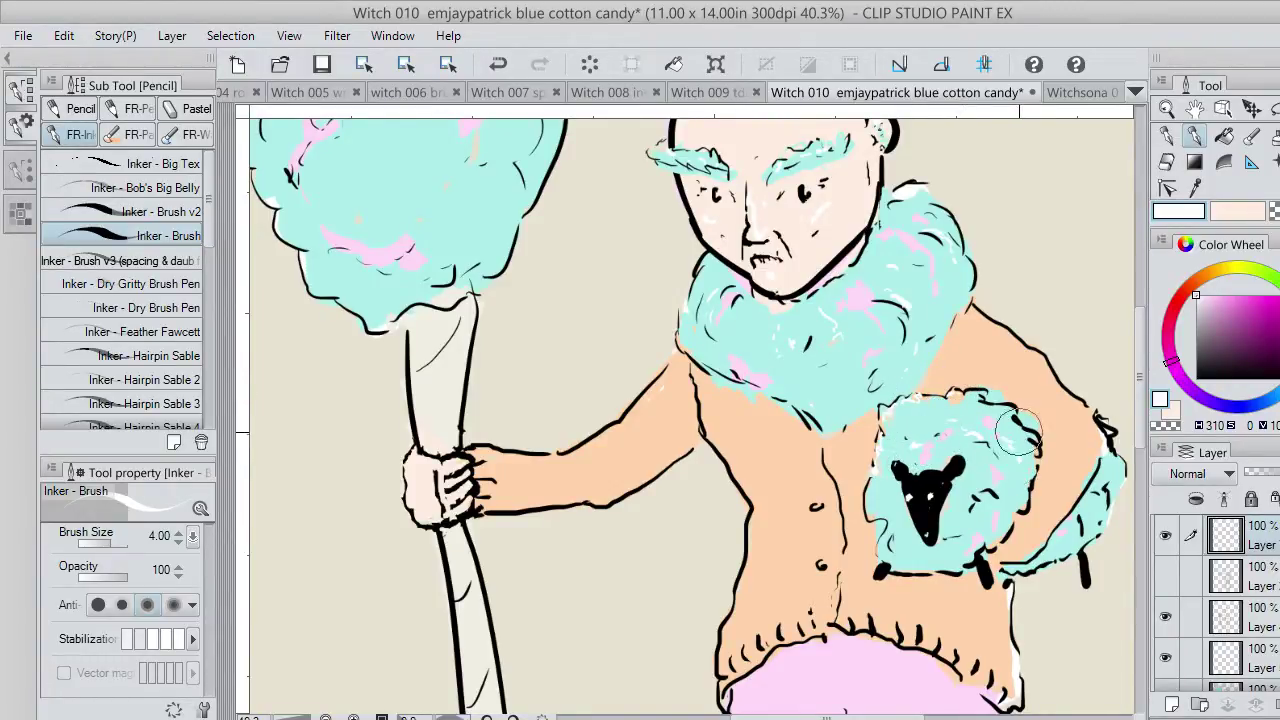
pyautogui.moveTo(1020, 425)
pyautogui.mouseDown()
pyautogui.moveTo(981, 402)
pyautogui.moveTo(995, 392)
pyautogui.moveTo(972, 396)
pyautogui.moveTo(1031, 419)
pyautogui.moveTo(1020, 415)
pyautogui.moveTo(1021, 462)
pyautogui.mouseUp()
pyautogui.hotkey('ctrl', 'z')
pyautogui.moveTo(912, 471)
pyautogui.mouseDown()
pyautogui.moveTo(922, 480)
pyautogui.moveTo(950, 462)
pyautogui.moveTo(902, 466)
pyautogui.moveTo(913, 462)
pyautogui.mouseUp()
pyautogui.hotkey('ctrl', 'z')
pyautogui.hotkey('ctrl', 'z')
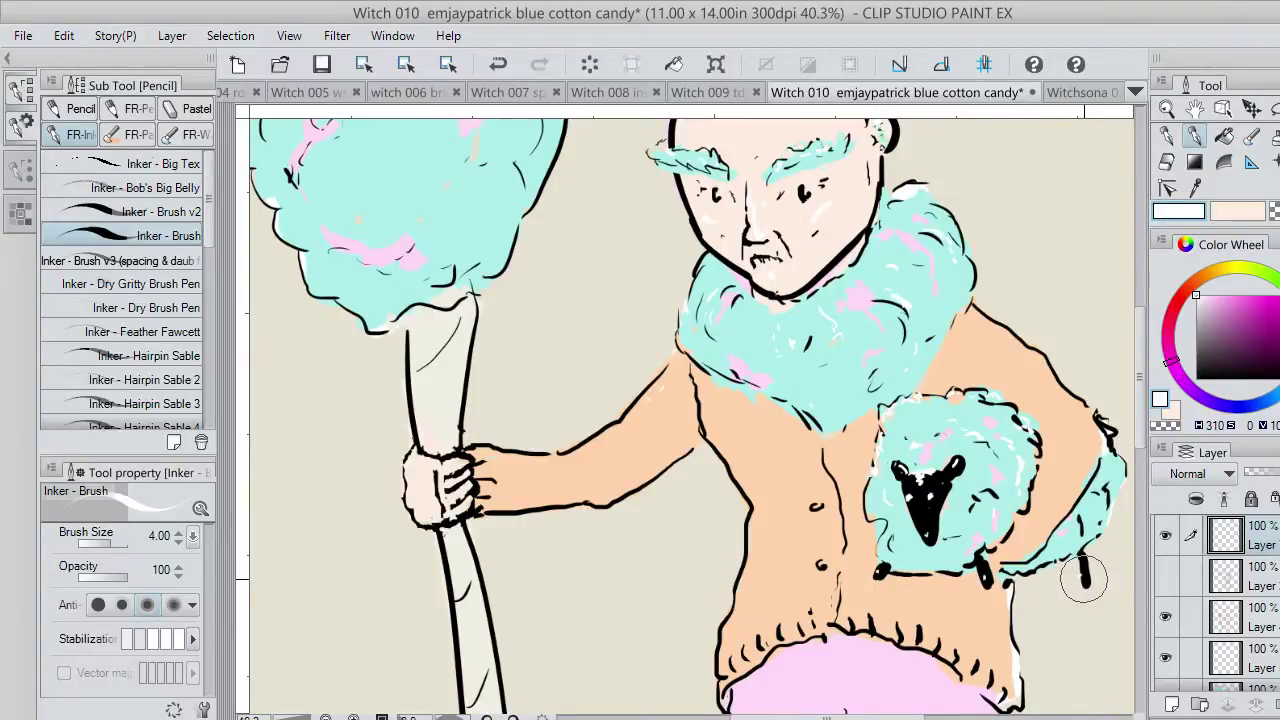
pyautogui.moveTo(1086, 582); pyautogui.dragTo(1080, 570)
pyautogui.hotkey('ctrl', 'z')
pyautogui.hotkey('ctrl', 'y')
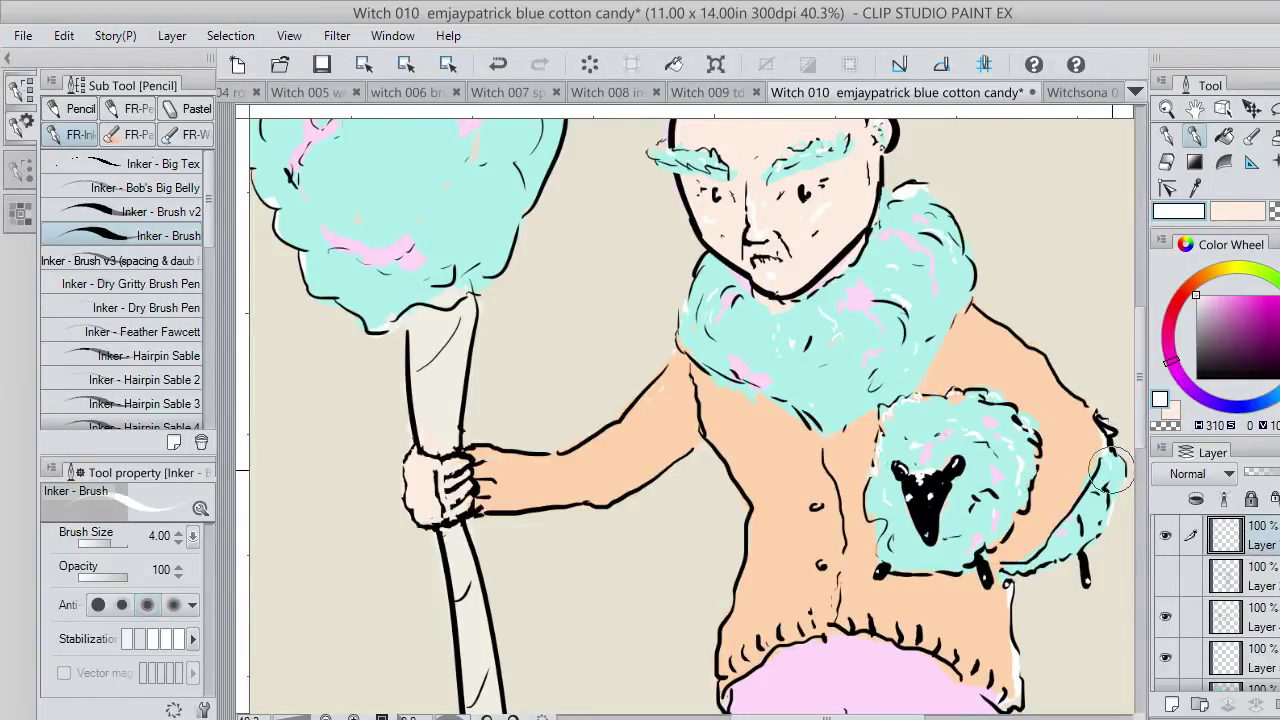
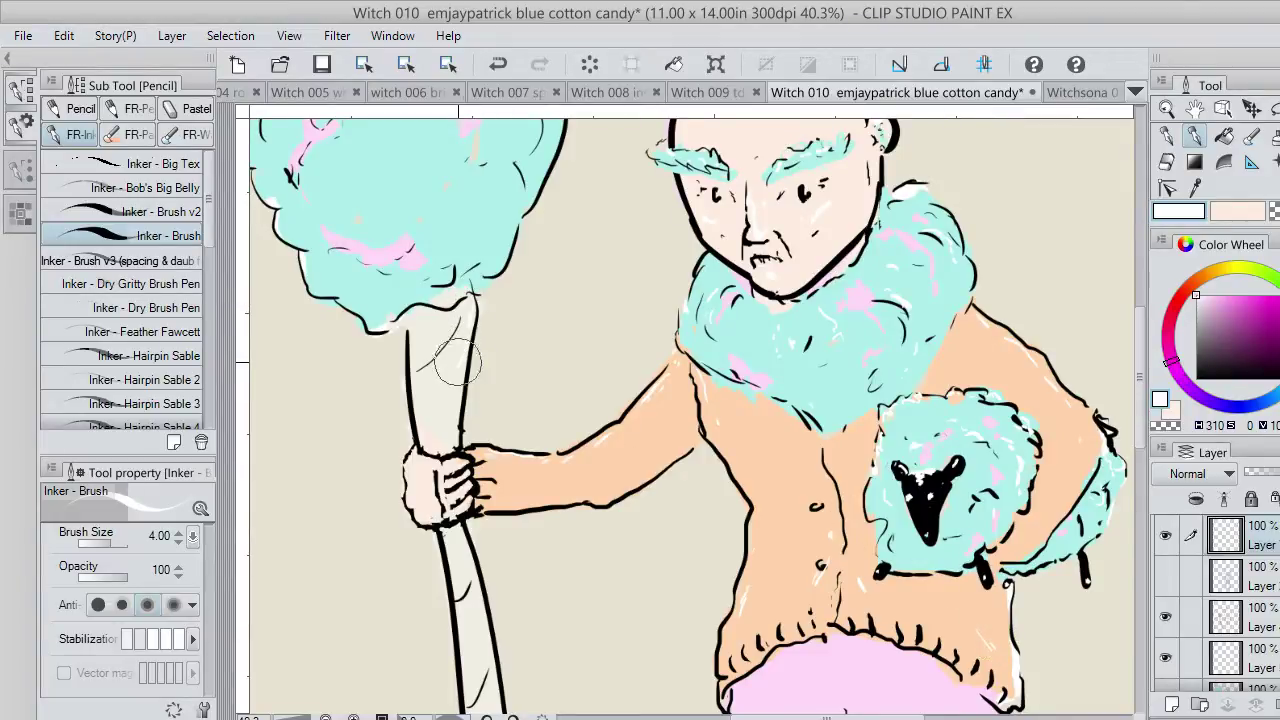
# Paint white highlights down the full length of the stick, from below the hand to its tip.
pyautogui.moveTo(472, 530)
pyautogui.mouseDown()
pyautogui.moveTo(471, 561)
pyautogui.moveTo(475, 688)
pyautogui.mouseUp()
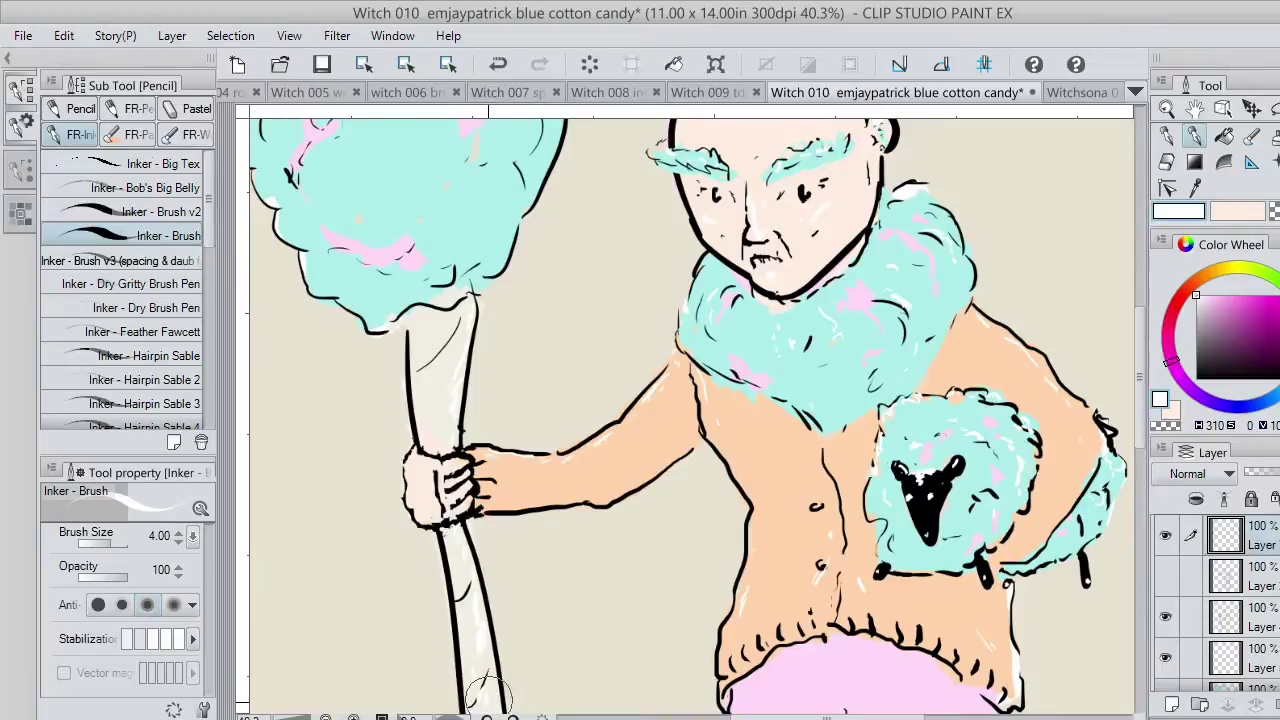
pyautogui.scroll(-5, 1145, 415)
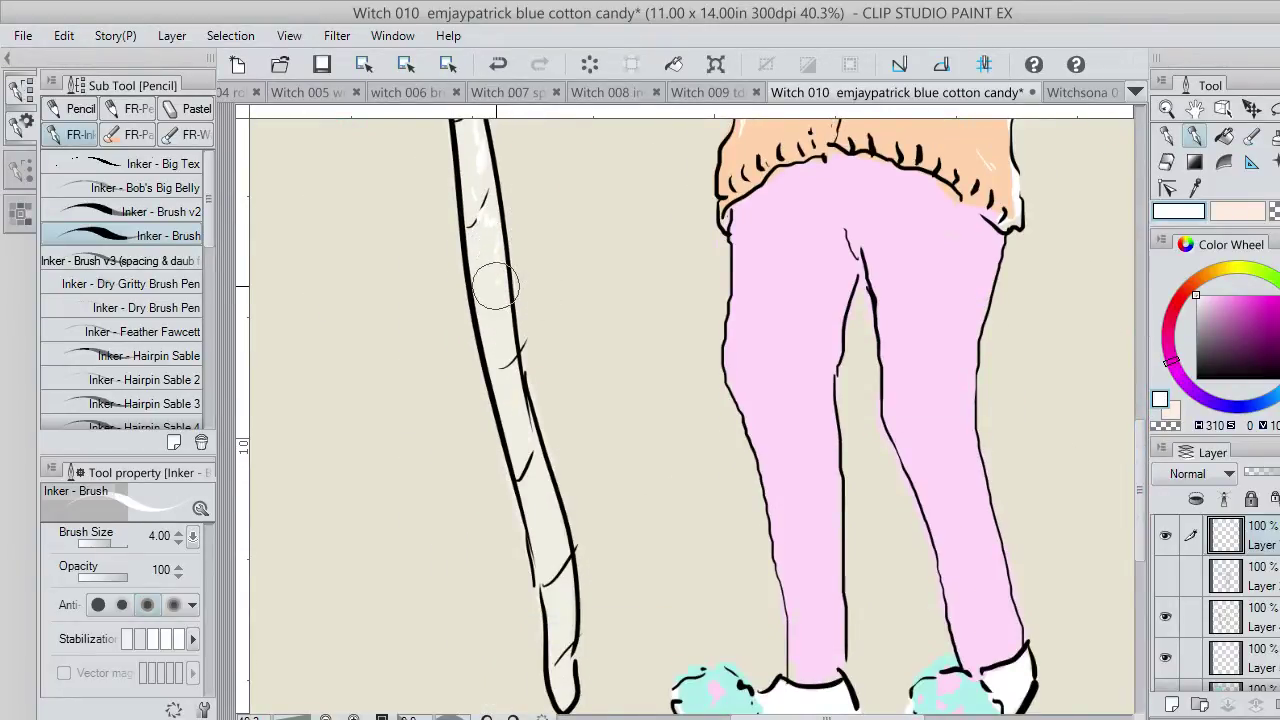
pyautogui.moveTo(495, 287)
pyautogui.mouseDown()
pyautogui.moveTo(562, 533)
pyautogui.moveTo(571, 678)
pyautogui.mouseUp()
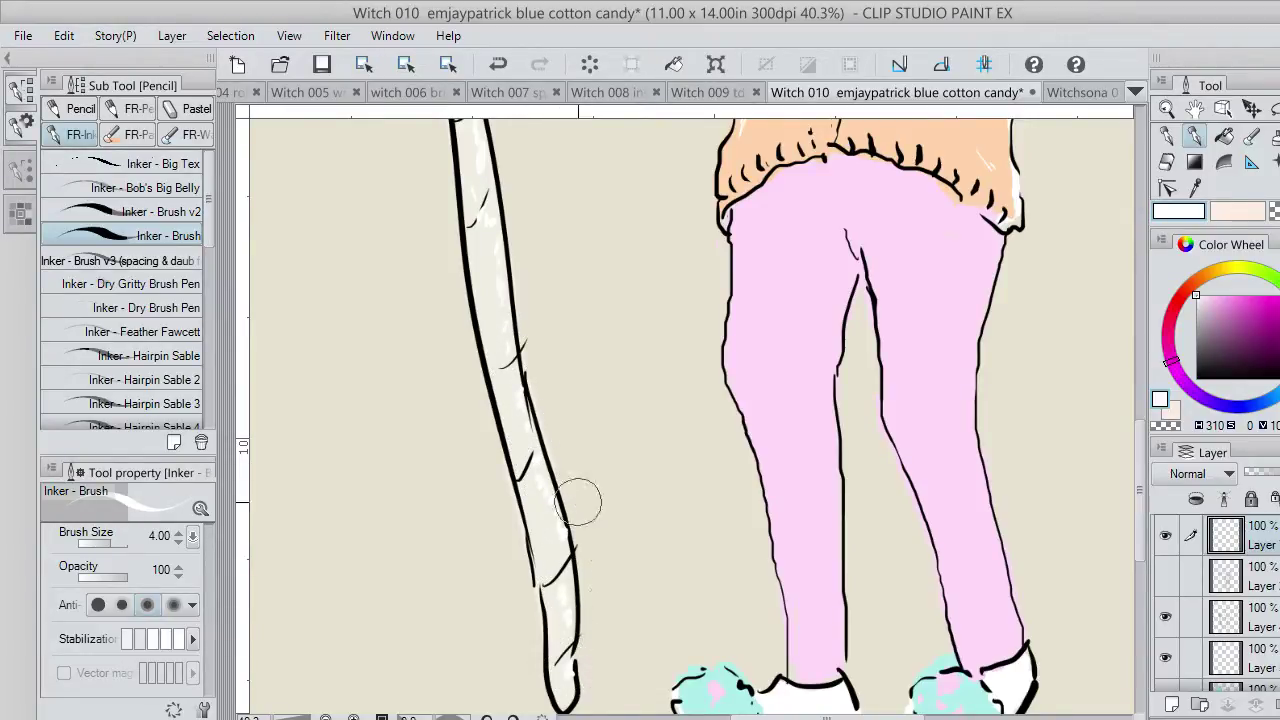
# Add thin white highlights along the edges of both pink trouser legs, undoing the strokes that miss.
pyautogui.moveTo(992, 252); pyautogui.dragTo(971, 311)
pyautogui.hotkey('ctrl', 'z')
pyautogui.moveTo(1004, 250); pyautogui.dragTo(985, 308)
pyautogui.hotkey('ctrl', 'z')
pyautogui.hotkey('ctrl', 'z')
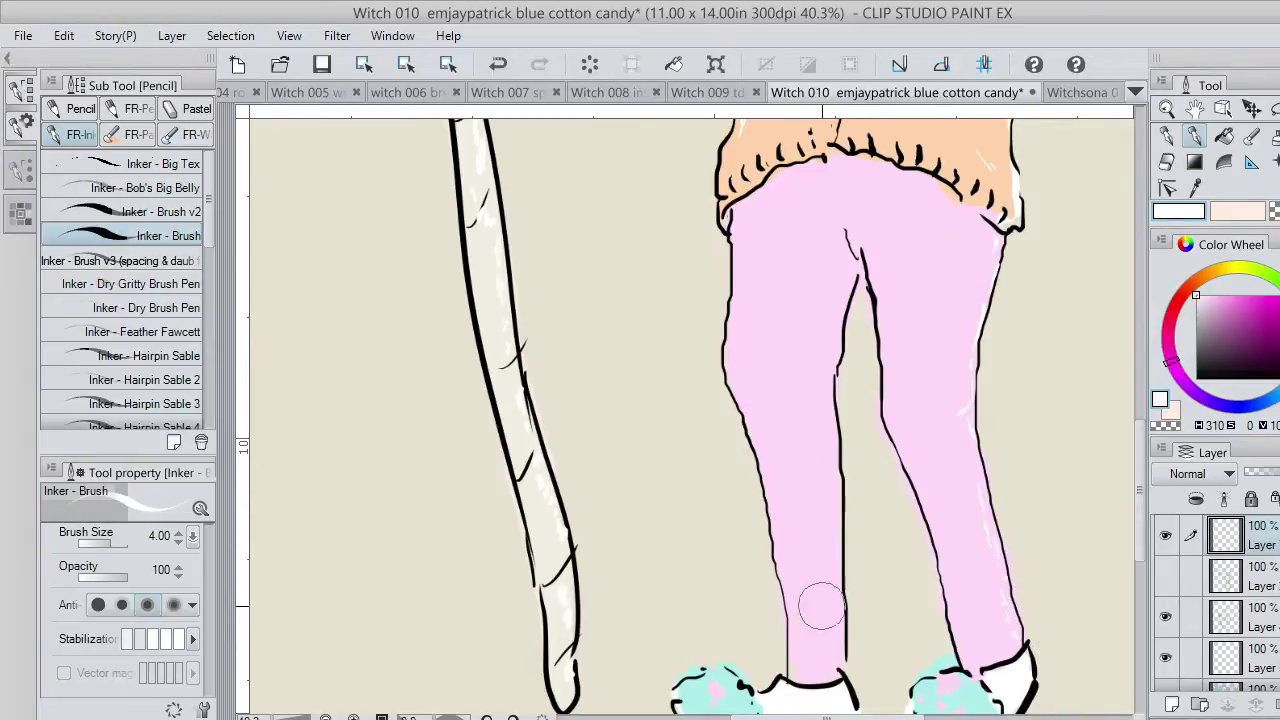
pyautogui.moveTo(844, 568); pyautogui.dragTo(837, 549)
pyautogui.hotkey('ctrl', 'z')
pyautogui.moveTo(838, 608); pyautogui.dragTo(834, 593)
pyautogui.moveTo(735, 352); pyautogui.dragTo(738, 234)
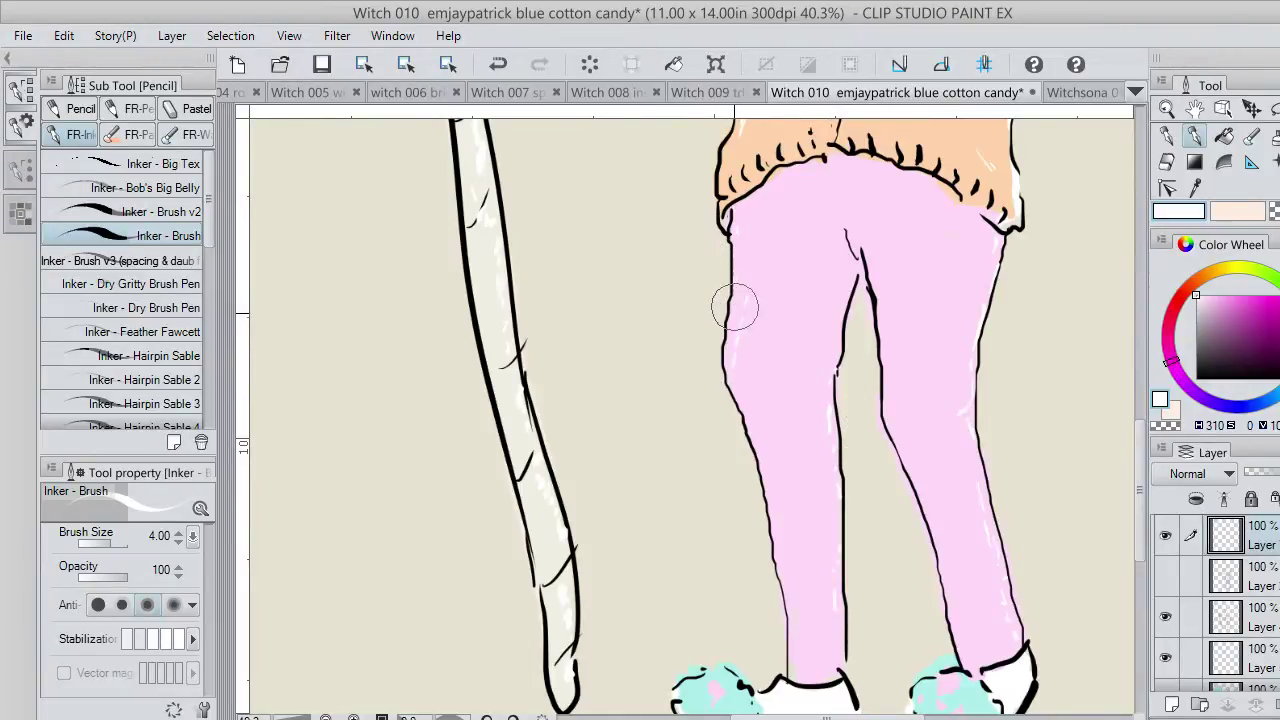
# Add short white highlight strokes around both knees and down the lower legs of the pink trousers, undoing stray ones.
pyautogui.moveTo(765, 457); pyautogui.dragTo(791, 654)
pyautogui.hotkey('ctrl', 'z')
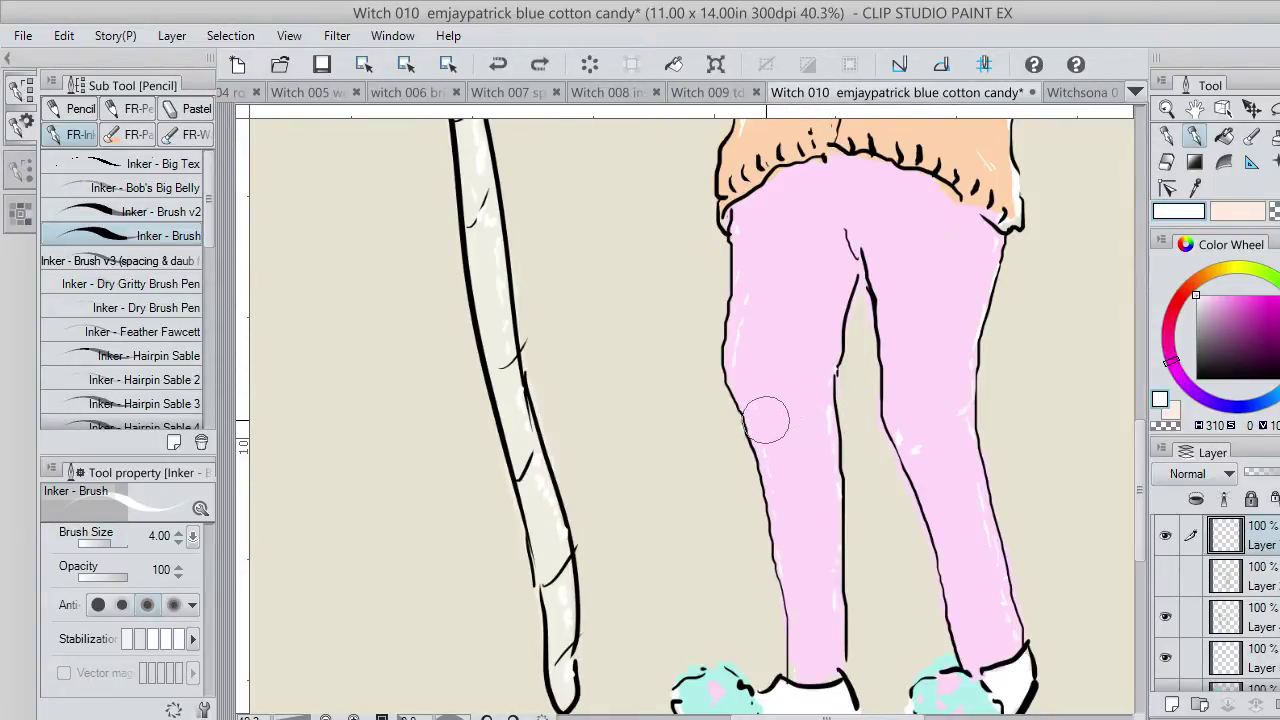
pyautogui.moveTo(768, 414)
pyautogui.mouseDown()
pyautogui.moveTo(822, 392)
pyautogui.moveTo(842, 404)
pyautogui.moveTo(777, 415)
pyautogui.mouseUp()
pyautogui.hotkey('ctrl', 'z')
pyautogui.hotkey('ctrl', 'z')
pyautogui.moveTo(937, 556); pyautogui.dragTo(953, 603)
pyautogui.hotkey('ctrl', 'z')
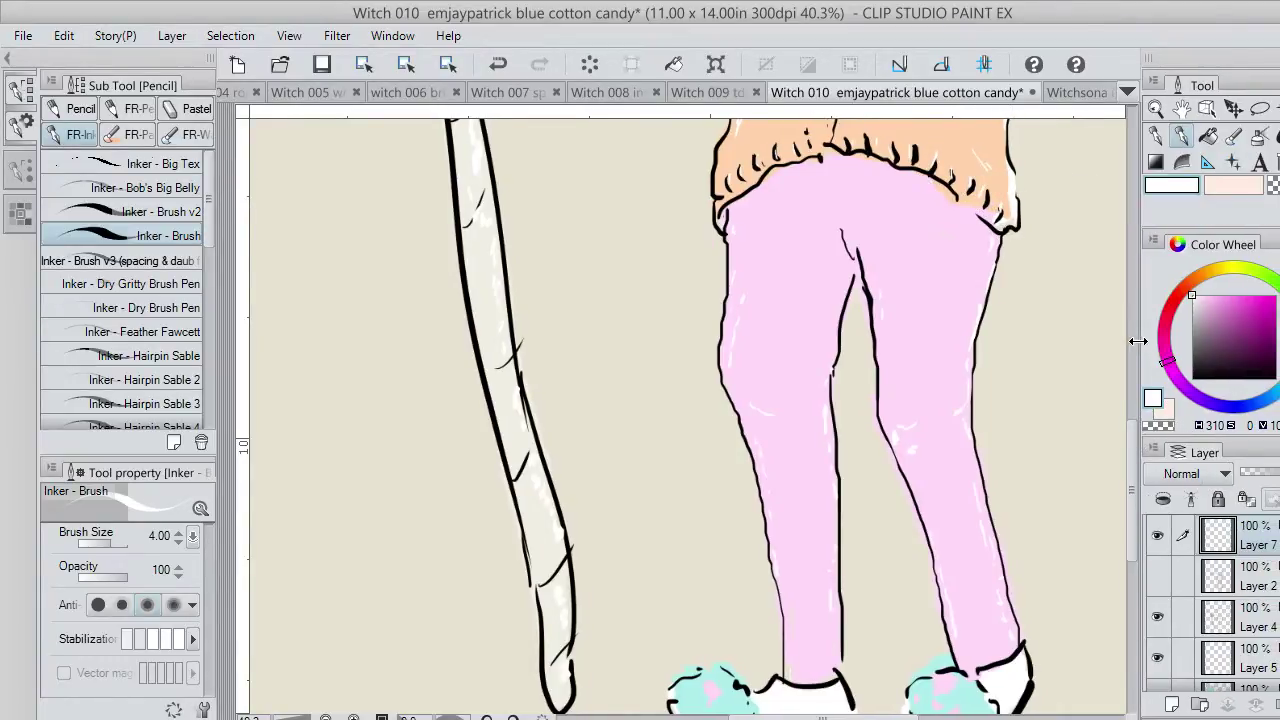
# Scatter short curved white highlights over the fluffy cotton candy, mainly along its side nearest the witch.
pyautogui.moveTo(1143, 437); pyautogui.dragTo(1139, 322)
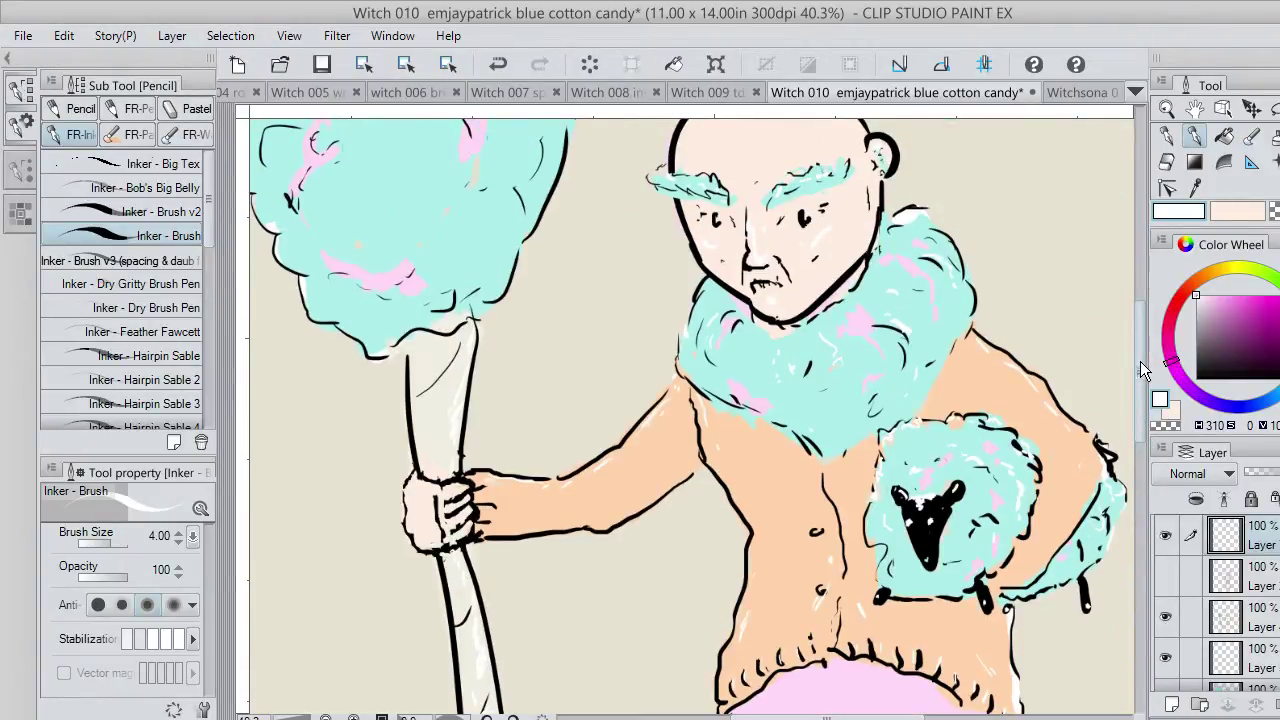
pyautogui.moveTo(1142, 371); pyautogui.dragTo(1115, 318)
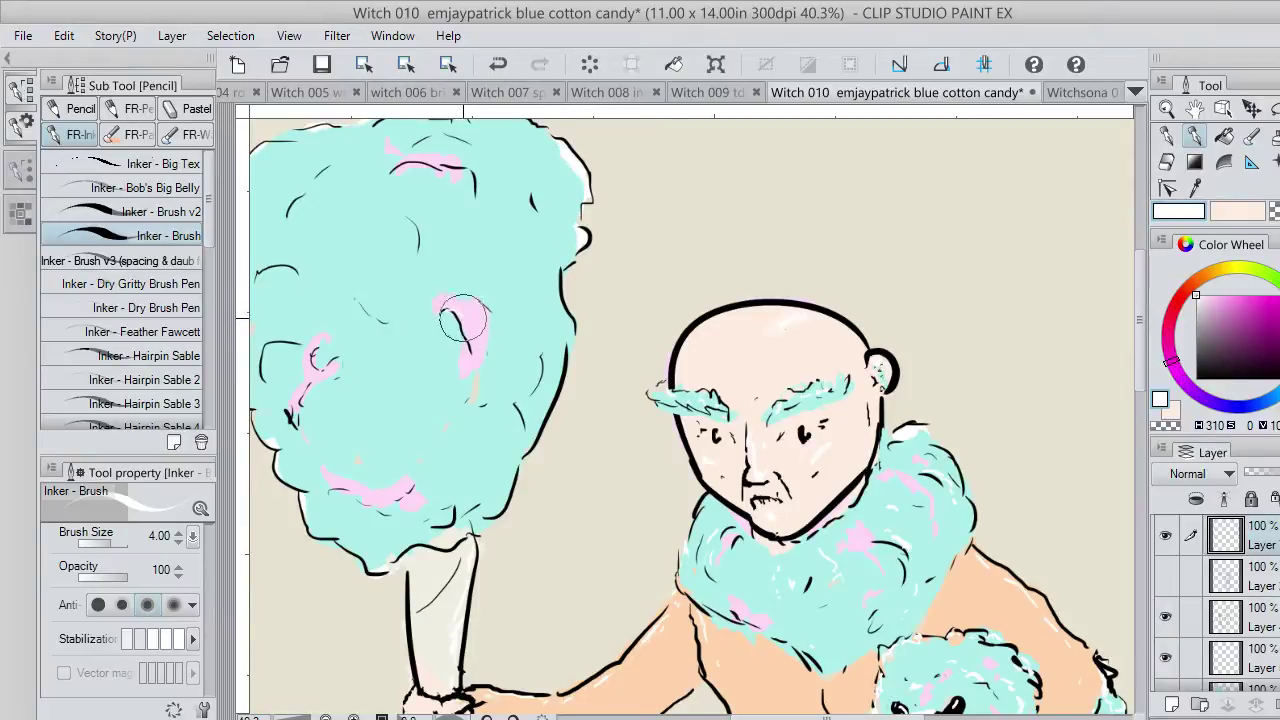
pyautogui.hotkey('ctrl', 'z')
pyautogui.hotkey('ctrl', 'z')
pyautogui.moveTo(452, 318); pyautogui.dragTo(458, 326)
pyautogui.moveTo(558, 176); pyautogui.dragTo(572, 212)
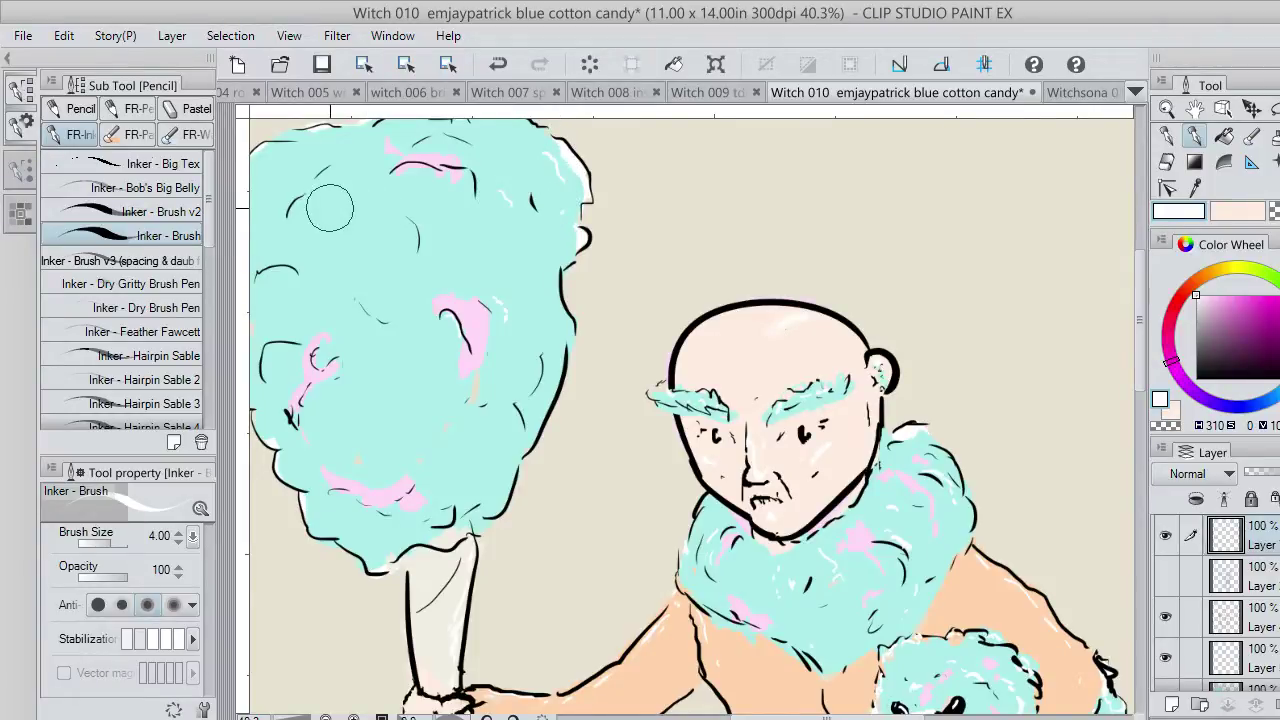
pyautogui.moveTo(373, 242); pyautogui.dragTo(383, 249)
pyautogui.moveTo(474, 254); pyautogui.dragTo(487, 253)
pyautogui.moveTo(541, 303); pyautogui.dragTo(542, 354)
pyautogui.moveTo(538, 424)
pyautogui.mouseDown()
pyautogui.moveTo(492, 484)
pyautogui.moveTo(567, 322)
pyautogui.mouseUp()
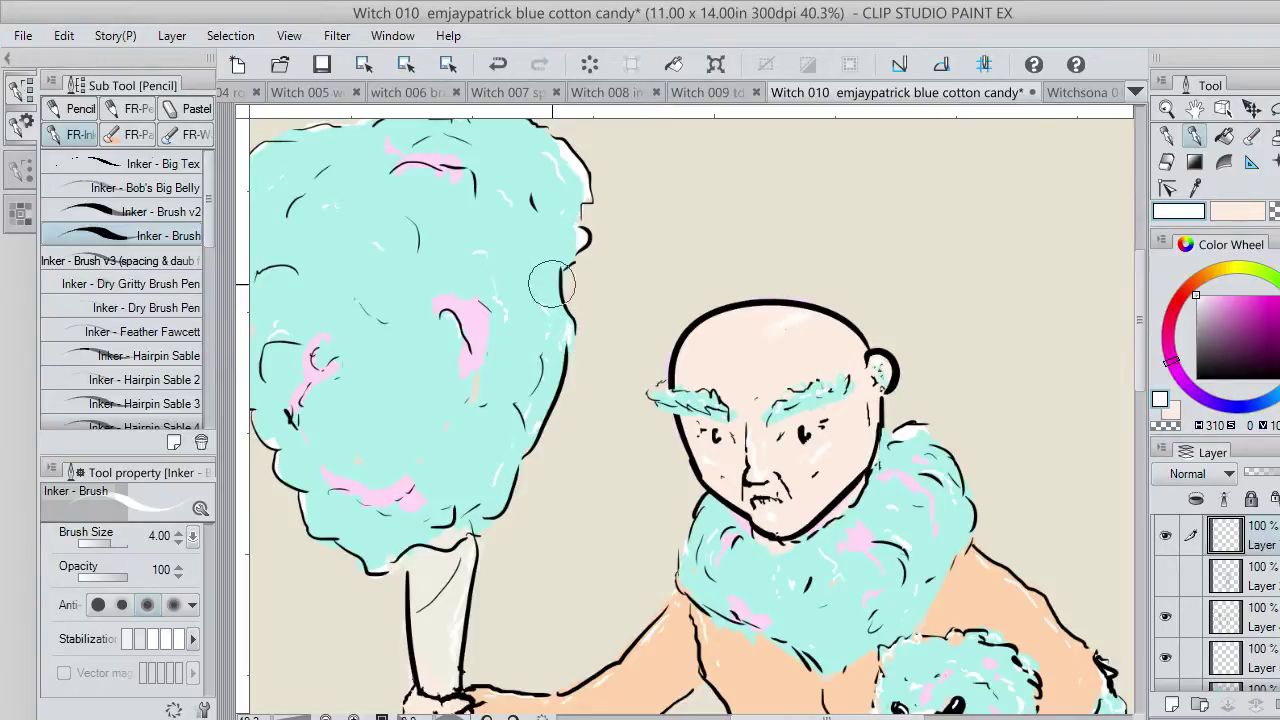
# Switch to light pink and add accent strokes under the eyes, on the chin, and along the hand, sleeve and cardigan.
pyautogui.moveTo(835, 716); pyautogui.dragTo(808, 716)
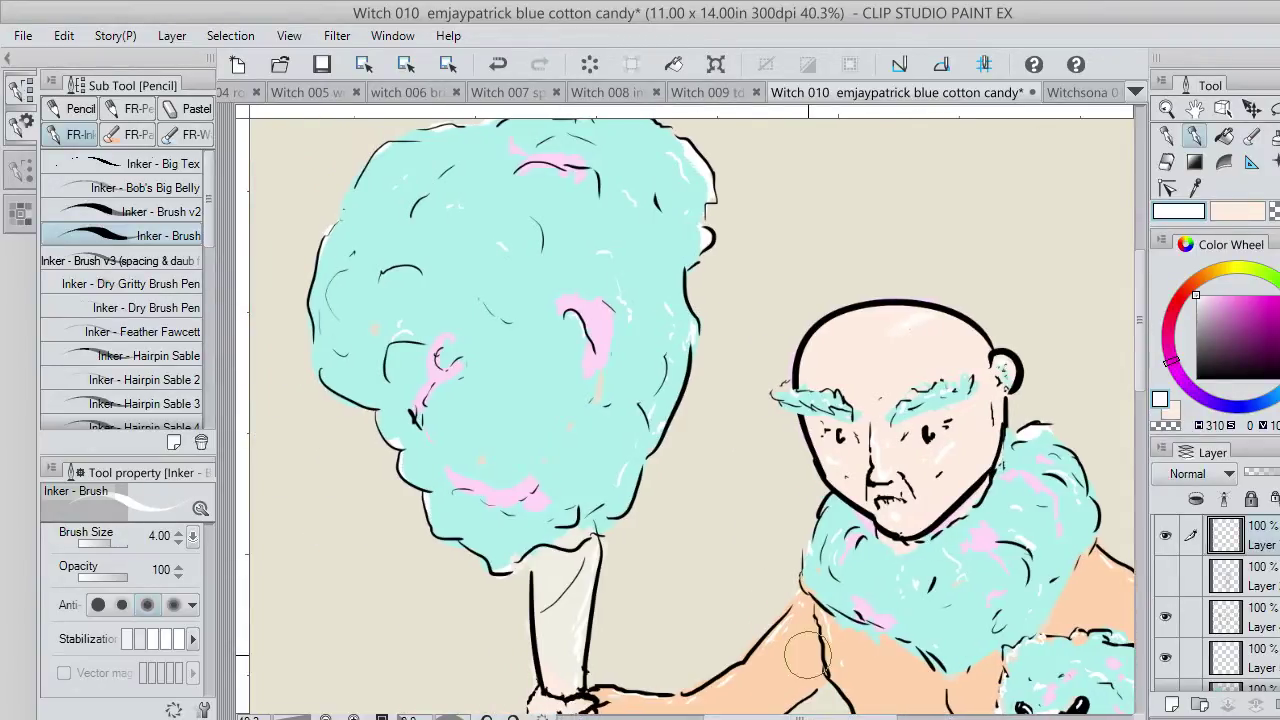
pyautogui.scroll(2, 1140, 328)
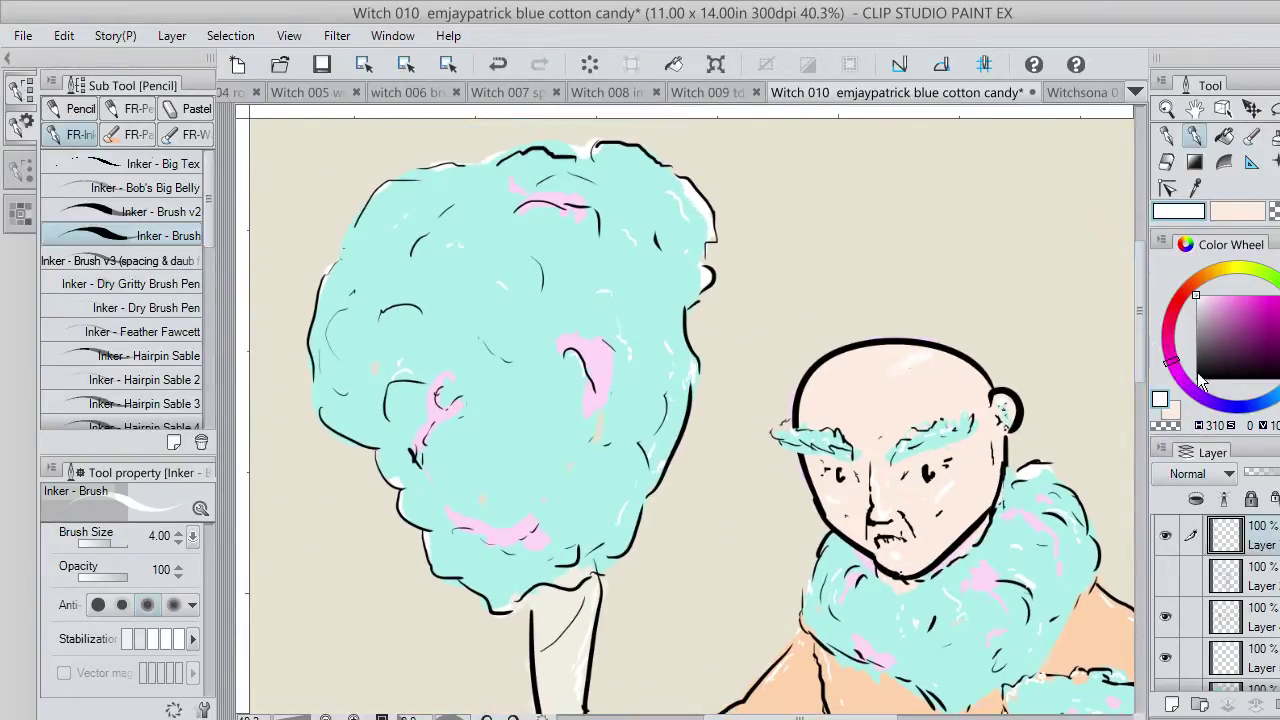
pyautogui.click(1209, 296)
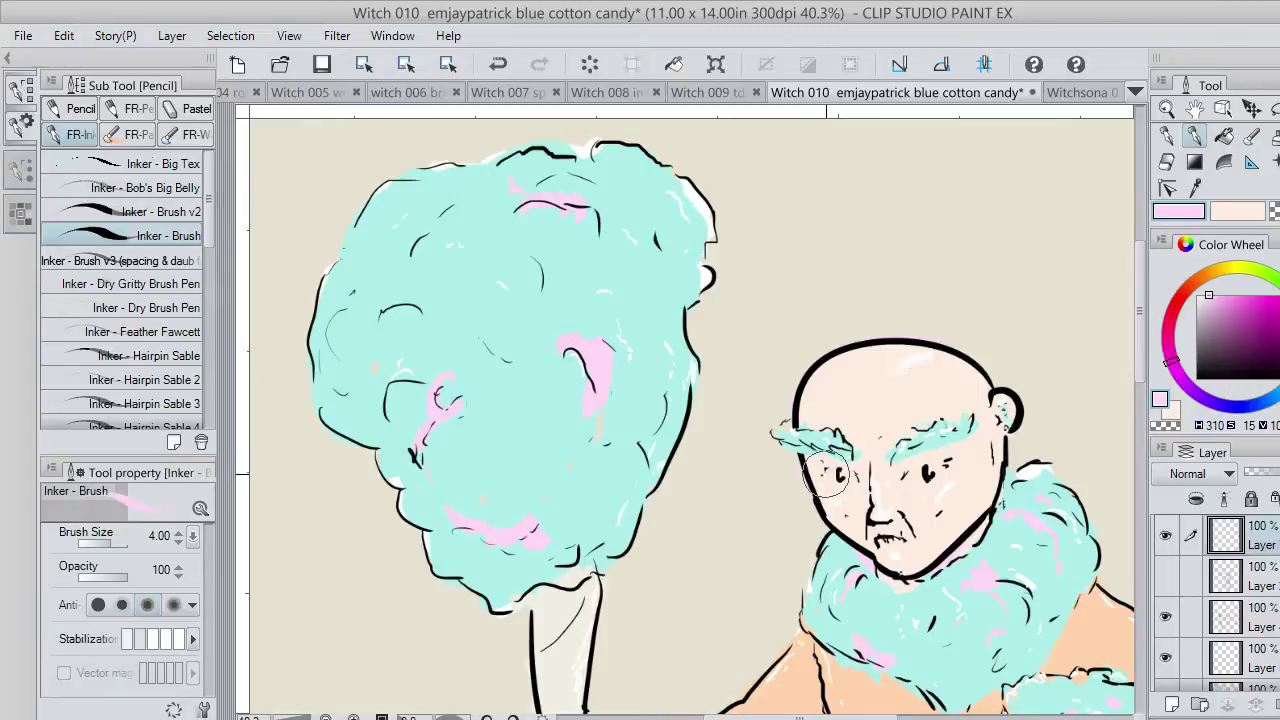
pyautogui.hotkey('ctrl', 'z')
pyautogui.moveTo(828, 474); pyautogui.dragTo(825, 484)
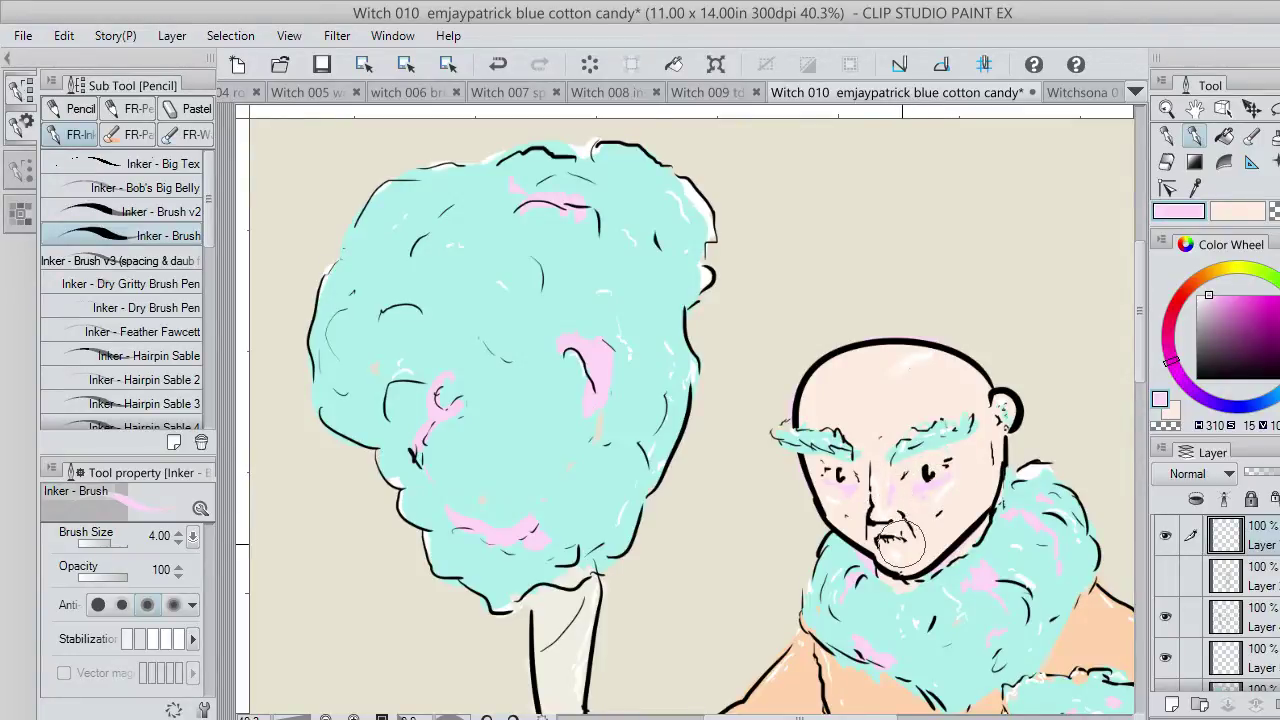
pyautogui.hotkey('ctrl', 'z')
pyautogui.hotkey('ctrl', 'z')
pyautogui.moveTo(899, 533)
pyautogui.mouseDown()
pyautogui.moveTo(882, 529)
pyautogui.moveTo(894, 552)
pyautogui.mouseUp()
pyautogui.scroll(-5, 1121, 372)
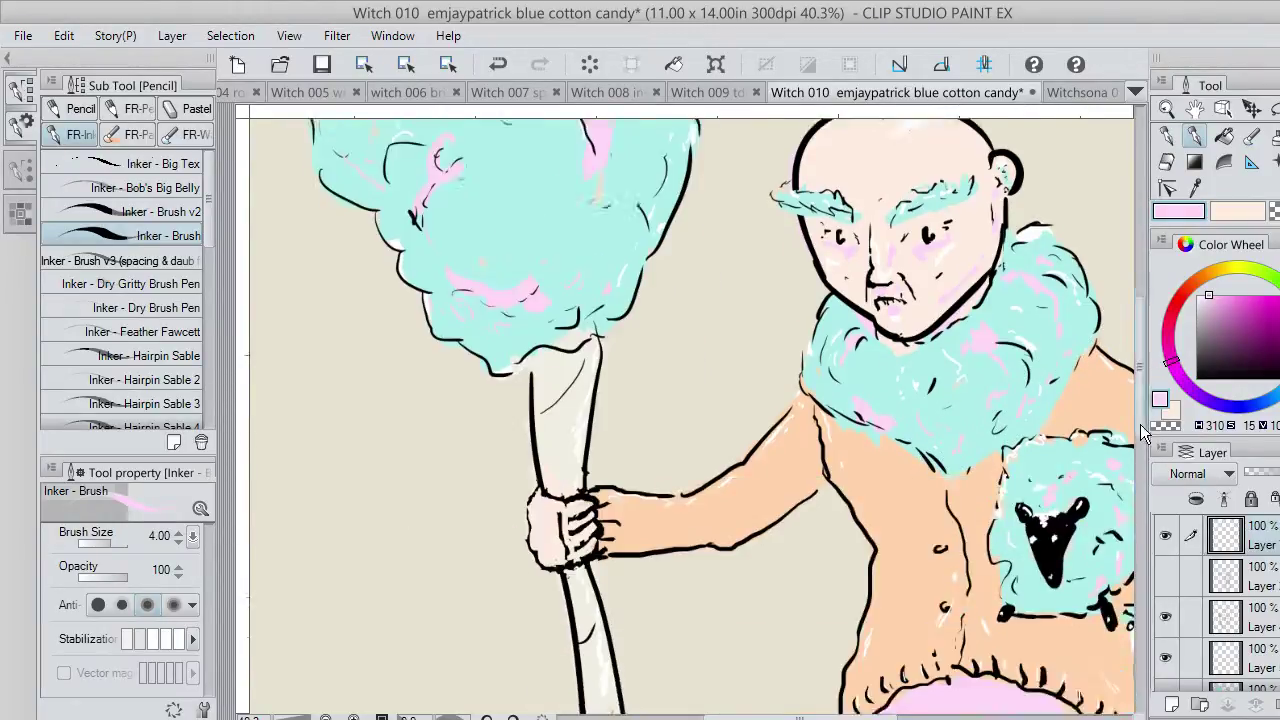
pyautogui.moveTo(546, 424)
pyautogui.mouseDown()
pyautogui.moveTo(543, 451)
pyautogui.moveTo(565, 472)
pyautogui.moveTo(575, 455)
pyautogui.moveTo(580, 465)
pyautogui.moveTo(583, 436)
pyautogui.moveTo(622, 455)
pyautogui.moveTo(612, 458)
pyautogui.moveTo(650, 460)
pyautogui.mouseUp()
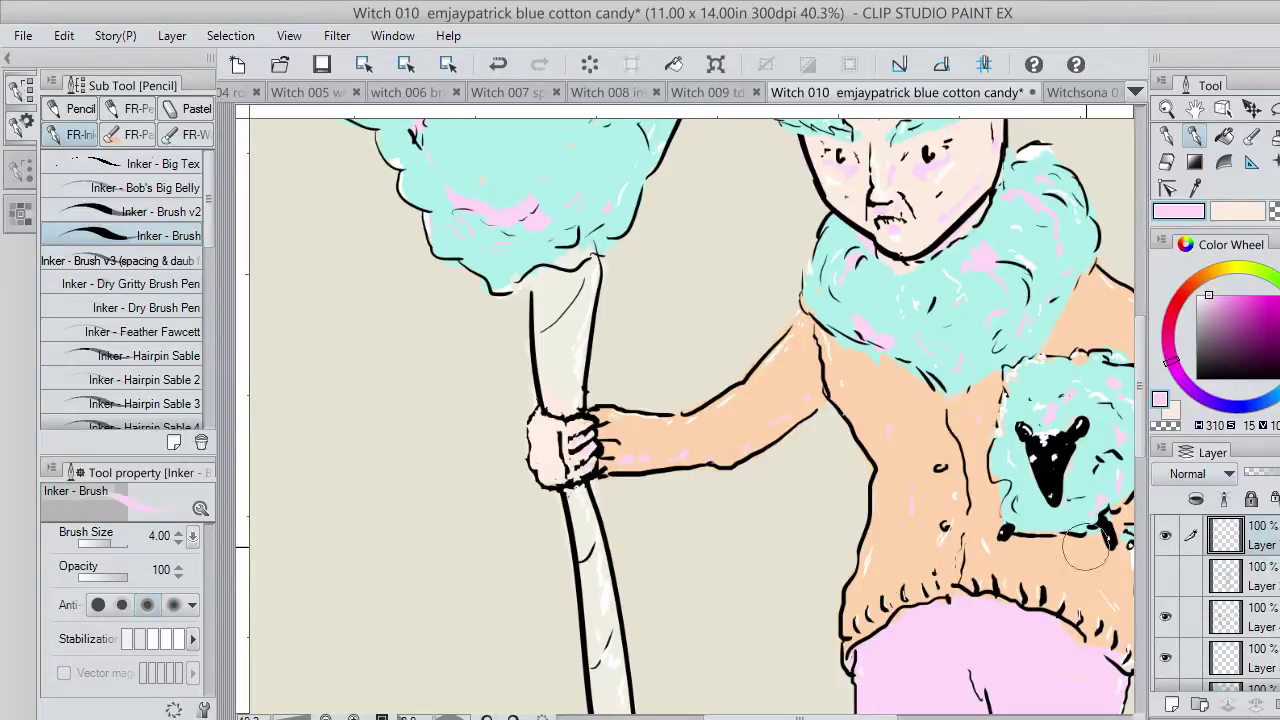
# Pick a darker mauve pink and add short shading strokes to the cardigan, its hem, the held sheep and the fluffy collar.
pyautogui.click(1216, 311)
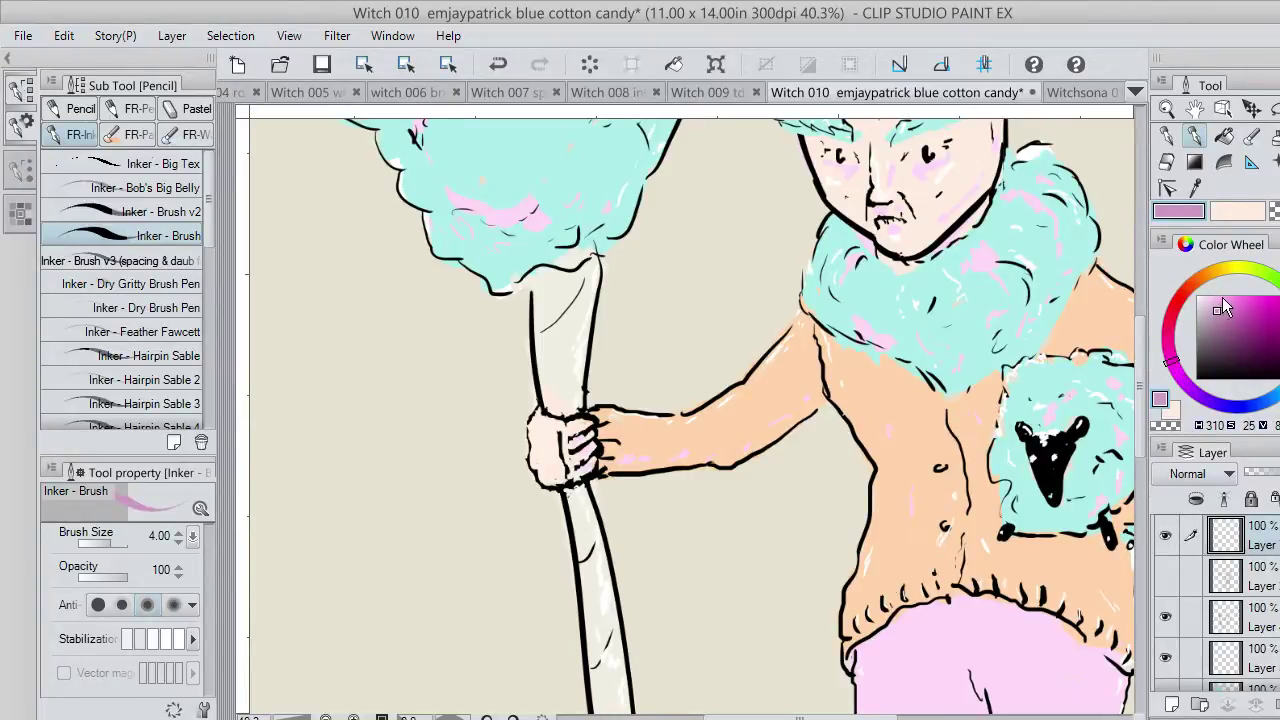
pyautogui.moveTo(843, 386); pyautogui.dragTo(889, 434)
pyautogui.moveTo(971, 472)
pyautogui.mouseDown()
pyautogui.moveTo(978, 497)
pyautogui.moveTo(922, 513)
pyautogui.mouseUp()
pyautogui.moveTo(850, 635)
pyautogui.mouseDown()
pyautogui.moveTo(909, 601)
pyautogui.moveTo(1016, 589)
pyautogui.moveTo(1100, 636)
pyautogui.mouseUp()
pyautogui.moveTo(1023, 486); pyautogui.dragTo(1035, 514)
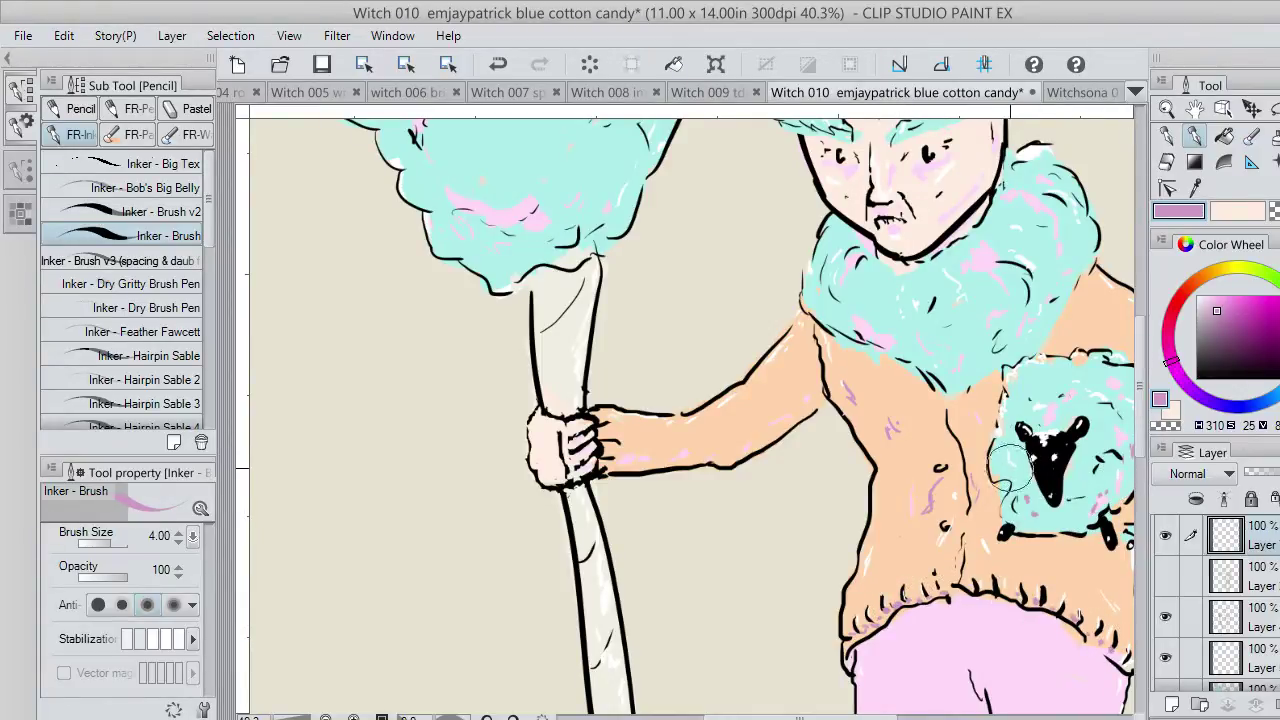
pyautogui.moveTo(831, 311)
pyautogui.mouseDown()
pyautogui.moveTo(922, 341)
pyautogui.moveTo(955, 369)
pyautogui.moveTo(979, 327)
pyautogui.moveTo(988, 348)
pyautogui.moveTo(1013, 331)
pyautogui.mouseUp()
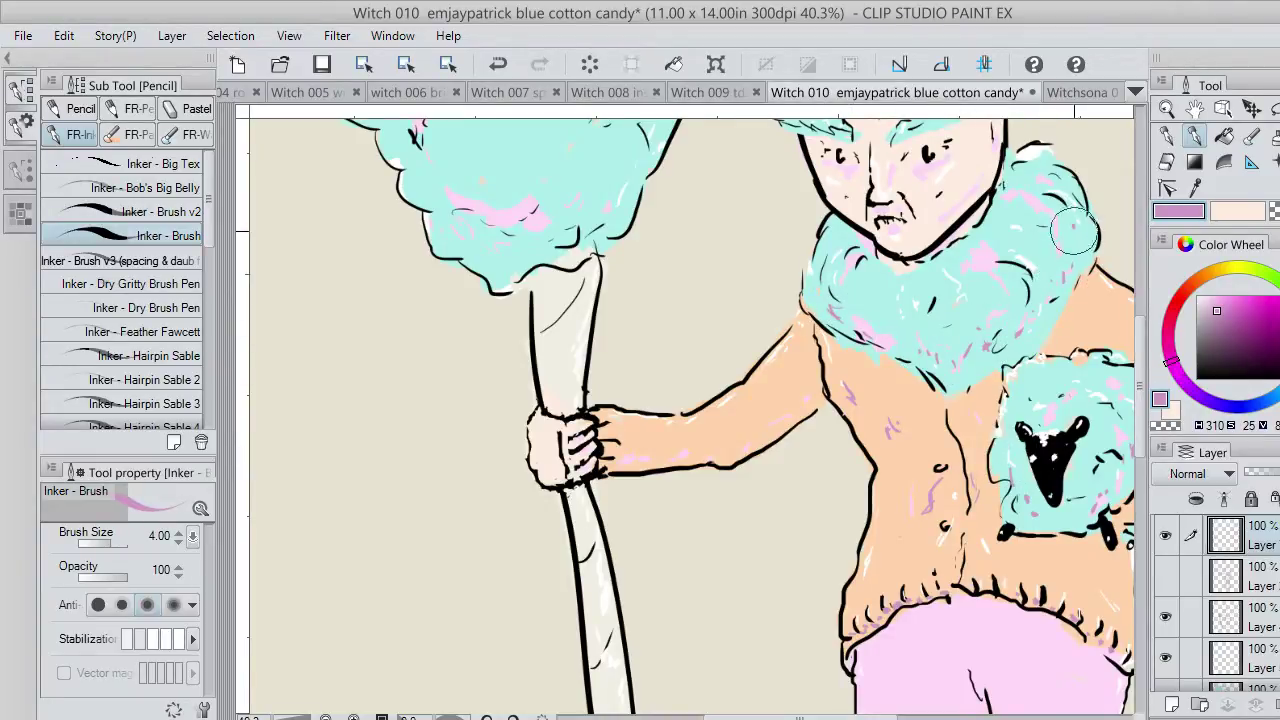
pyautogui.moveTo(1072, 224); pyautogui.dragTo(1077, 235)
# Add mauve shading strokes around the eyes, mouth, forehead and jaw of the witch's face, undoing the ones that miss.
pyautogui.moveTo(878, 226); pyautogui.dragTo(890, 222)
pyautogui.moveTo(916, 166)
pyautogui.mouseDown()
pyautogui.moveTo(932, 166)
pyautogui.moveTo(911, 169)
pyautogui.mouseUp()
pyautogui.moveTo(826, 160); pyautogui.dragTo(858, 165)
pyautogui.hotkey('ctrl', 'z')
pyautogui.hotkey('ctrl', 'z')
pyautogui.hotkey('ctrl', 'z')
pyautogui.hotkey('ctrl', 'z')
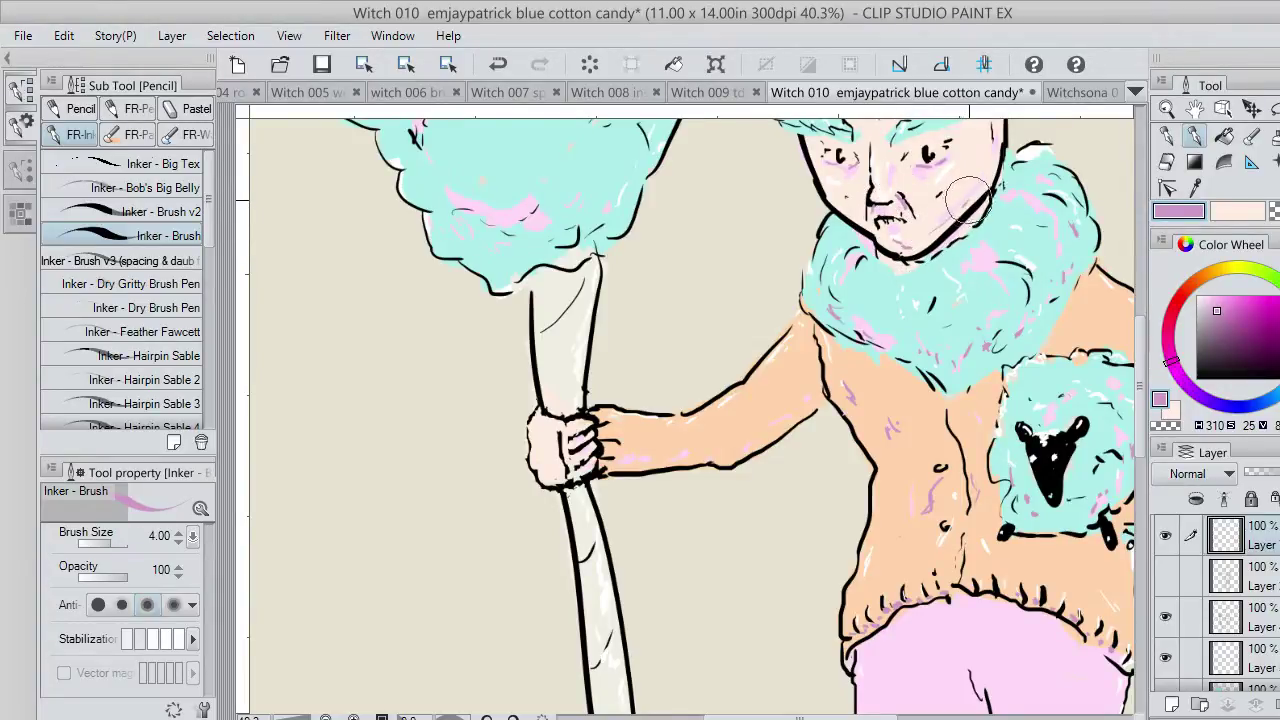
pyautogui.hotkey('ctrl', 'z')
pyautogui.moveTo(944, 222); pyautogui.dragTo(988, 172)
# Add short mauve shading strokes across both sides and the middle of the cotton candy.
pyautogui.moveTo(1146, 336); pyautogui.dragTo(1141, 298)
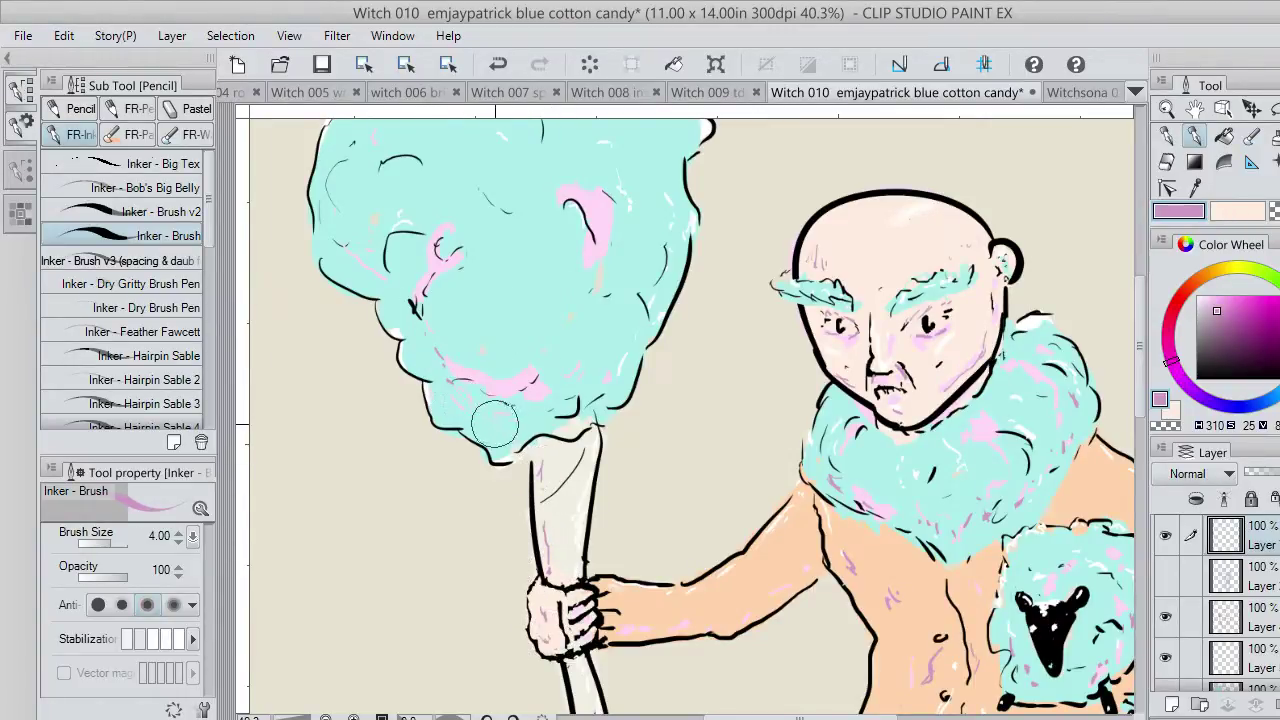
pyautogui.moveTo(630, 237); pyautogui.dragTo(651, 258)
pyautogui.moveTo(338, 210); pyautogui.dragTo(350, 238)
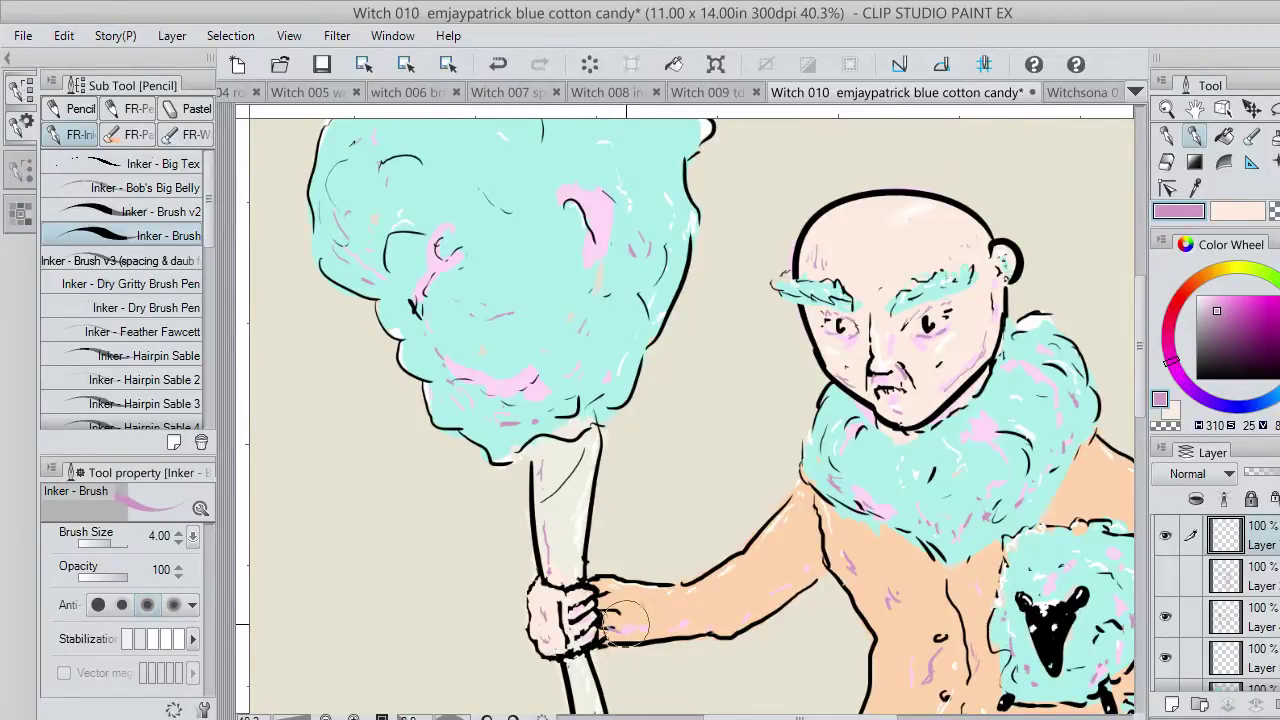
# Shade the undersides of both cardigan sleeves, the shoulder folds and the held sheep's rear with mauve strokes.
pyautogui.hotkey('ctrl', 'z')
pyautogui.moveTo(608, 627)
pyautogui.mouseDown()
pyautogui.moveTo(729, 630)
pyautogui.moveTo(717, 633)
pyautogui.moveTo(823, 569)
pyautogui.moveTo(811, 581)
pyautogui.moveTo(811, 519)
pyautogui.moveTo(787, 576)
pyautogui.moveTo(802, 530)
pyautogui.mouseUp()
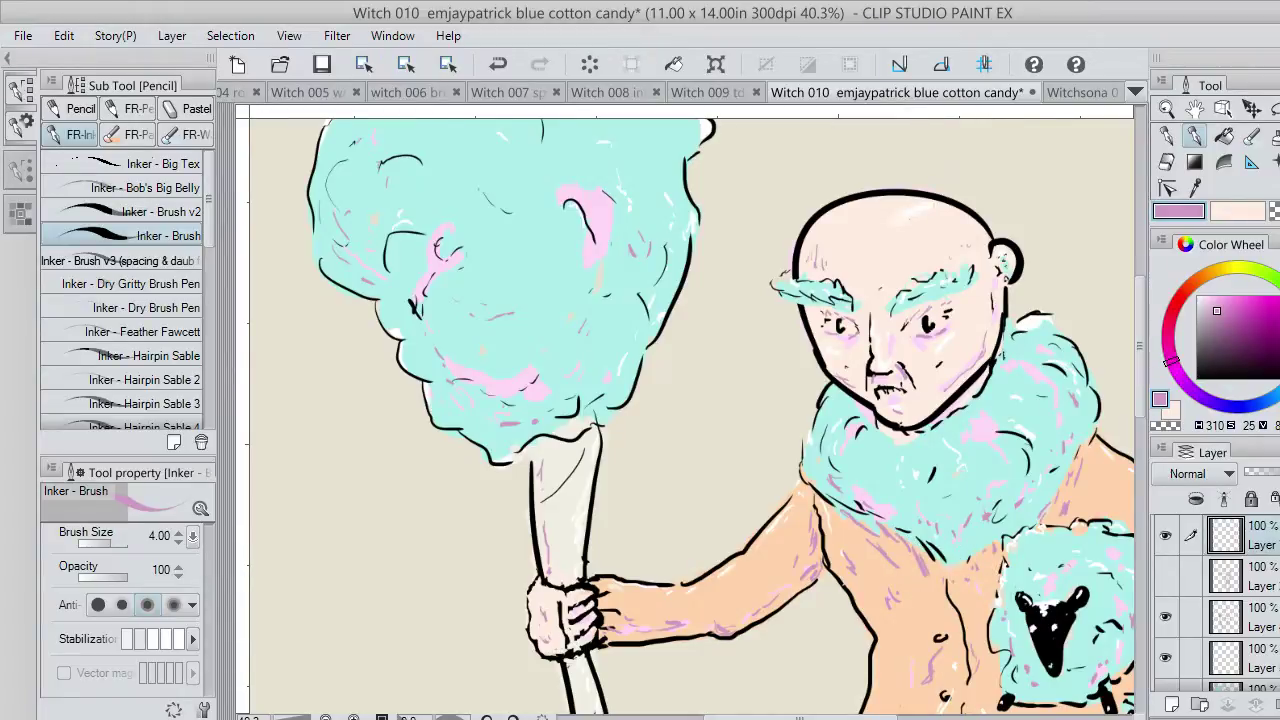
pyautogui.moveTo(800, 717); pyautogui.dragTo(860, 717)
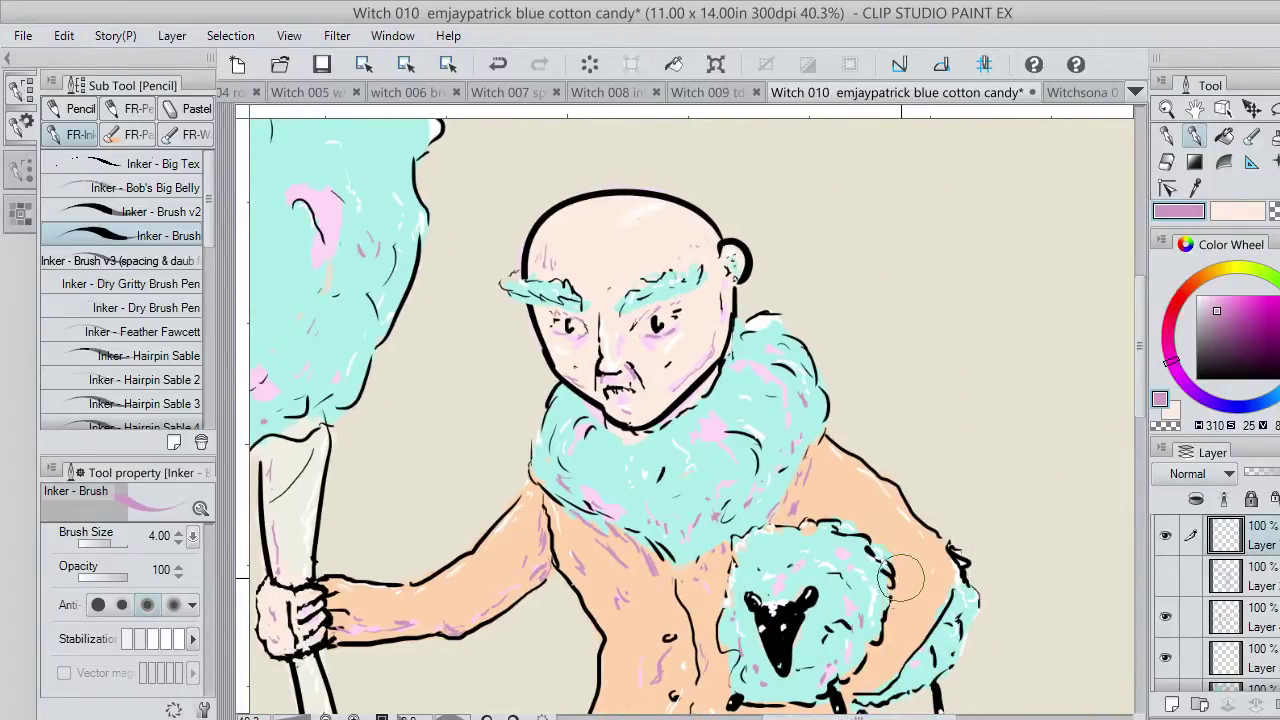
pyautogui.moveTo(901, 578)
pyautogui.mouseDown()
pyautogui.moveTo(911, 633)
pyautogui.moveTo(847, 691)
pyautogui.moveTo(885, 683)
pyautogui.moveTo(914, 635)
pyautogui.moveTo(924, 663)
pyautogui.moveTo(897, 691)
pyautogui.moveTo(914, 683)
pyautogui.moveTo(914, 661)
pyautogui.moveTo(919, 675)
pyautogui.moveTo(951, 637)
pyautogui.mouseUp()
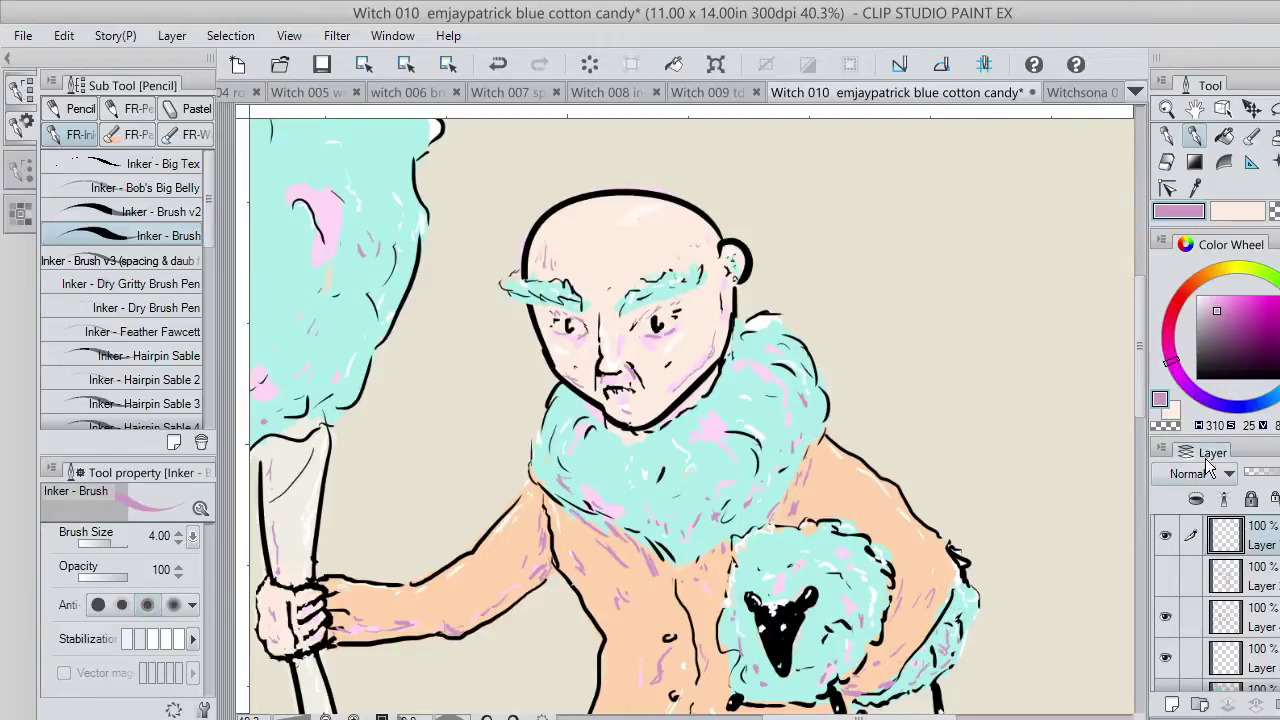
# Add mauve shading strokes to the pink trousers below the cardigan hem, on the thighs and around both knees.
pyautogui.scroll(-8, 623, 366)
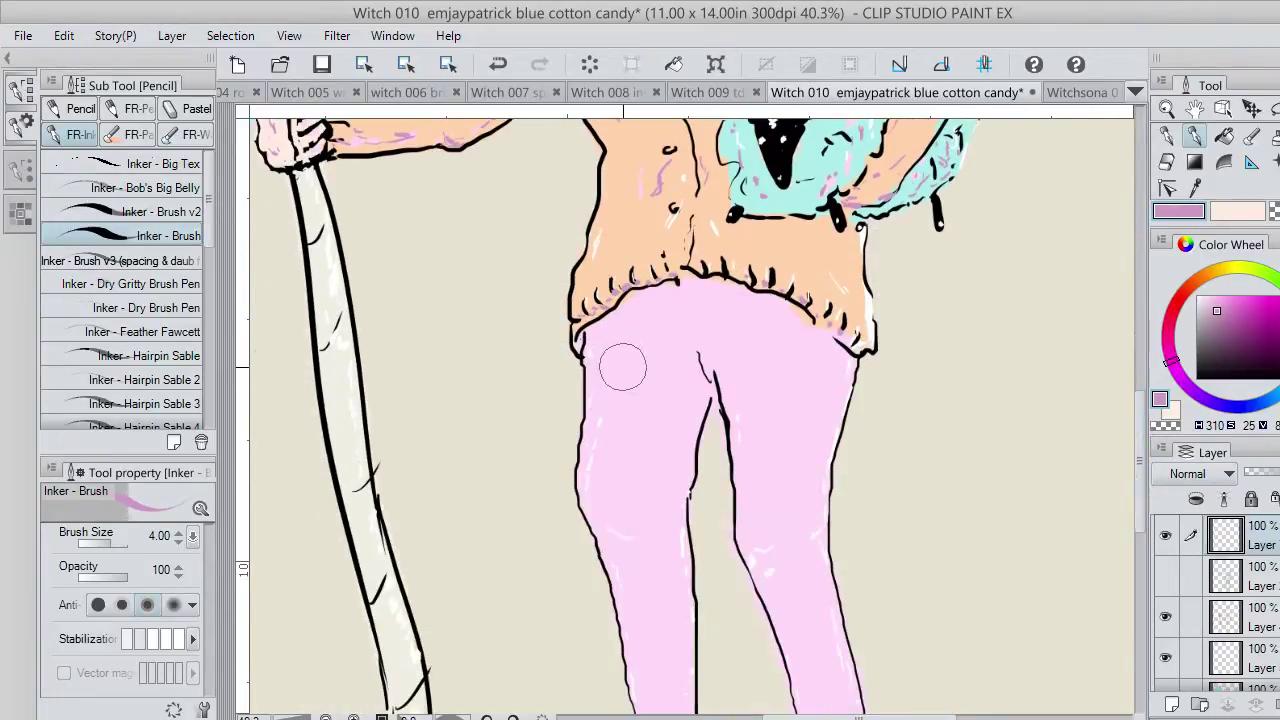
pyautogui.moveTo(603, 325)
pyautogui.mouseDown()
pyautogui.moveTo(617, 359)
pyautogui.moveTo(626, 312)
pyautogui.moveTo(651, 292)
pyautogui.mouseUp()
pyautogui.moveTo(745, 303)
pyautogui.mouseDown()
pyautogui.moveTo(798, 331)
pyautogui.moveTo(813, 363)
pyautogui.moveTo(778, 416)
pyautogui.mouseUp()
pyautogui.moveTo(639, 554); pyautogui.dragTo(641, 485)
pyautogui.hotkey('ctrl', 'z')
pyautogui.moveTo(613, 532)
pyautogui.mouseDown()
pyautogui.moveTo(642, 561)
pyautogui.moveTo(618, 579)
pyautogui.mouseUp()
pyautogui.moveTo(767, 575); pyautogui.dragTo(786, 591)
pyautogui.moveTo(790, 582); pyautogui.dragTo(788, 587)
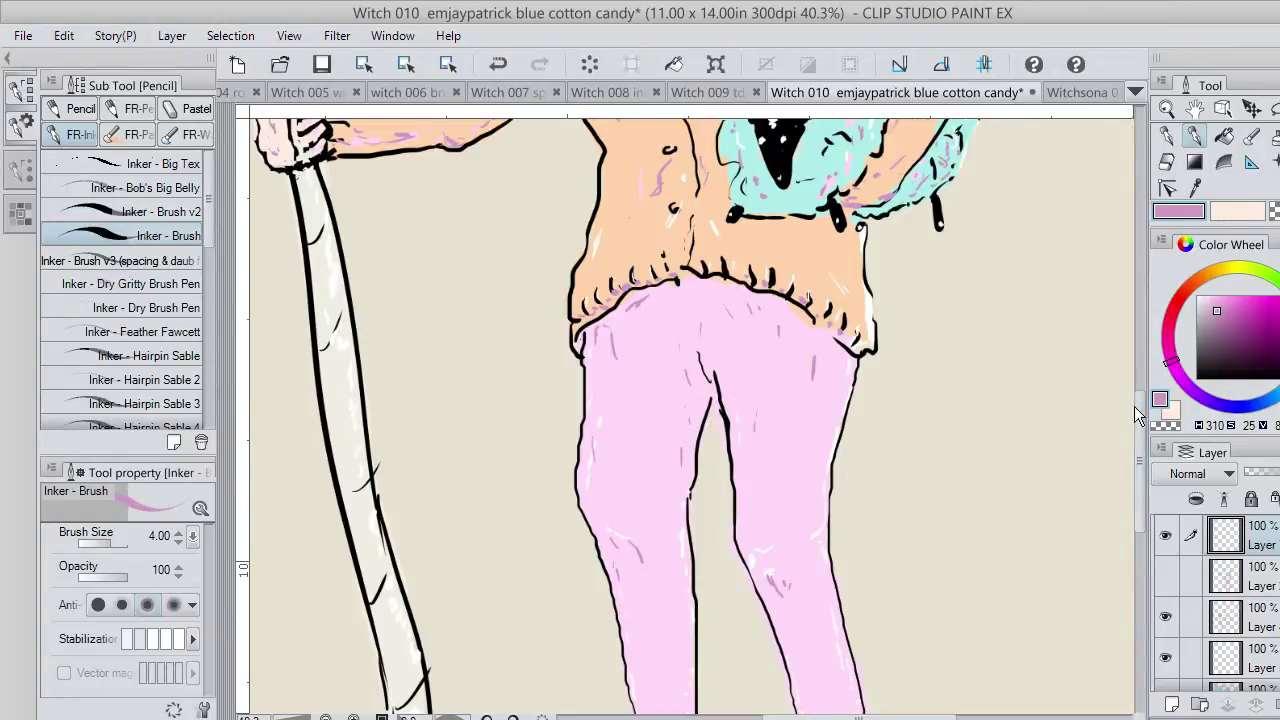
# Add mauve shading strokes down the trousers' lower legs and along the soles and sides of both white shoes.
pyautogui.moveTo(1142, 425); pyautogui.dragTo(1142, 502)
pyautogui.moveTo(791, 296); pyautogui.dragTo(798, 316)
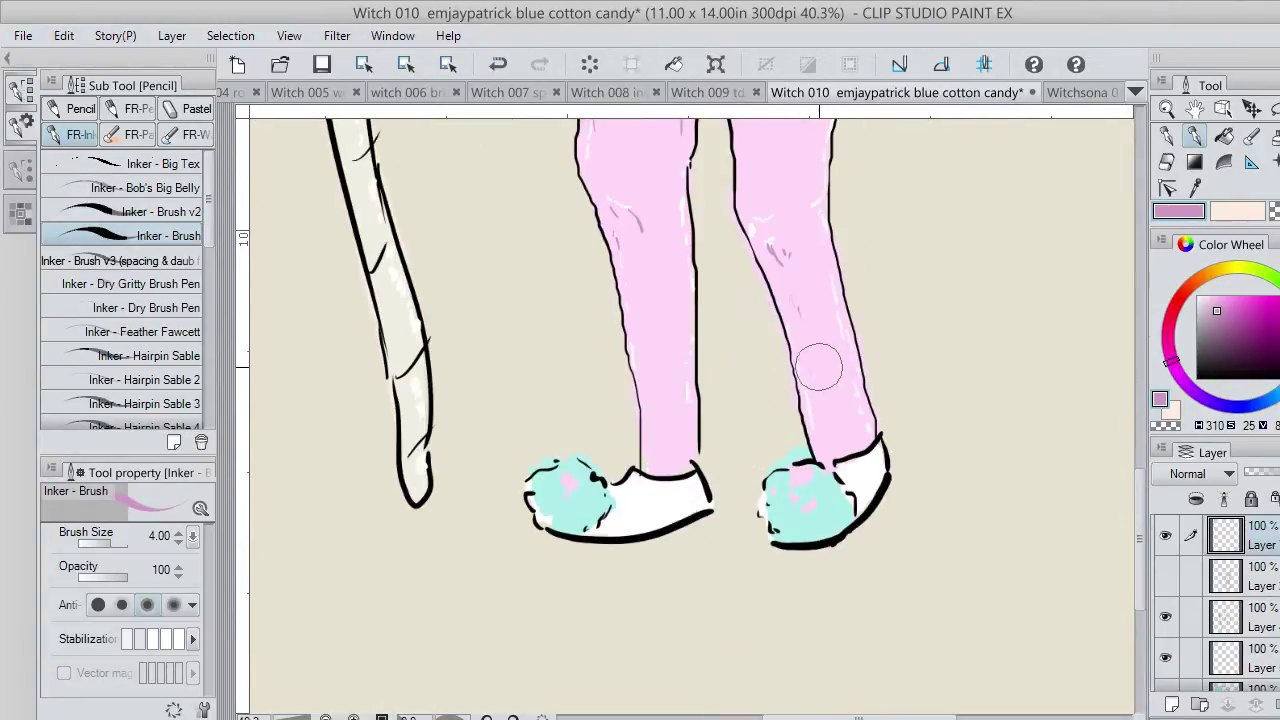
pyautogui.moveTo(826, 396); pyautogui.dragTo(835, 438)
pyautogui.moveTo(661, 368); pyautogui.dragTo(660, 386)
pyautogui.moveTo(588, 502); pyautogui.dragTo(601, 521)
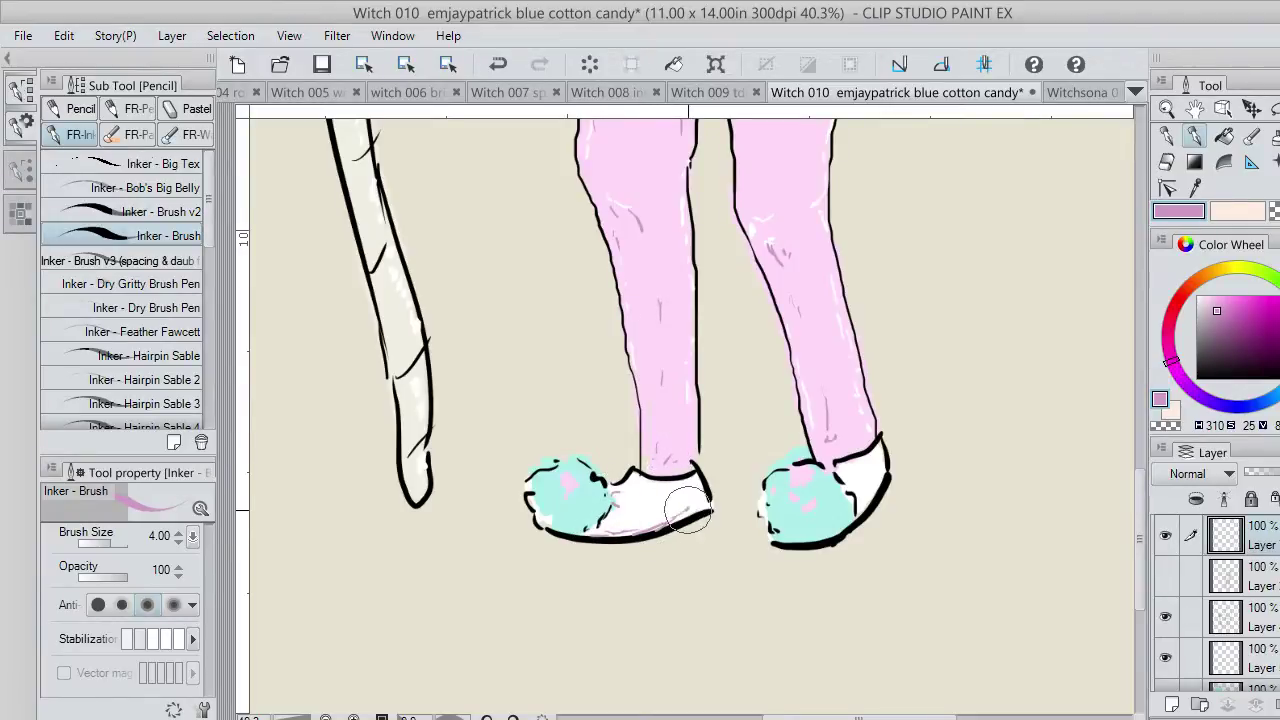
pyautogui.moveTo(845, 480); pyautogui.dragTo(858, 497)
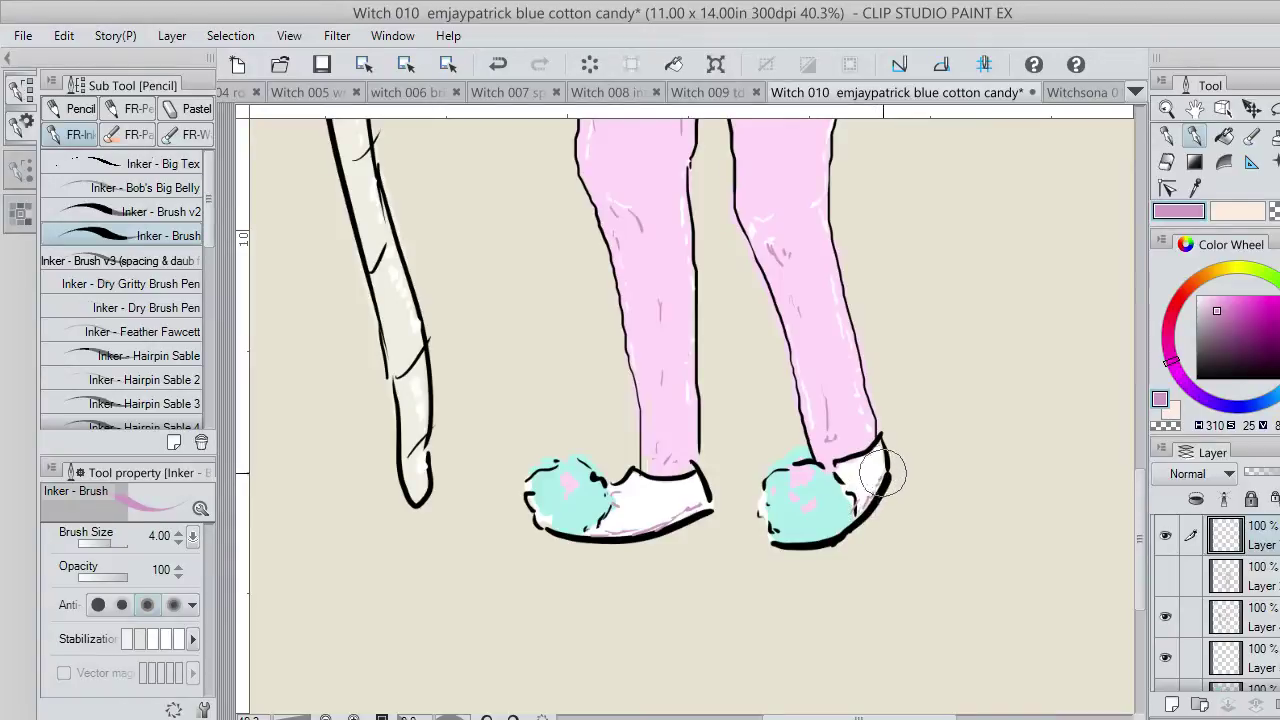
# Shade the lower part of the stick with mauve strokes and dot mauve flecks over both shoe pompoms.
pyautogui.moveTo(416, 487); pyautogui.dragTo(407, 406)
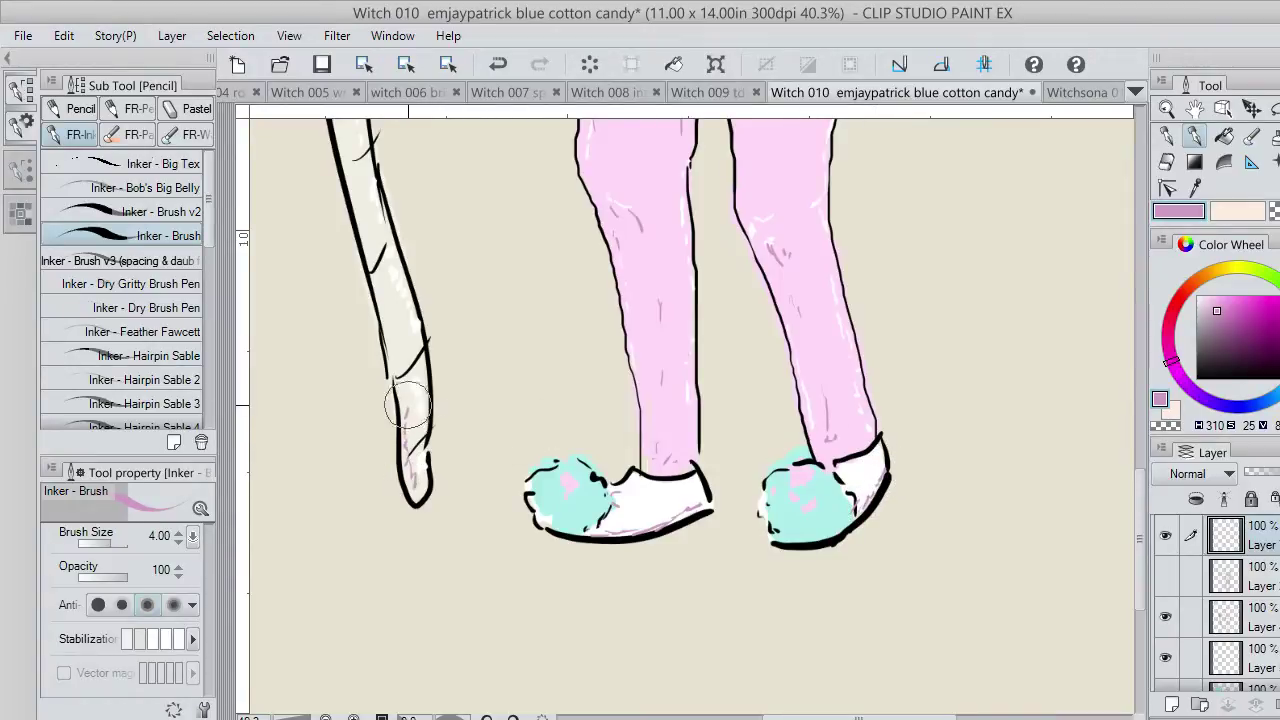
pyautogui.moveTo(345, 143); pyautogui.dragTo(391, 343)
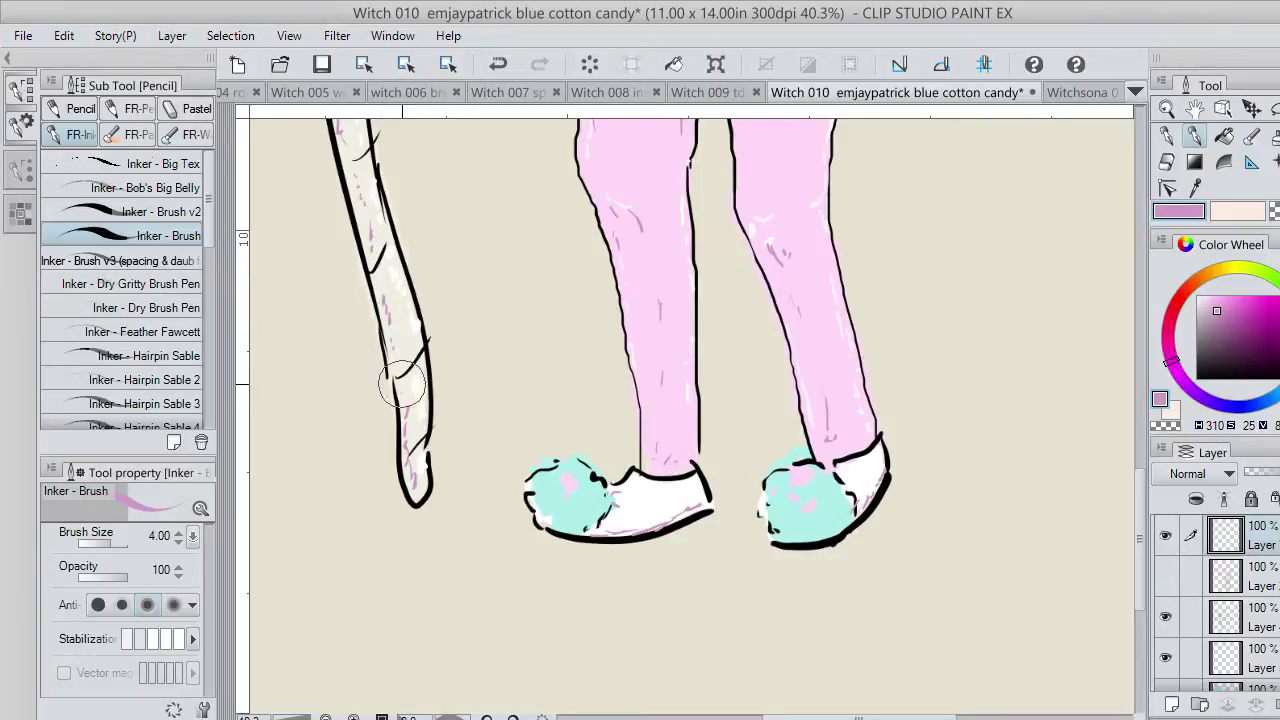
pyautogui.moveTo(549, 492); pyautogui.dragTo(600, 495)
pyautogui.moveTo(788, 495)
pyautogui.mouseDown()
pyautogui.moveTo(778, 515)
pyautogui.moveTo(829, 514)
pyautogui.mouseUp()
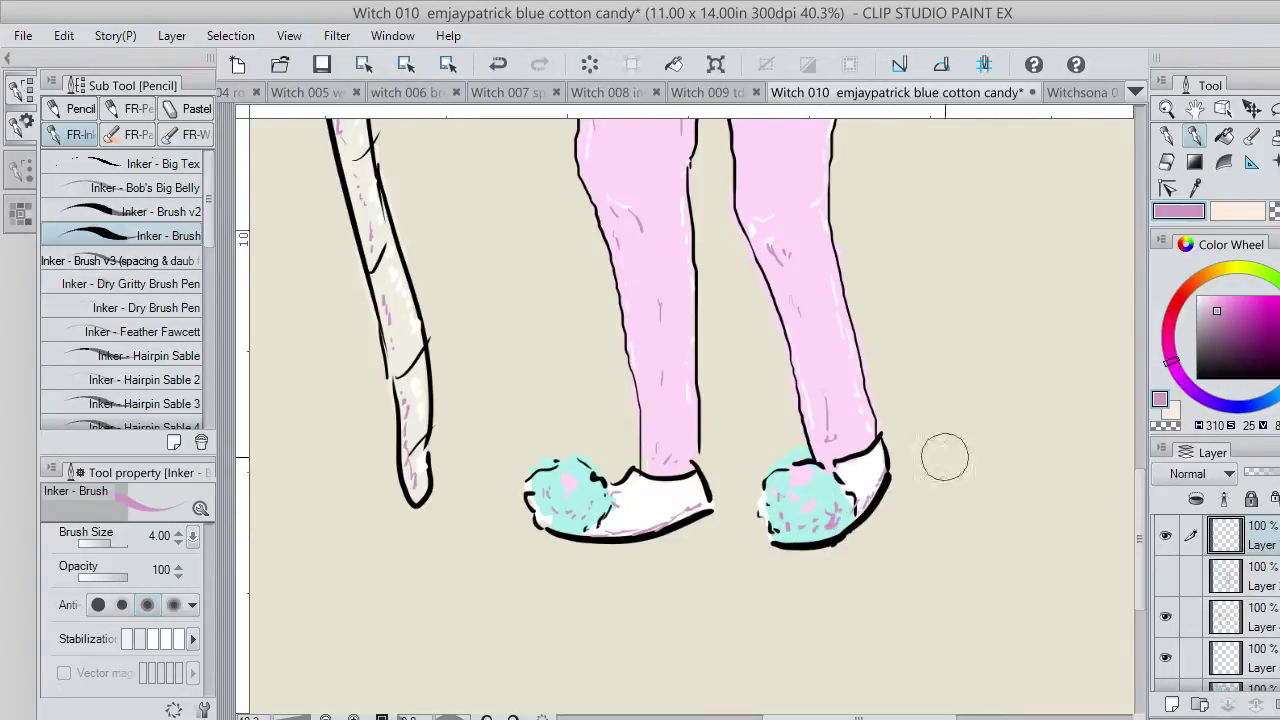
# Continue the mauve shading up the stick to its top and onto the base of the cotton candy.
pyautogui.moveTo(1137, 496); pyautogui.dragTo(1123, 424)
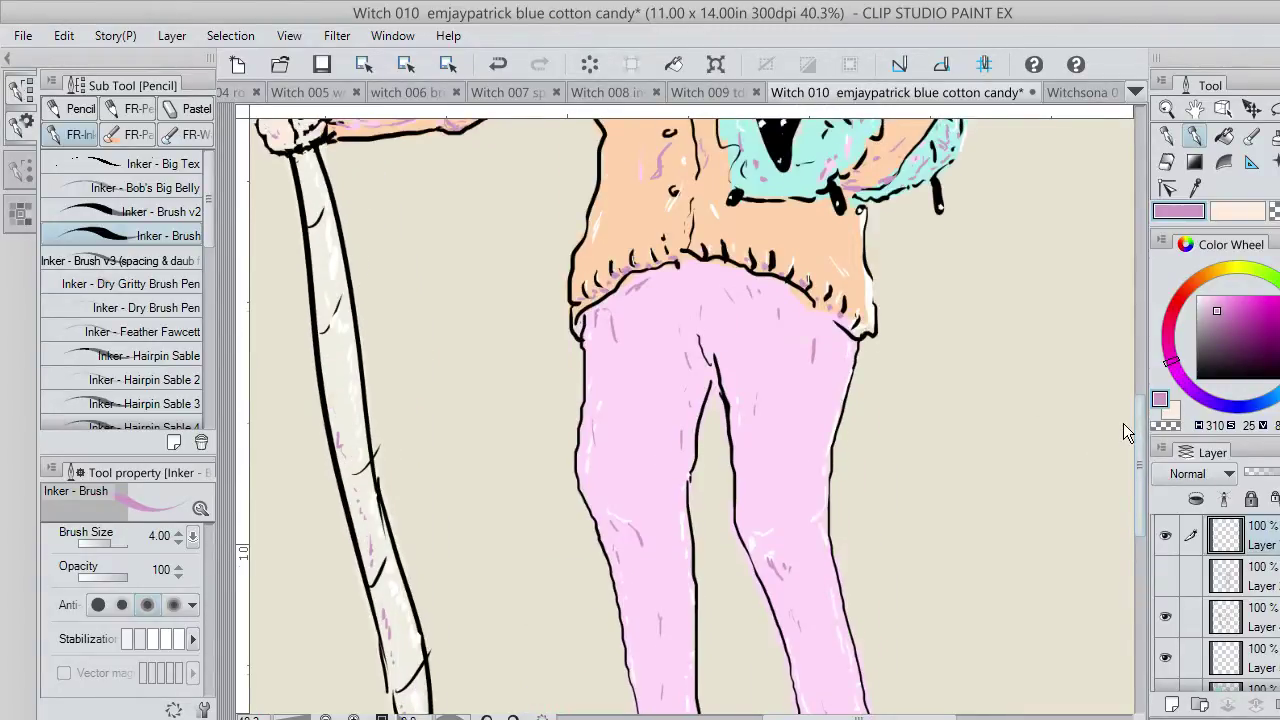
pyautogui.moveTo(298, 205); pyautogui.dragTo(355, 540)
pyautogui.moveTo(1140, 470); pyautogui.dragTo(1127, 392)
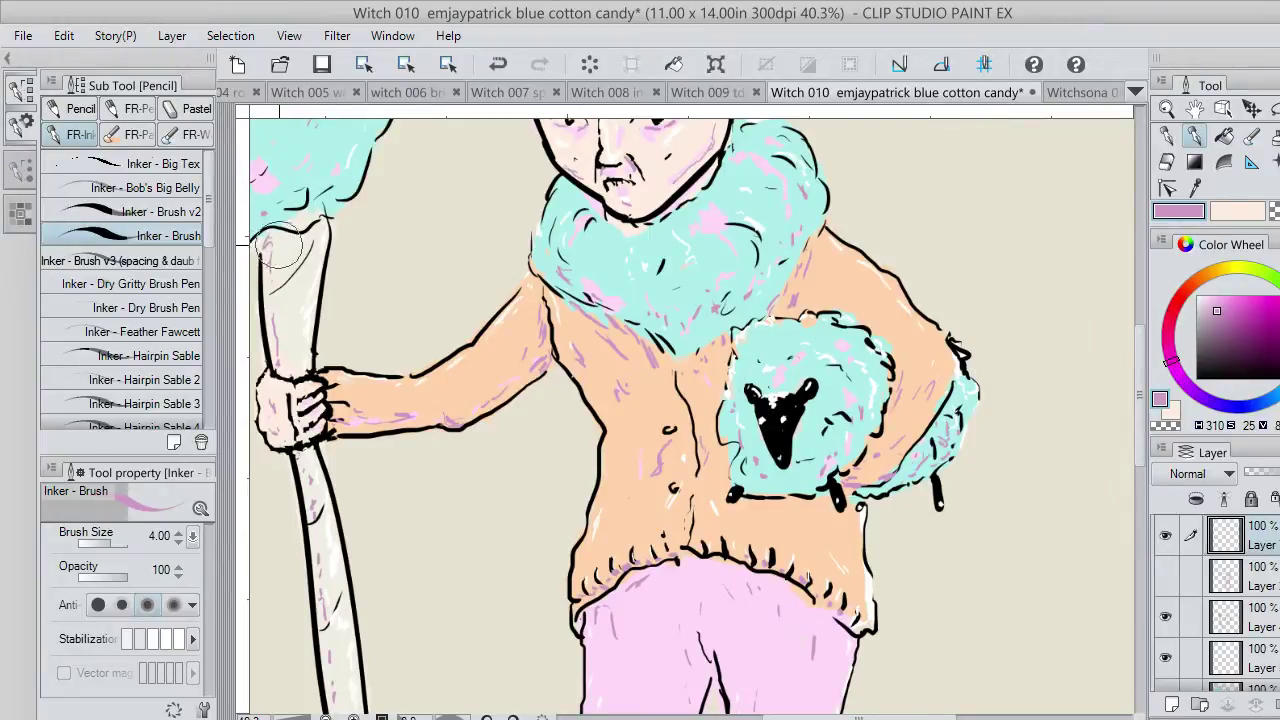
pyautogui.moveTo(286, 233); pyautogui.dragTo(282, 245)
pyautogui.moveTo(298, 239)
pyautogui.mouseDown()
pyautogui.moveTo(288, 251)
pyautogui.moveTo(311, 243)
pyautogui.moveTo(296, 217)
pyautogui.moveTo(276, 226)
pyautogui.mouseUp()
pyautogui.moveTo(310, 210)
pyautogui.mouseDown()
pyautogui.moveTo(303, 219)
pyautogui.moveTo(334, 195)
pyautogui.mouseUp()
pyautogui.moveTo(358, 149); pyautogui.dragTo(352, 163)
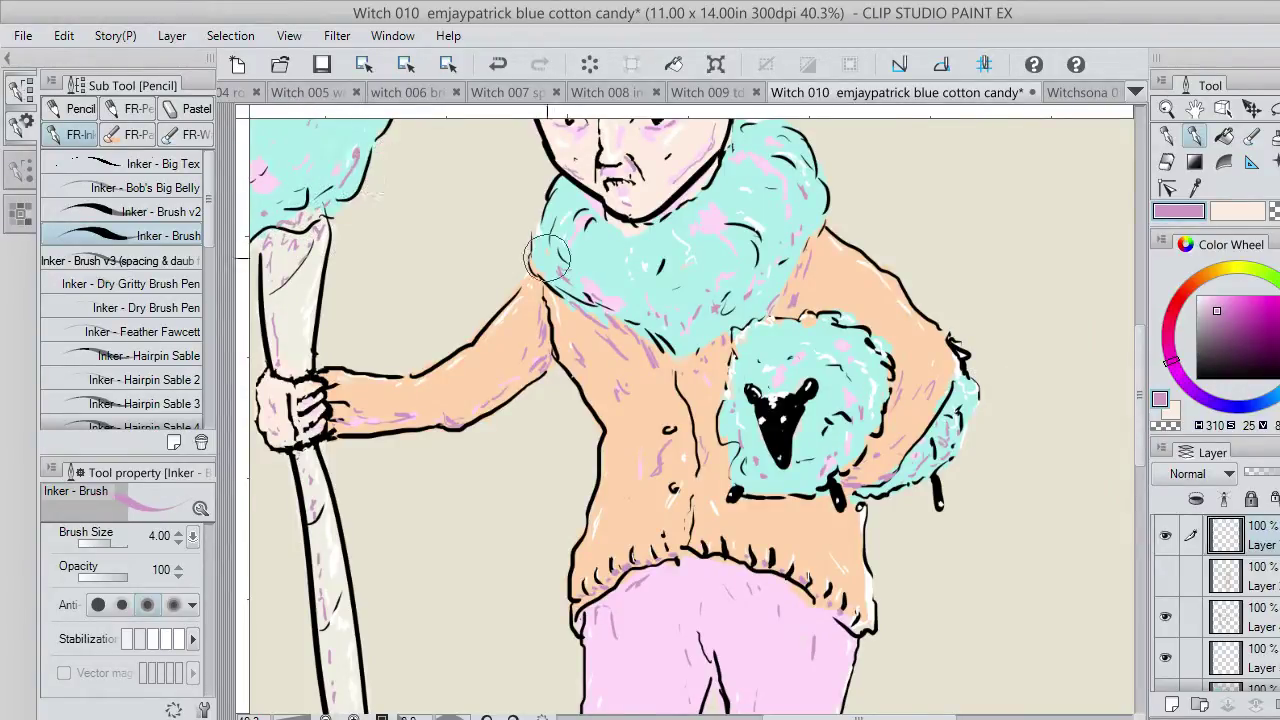
# Set the secondary colour to white and dab small highlights on both turquoise shoe pompoms.
pyautogui.moveTo(1140, 415); pyautogui.dragTo(1138, 532)
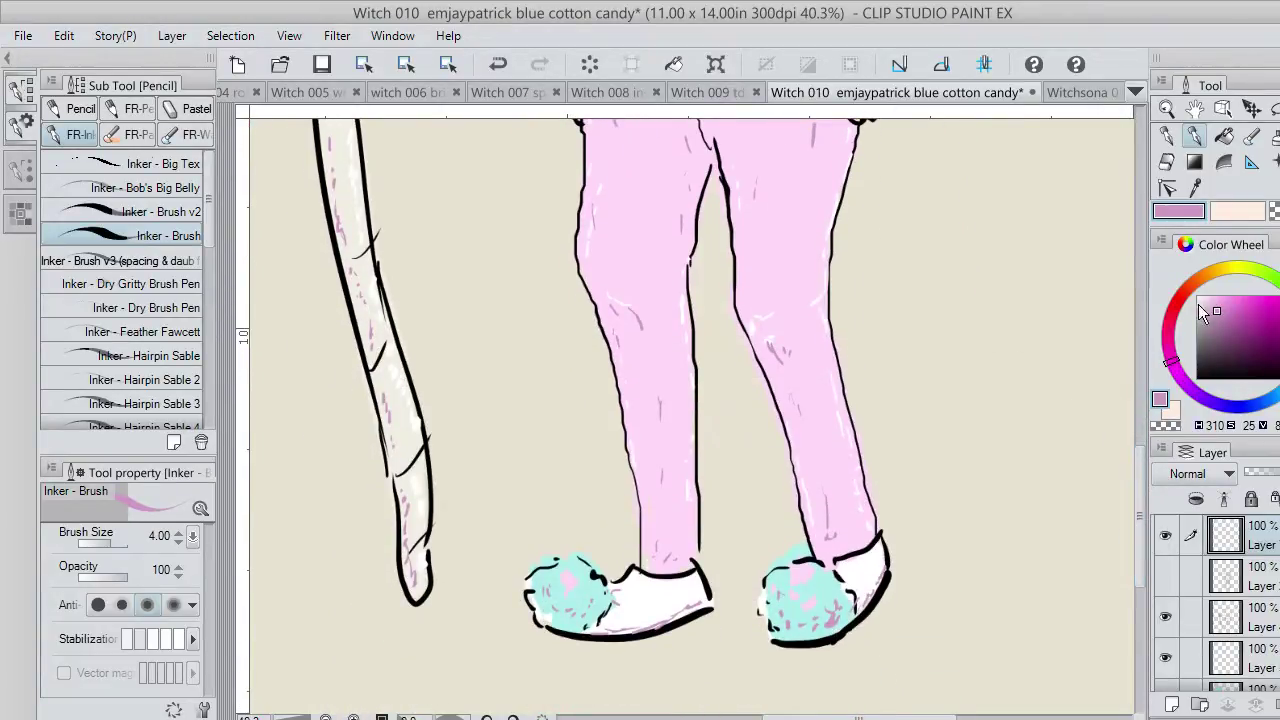
pyautogui.click(1230, 222)
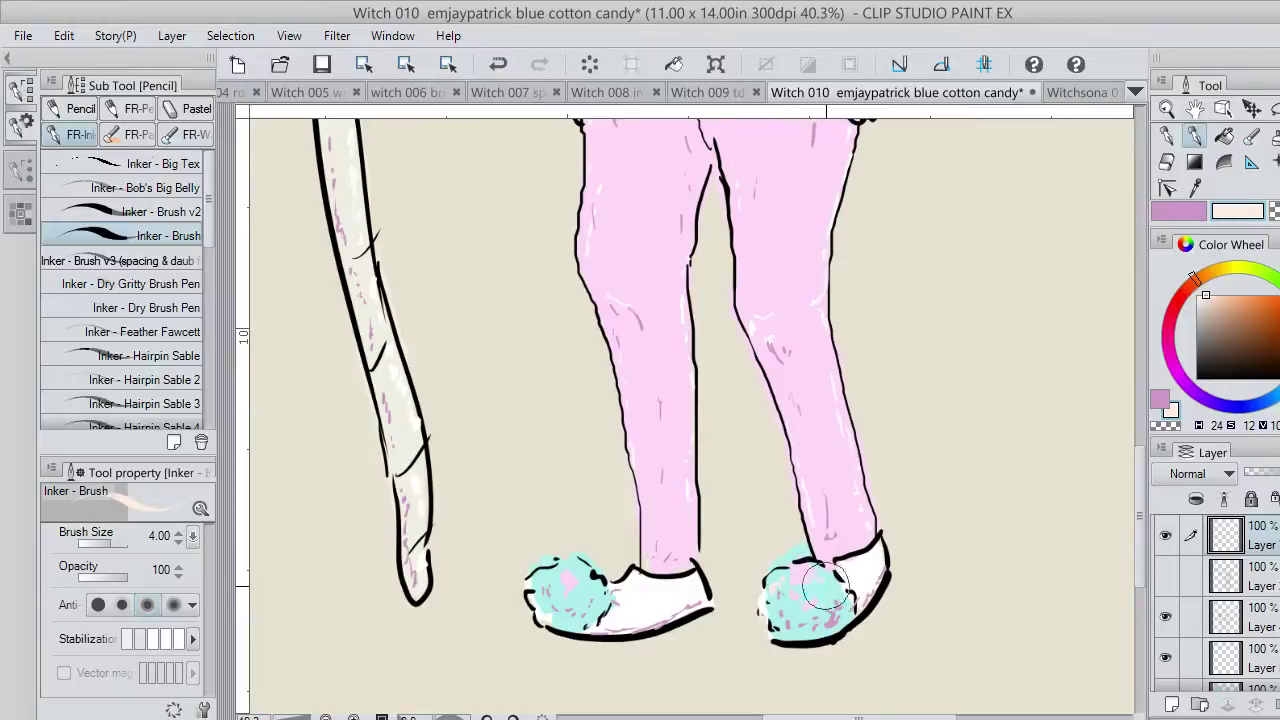
pyautogui.moveTo(826, 586); pyautogui.dragTo(832, 599)
pyautogui.moveTo(1218, 308); pyautogui.dragTo(1193, 297)
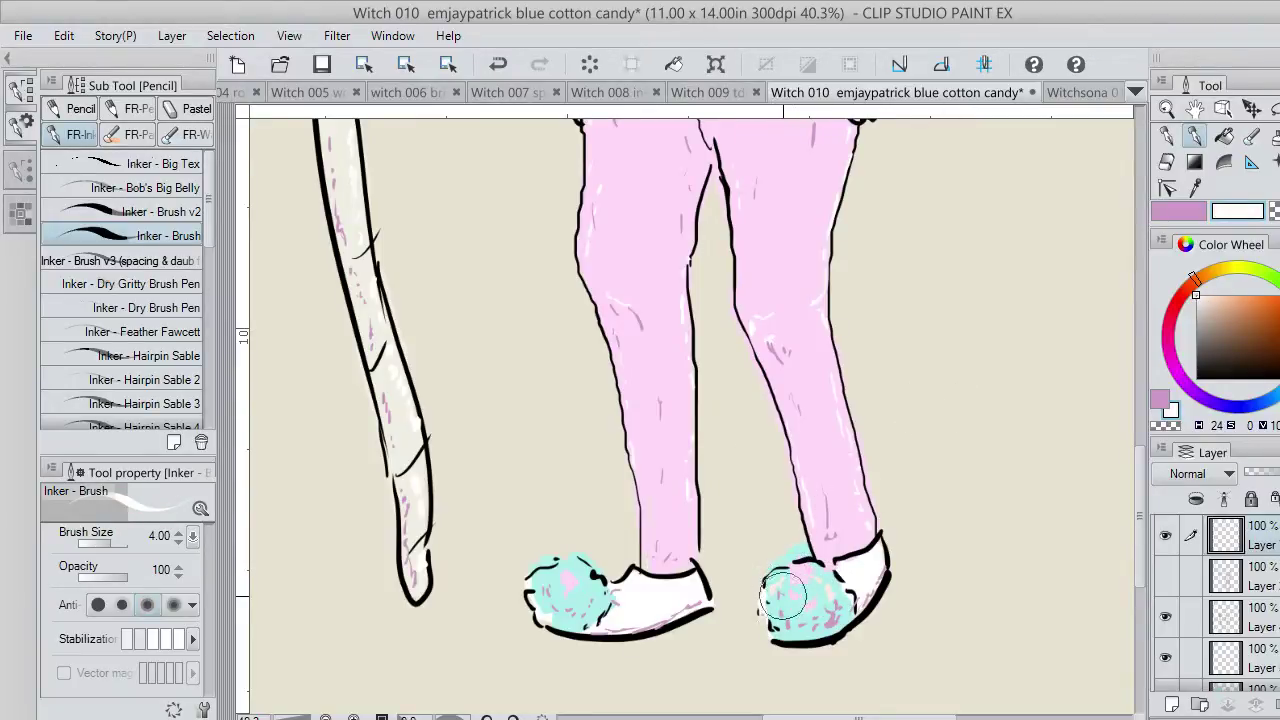
pyautogui.moveTo(590, 573); pyautogui.dragTo(587, 586)
pyautogui.click(553, 576)
# Fit the whole illustration in view and save the file.
pyautogui.moveTo(1141, 495); pyautogui.dragTo(1088, 294)
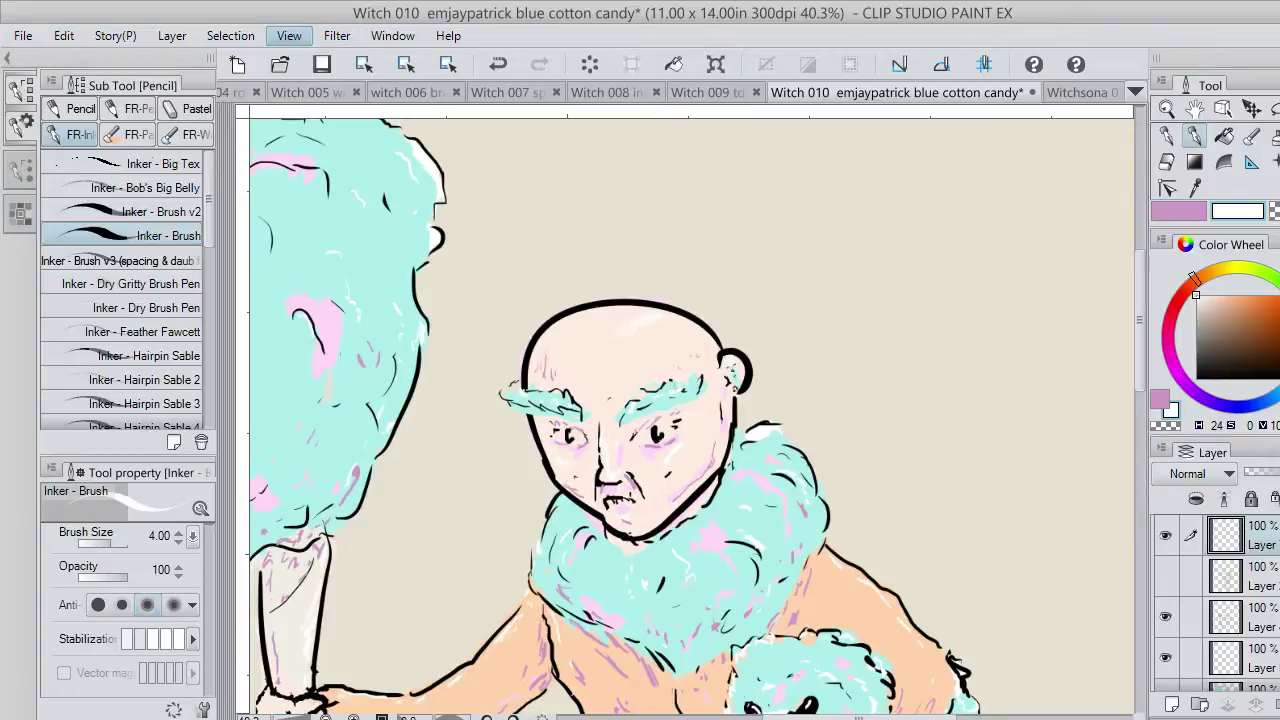
pyautogui.hotkey('ctrl', '0')
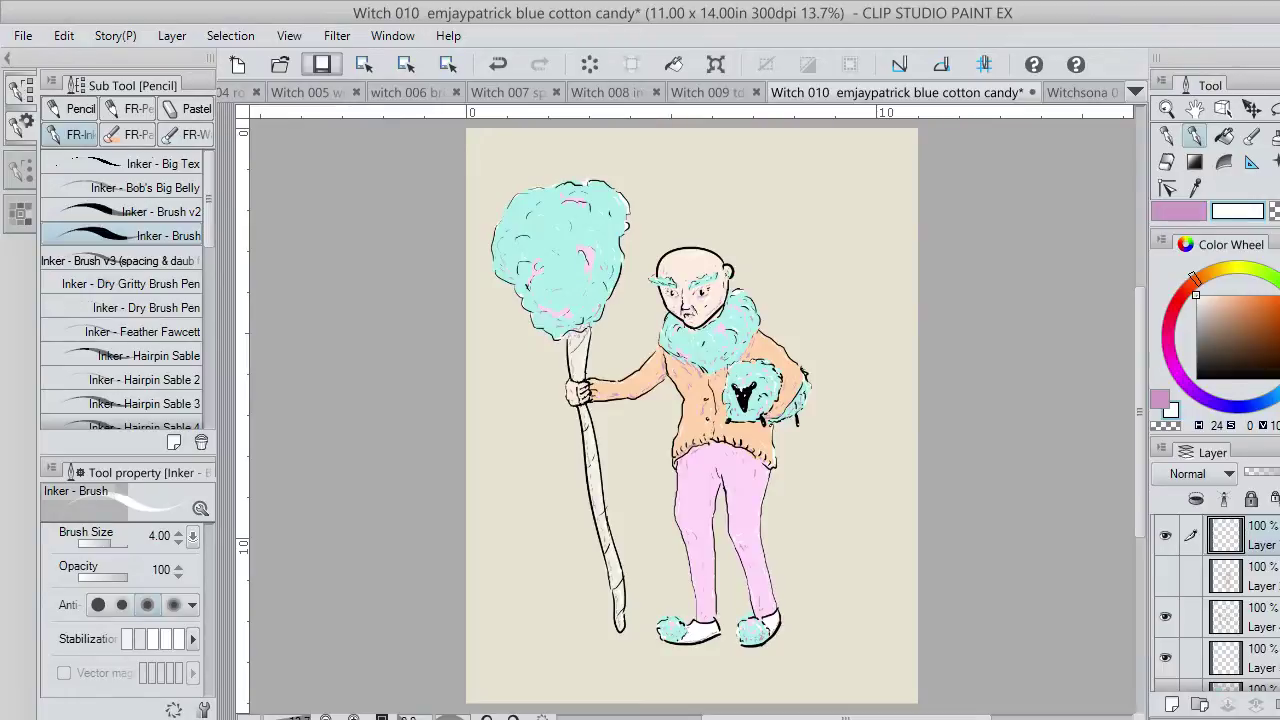
pyautogui.hotkey('ctrl', 's')
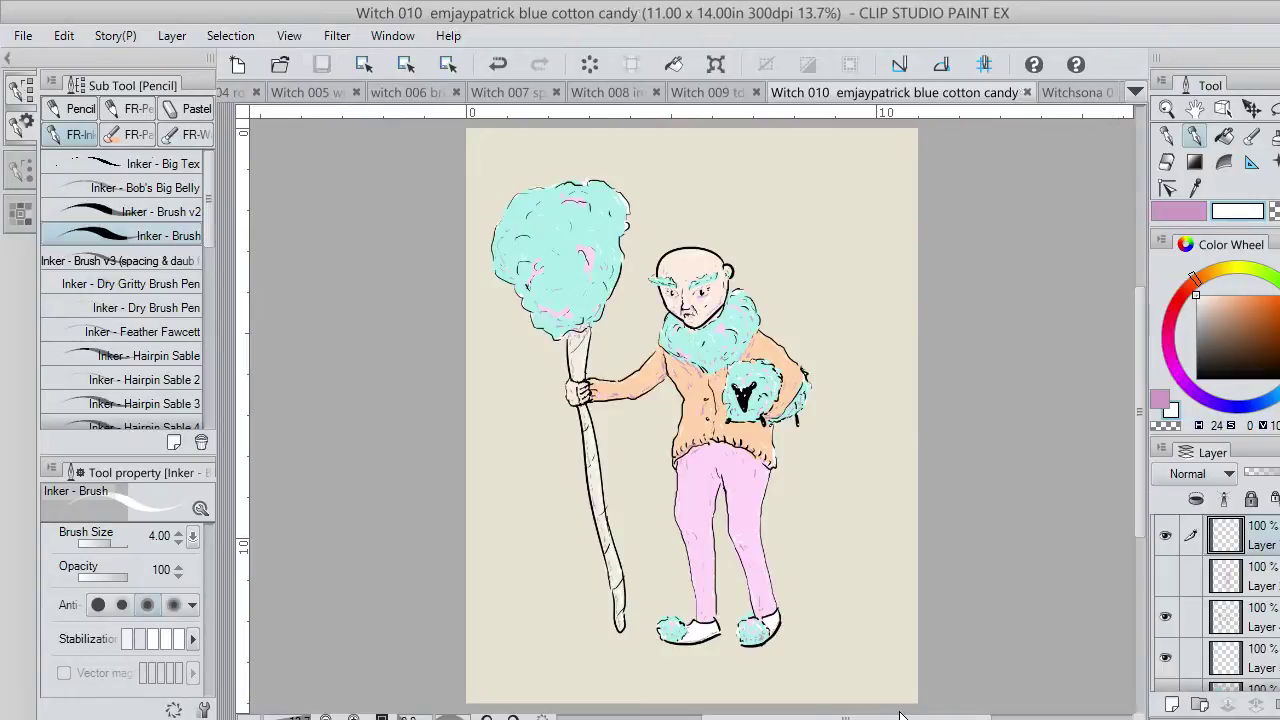